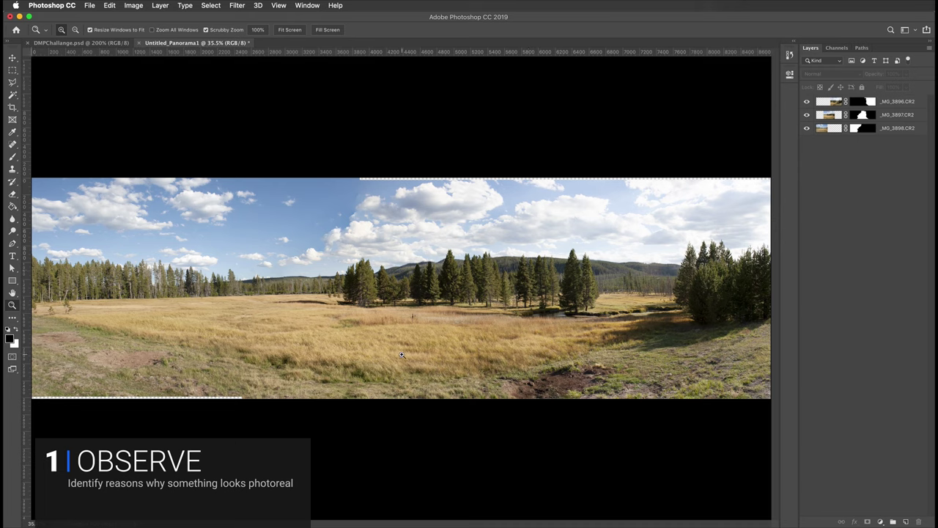
Examine the central tree group and the hills behind it in the meadow panorama at 100% magnification.
click(479, 301)
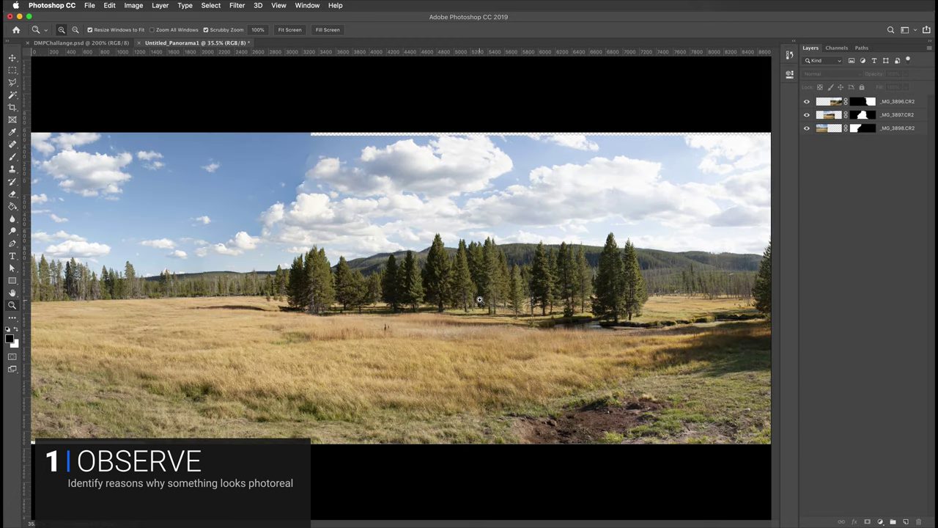
click(481, 302)
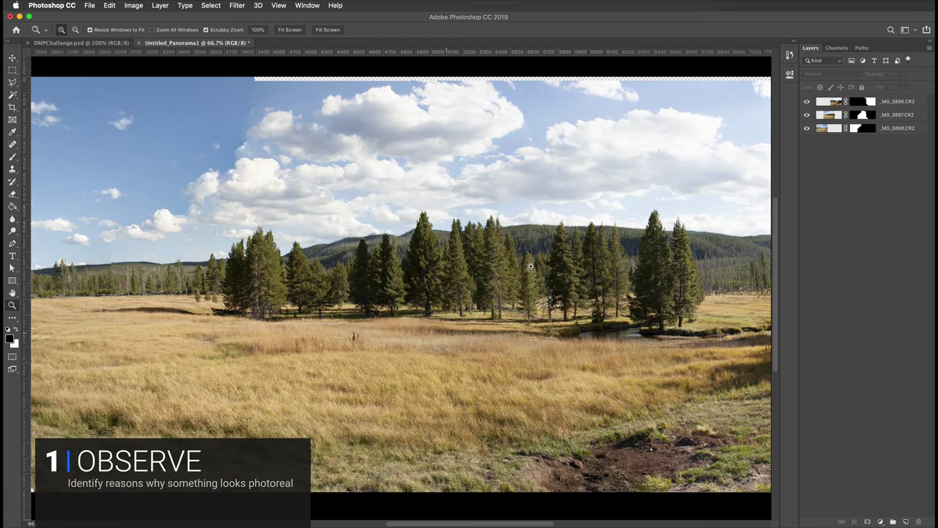
click(499, 281)
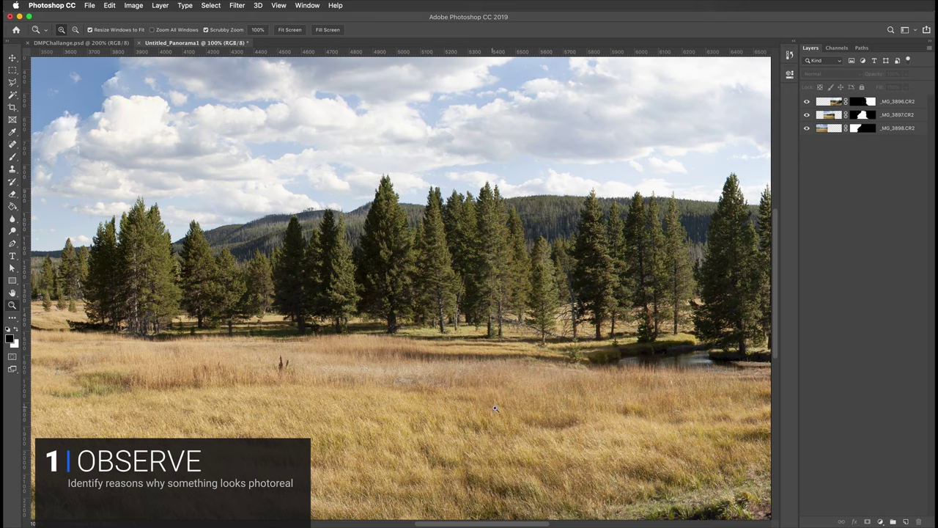
drag(419, 332, 345, 332)
drag(410, 334, 429, 336)
key(super+r)
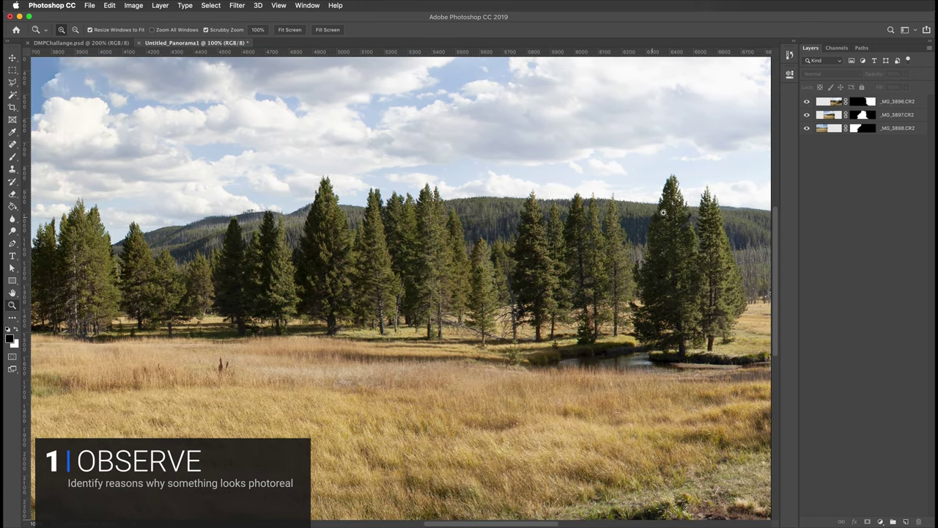
click(11, 59)
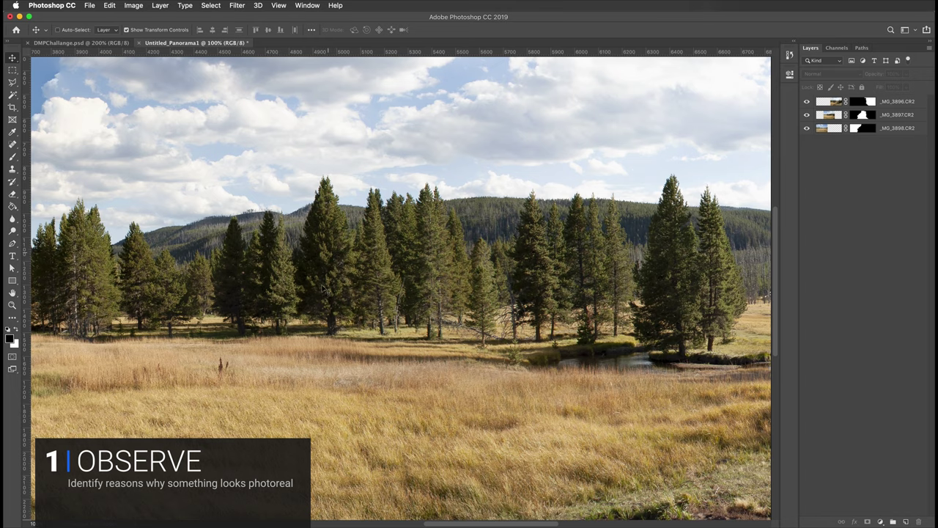
mouse_move(258, 308)
mouse_down()
mouse_move(460, 304)
mouse_move(243, 308)
mouse_up()
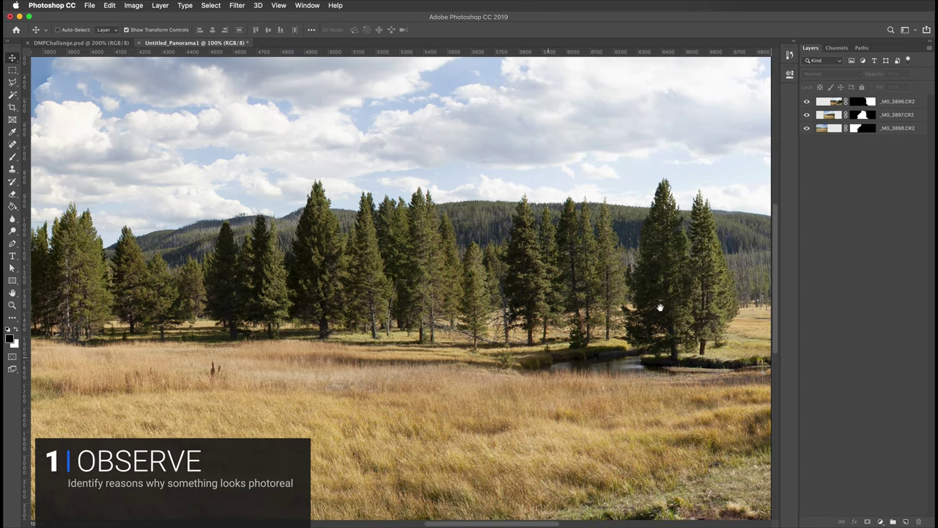
drag(148, 291, 250, 313)
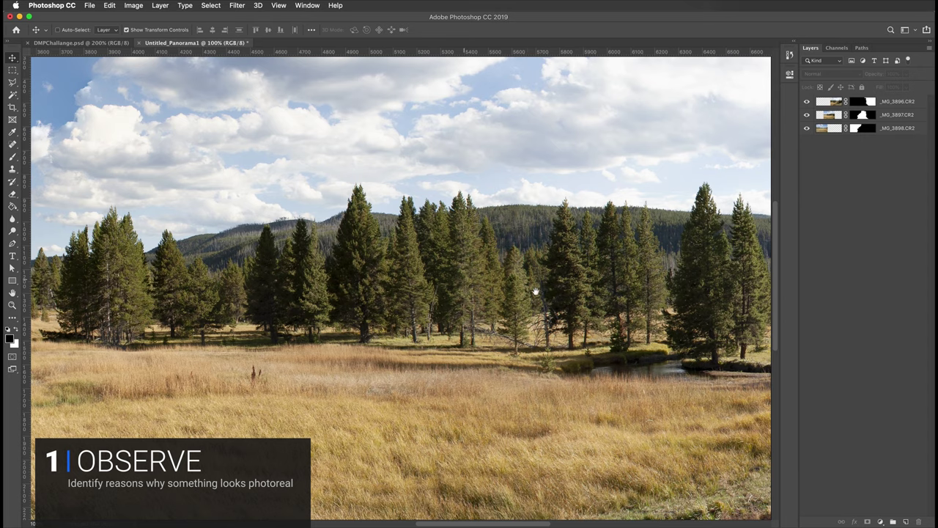
Survey the panorama at full size from the shaded trees at its right end to the open meadow and distant forest.
scroll(513, 308, right, 10)
scroll(420, 301, right, 8)
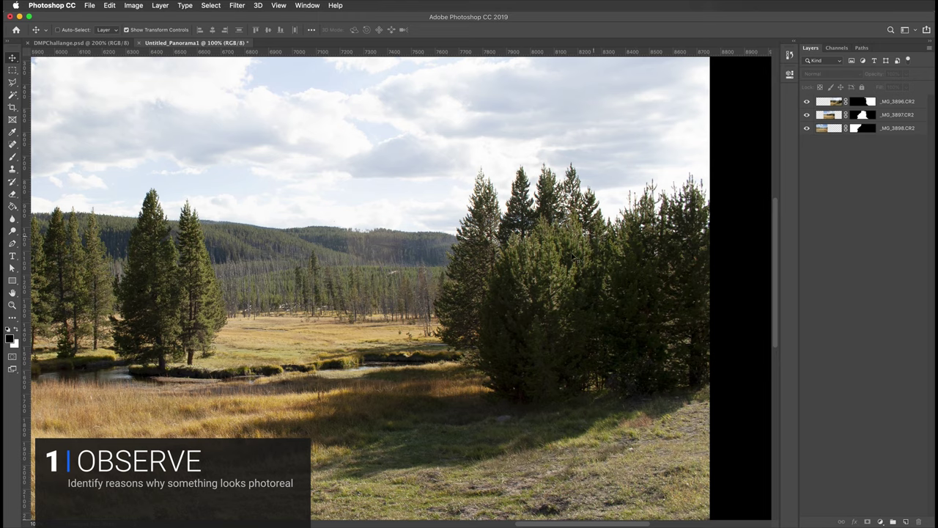
scroll(352, 292, left, 15)
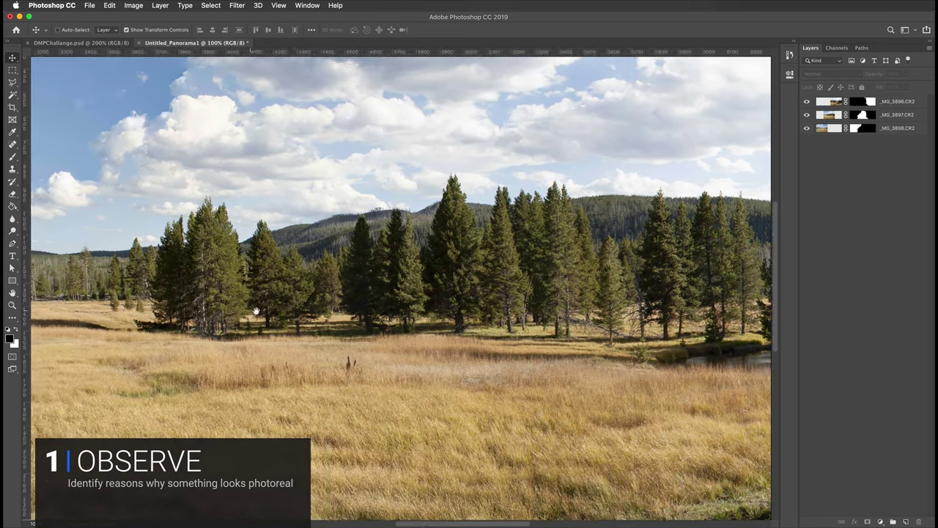
drag(255, 311, 606, 308)
scroll(425, 323, left, 5)
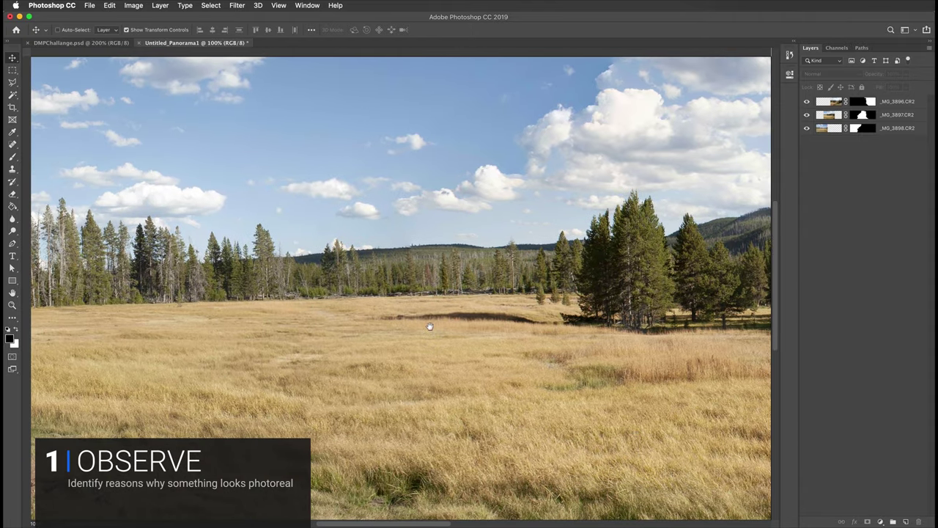
scroll(414, 293, down, 4)
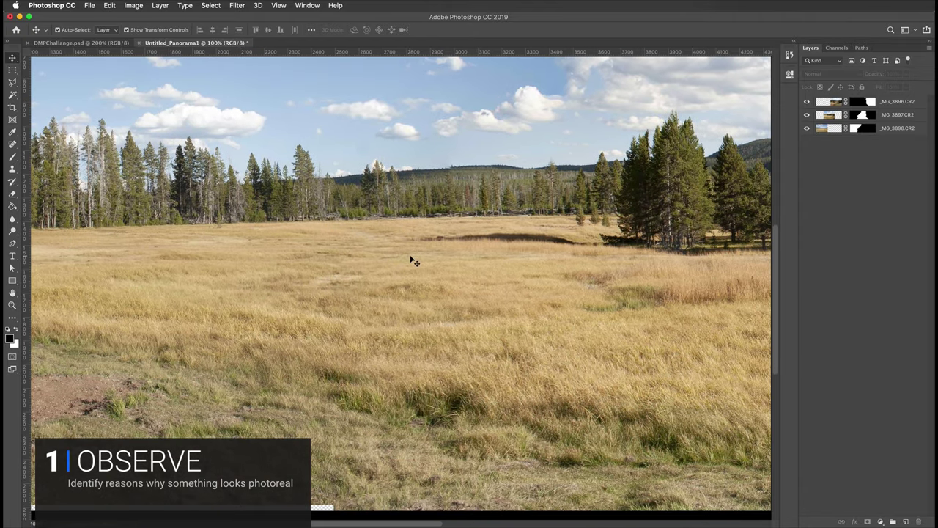
Compare the light, shadows and sky between the two ends of the panorama at 50% magnification.
key(super+minus)
key(super+minus)
scroll(436, 270, right, 10)
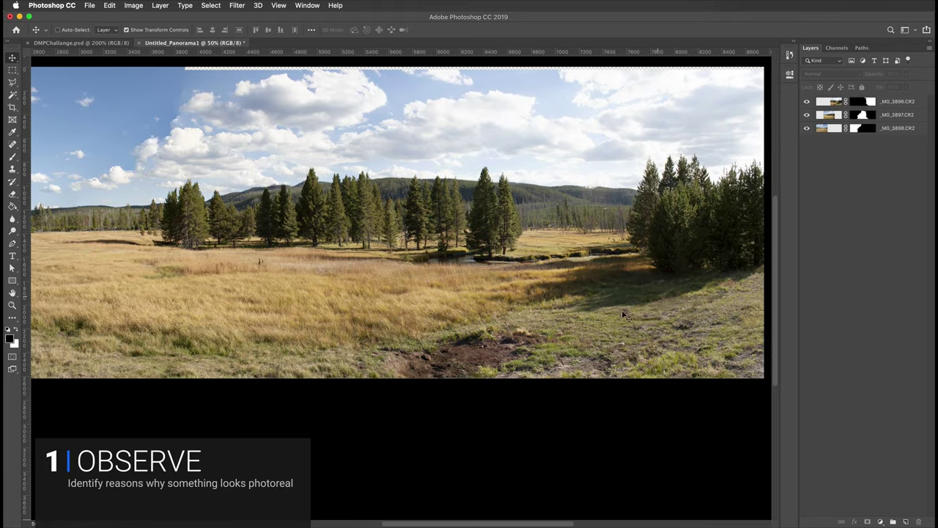
scroll(197, 352, left, 12)
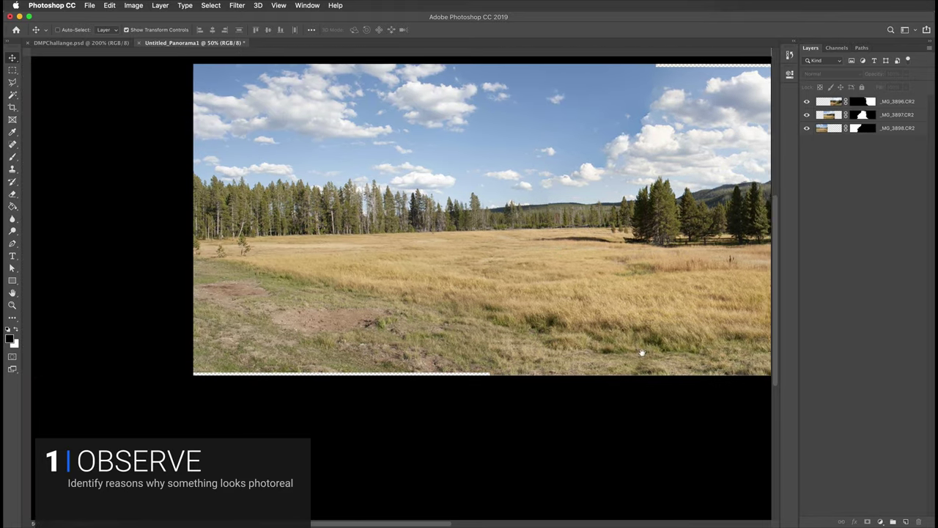
scroll(286, 253, right, 3)
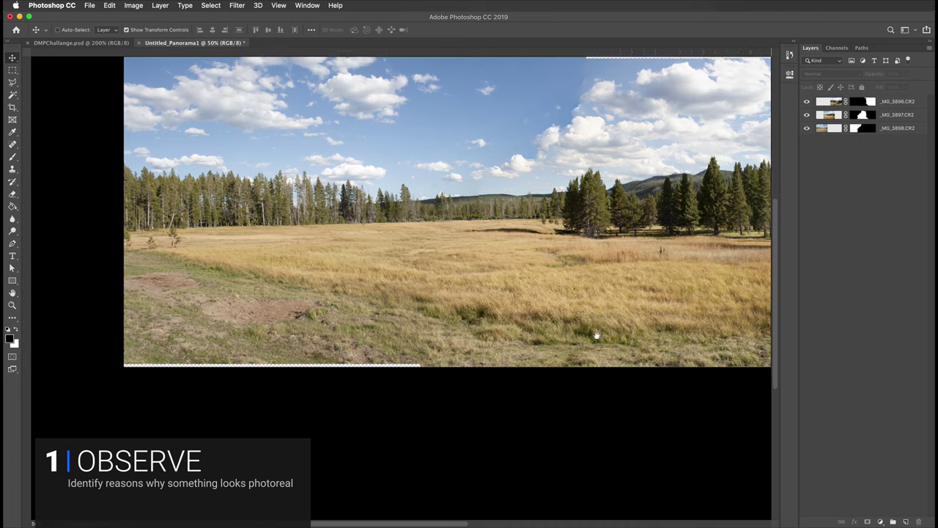
scroll(643, 335, right, 9)
scroll(562, 289, left, 10)
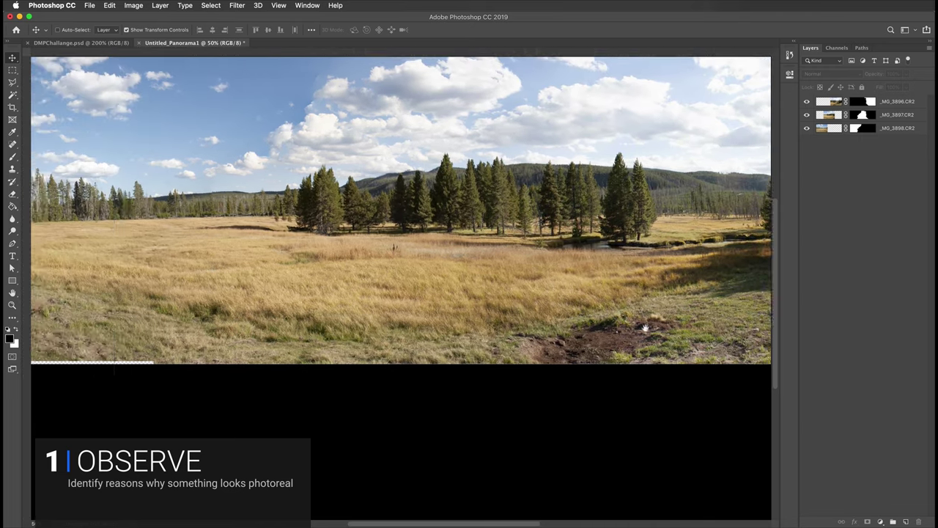
scroll(718, 327, right, 12)
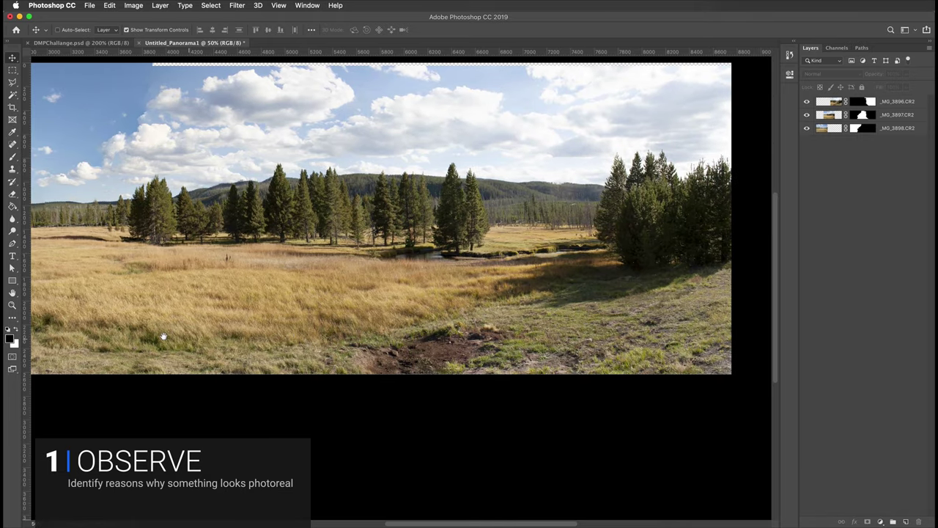
scroll(652, 285, left, 12)
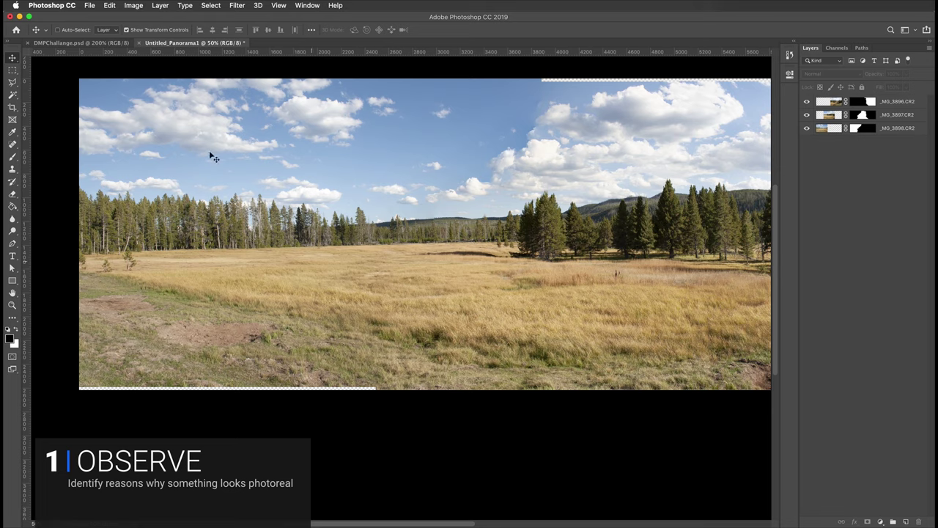
drag(477, 318, 293, 308)
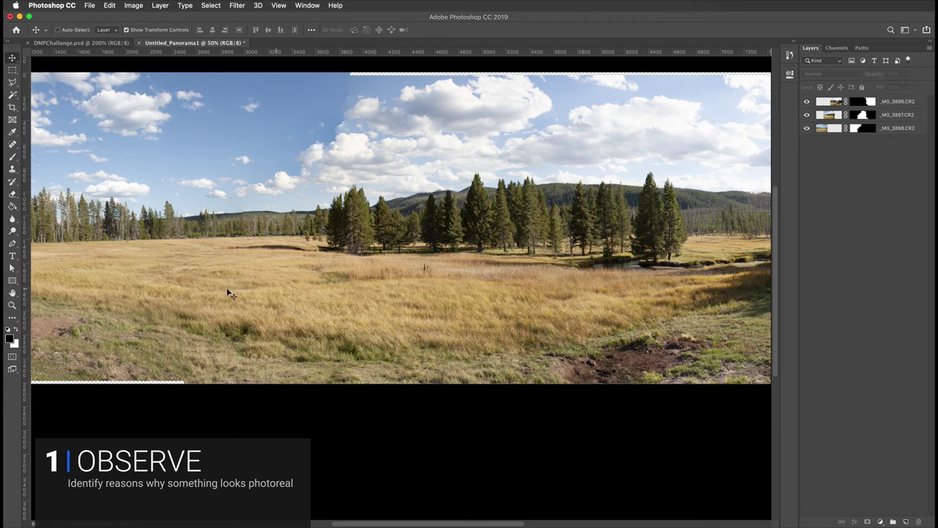
scroll(581, 295, left, 5)
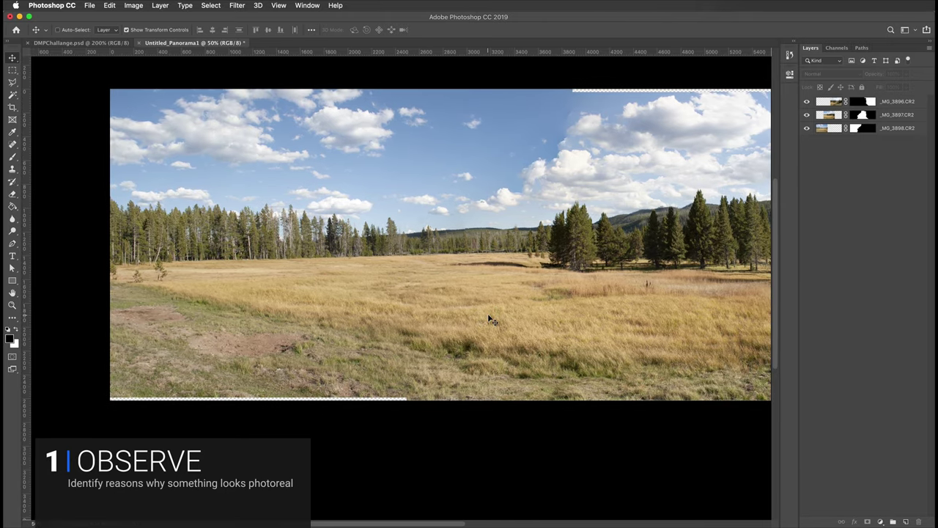
Inspect the grass texture, the distant tree line and the nearer dark pines up close at 300% magnification.
key(super+plus)
key(super+plus)
key(super+plus)
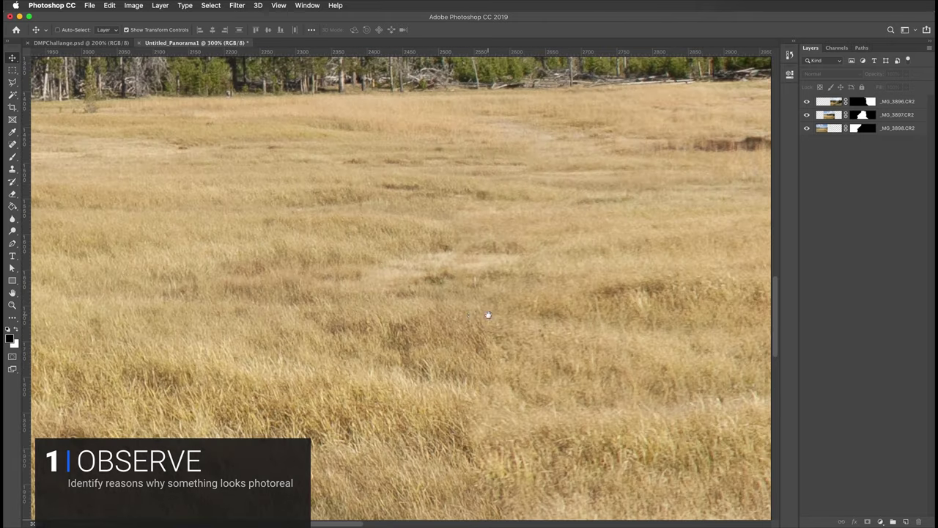
key(super+plus)
scroll(572, 334, up, 5)
scroll(572, 333, left, 10)
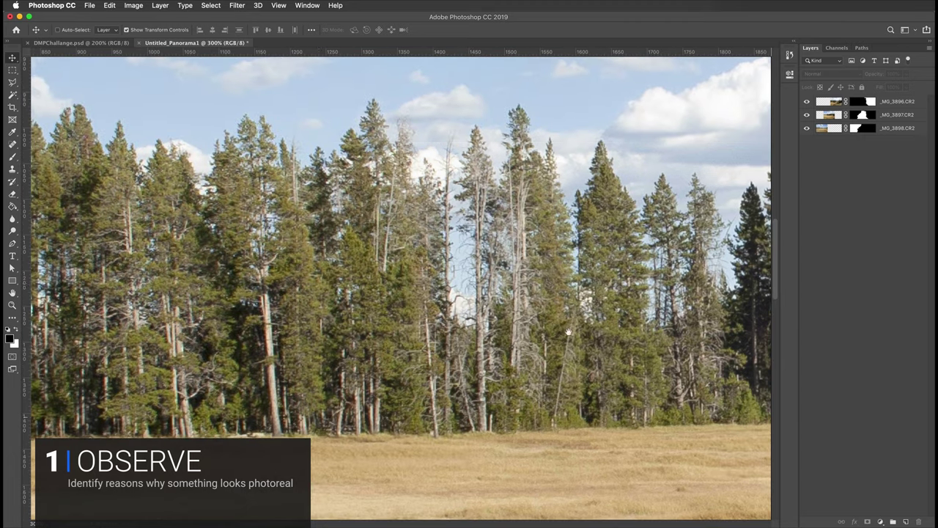
scroll(260, 218, left, 10)
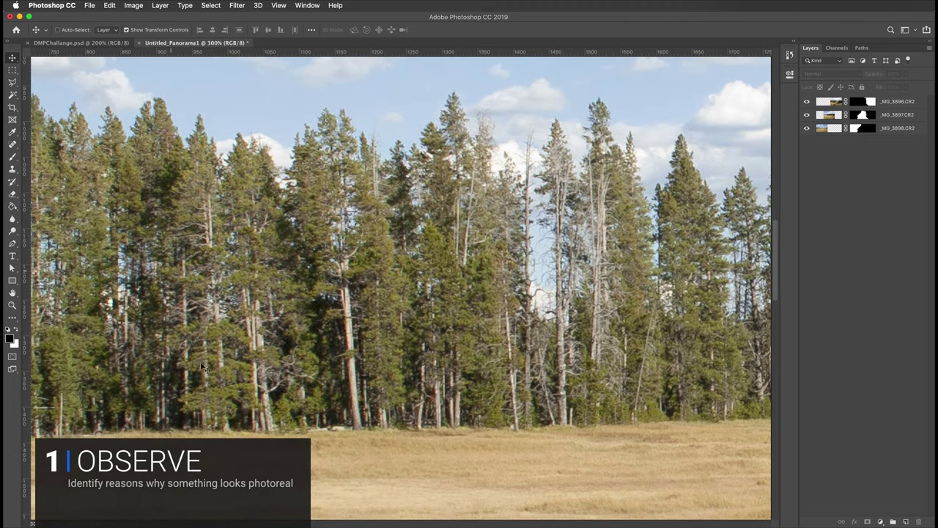
scroll(511, 369, down, 5)
scroll(511, 369, down, 3)
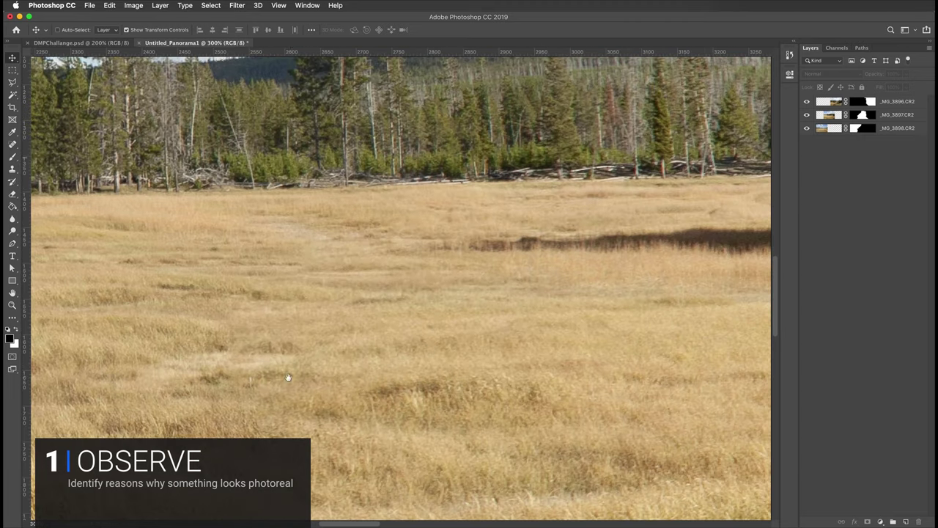
scroll(528, 352, right, 10)
scroll(543, 319, up, 5)
scroll(543, 319, up, 3)
scroll(543, 319, right, 5)
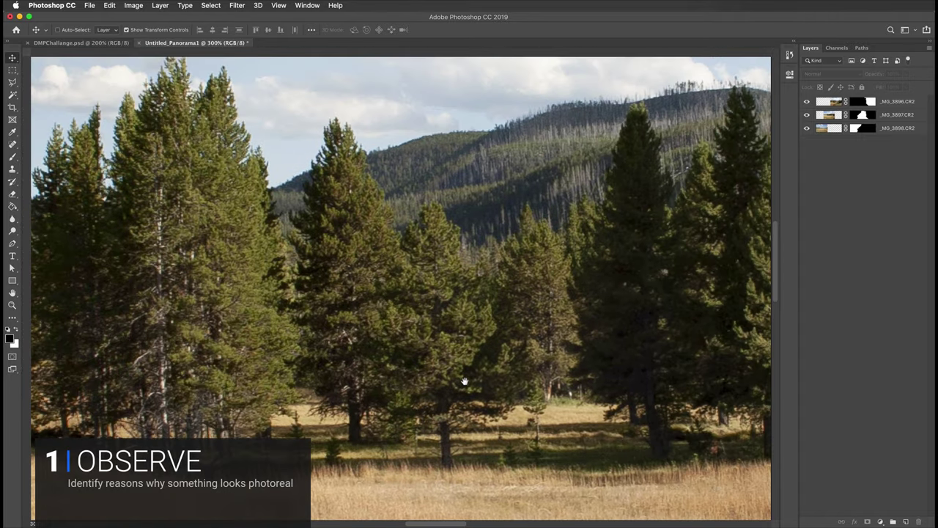
scroll(641, 309, right, 8)
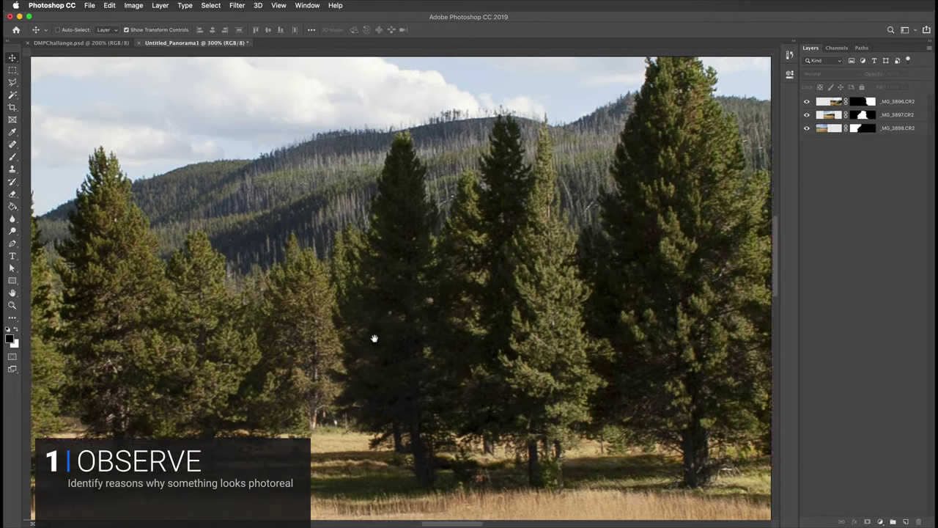
Review the whole panorama again at 50% magnification, comparing the sunlit left side with the shaded right side.
key(super+minus)
key(super+minus)
key(super+minus)
key(super+minus)
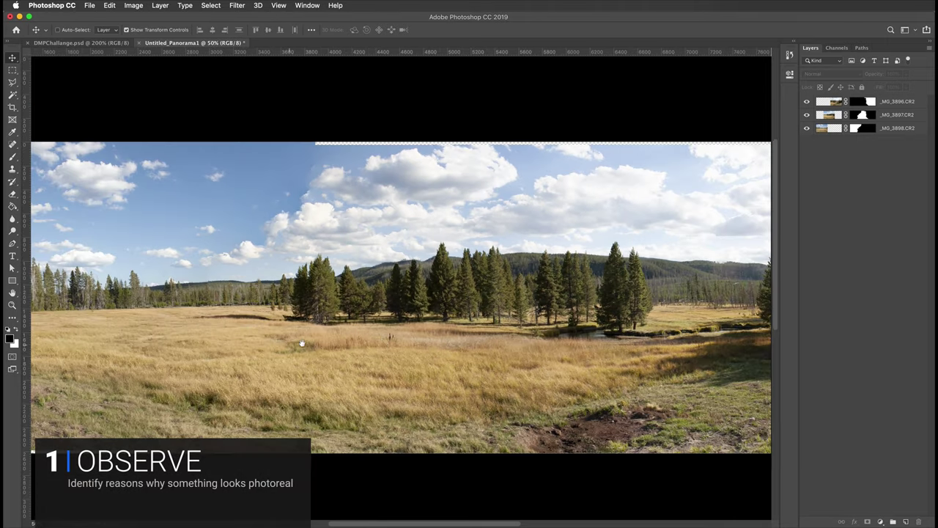
scroll(440, 293, left, 10)
click(740, 268)
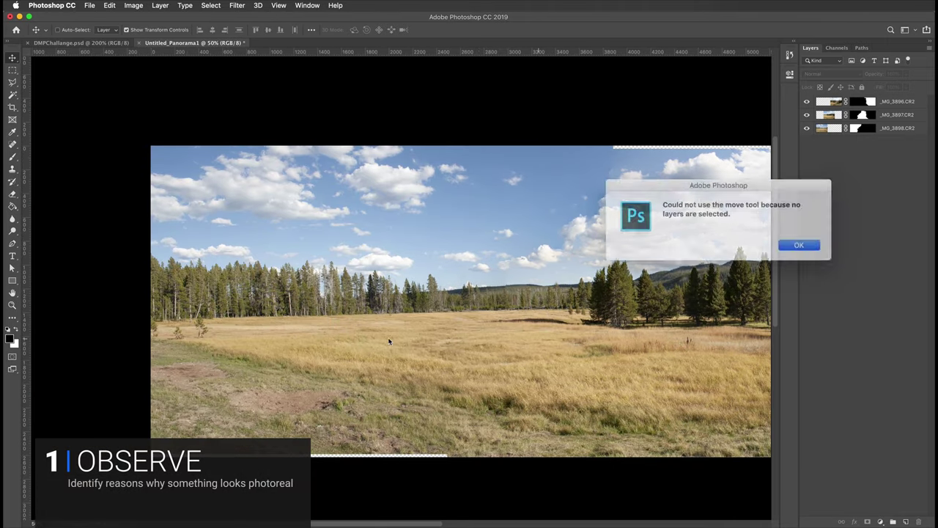
key(Return)
scroll(439, 294, right, 10)
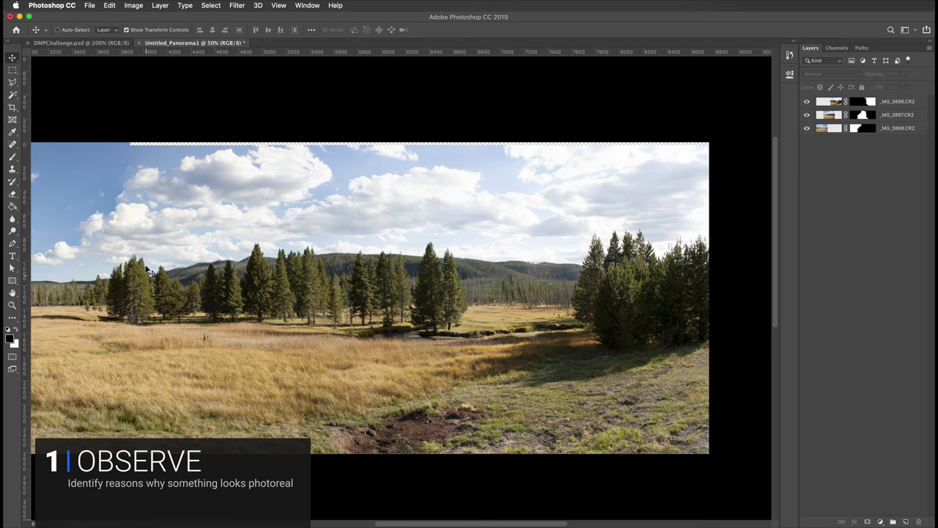
drag(132, 322, 399, 326)
key(super+r)
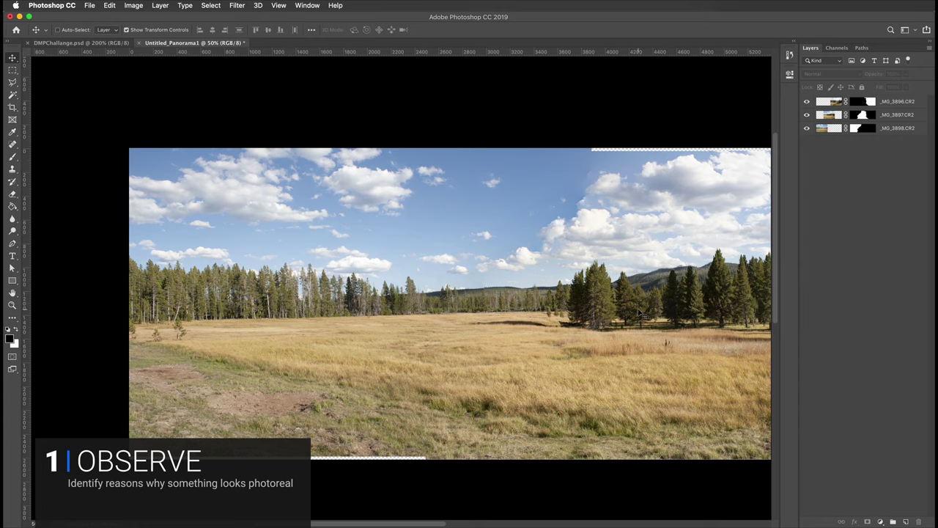
drag(619, 329, 613, 328)
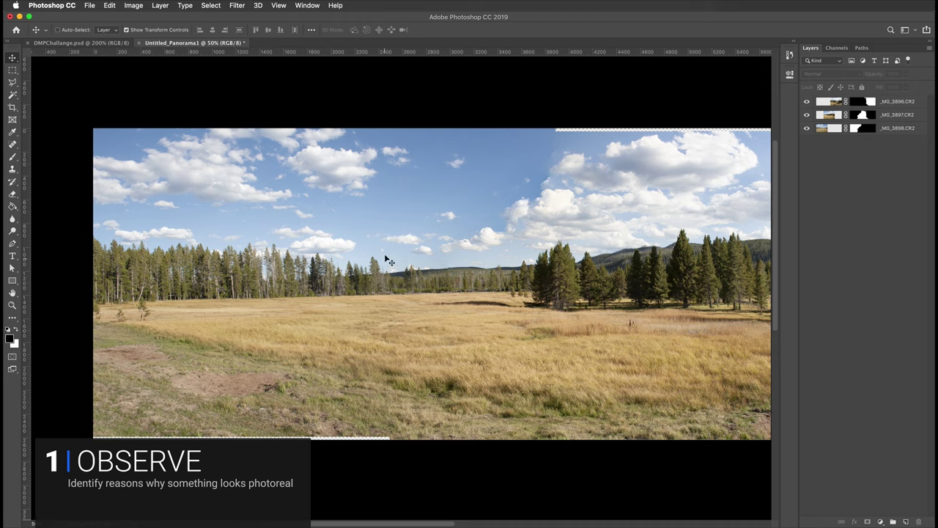
Study the shadows and grass at the base of the central pines, from the stream to the left meadow, at 200% magnification.
drag(561, 329, 313, 349)
key(super+plus)
key(super+plus)
key(super+plus)
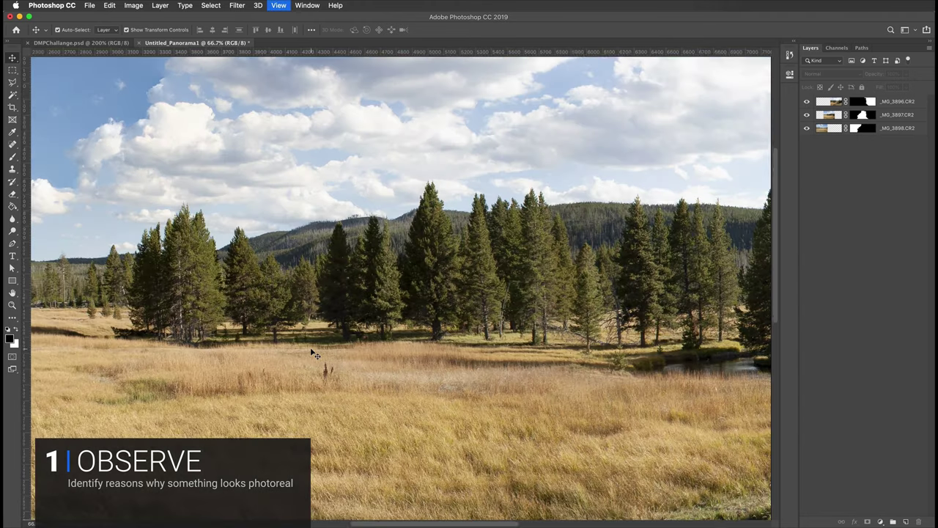
scroll(535, 396, right, 10)
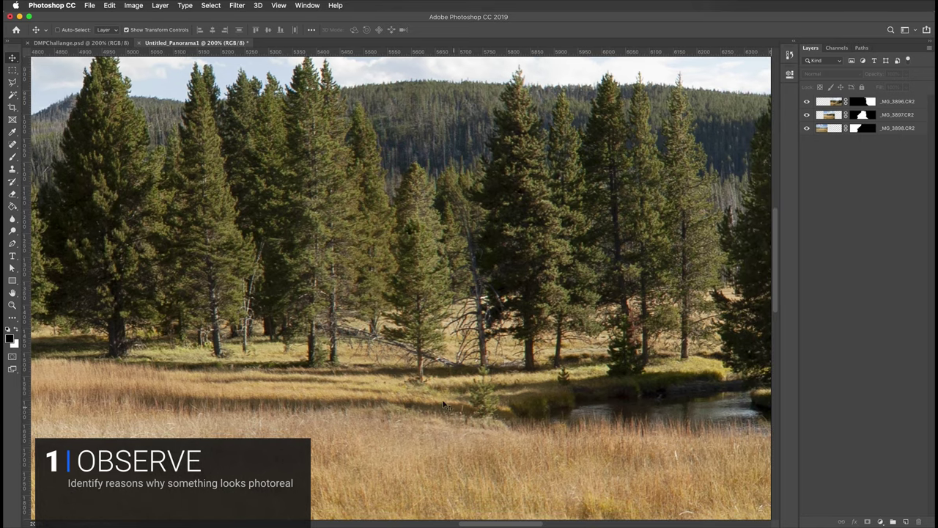
drag(329, 396, 501, 390)
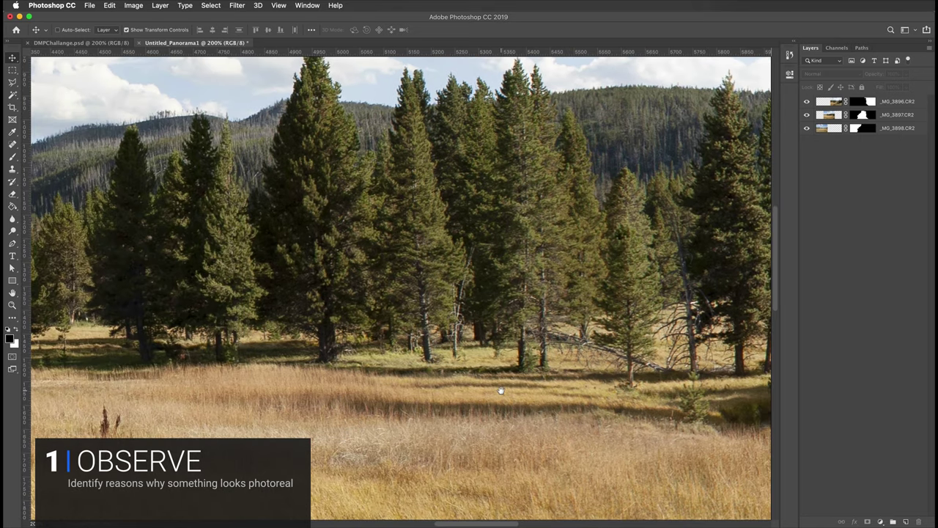
scroll(450, 389, left, 10)
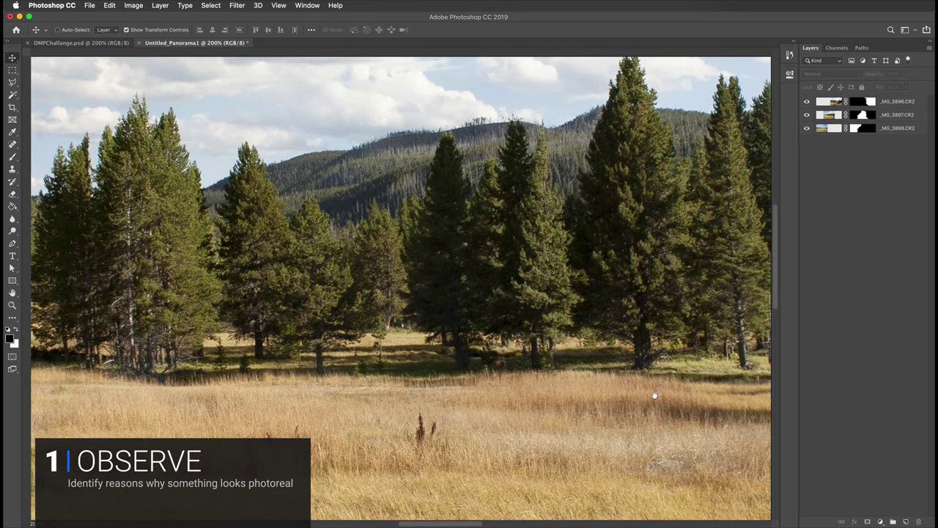
scroll(308, 382, left, 4)
drag(433, 385, 665, 385)
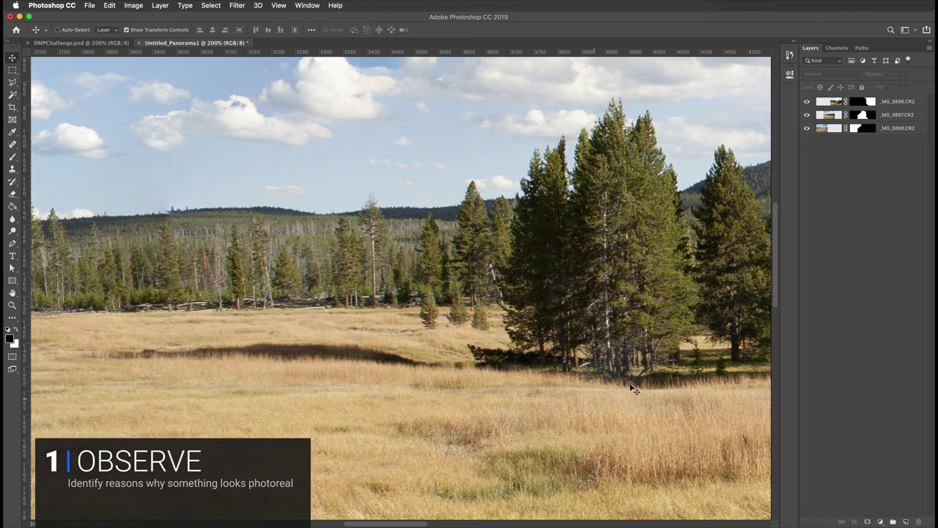
Examine the shaded ground beneath the pines at 200% magnification, from the central cluster to the fallen trees and back to the open meadow.
drag(641, 388, 282, 381)
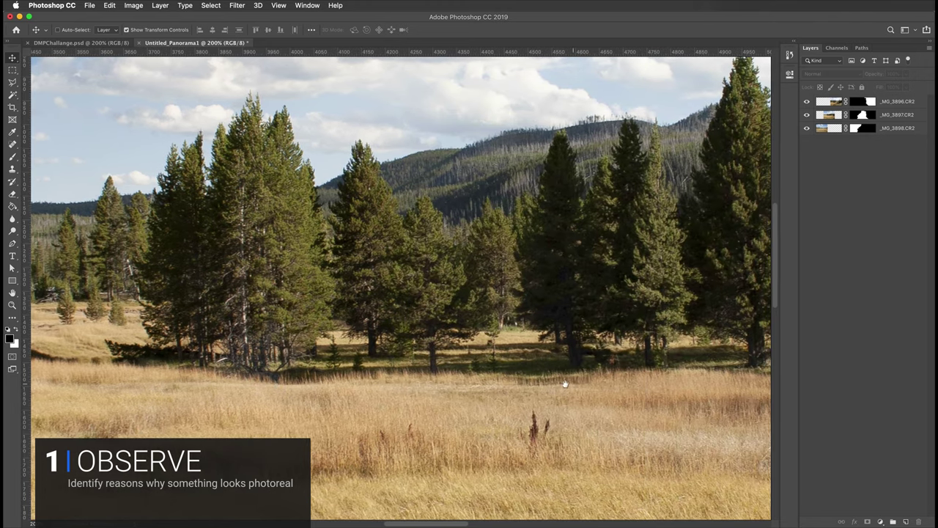
drag(565, 383, 388, 385)
key(super+r)
scroll(453, 379, right, 5)
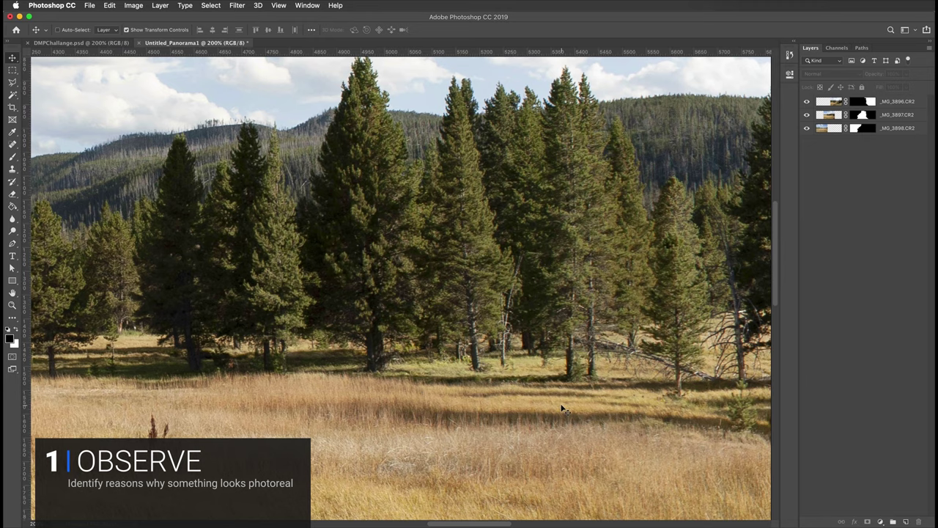
scroll(305, 397, left, 5)
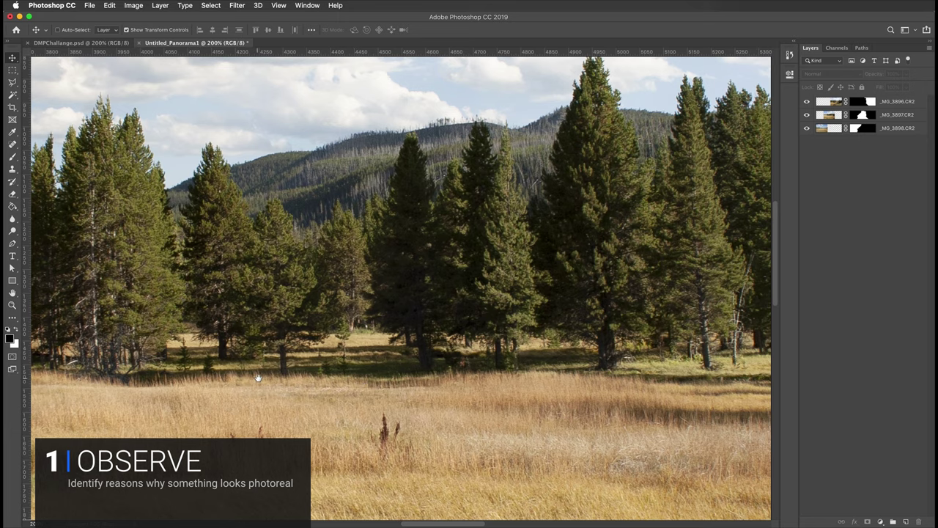
scroll(258, 378, left, 1)
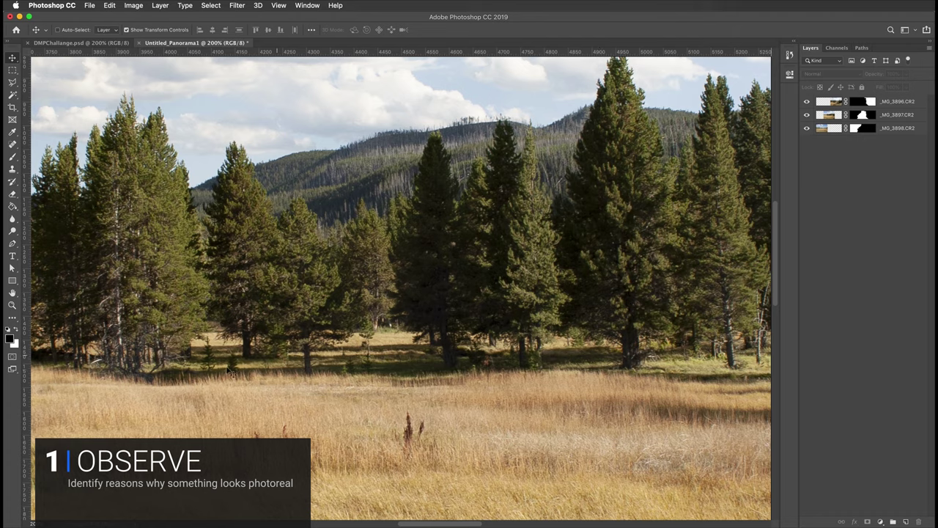
scroll(291, 388, left, 5)
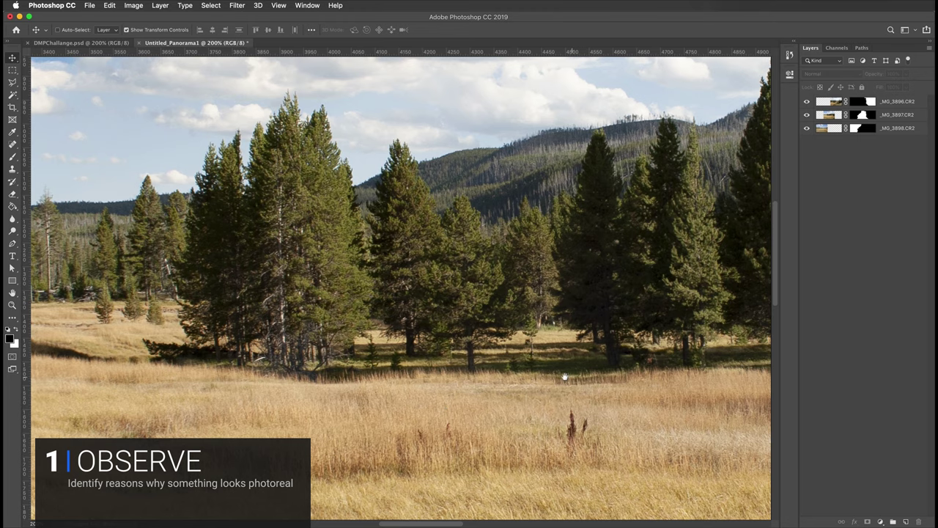
scroll(566, 376, left, 10)
scroll(361, 366, left, 2)
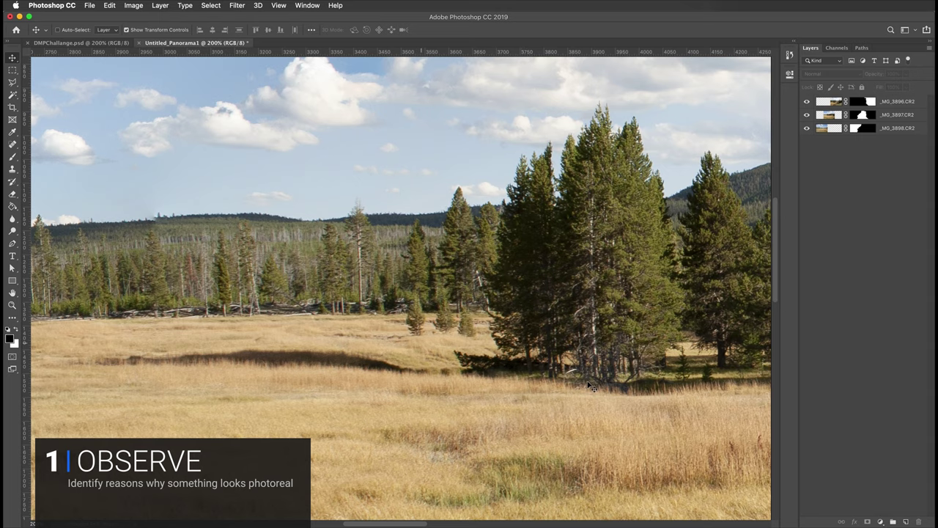
Compare the shadow band under the right-hand pines with the dark dip in the left meadow at 200% magnification.
scroll(591, 386, right, 15)
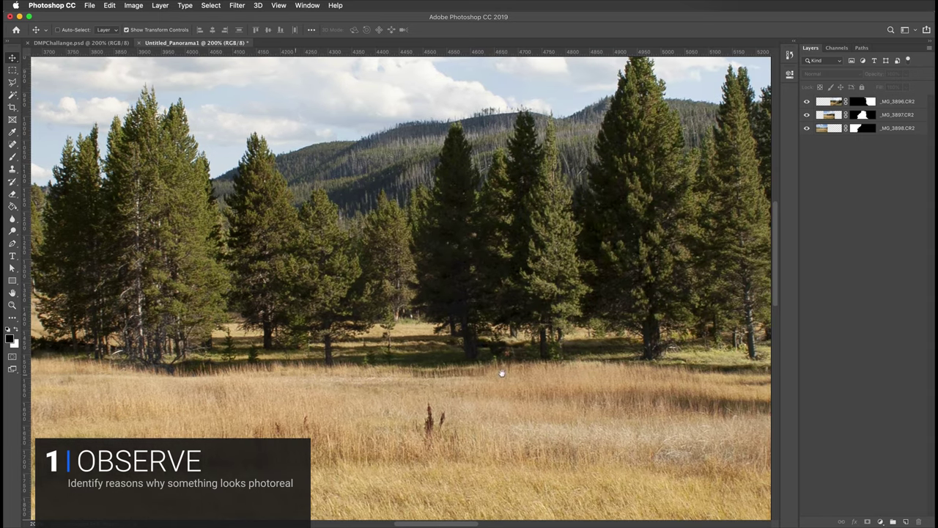
drag(537, 365, 322, 370)
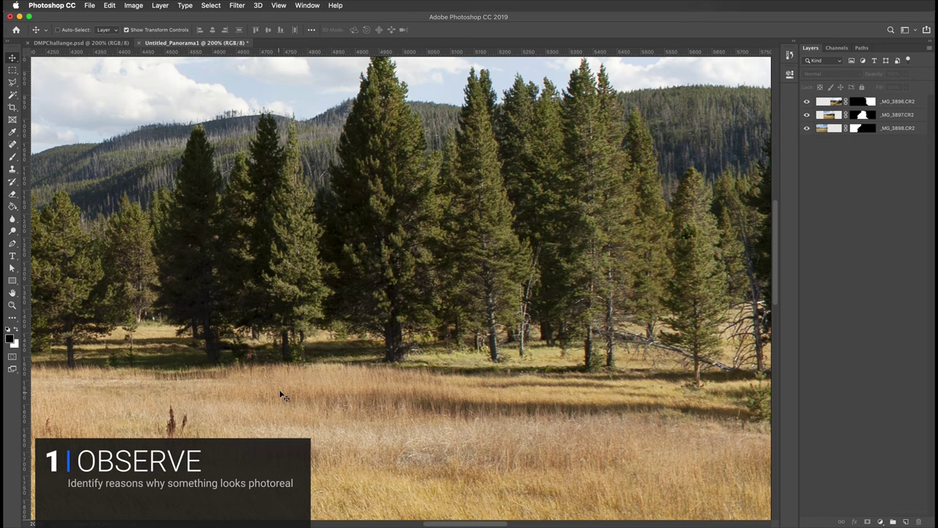
drag(282, 397, 632, 389)
drag(344, 411, 322, 414)
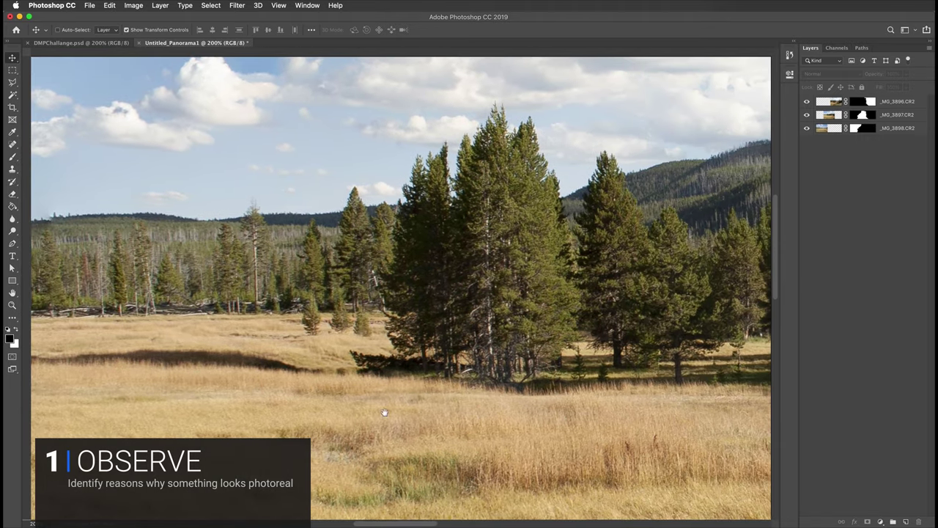
key(ctrl+r)
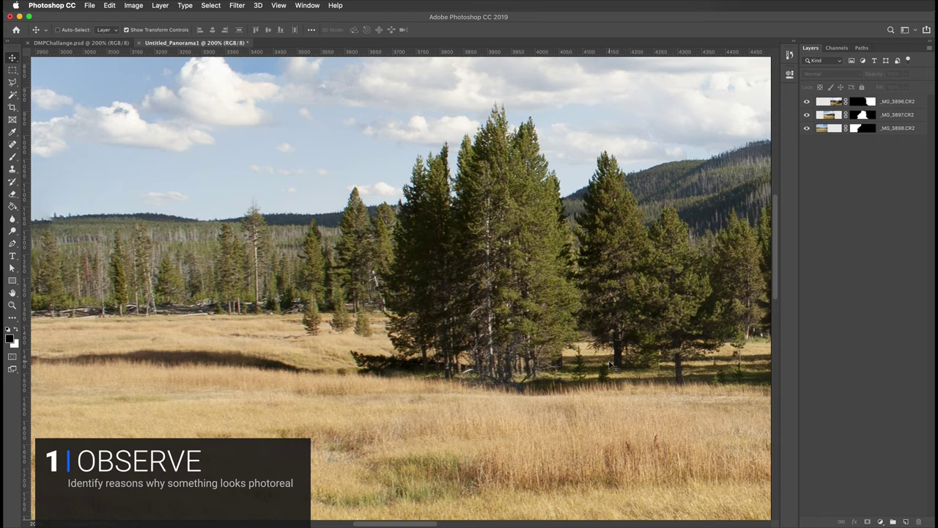
scroll(491, 382, left, 5)
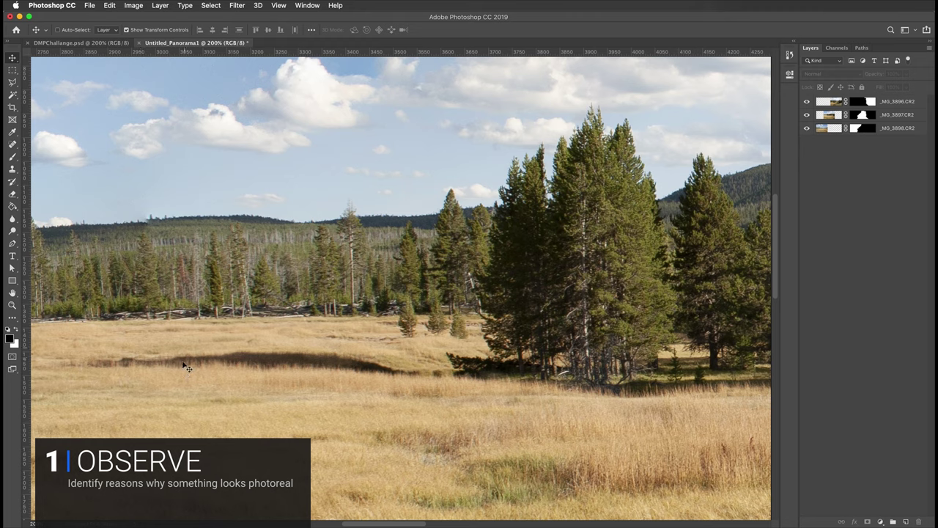
Study where the sunlit tall grass meets the tree shadows, then compare it with the open meadow and far-left tree line.
drag(593, 404, 200, 389)
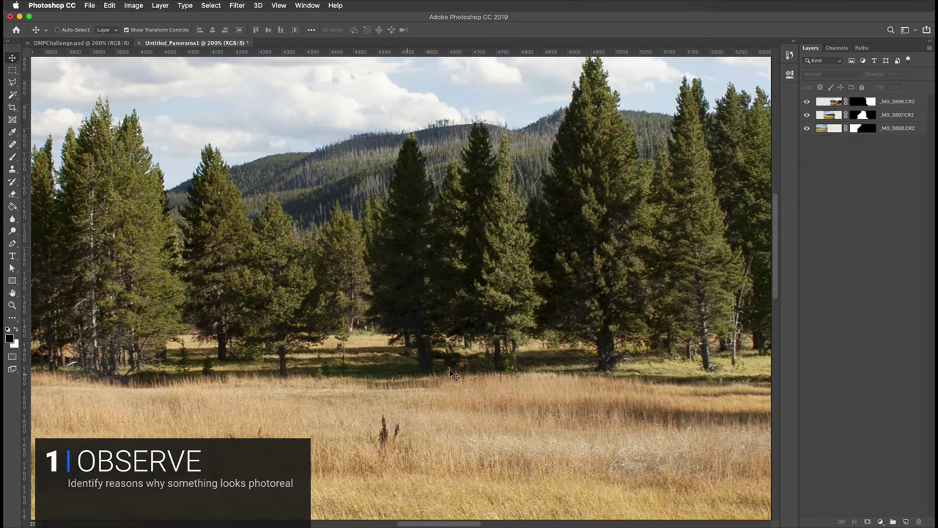
drag(505, 403, 432, 401)
drag(606, 391, 496, 394)
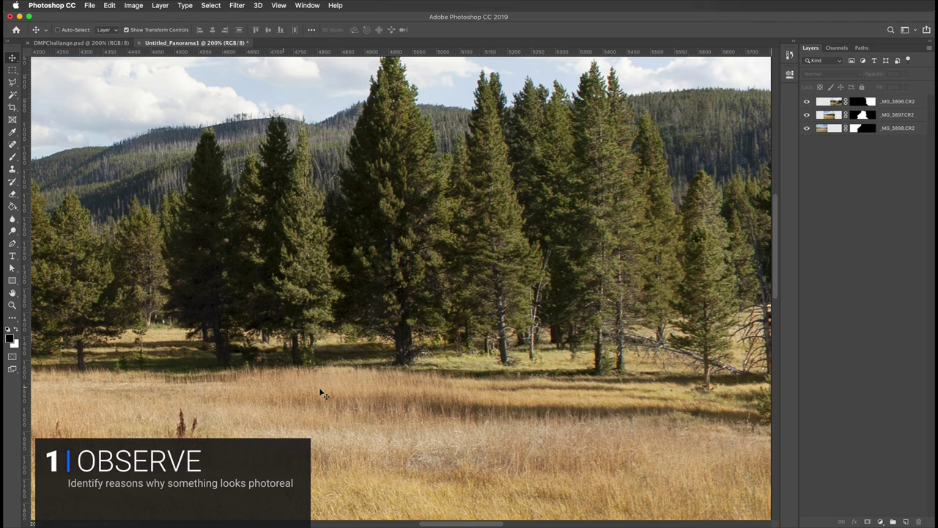
drag(340, 368, 525, 367)
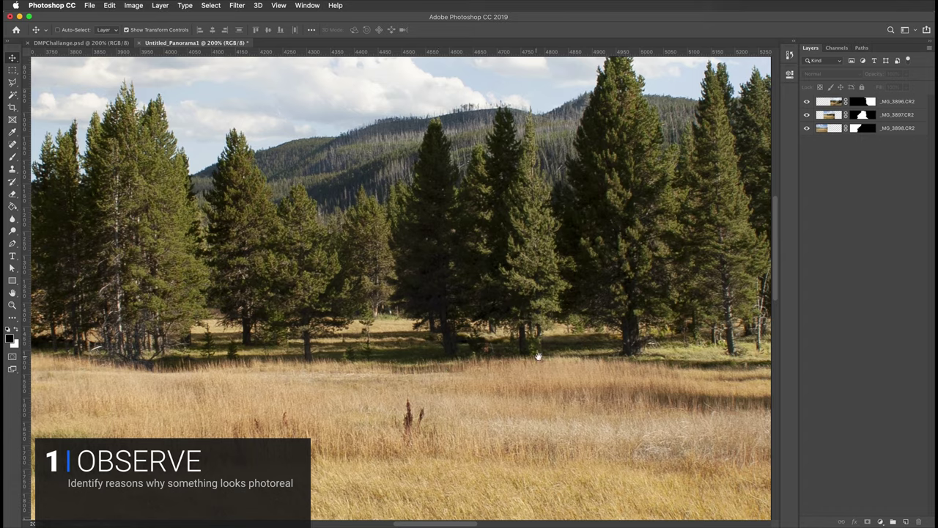
scroll(537, 357, right, 5)
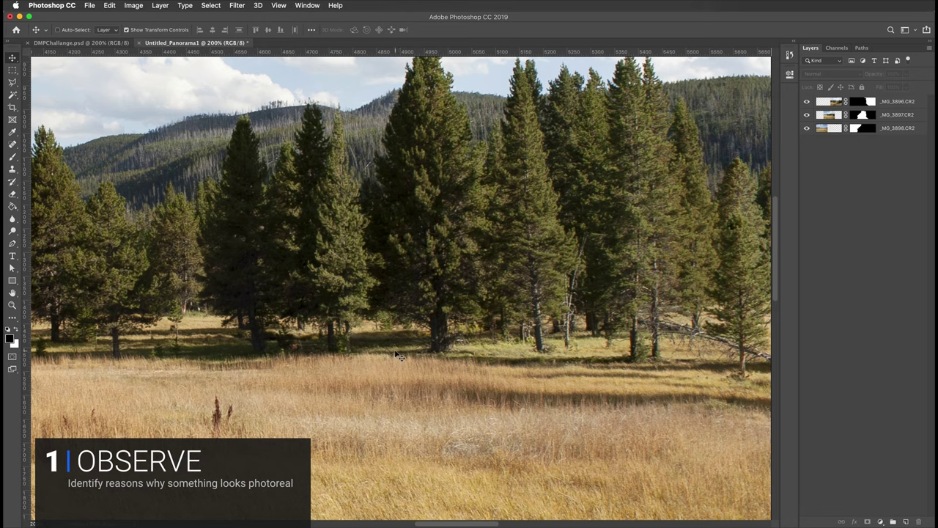
scroll(412, 379, left, 5)
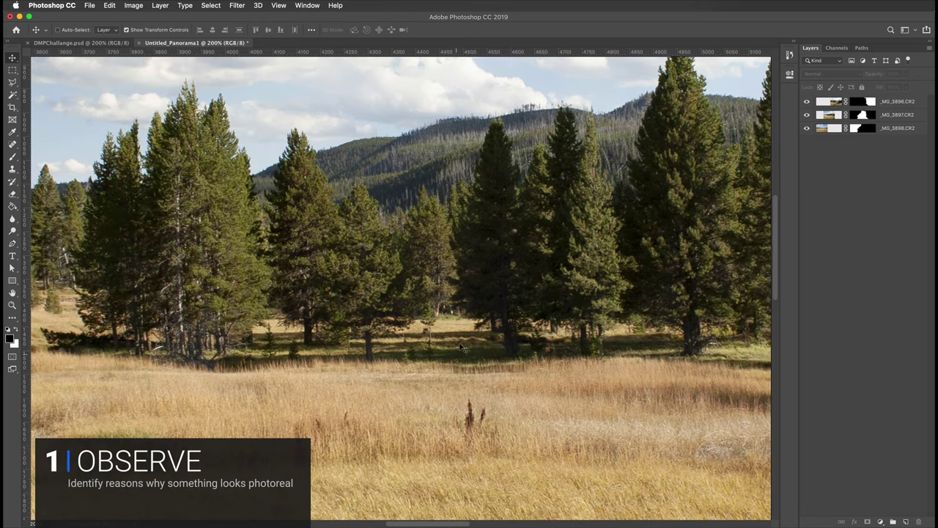
drag(306, 373, 716, 387)
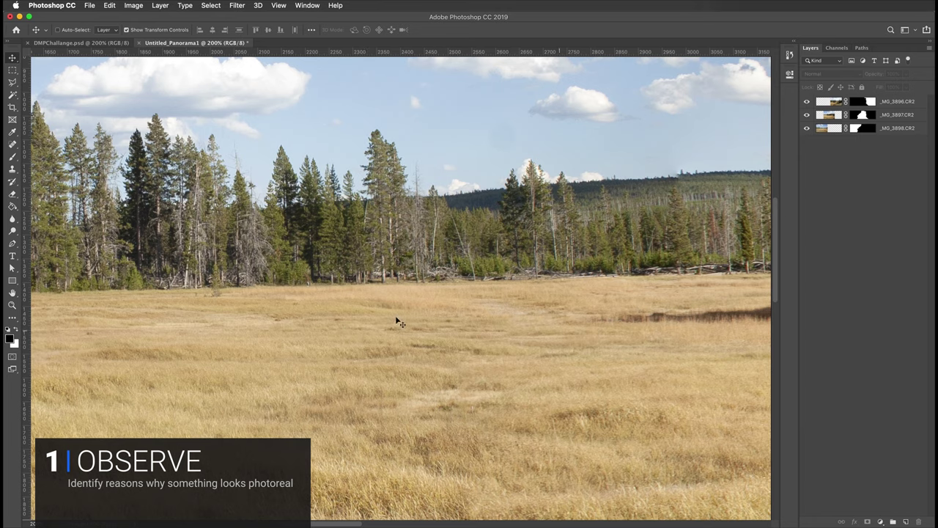
Inspect the grass edge and tree bases at 300% magnification, then review the central pines and surrounding meadow at 100%.
key(super+minus)
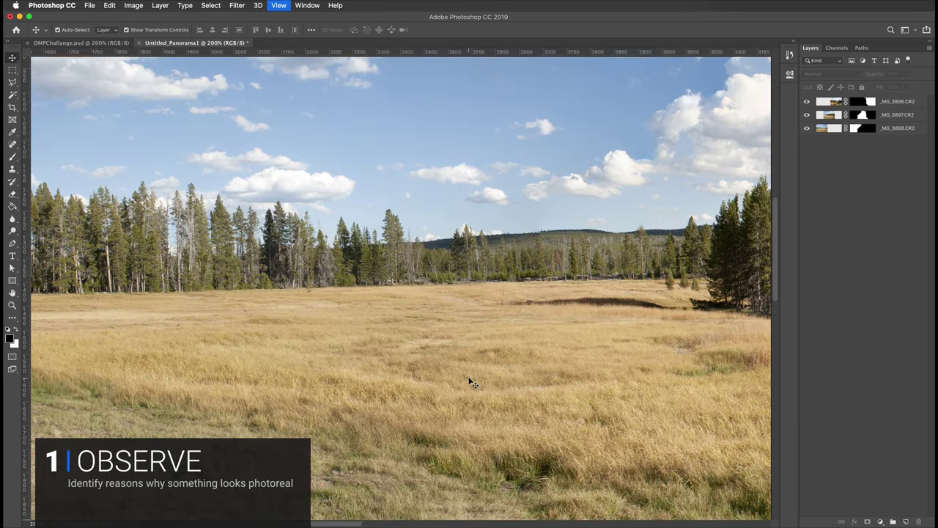
key(super+equal)
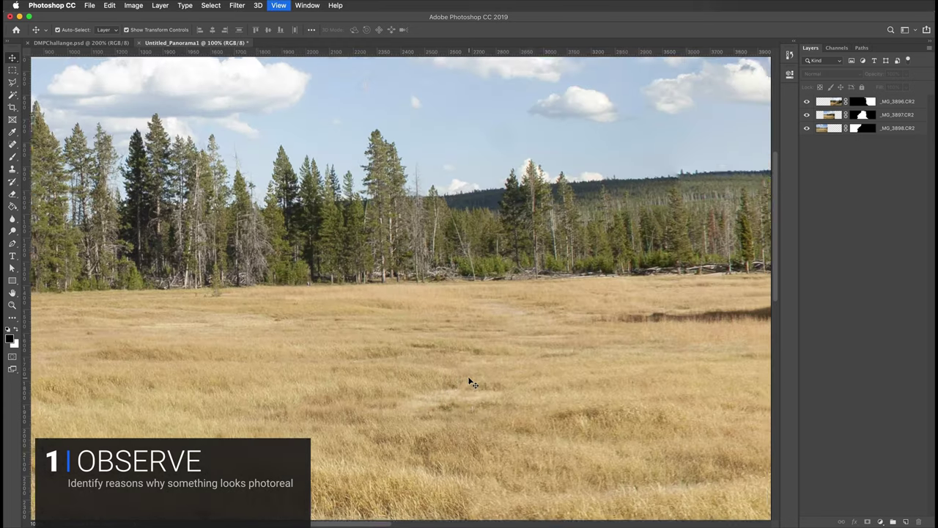
key(super+equal)
drag(430, 368, 176, 369)
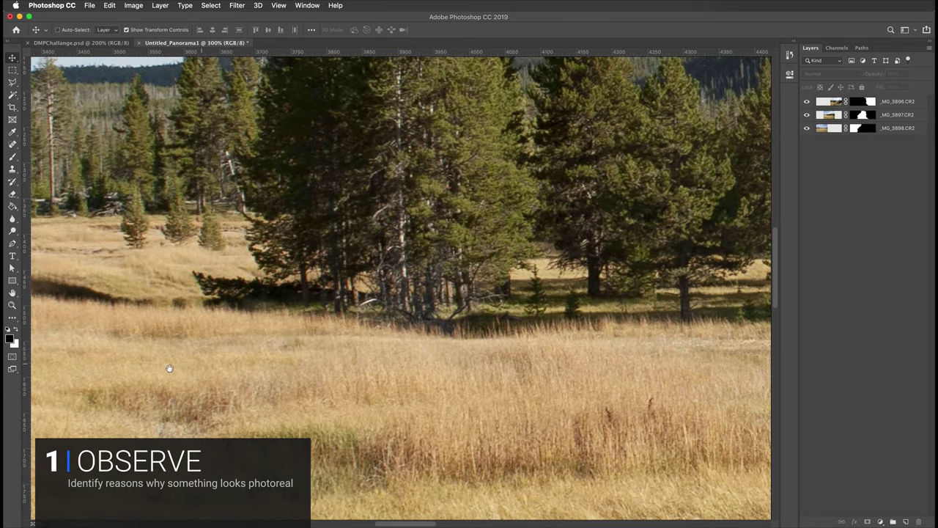
key(super+r)
drag(477, 386, 379, 388)
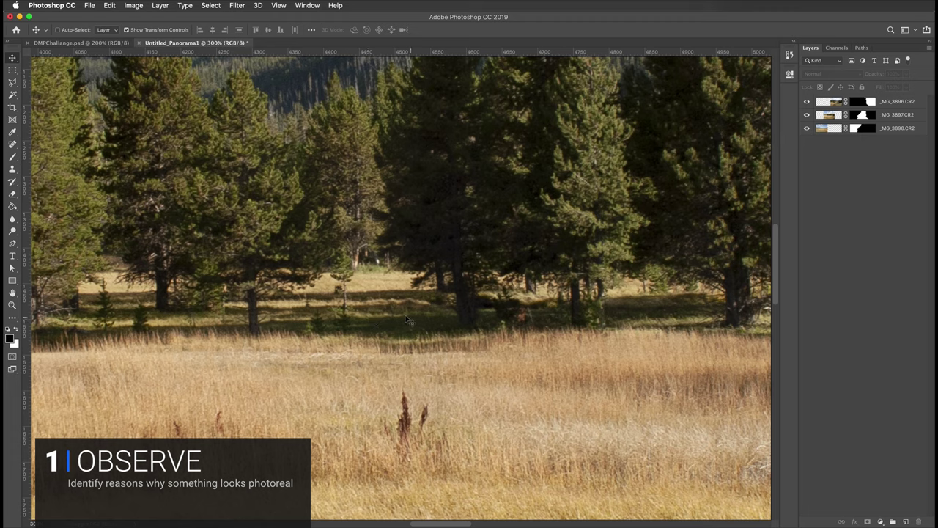
key(super+minus)
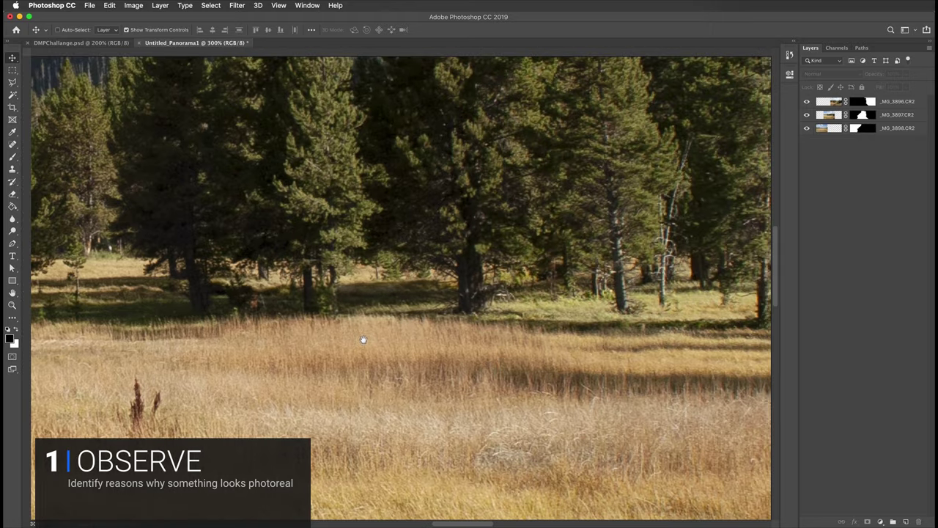
key(super+minus)
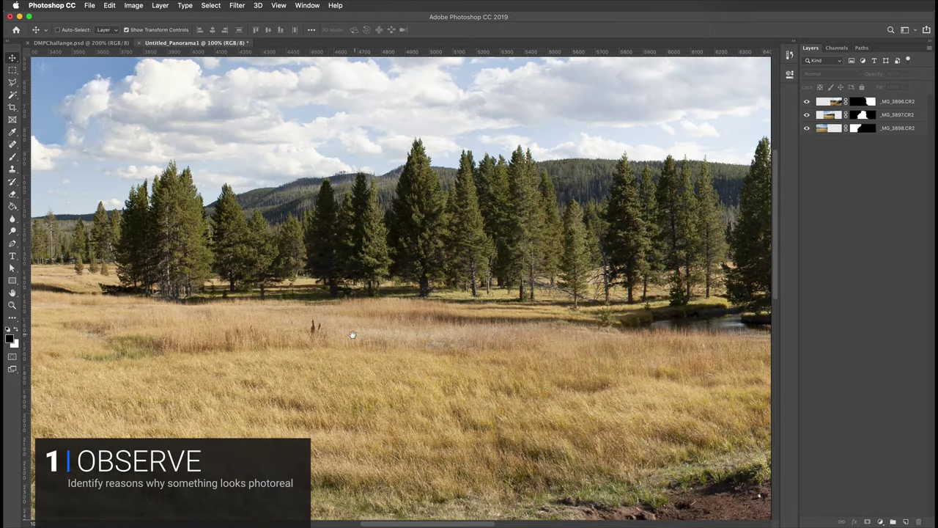
scroll(352, 334, left, 5)
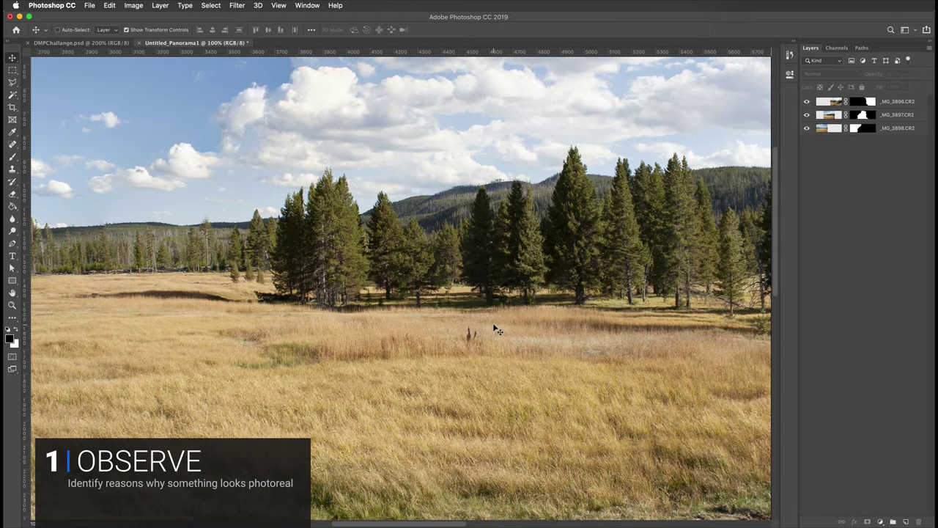
Trace the grass edge and cast shadows along the pine row at 200% magnification, from the central cluster to the stream.
key(super+plus)
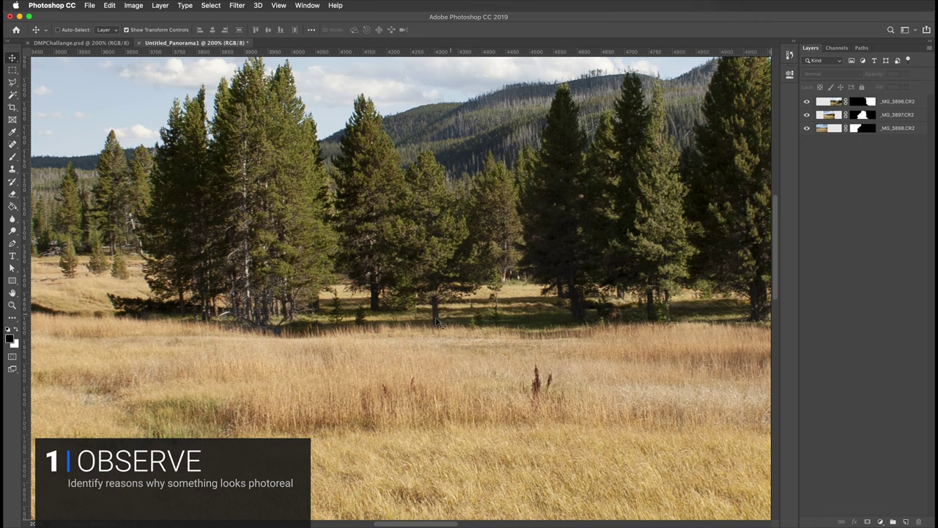
drag(626, 321, 286, 328)
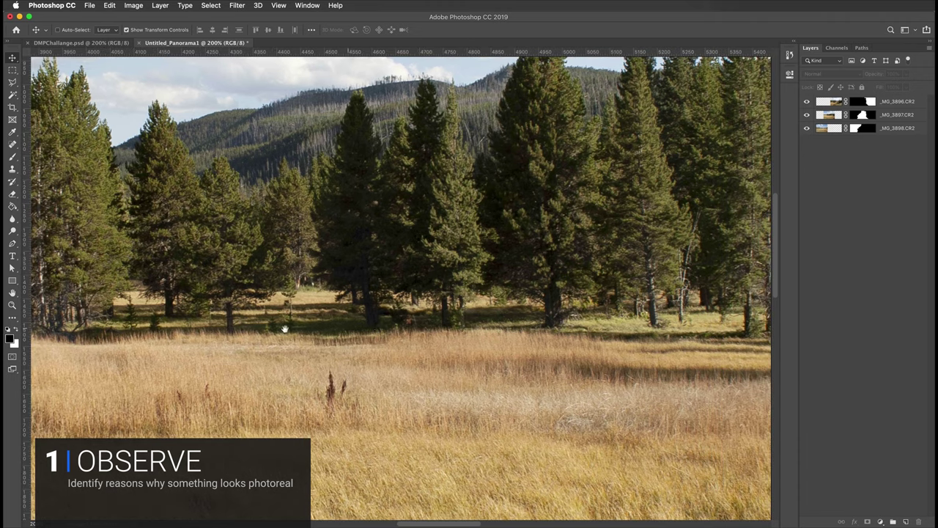
drag(582, 355, 549, 356)
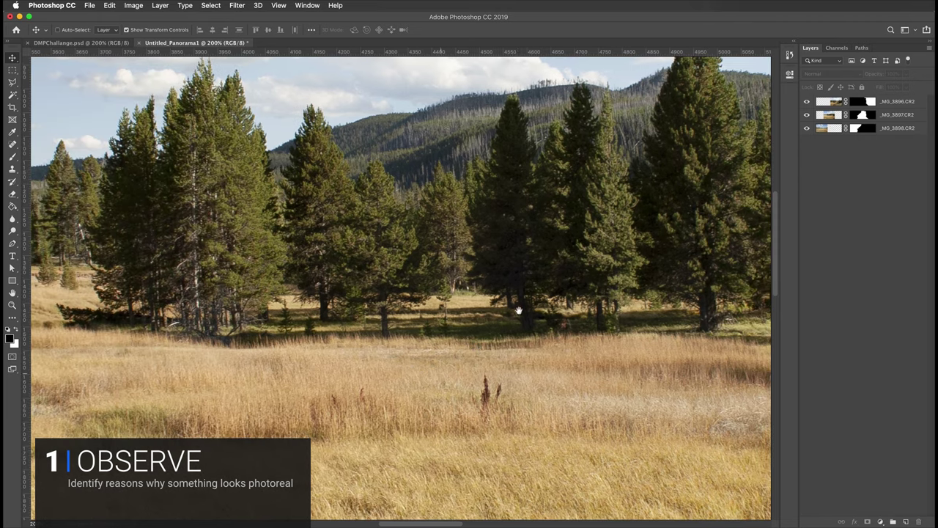
drag(604, 347, 465, 346)
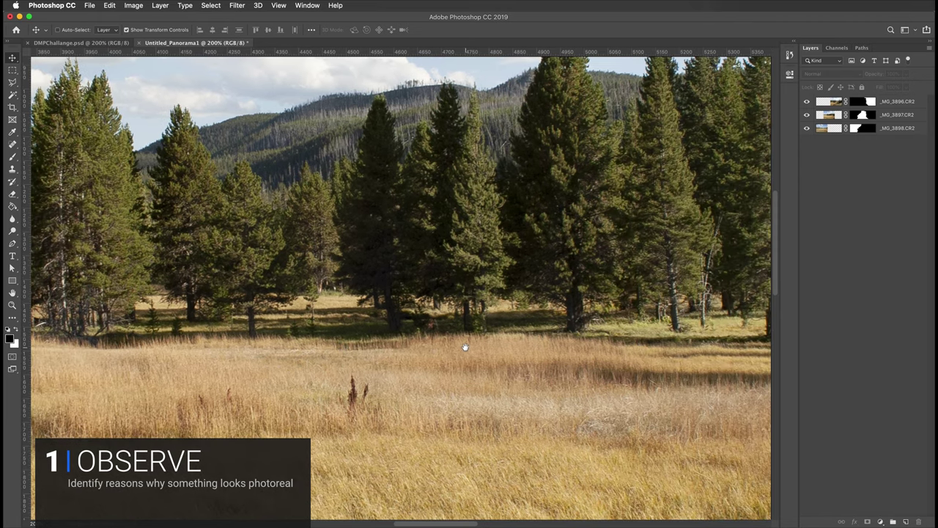
drag(380, 352, 507, 320)
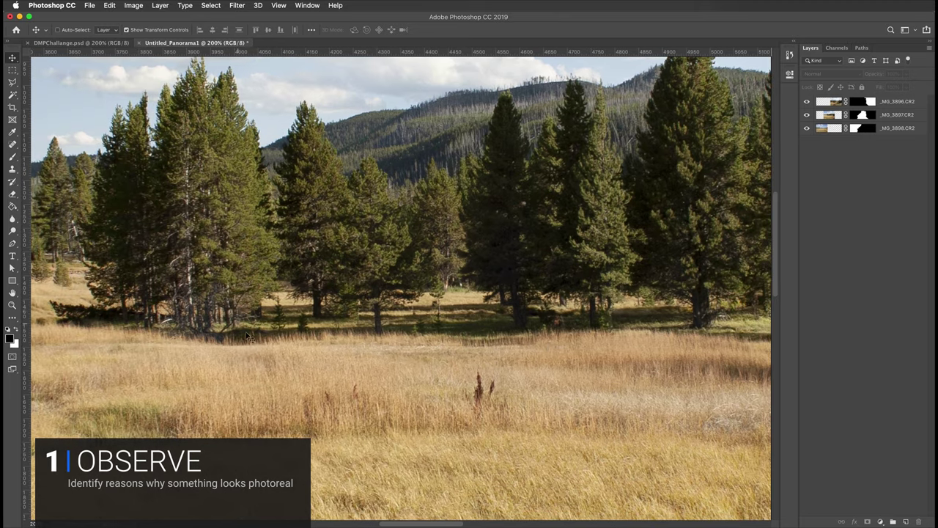
scroll(565, 353, right, 3)
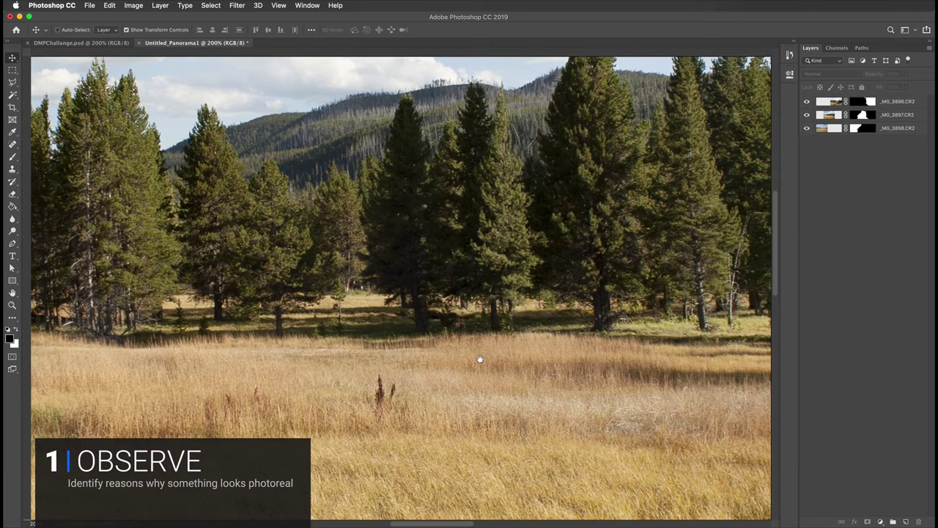
scroll(419, 359, right, 2)
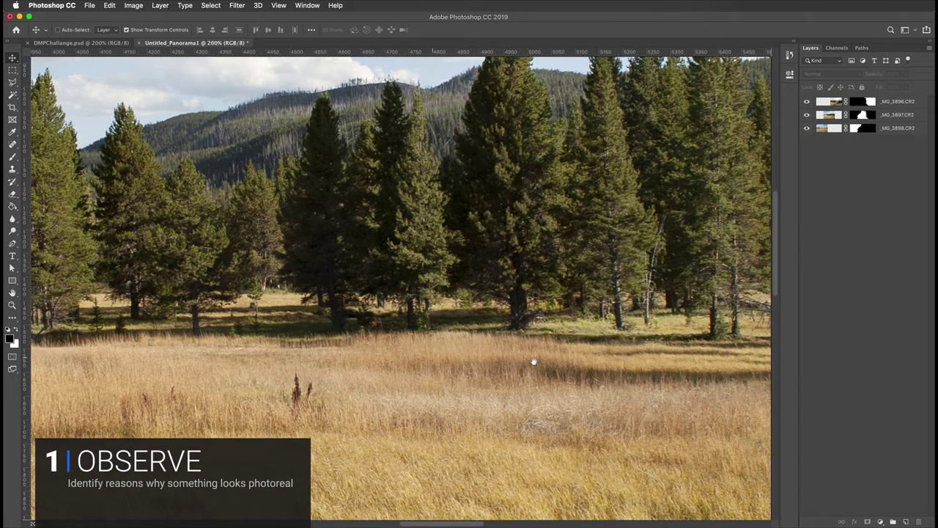
scroll(533, 360, right, 6)
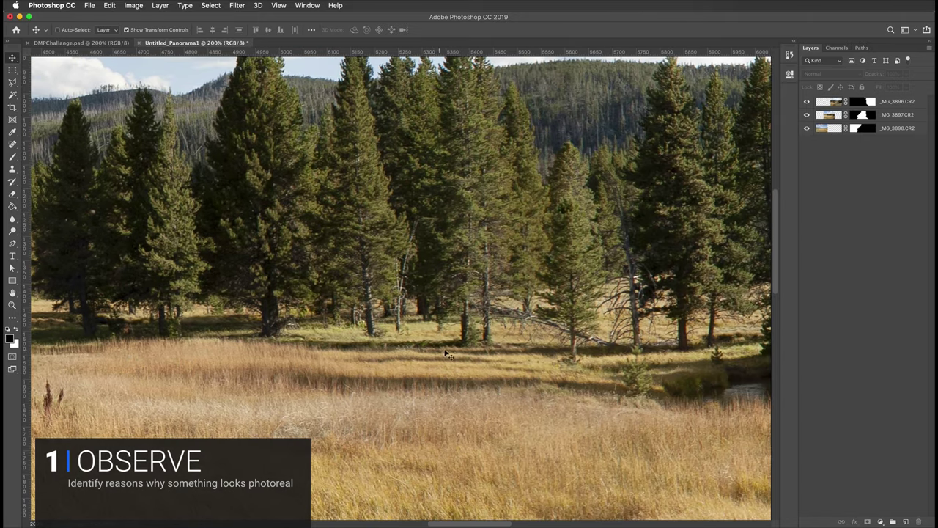
Inspect the pine trunks, cast shadows and grass edge at 300% magnification, from the fallen trees back to the central cluster.
scroll(456, 355, up, 3)
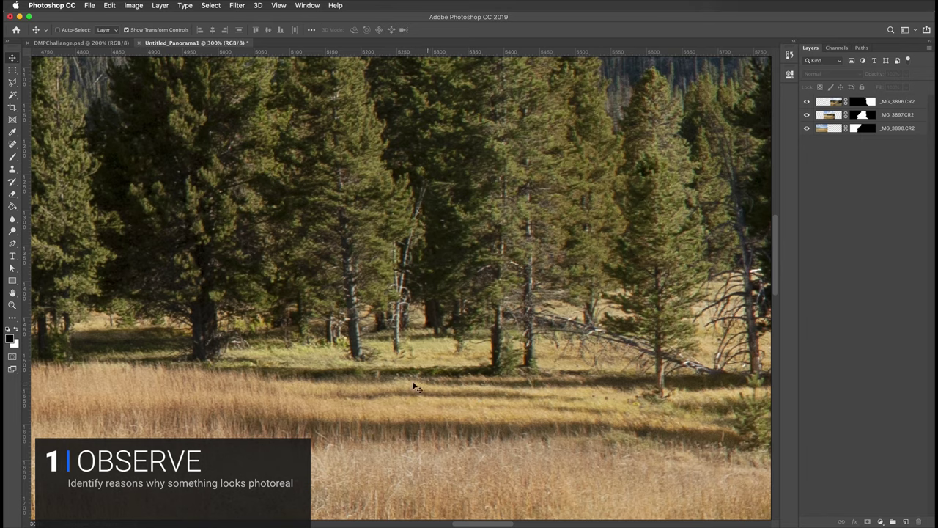
drag(414, 386, 663, 383)
drag(266, 387, 494, 387)
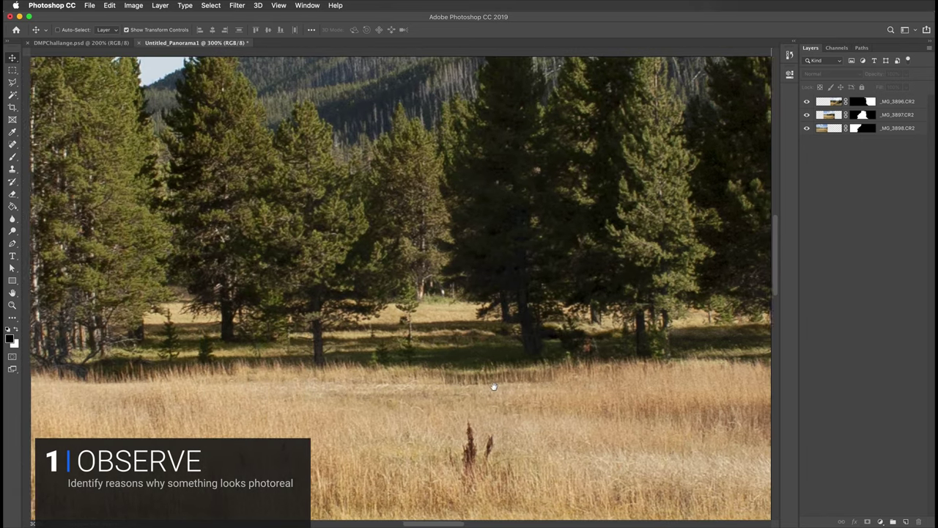
drag(146, 389, 359, 389)
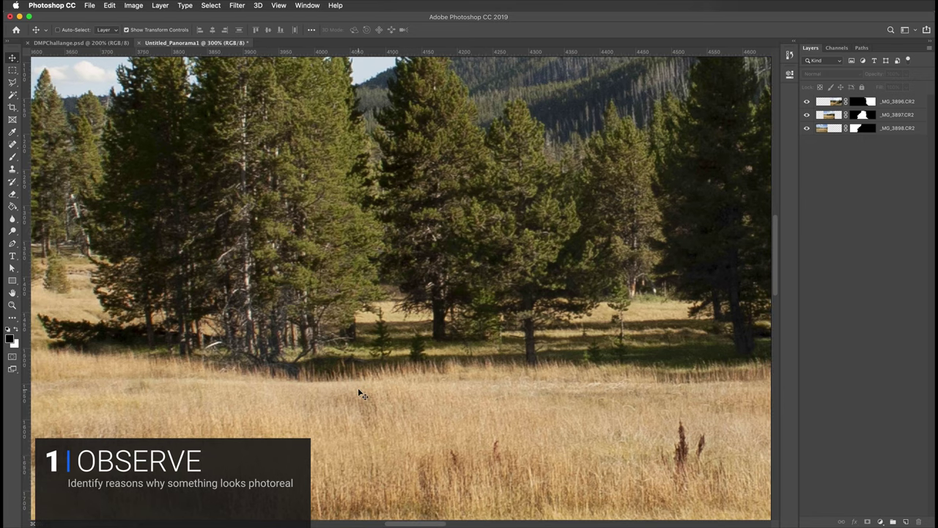
Review the meadow and pine row at 100%, then magnify the tops of the central-left pine cluster to 400%.
key(super+minus)
key(super+minus)
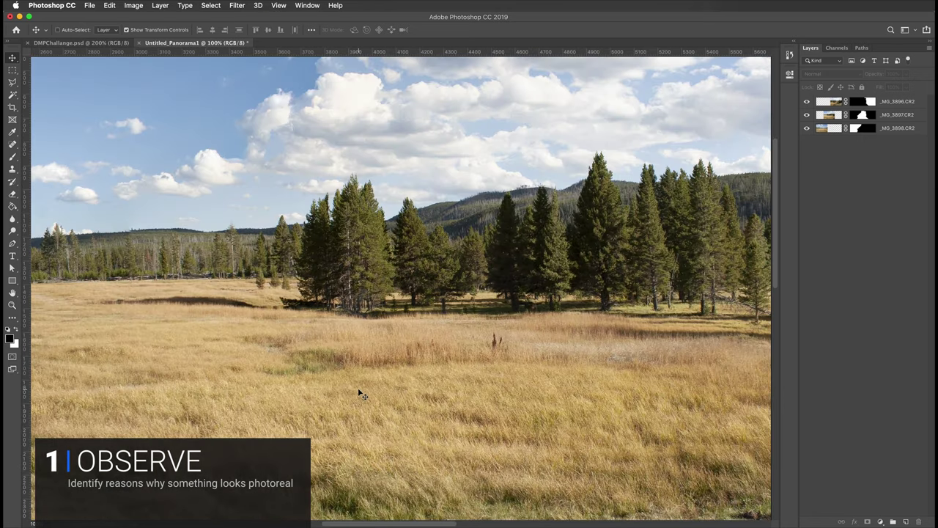
drag(441, 395, 390, 405)
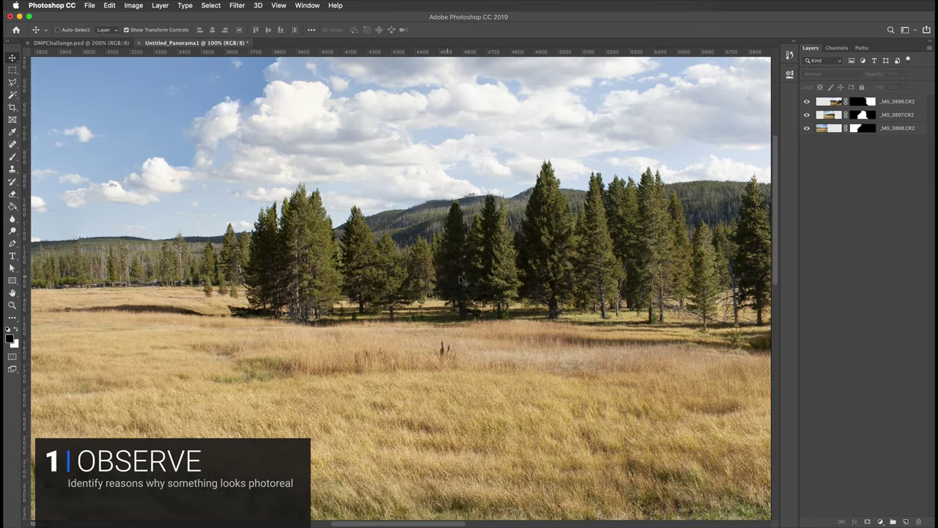
click(12, 305)
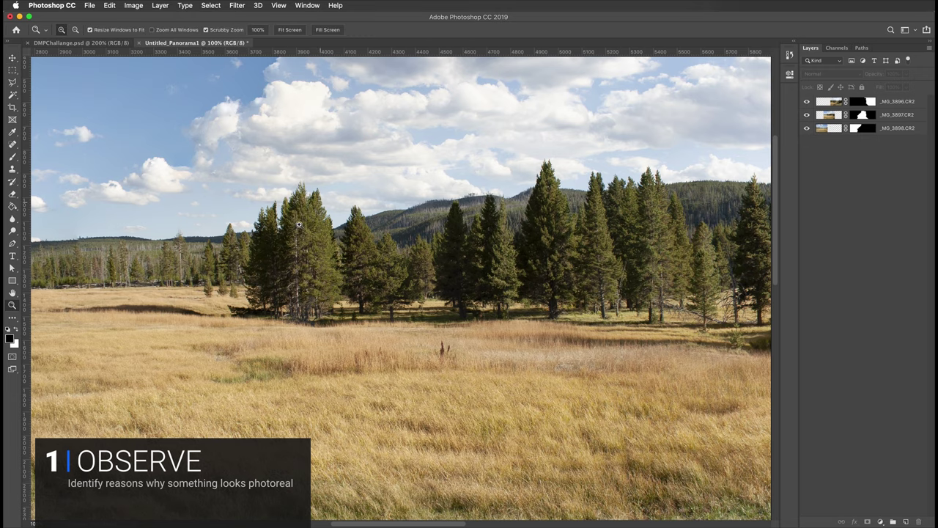
click(308, 196)
click(315, 197)
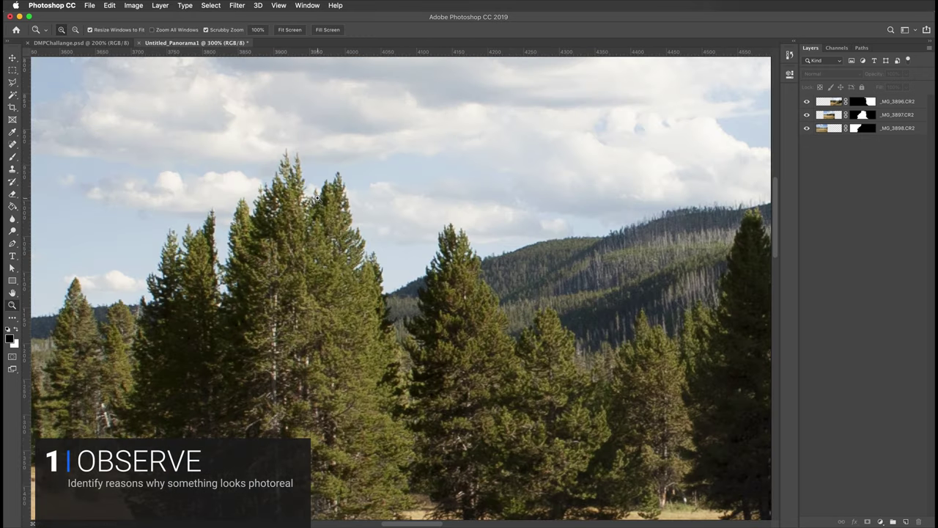
click(317, 196)
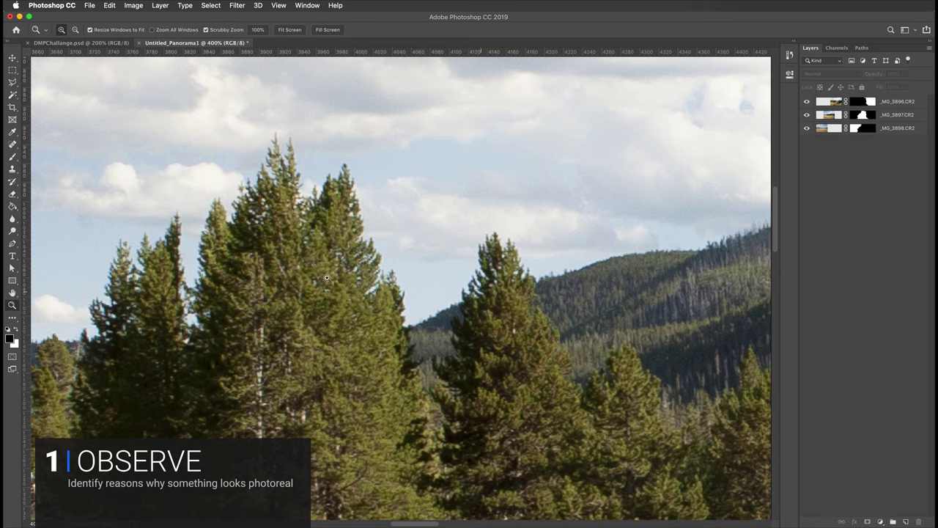
Examine the lit and shaded foliage of the pine cluster and the distant tree line behind it at 400% magnification.
drag(211, 276, 379, 308)
scroll(380, 308, left, 5)
scroll(380, 308, down, 3)
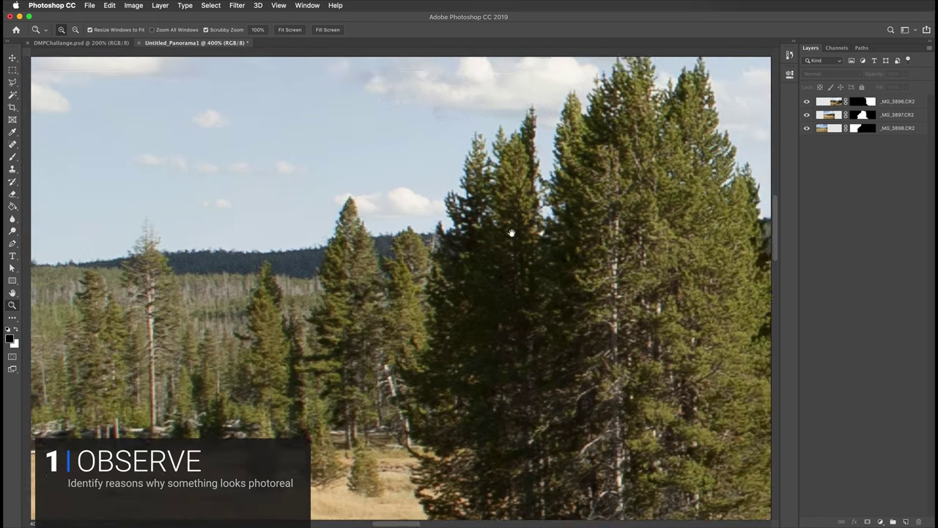
scroll(322, 256, up, 3)
scroll(322, 256, right, 4)
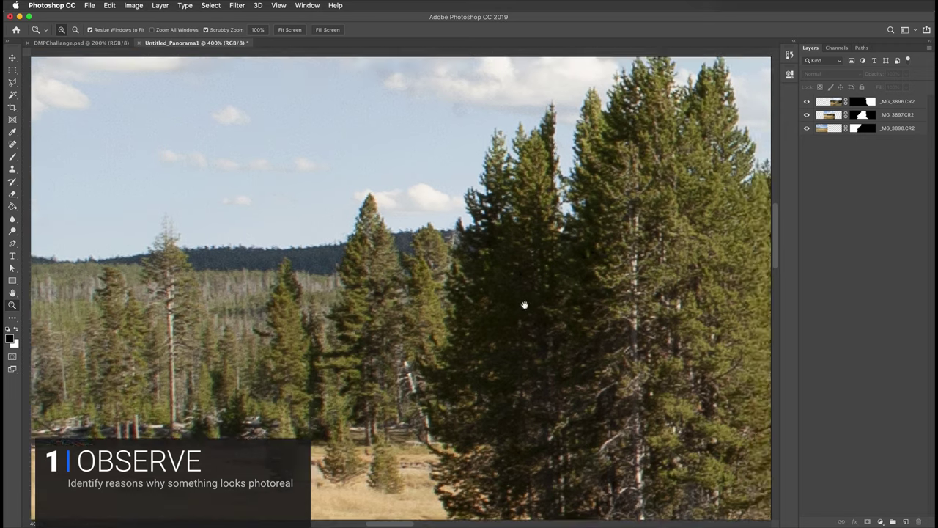
key(super+r)
key(super+r)
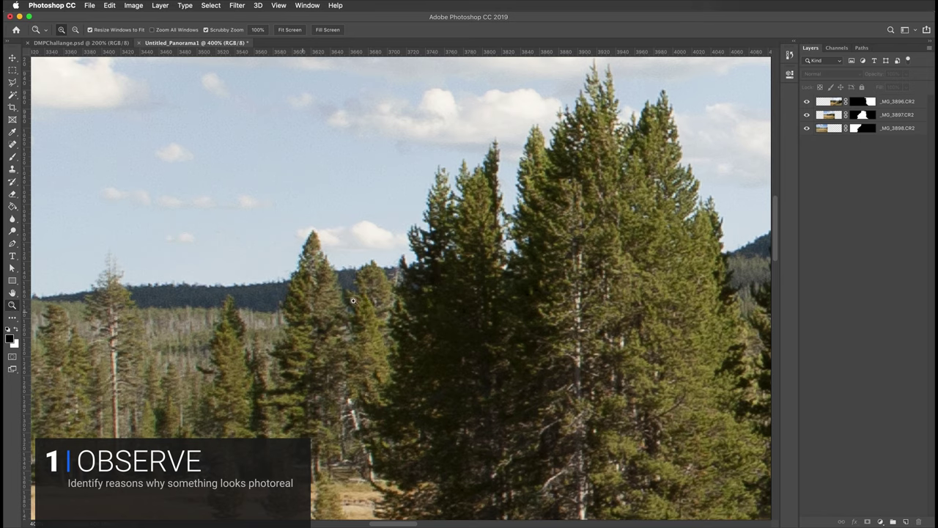
scroll(446, 279, up, 3)
scroll(446, 279, right, 4)
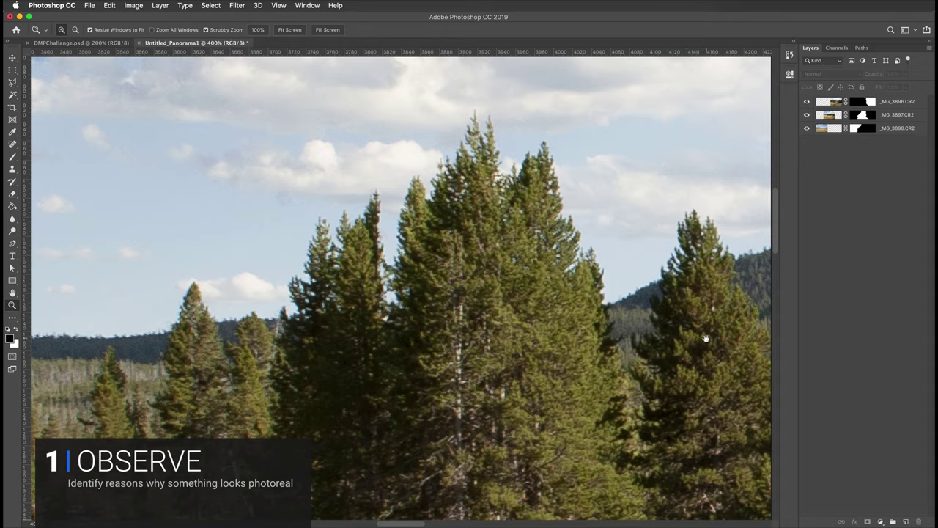
Compare the pine cluster's silhouette and foliage edges with the neighbouring pines, hillside and sky at 400% magnification.
drag(703, 335, 440, 258)
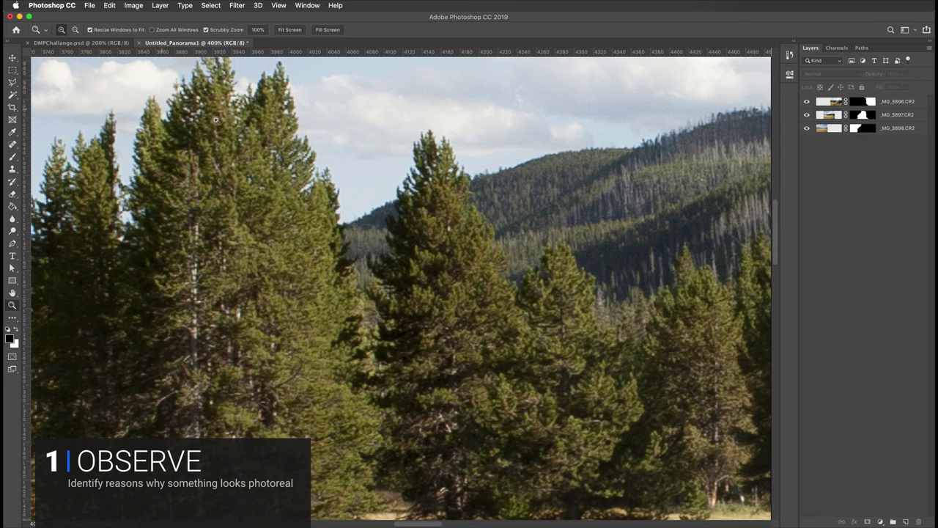
scroll(369, 242, up, 5)
scroll(369, 241, left, 5)
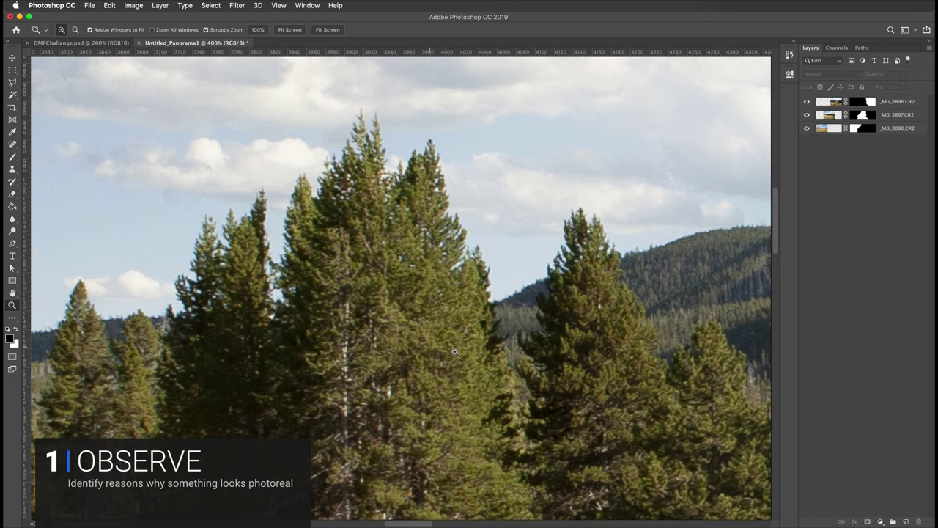
drag(456, 354, 414, 329)
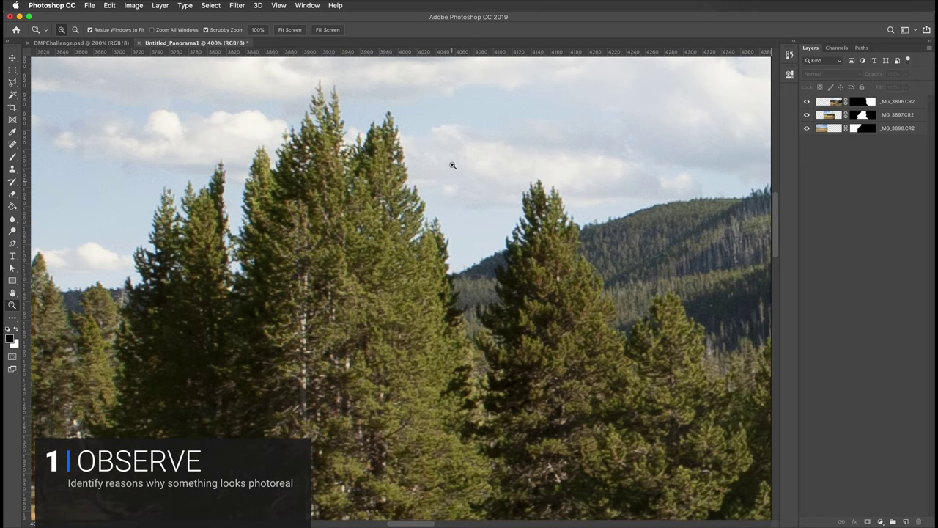
drag(384, 282, 485, 304)
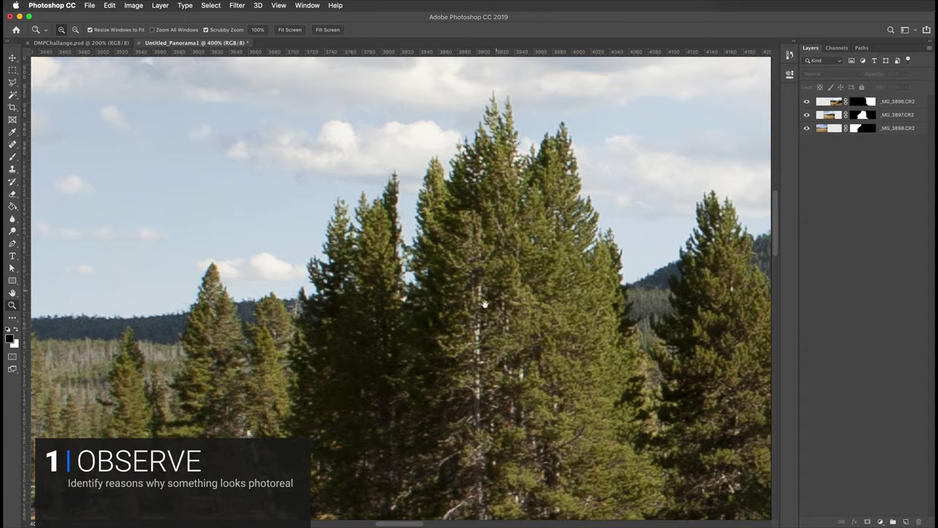
drag(201, 323, 368, 301)
drag(483, 358, 310, 352)
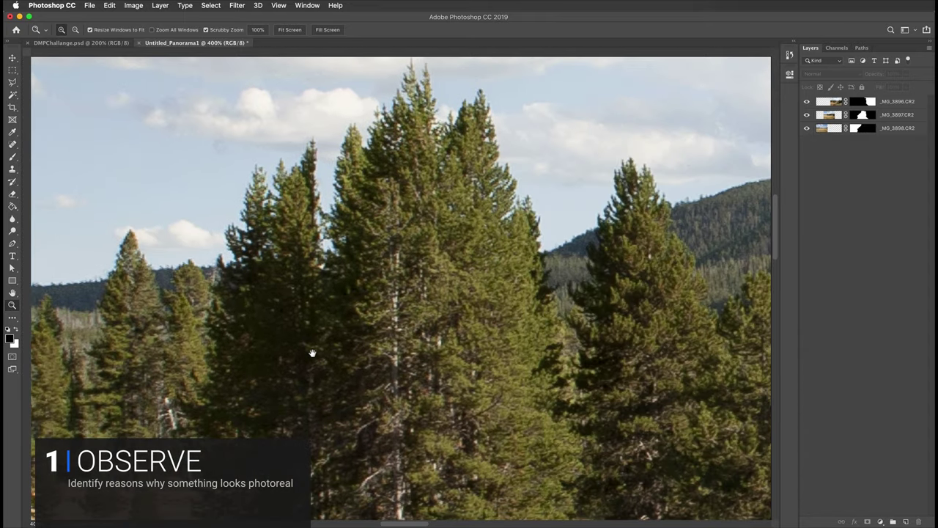
Study the pines against the forested hillside at 300% magnification, then view the pine row at 200%.
key(super+minus)
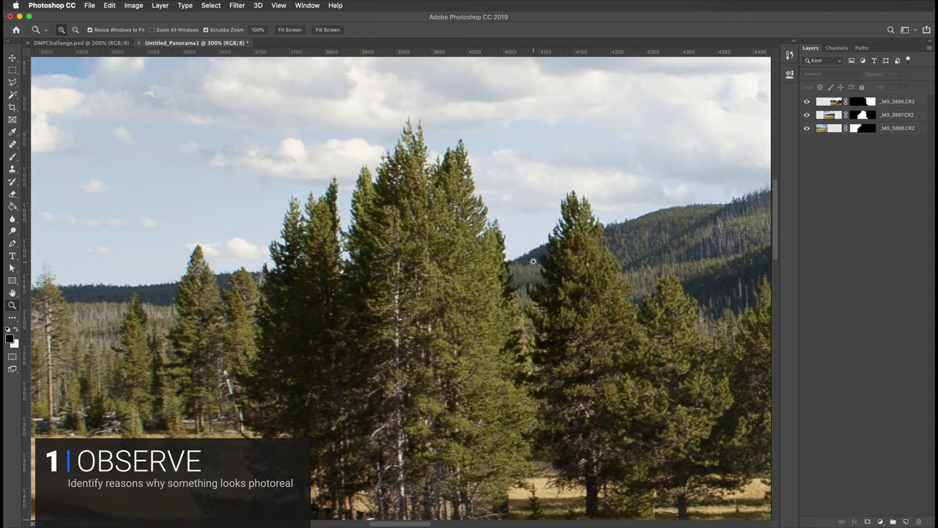
drag(631, 287, 370, 272)
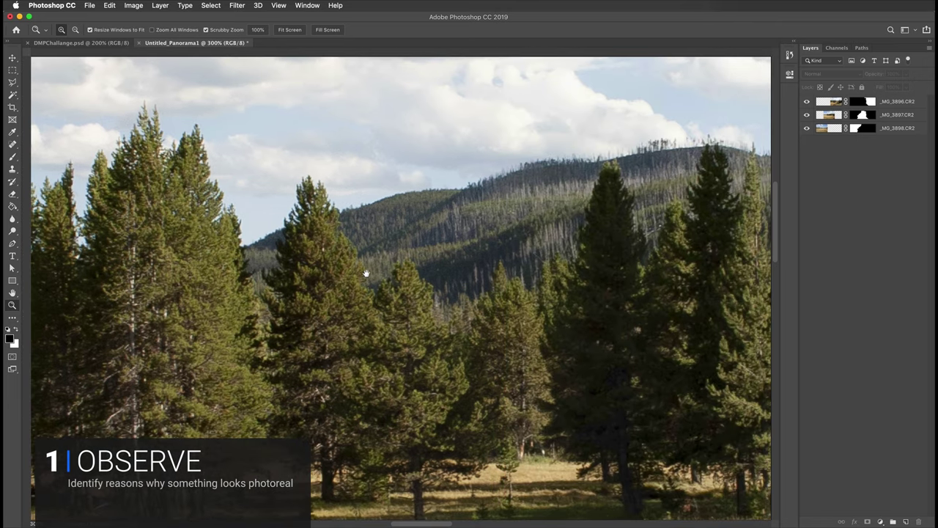
key(super+r)
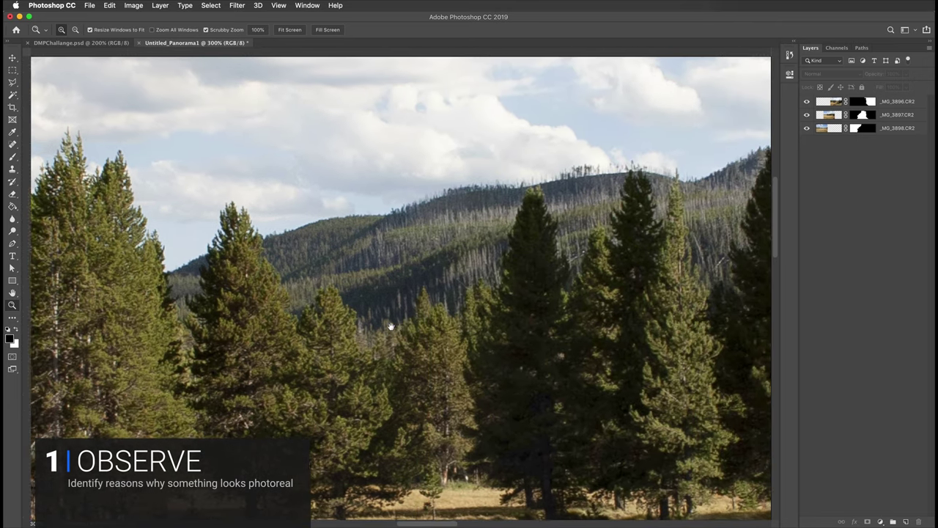
scroll(387, 328, right, 2)
key(super+minus)
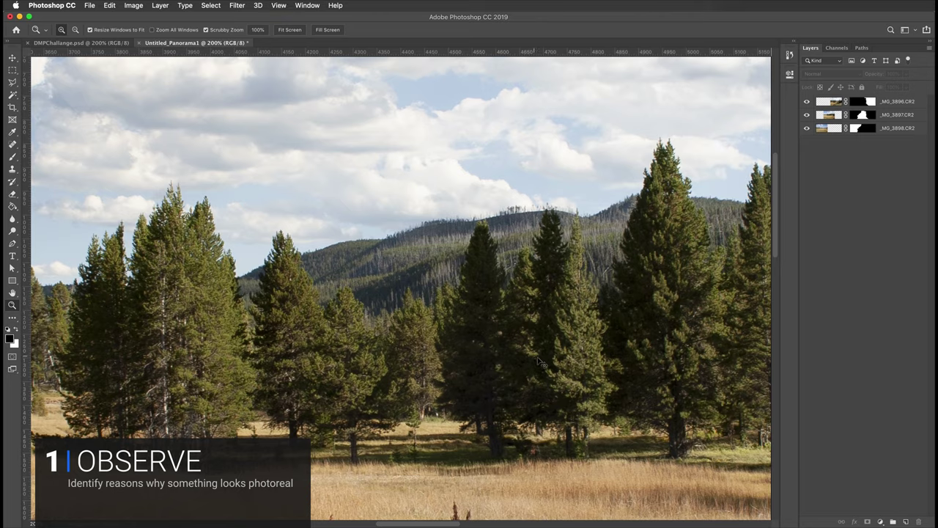
Survey the panorama at 66.7% magnification, comparing the open meadow and far tree line with the pines near the stream.
key(super+minus)
key(super+minus)
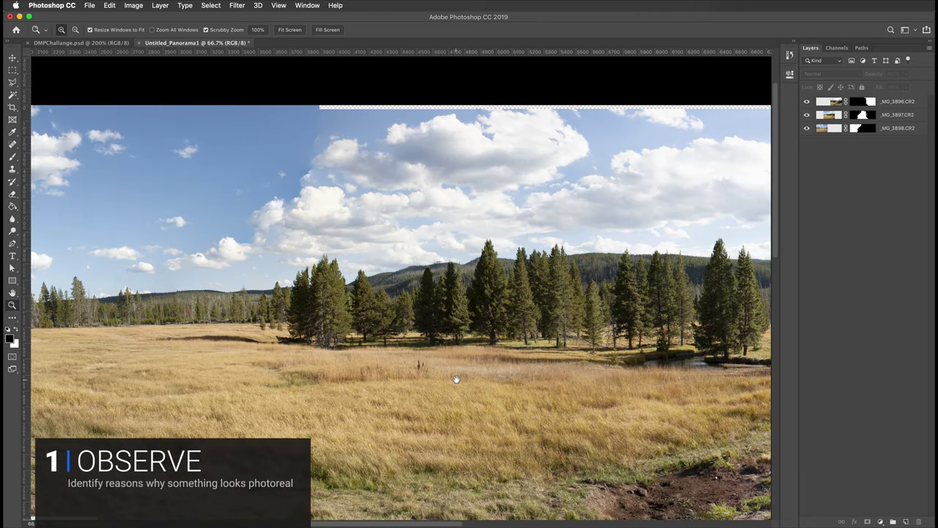
drag(456, 378, 648, 376)
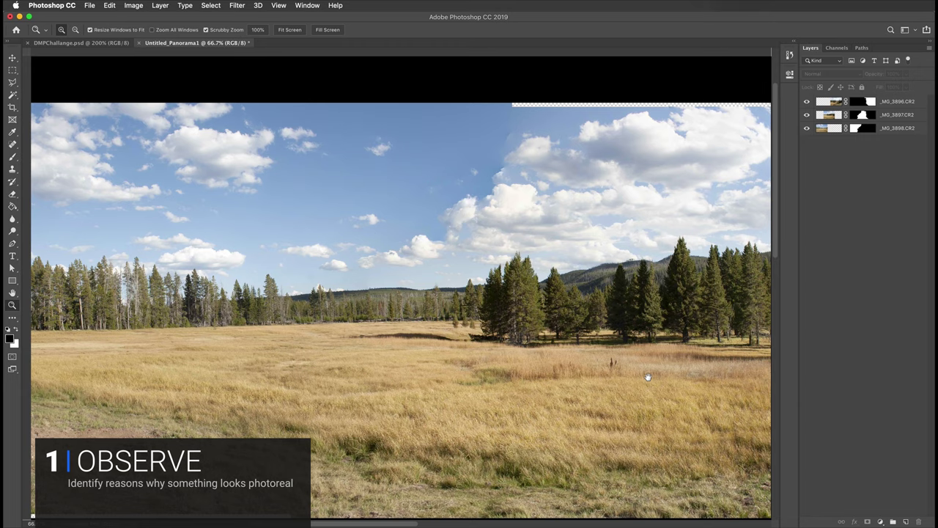
drag(376, 383, 255, 374)
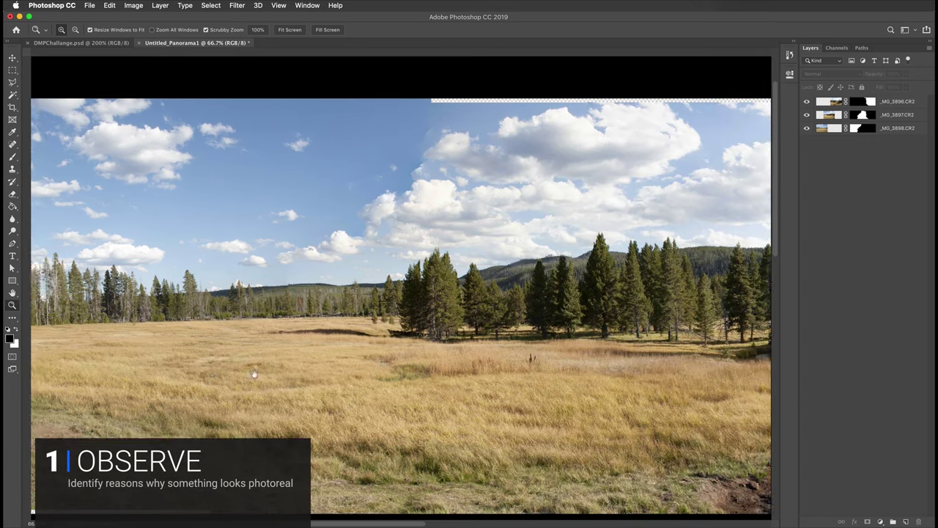
drag(620, 378, 644, 384)
key(super+r)
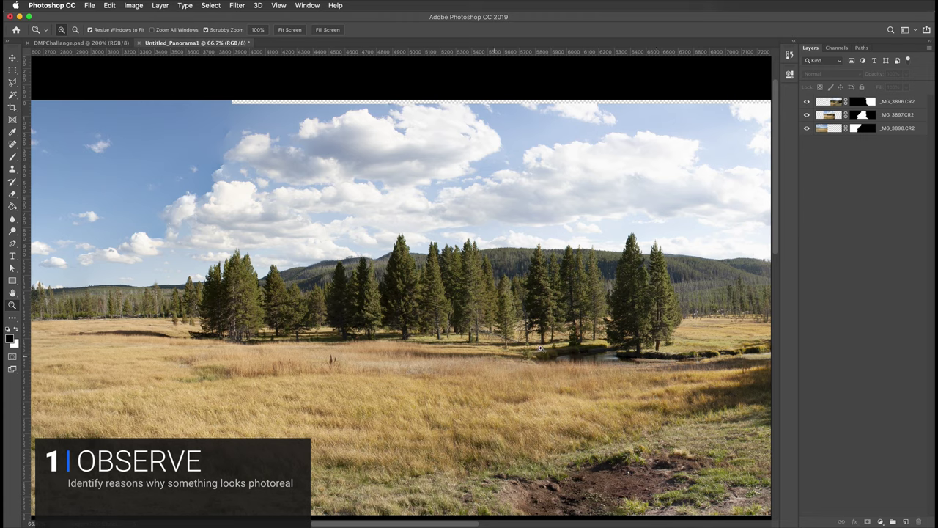
Compare the dense tree line at the panorama's left edge with the central pines, then review the scene as a whole.
scroll(357, 337, left, 10)
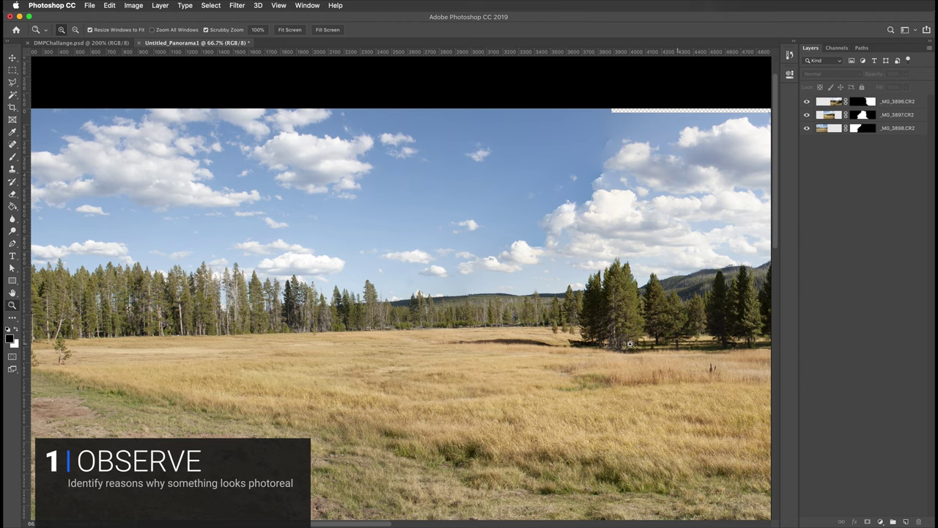
scroll(737, 328, right, 10)
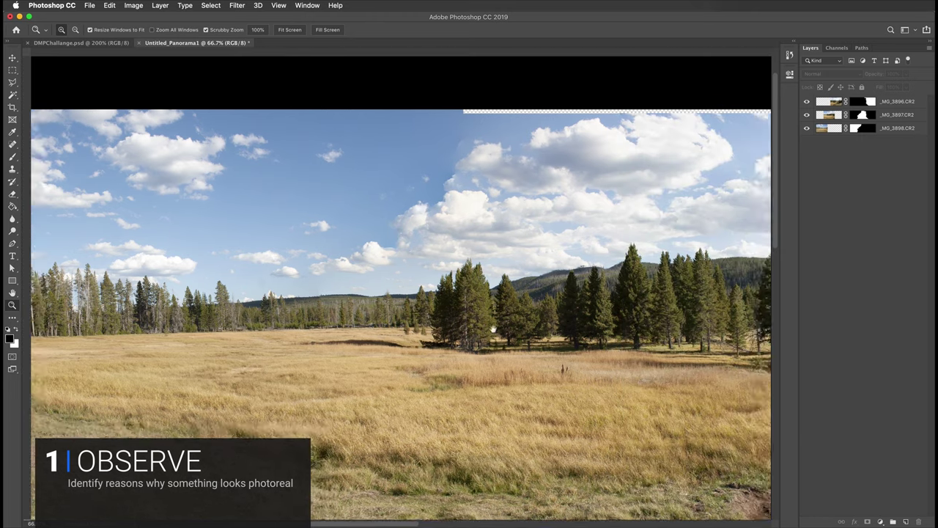
scroll(343, 352, left, 10)
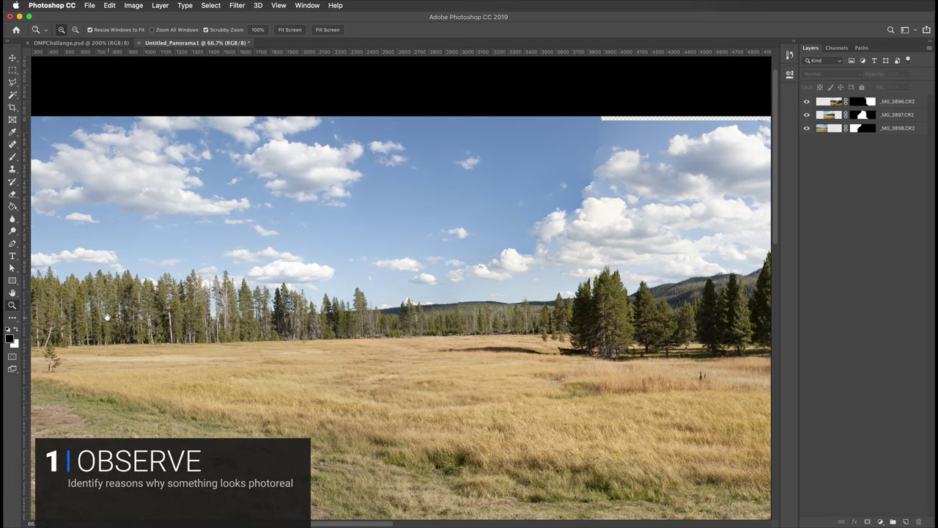
scroll(559, 387, left, 2)
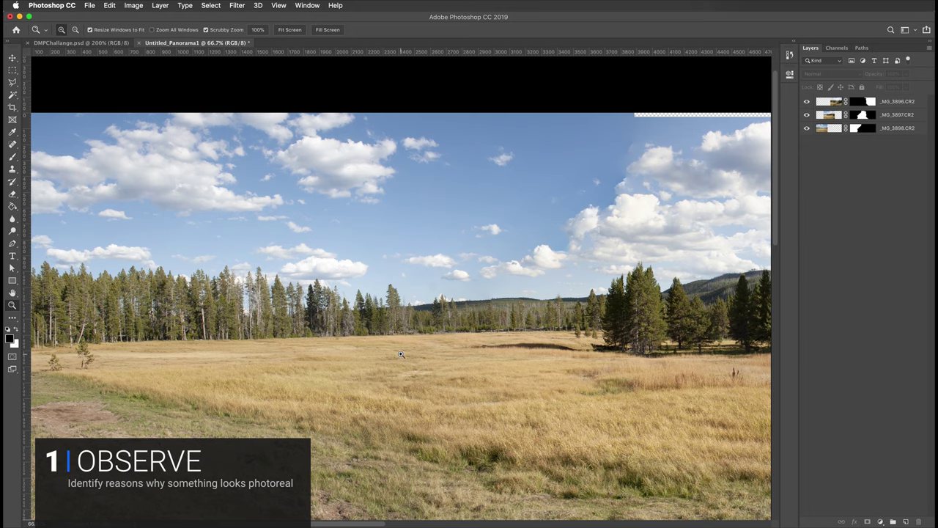
scroll(444, 360, up, 3)
scroll(724, 351, down, 3)
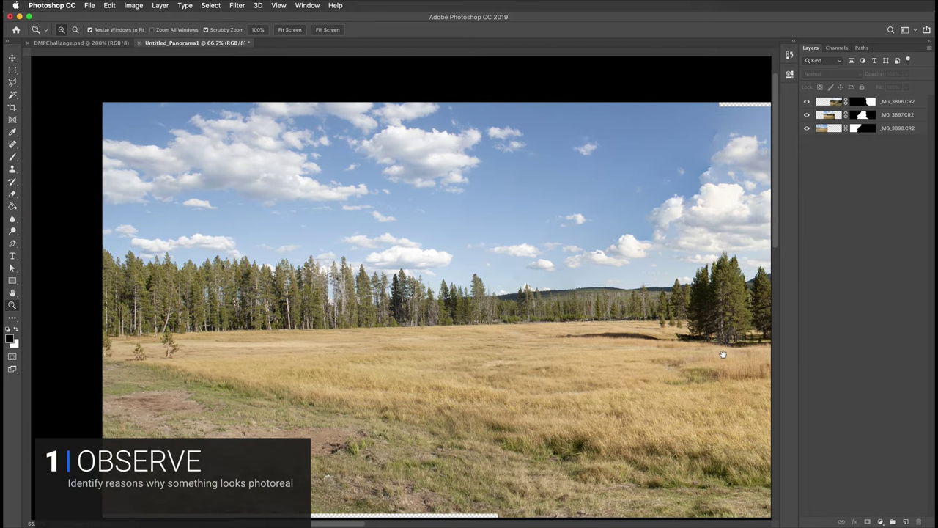
scroll(484, 338, right, 3)
scroll(484, 339, right, 1)
scroll(487, 341, down, 1)
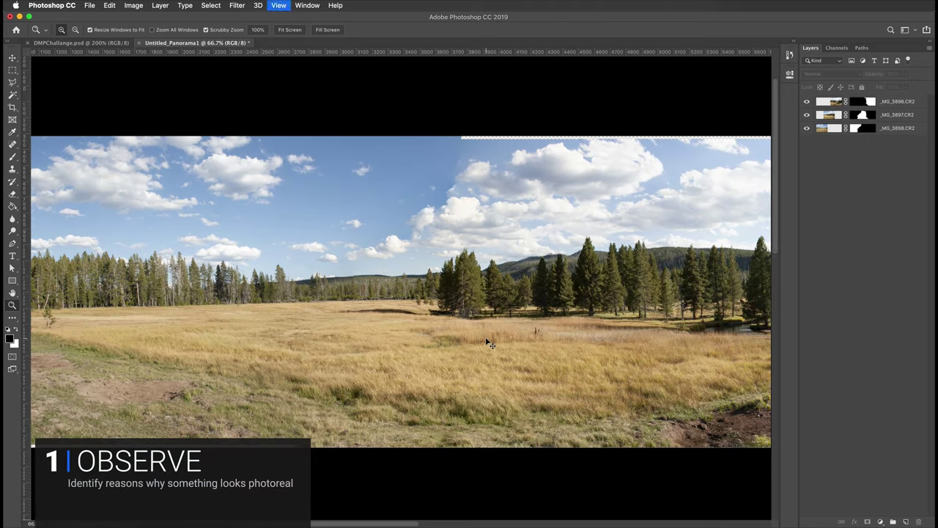
scroll(488, 342, down, 1)
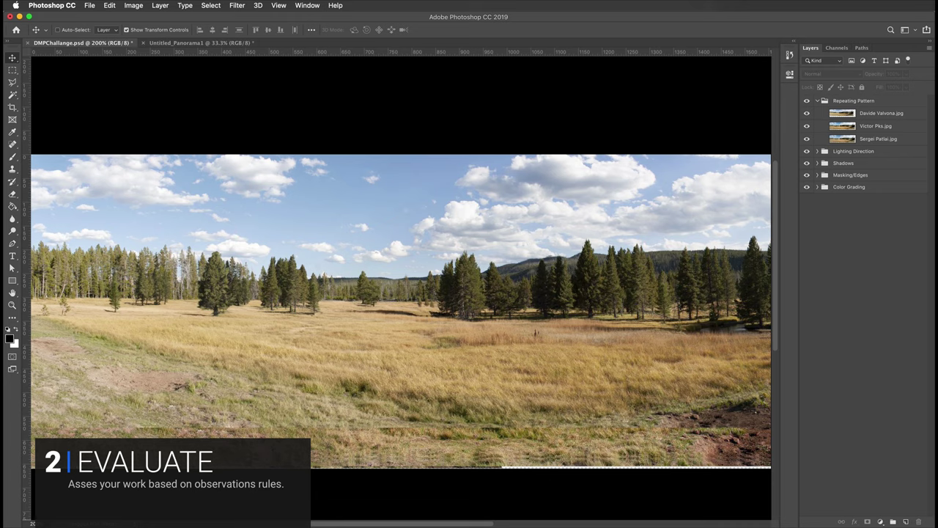
Move the Clone Trees Checklist note in Stickies over the panorama's lower-right corner, and expand the Repeating Pattern layer group in DMPChallange.psd.
drag(909, 310, 659, 296)
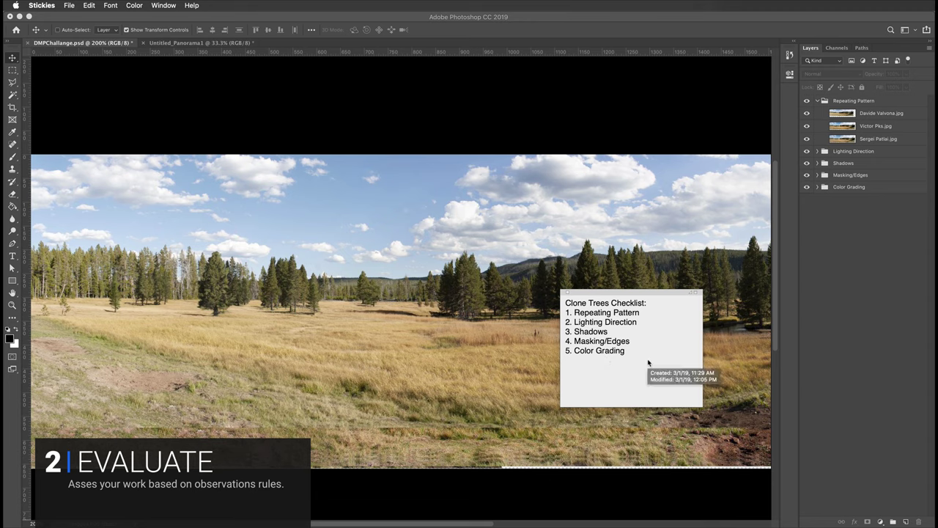
click(818, 101)
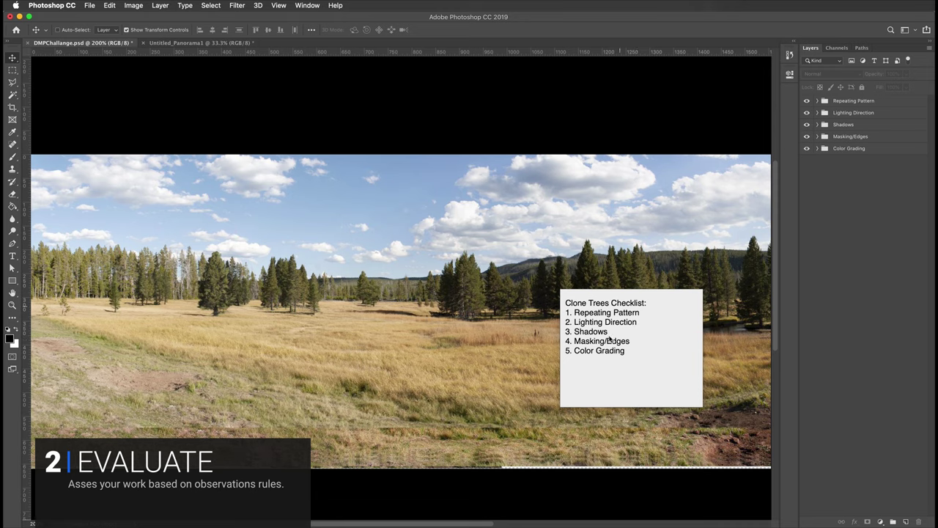
click(627, 371)
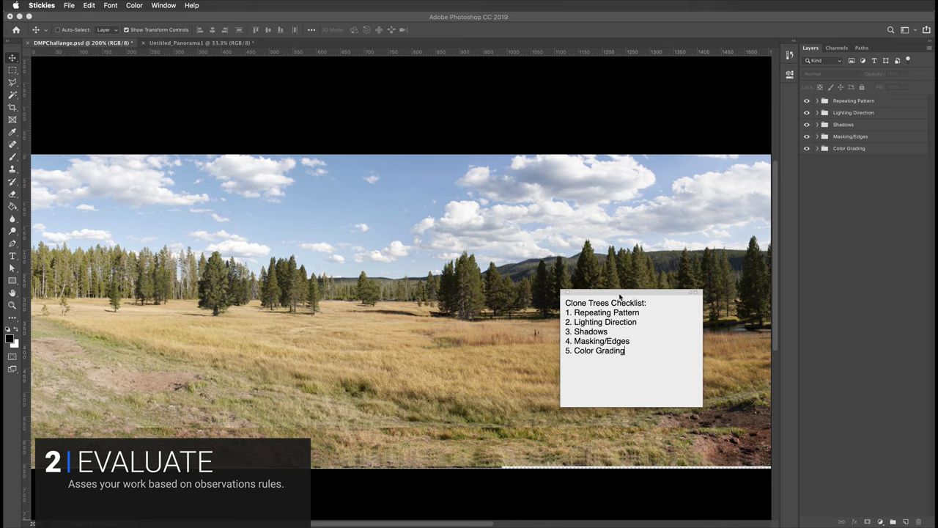
drag(620, 295, 792, 383)
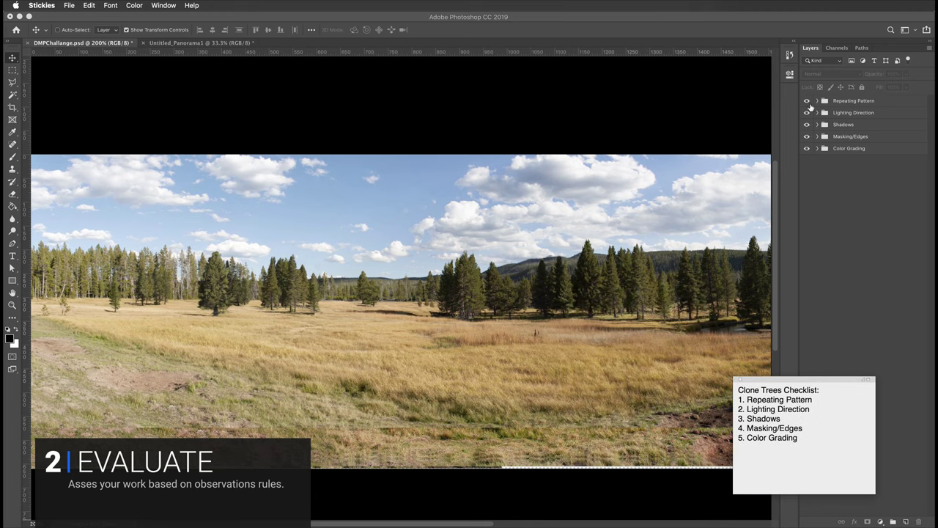
click(817, 103)
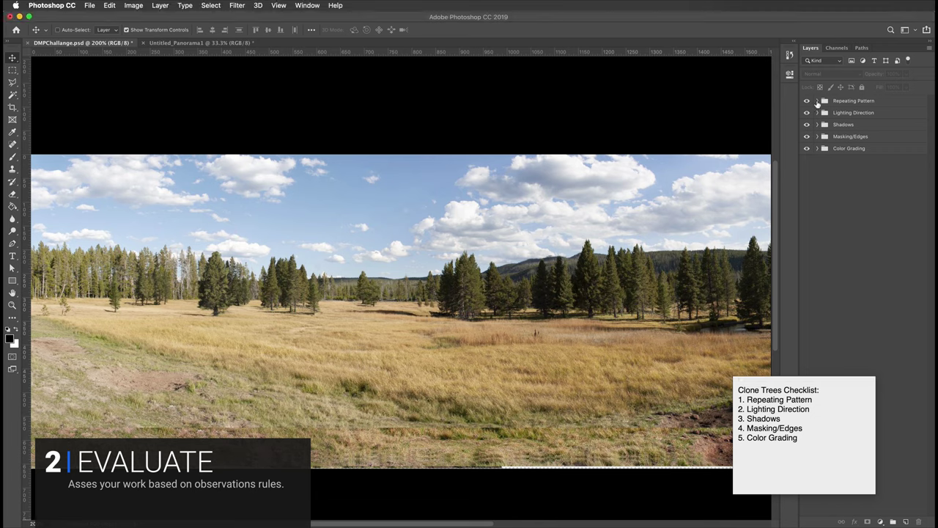
click(817, 103)
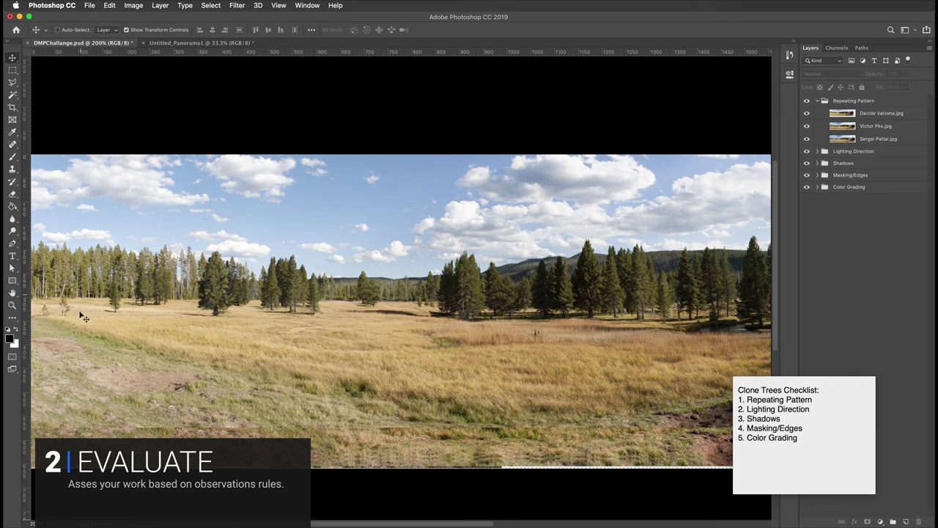
Examine the first Repeating Pattern submission at 300% magnification, comparing the tree groups across the meadow for duplicated shapes.
key(z)
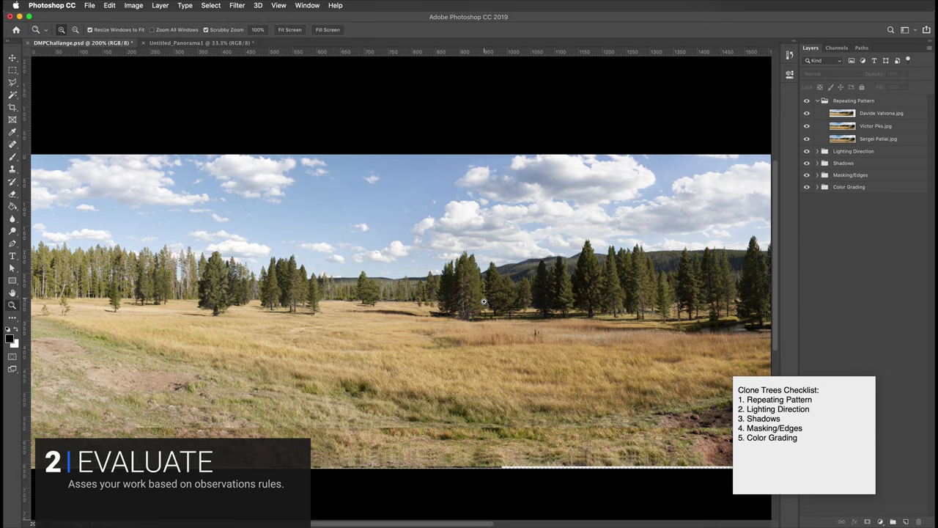
click(483, 308)
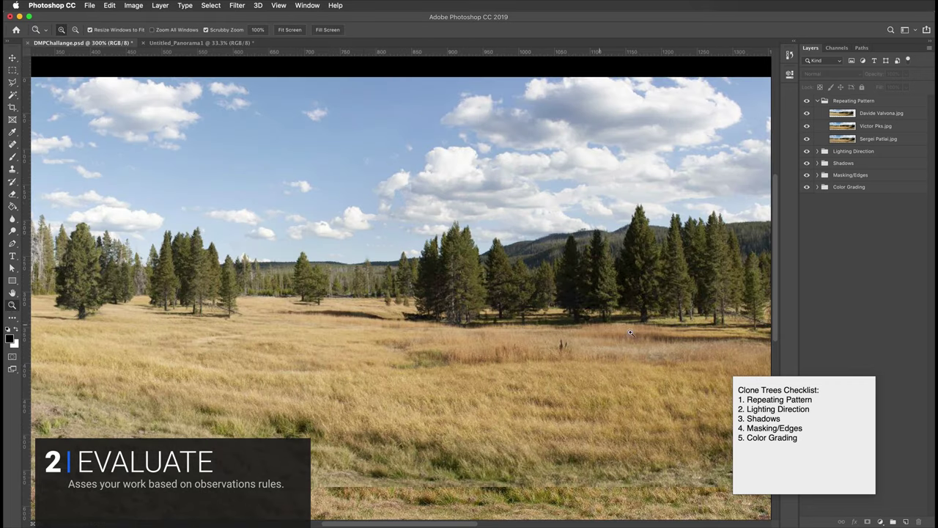
drag(637, 346, 586, 342)
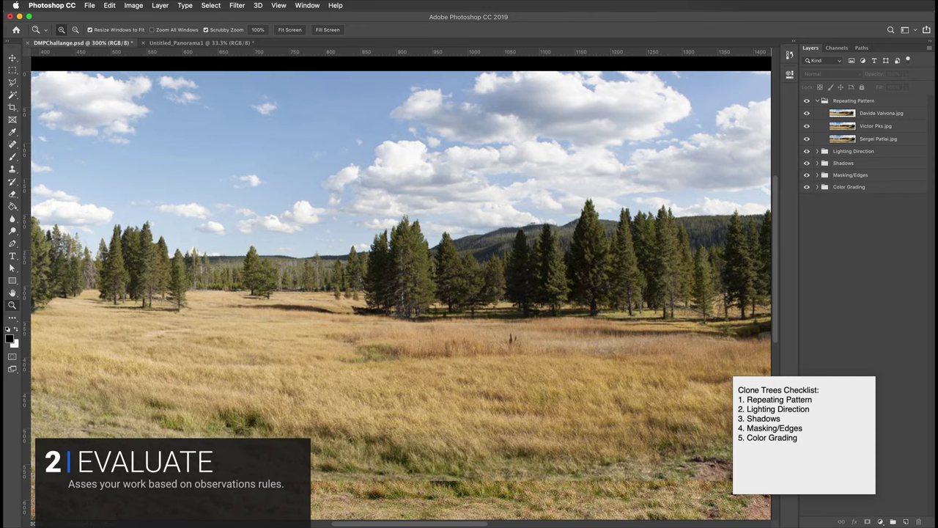
click(13, 60)
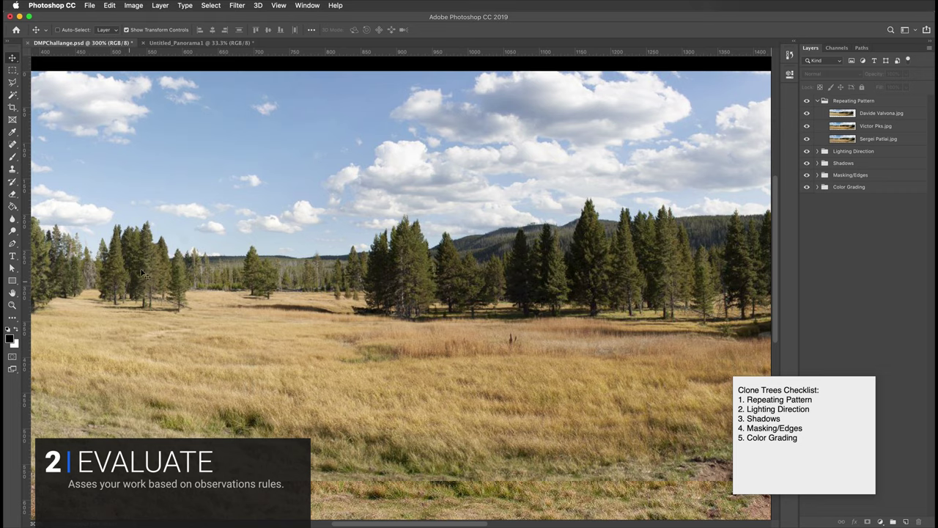
scroll(312, 318, left, 5)
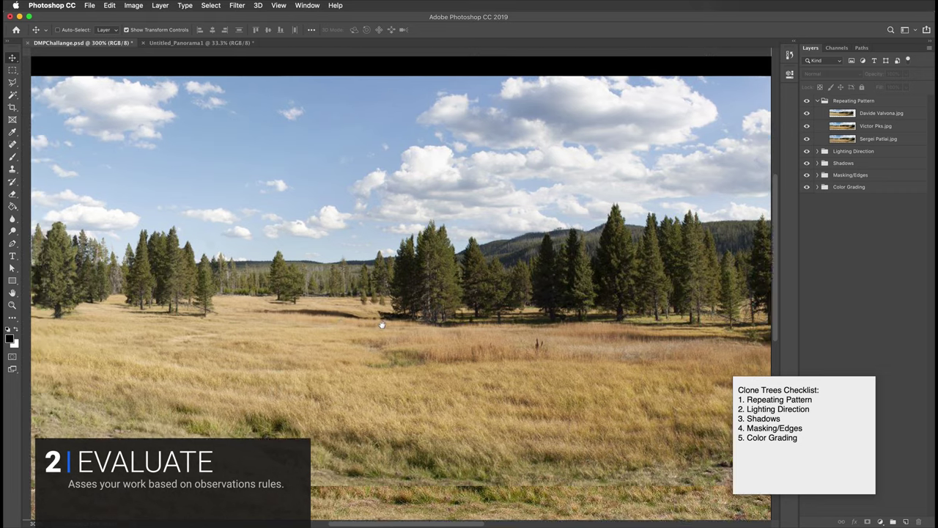
scroll(312, 318, right, 10)
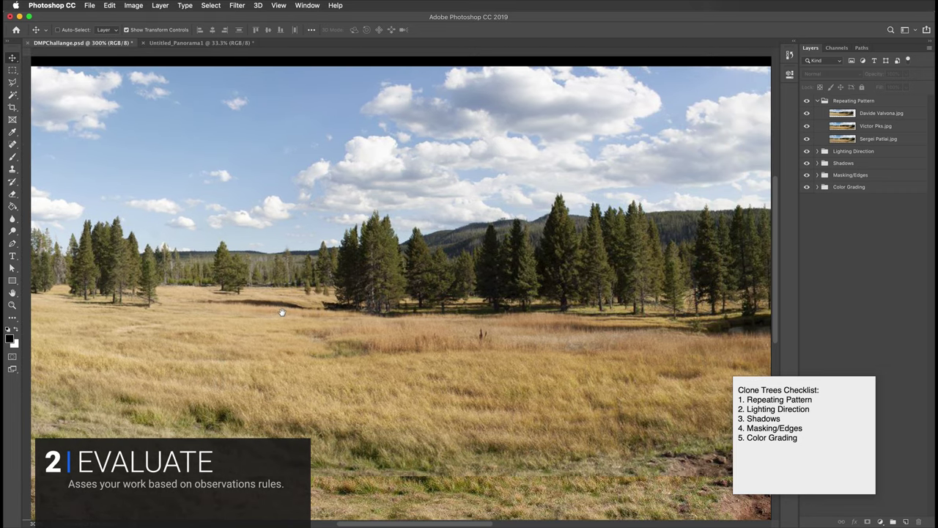
scroll(383, 339, left, 3)
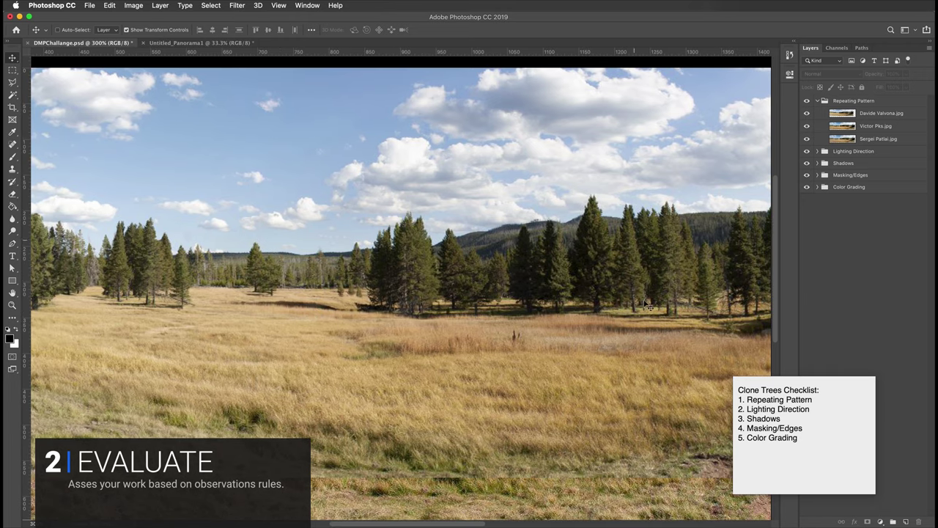
scroll(383, 339, left, 3)
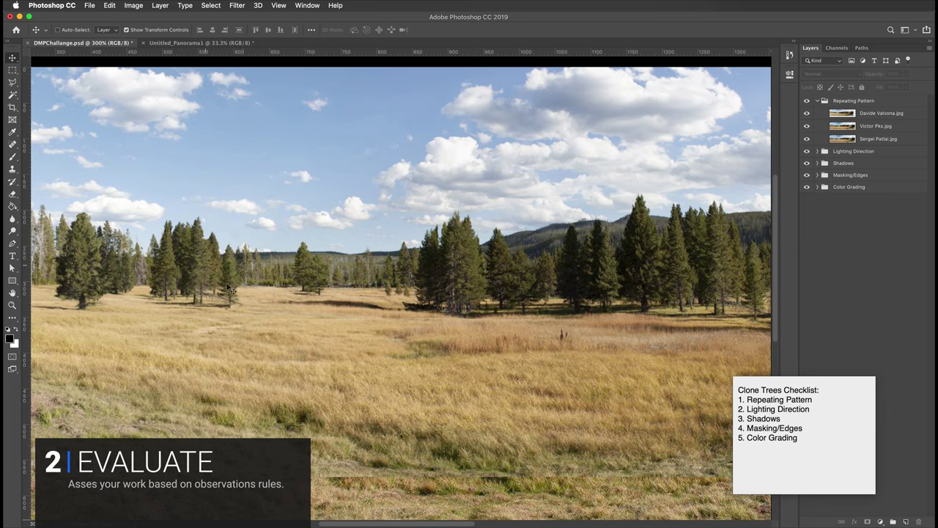
scroll(388, 291, right, 3)
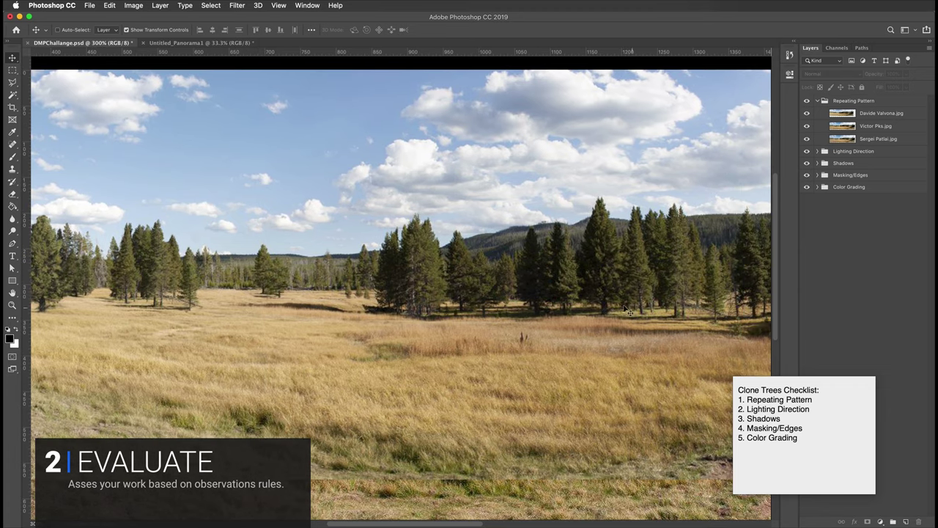
scroll(585, 302, right, 2)
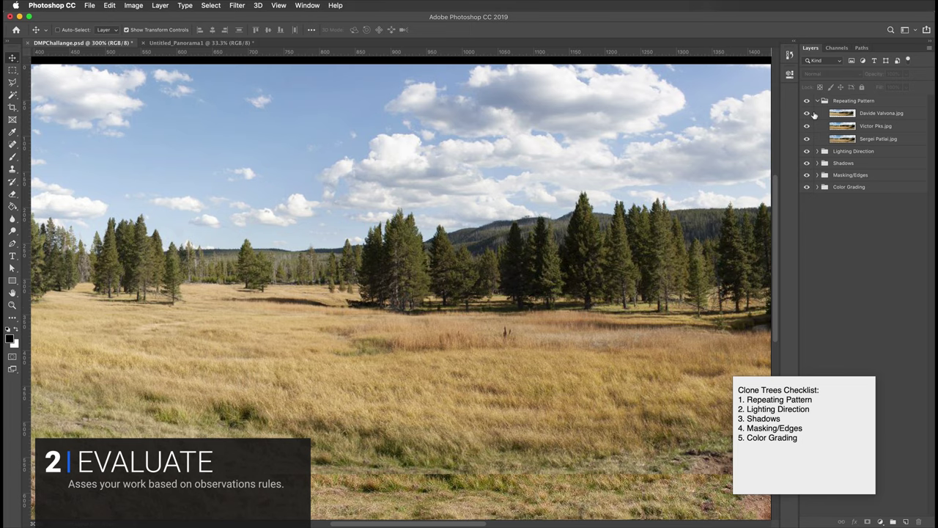
Hide the first Repeating Pattern submission and check the second one's tree row for repeats at 300% and 200% magnification.
click(806, 112)
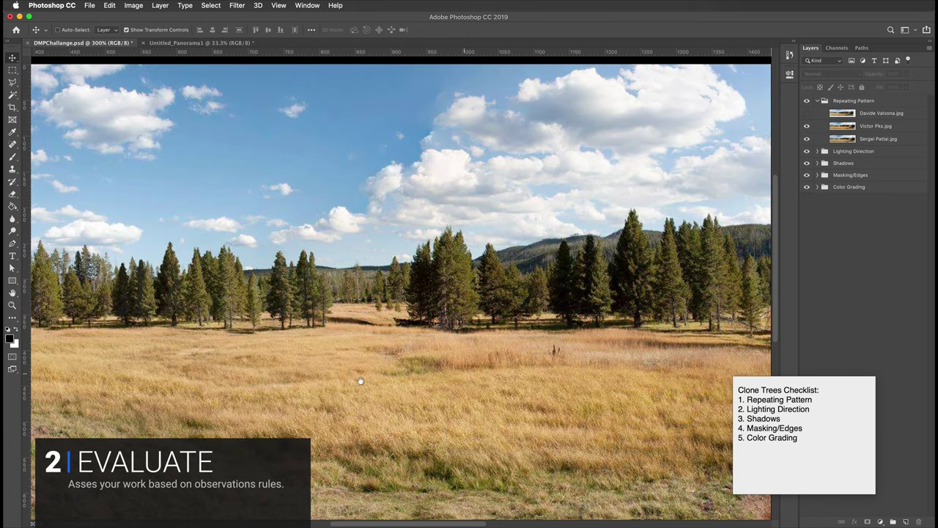
scroll(363, 377, left, 5)
drag(365, 373, 324, 360)
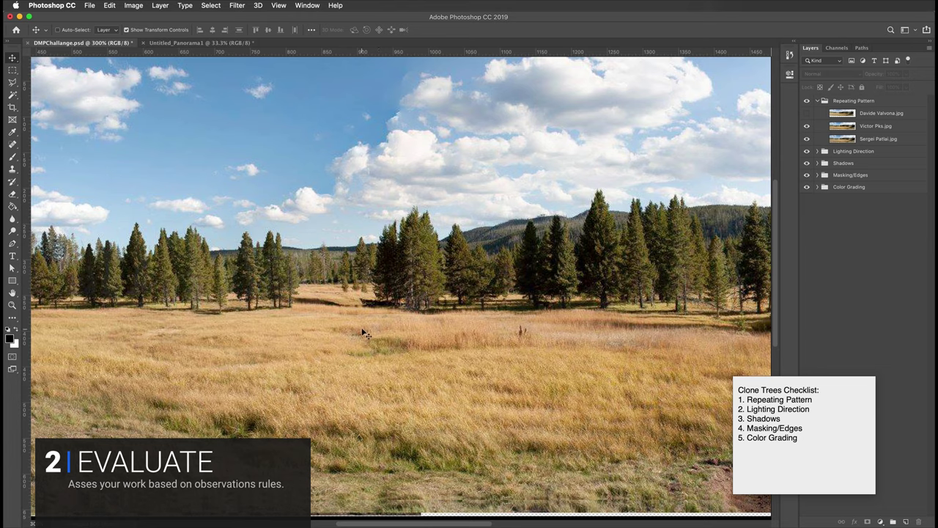
drag(432, 341, 404, 341)
key(super+minus)
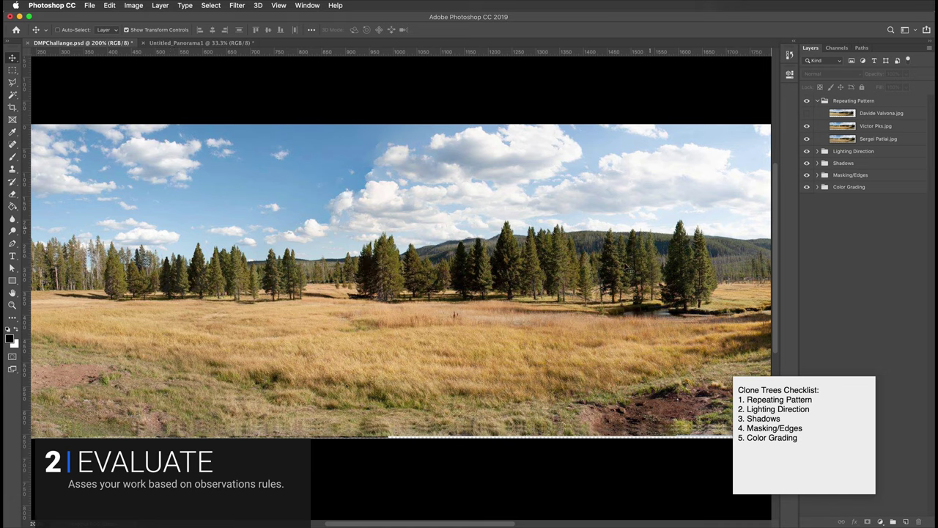
Hide the second and third Repeating Pattern submissions and expand the Lighting Direction layer group.
click(806, 128)
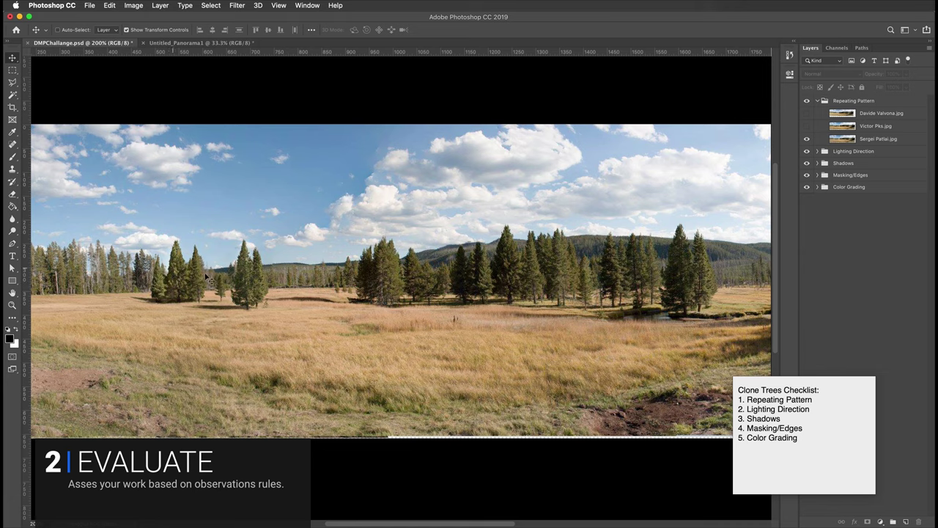
click(807, 151)
click(817, 151)
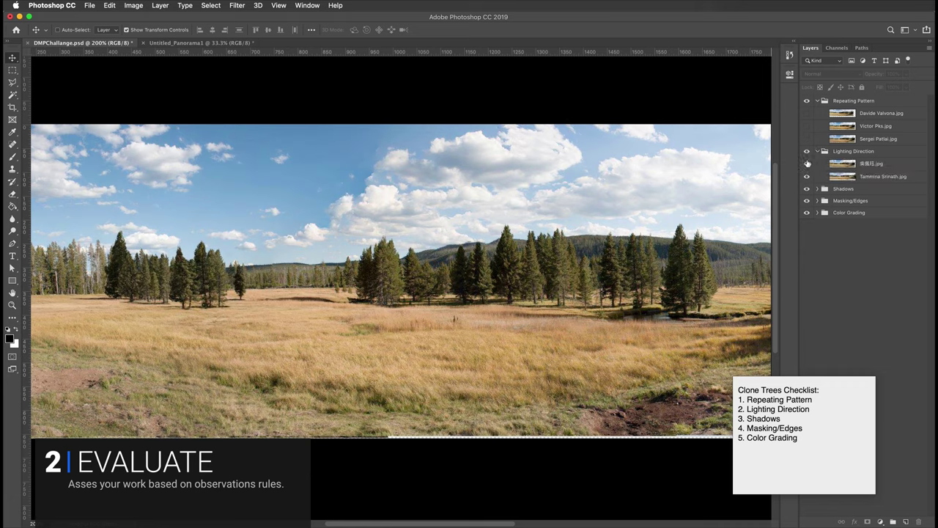
click(879, 164)
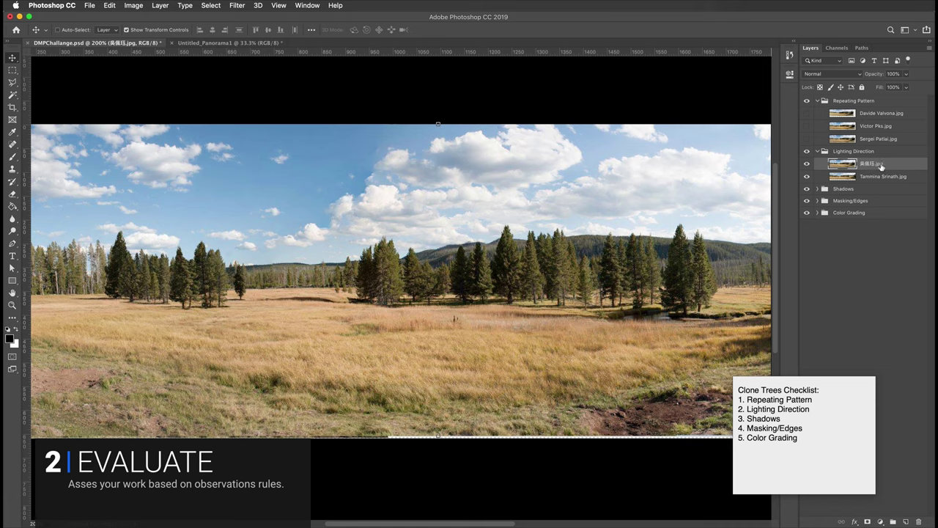
click(887, 261)
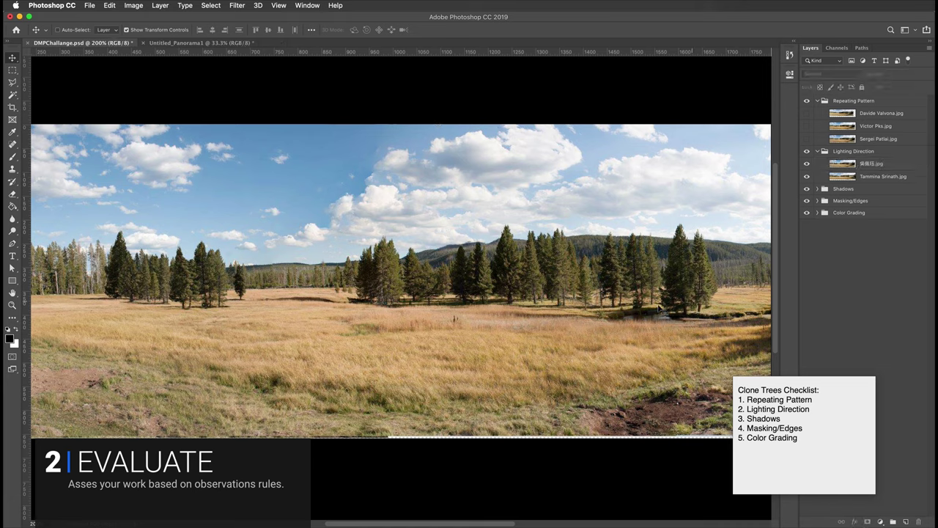
Compare the light direction on the added trees with the surrounding pines in the first Lighting Direction submission.
drag(437, 326, 503, 321)
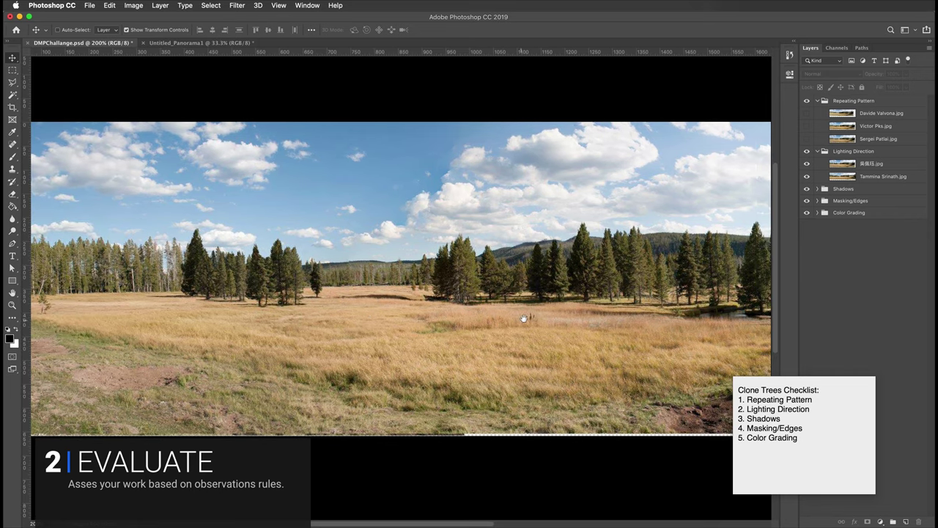
drag(586, 348, 604, 348)
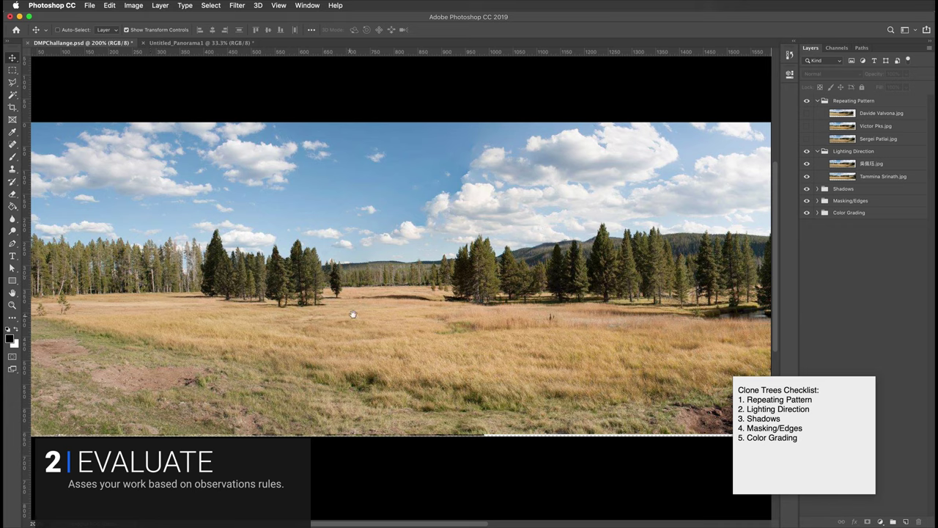
scroll(341, 313, right, 1)
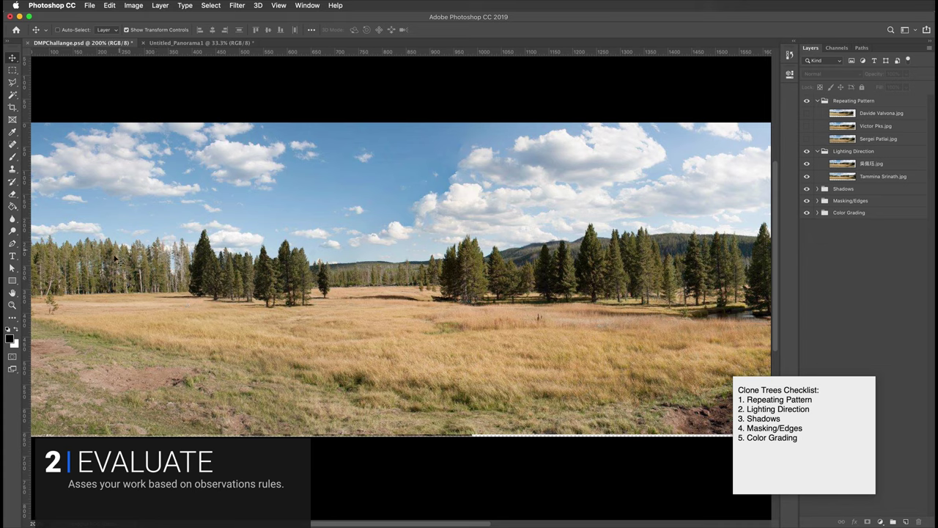
Hide the first Lighting Direction submission and inspect the lighting on the second one's trees along the meadow.
click(807, 164)
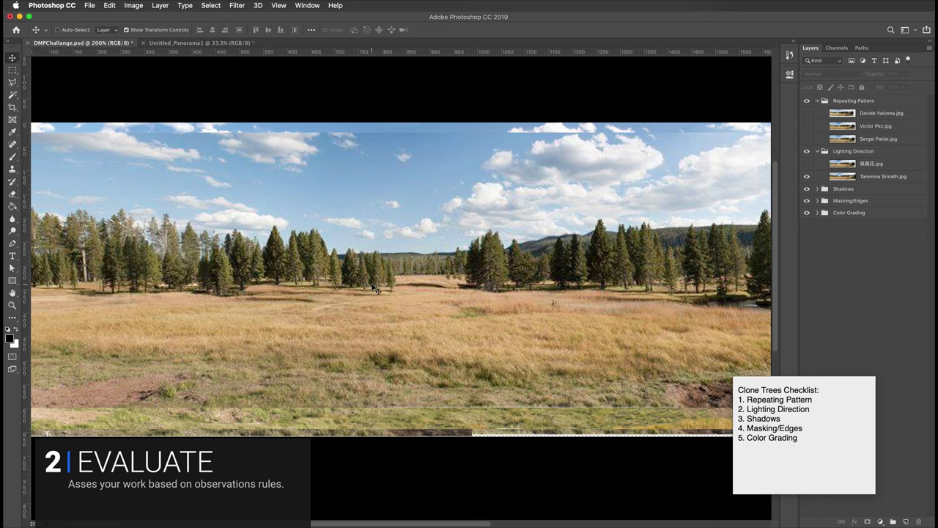
mouse_move(504, 298)
mouse_down()
mouse_move(420, 310)
mouse_move(488, 305)
mouse_up()
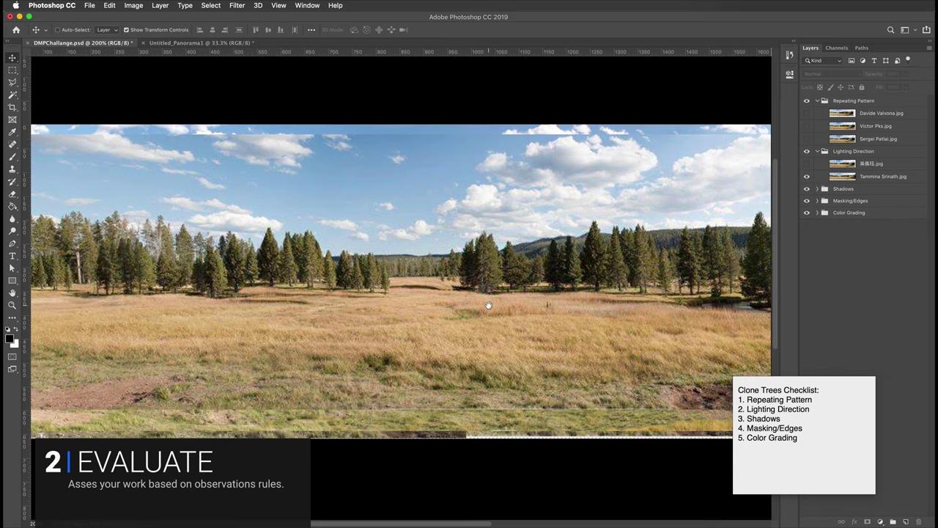
drag(309, 315, 403, 325)
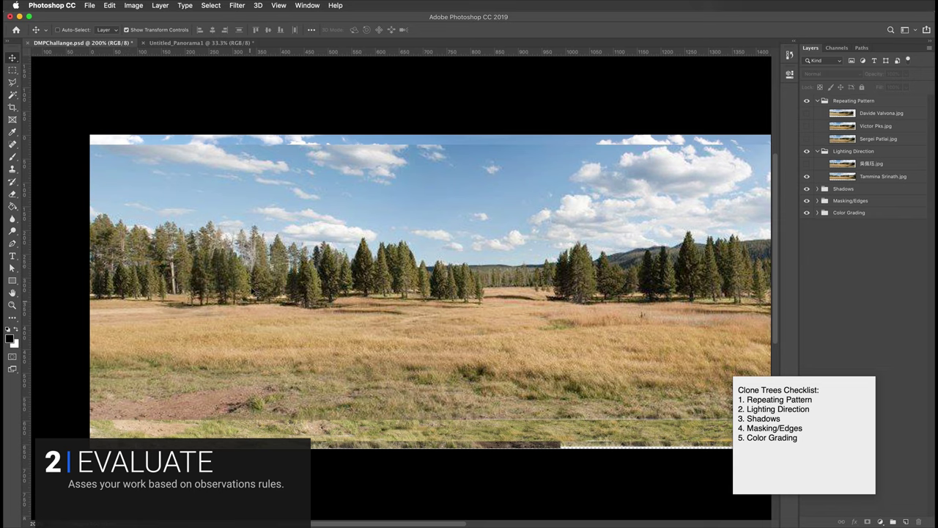
drag(389, 314, 317, 349)
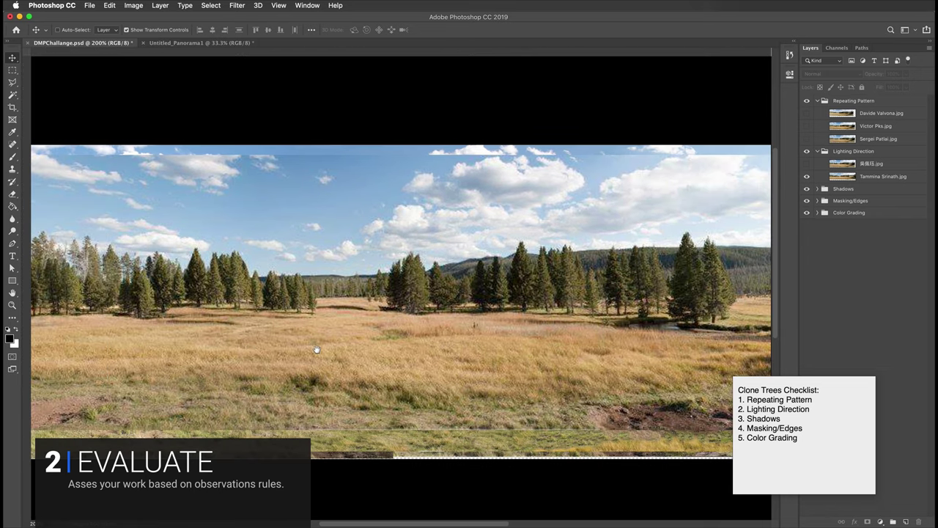
Hide the Lighting Direction group, expand the Shadows group and select its submission layer.
click(807, 151)
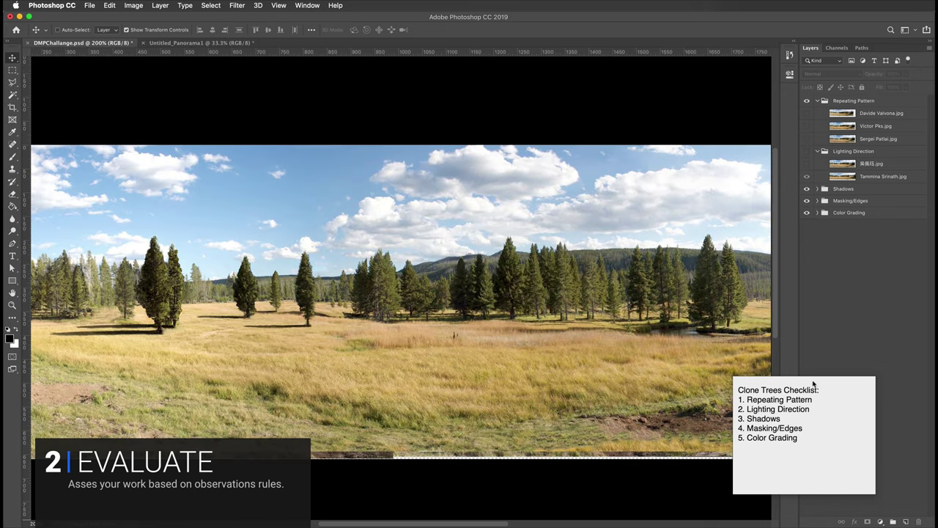
click(817, 190)
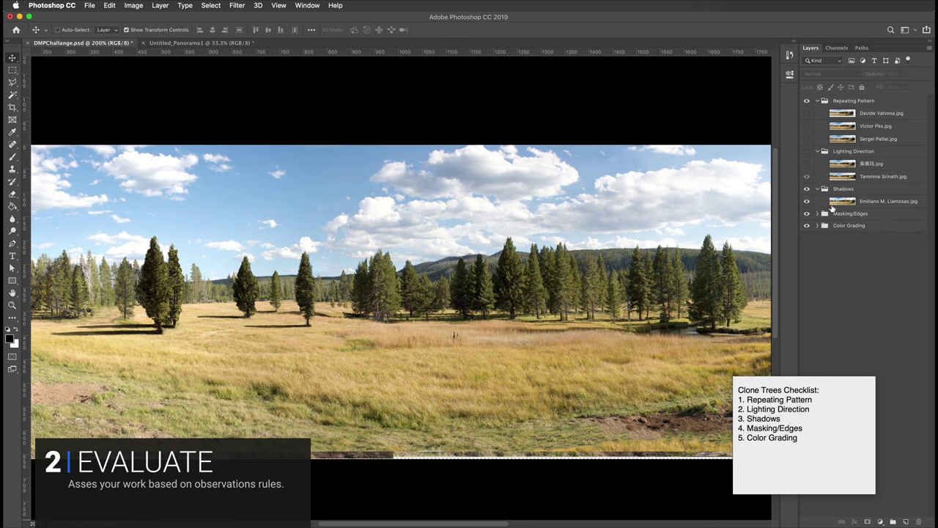
click(840, 203)
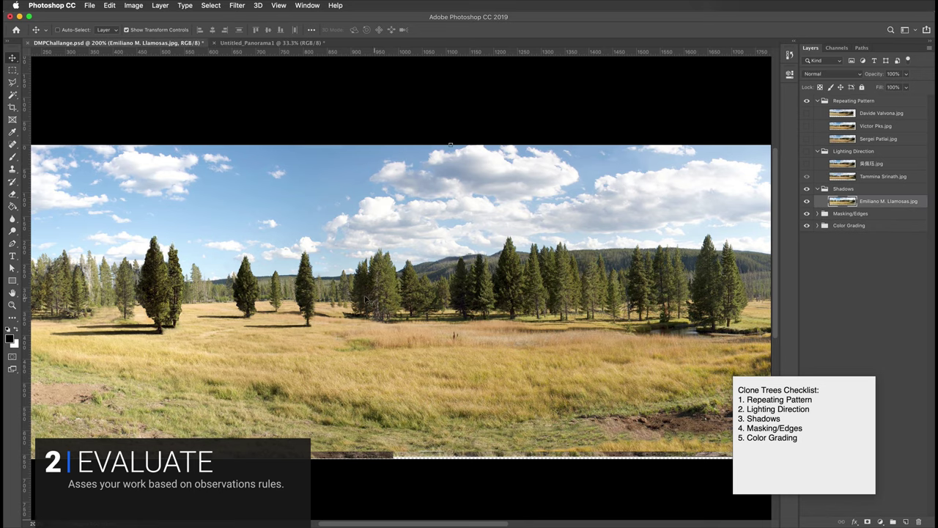
Inspect the cast shadows of the added meadow trees in the Shadows submission at 400% magnification.
drag(269, 319, 374, 245)
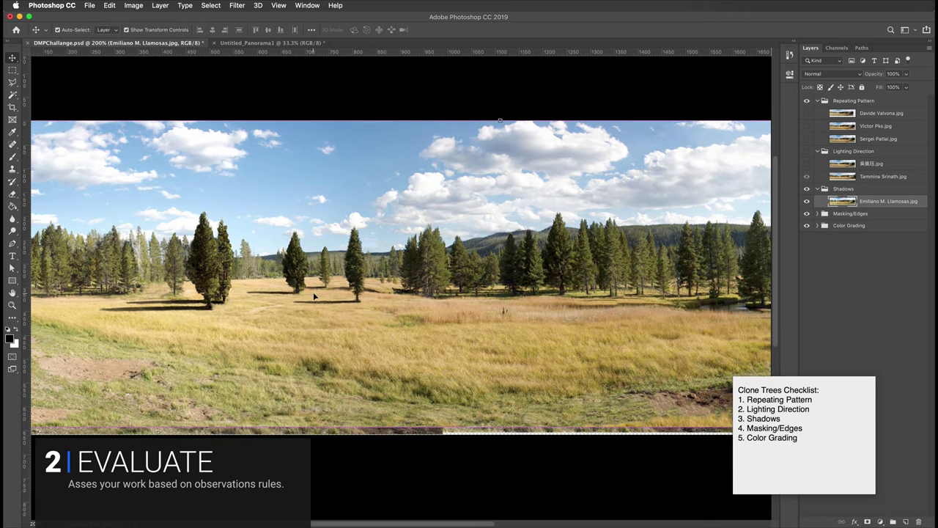
key(super+plus)
drag(389, 353, 283, 349)
key(super+plus)
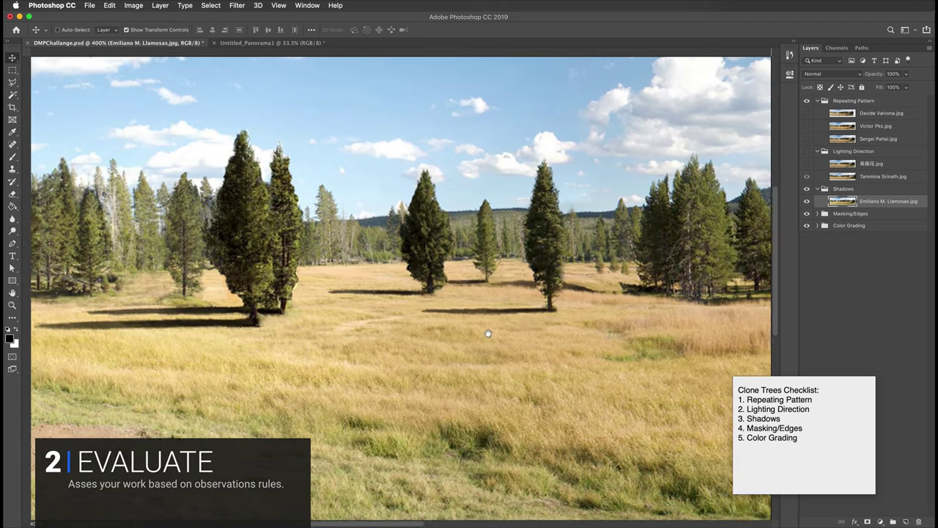
drag(157, 325, 431, 333)
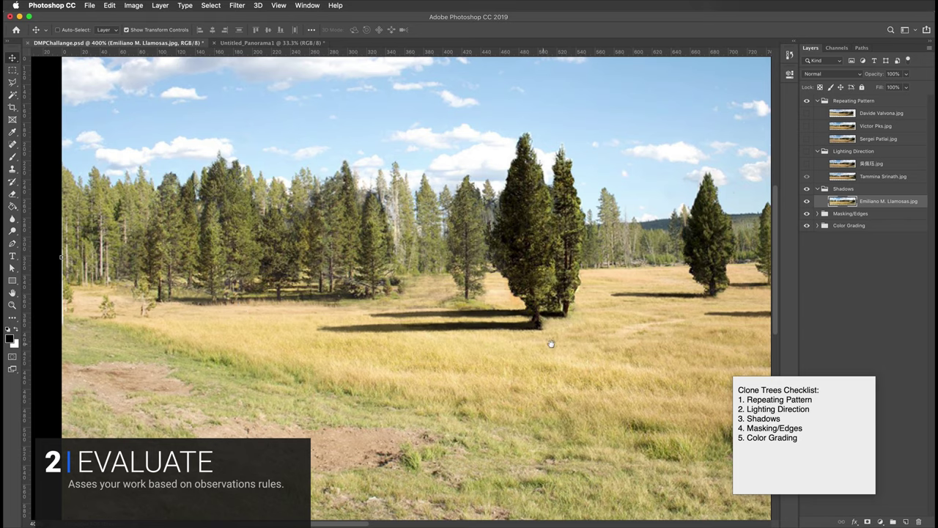
drag(554, 343, 345, 334)
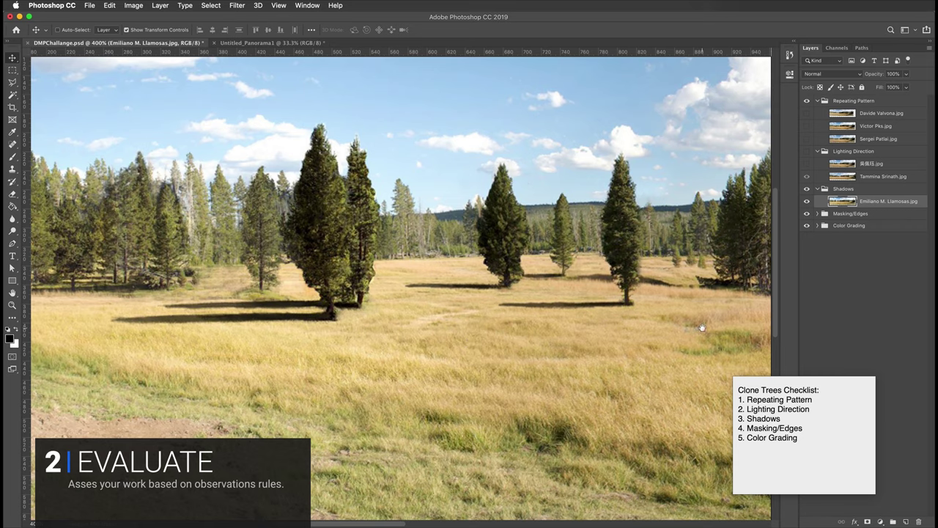
Compare the shadows of the large trees beside the stream with the added trees' shadows, then review the meadow at 300%.
drag(704, 329, 298, 324)
key(super+r)
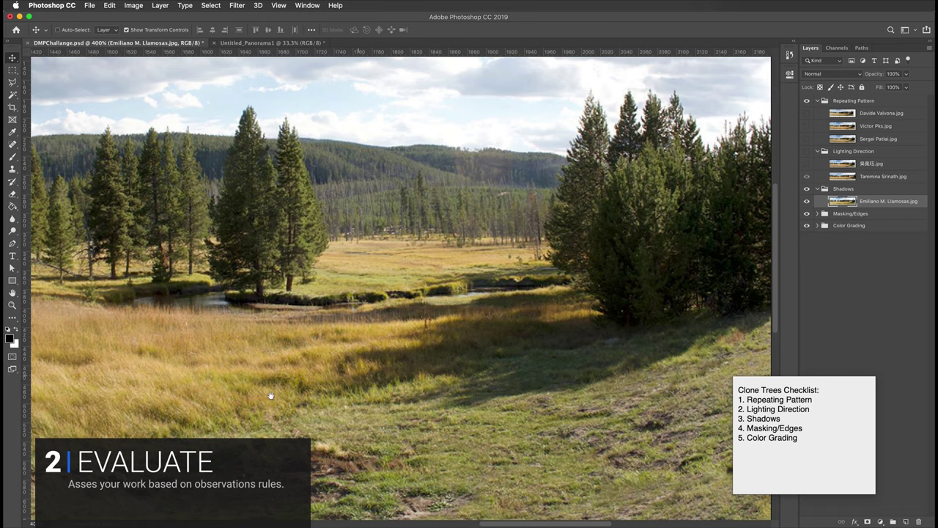
drag(272, 391, 677, 390)
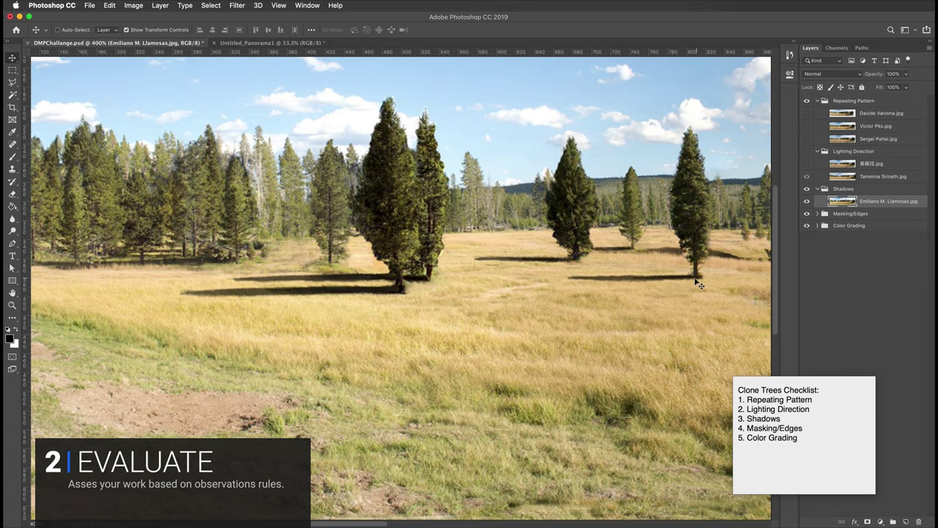
key(super+minus)
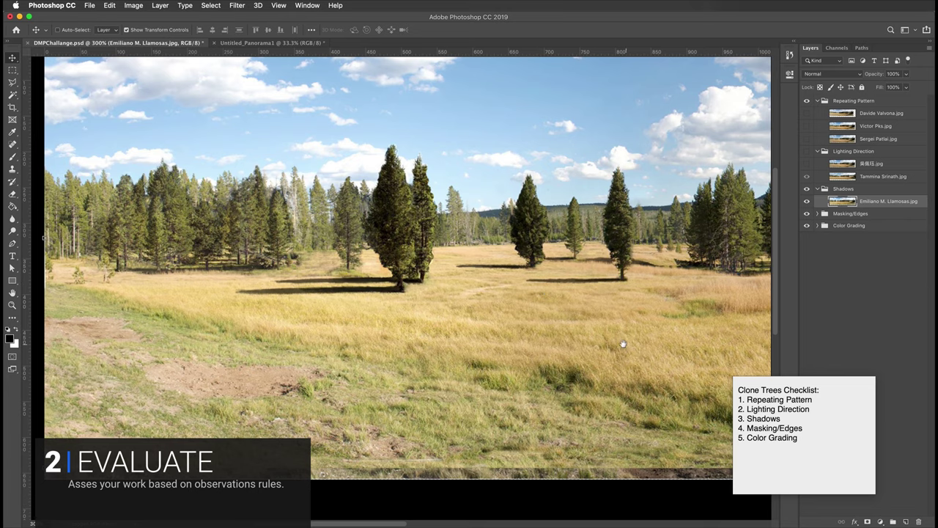
drag(622, 343, 461, 341)
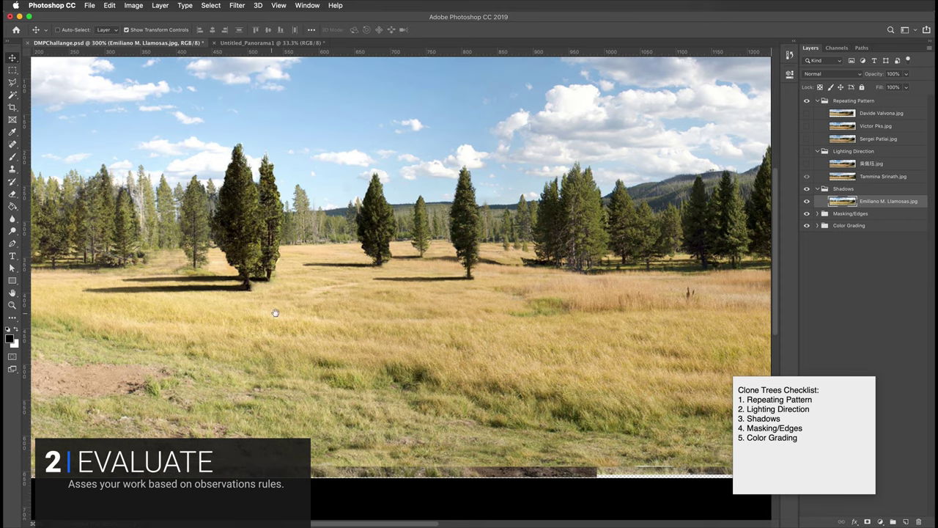
Finish reviewing the added trees' shadows in the Shadows submission, hide that layer and collapse the Shadows group.
drag(272, 312, 398, 321)
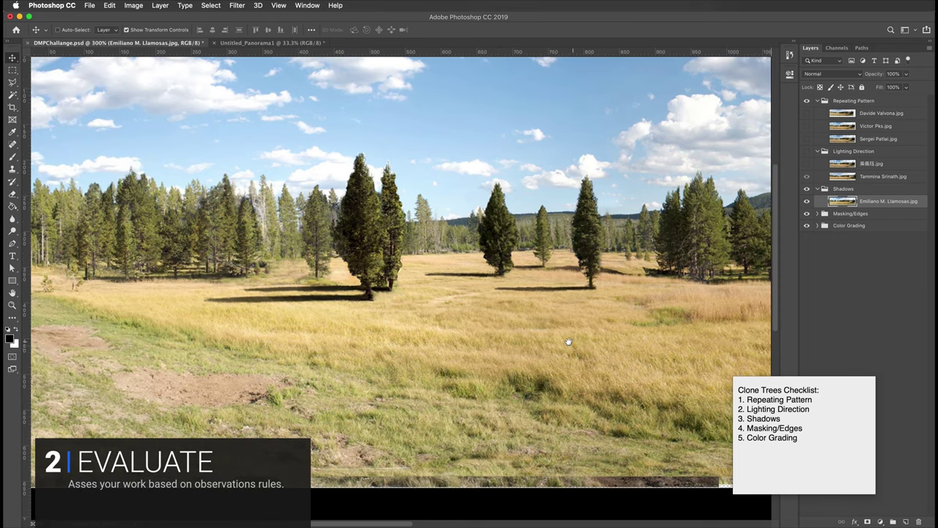
drag(568, 342, 376, 342)
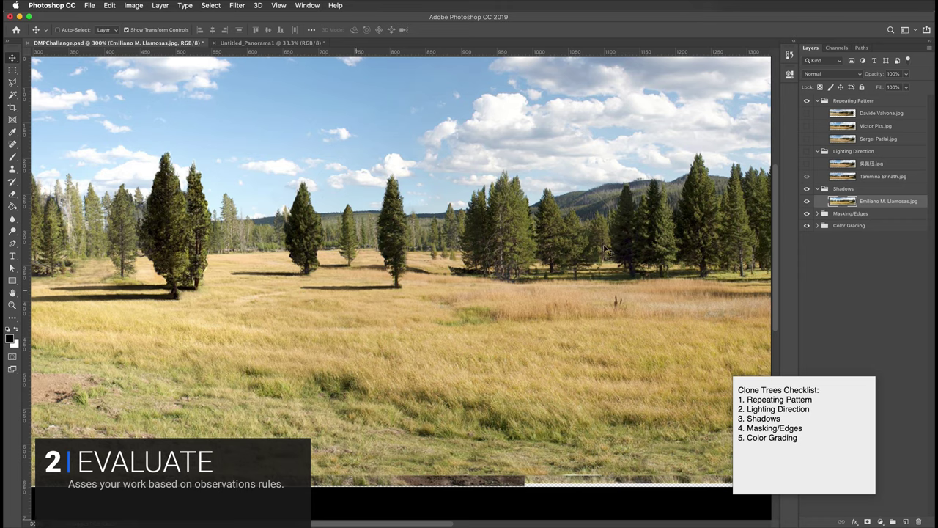
click(807, 201)
click(818, 189)
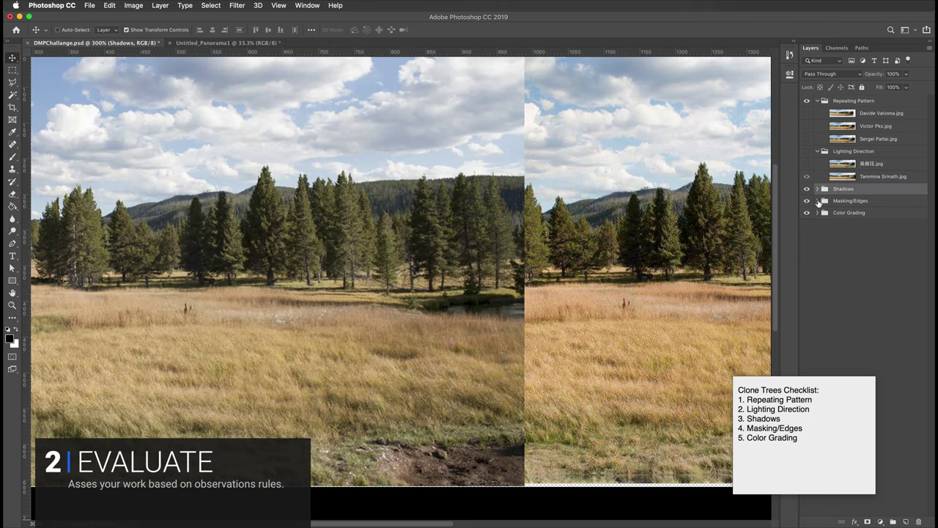
Expand the Masking/Edges group, select its first submission layer and inspect the added trees' edges across the meadow.
click(819, 200)
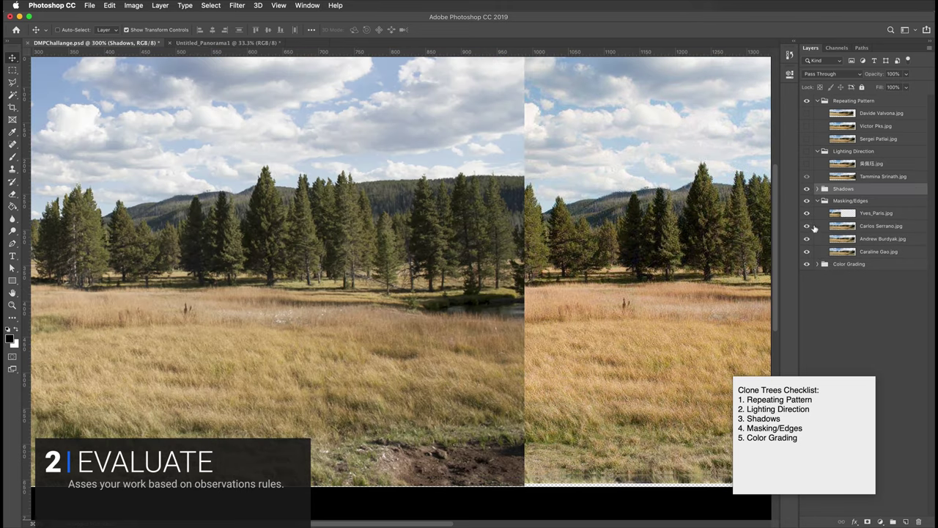
click(846, 212)
drag(332, 377, 551, 373)
key(ctrl+r)
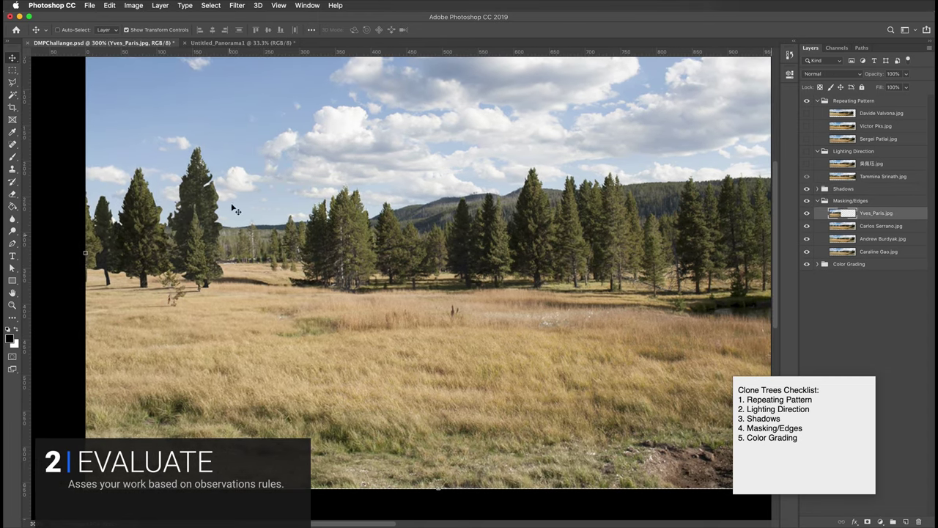
key(ctrl+r)
drag(607, 303, 522, 315)
scroll(522, 315, right, 5)
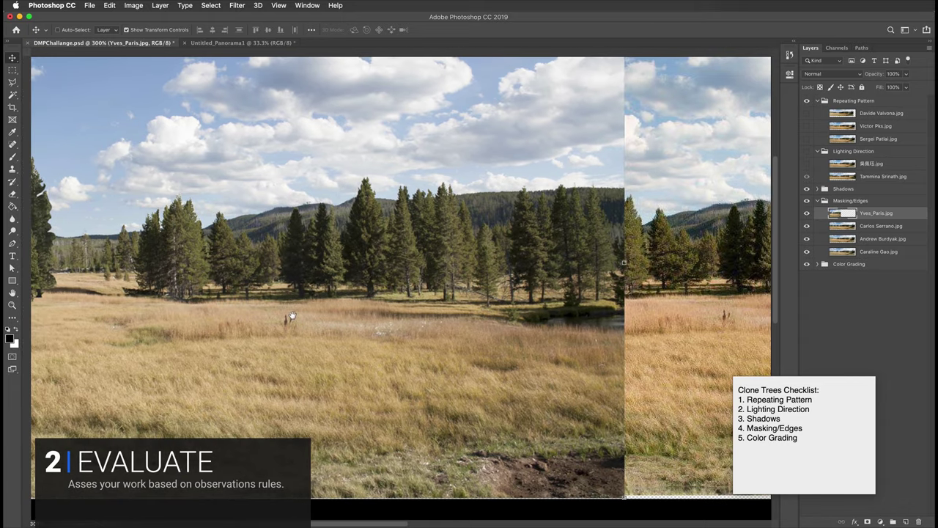
key(ctrl+r)
scroll(262, 284, left, 10)
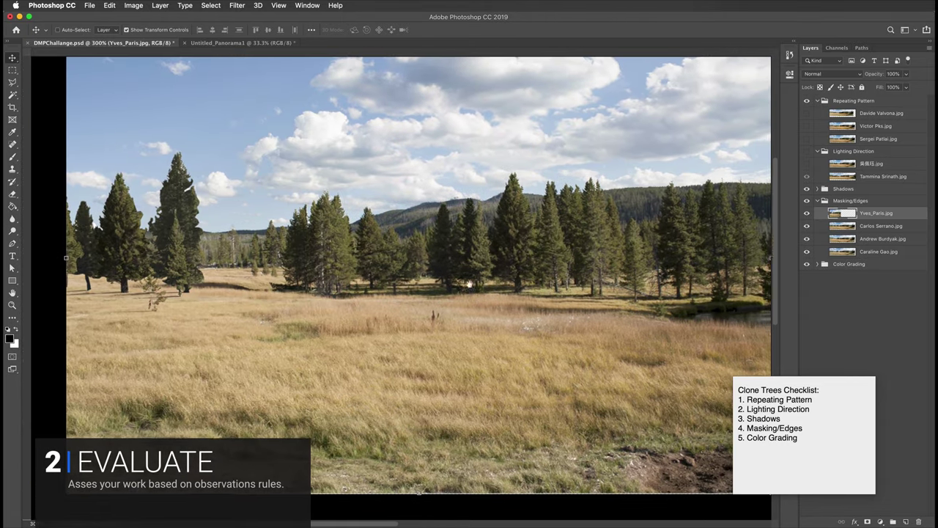
scroll(182, 288, right, 8)
scroll(181, 288, left, 7)
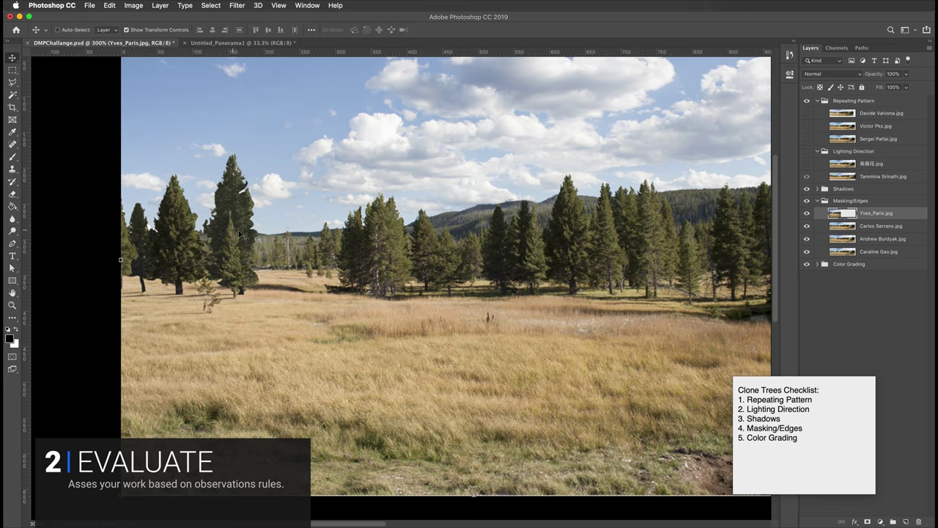
Examine the first Masking/Edges submission's added trees against the original tree line at 400% magnification.
scroll(444, 220, up, 2)
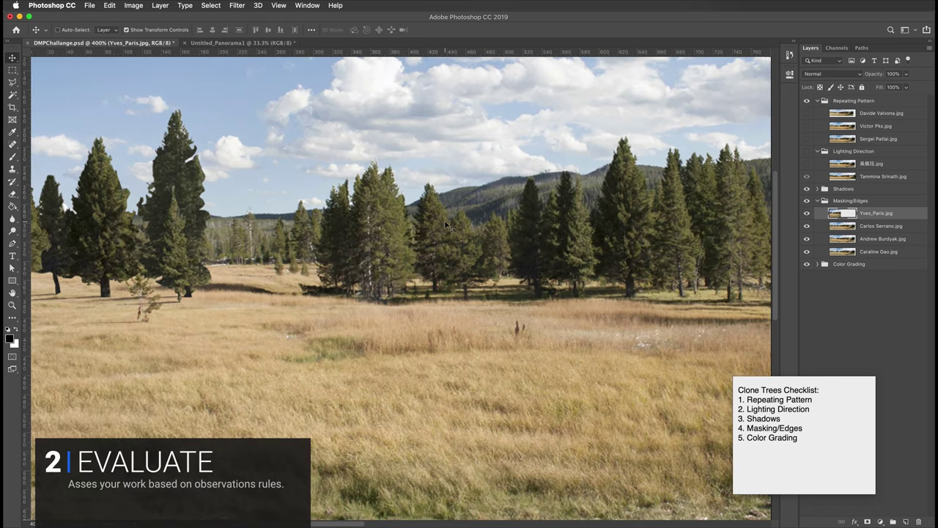
key(ctrl+r)
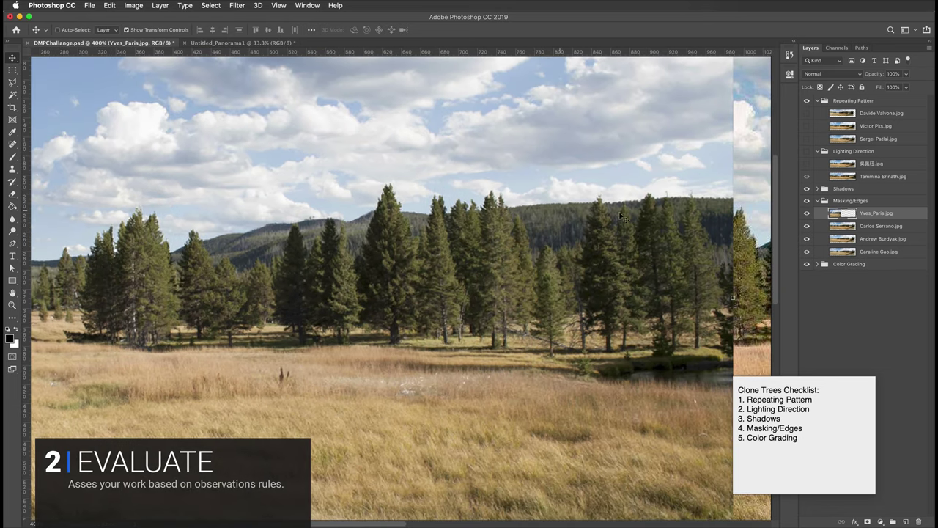
scroll(211, 281, left, 5)
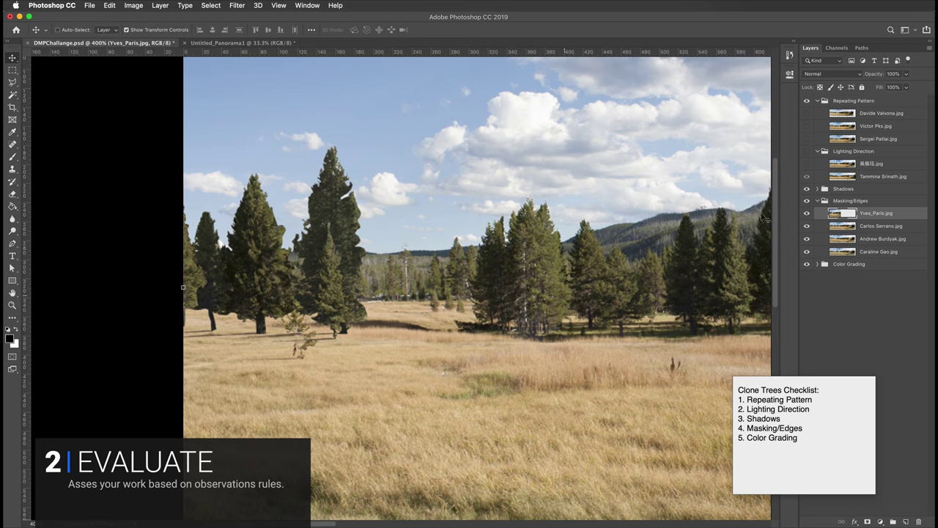
scroll(586, 268, right, 5)
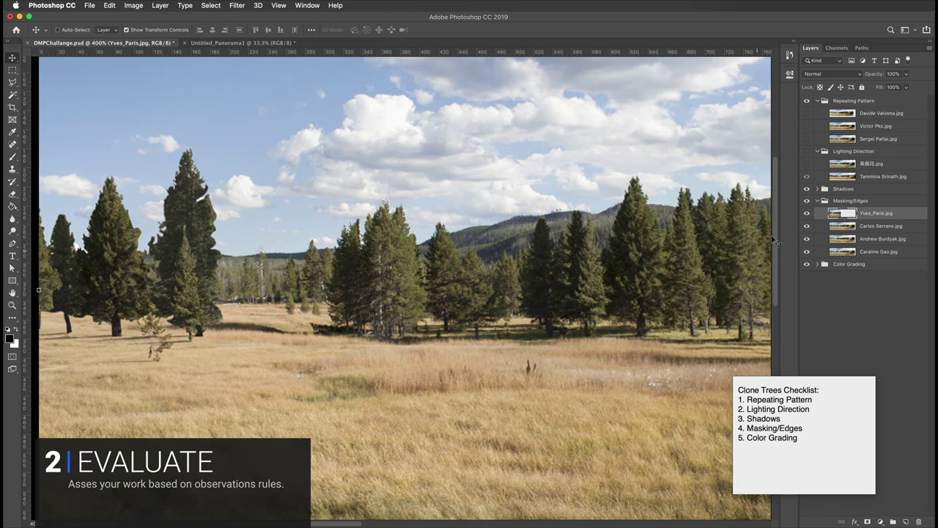
Hide the first Masking/Edges submission and inspect the second one's trees at 300% magnification.
click(806, 215)
drag(651, 284, 297, 305)
key(super+minus)
key(super+r)
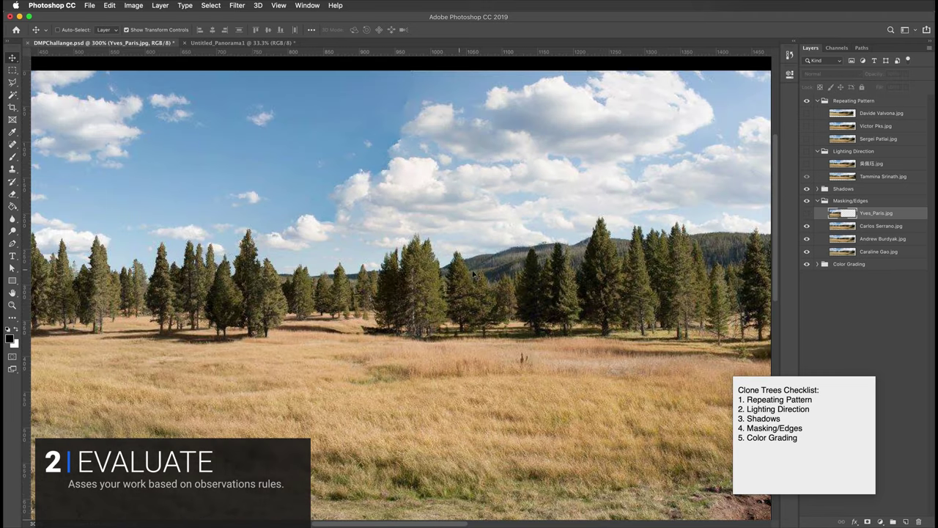
scroll(466, 271, left, 5)
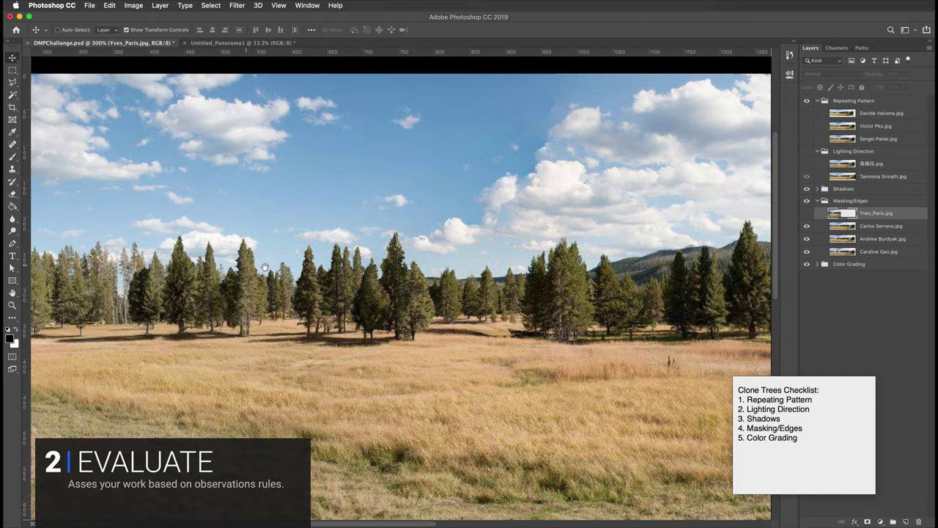
scroll(273, 275, left, 2)
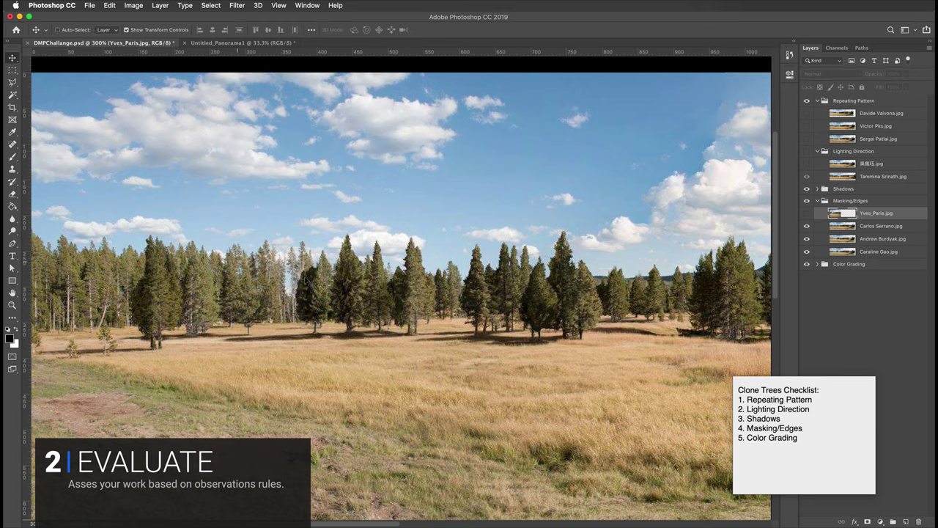
Compare the mask edges of the second Masking/Edges submission's added trees with the original trees near the hillside.
scroll(414, 273, right, 2)
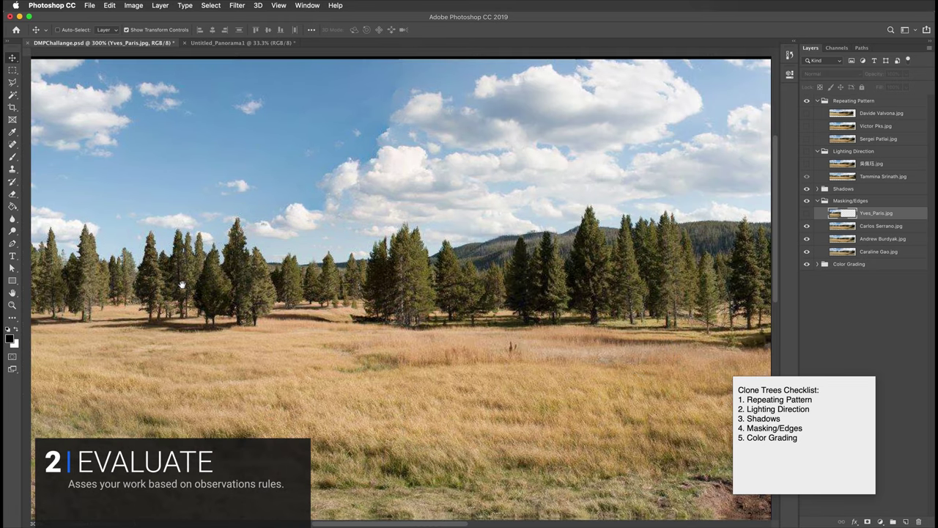
scroll(384, 299, right, 3)
scroll(384, 298, left, 10)
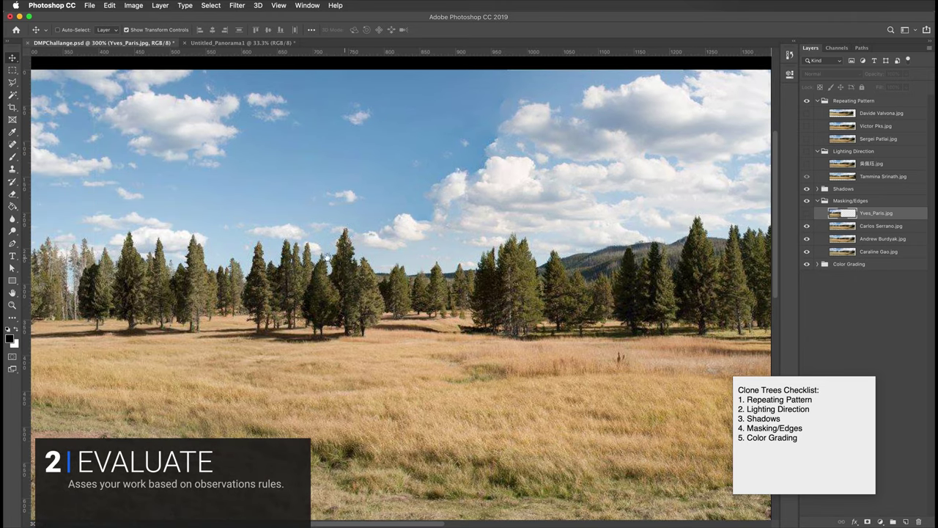
scroll(355, 251, left, 2)
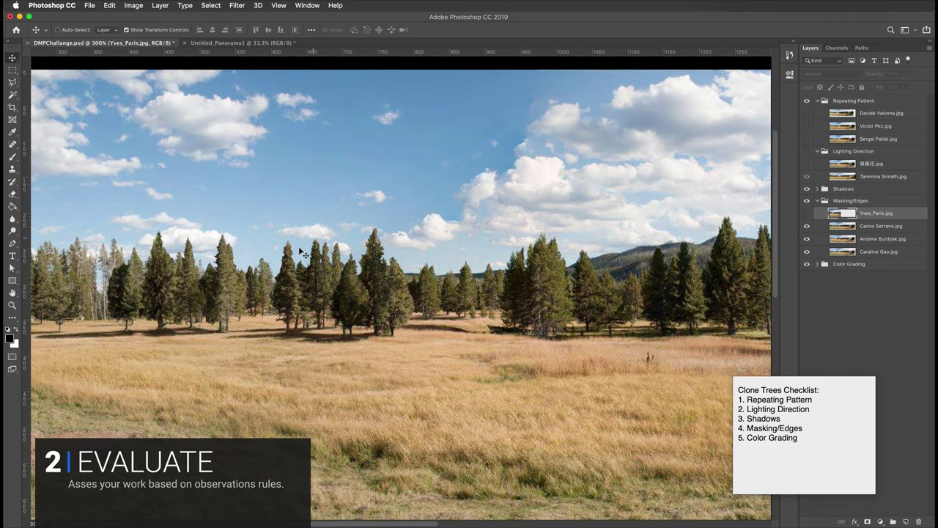
scroll(305, 268, left, 2)
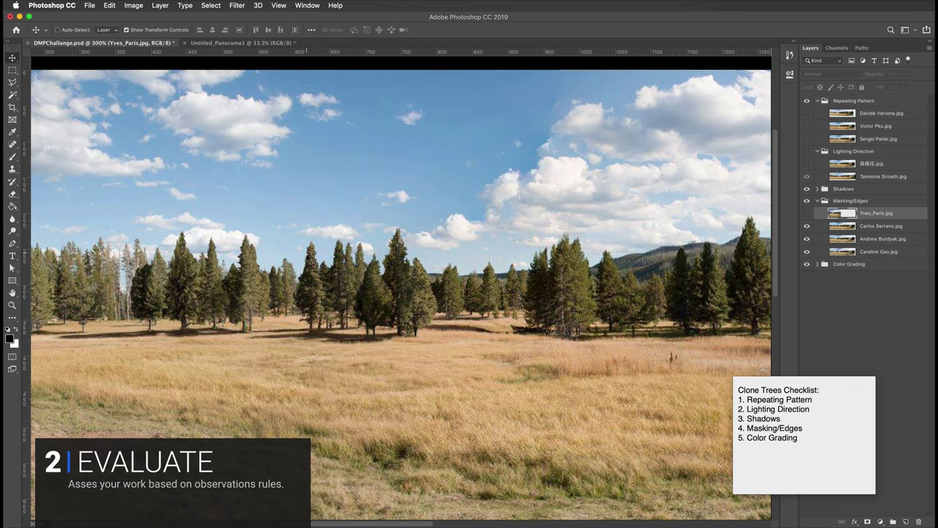
scroll(306, 289, left, 3)
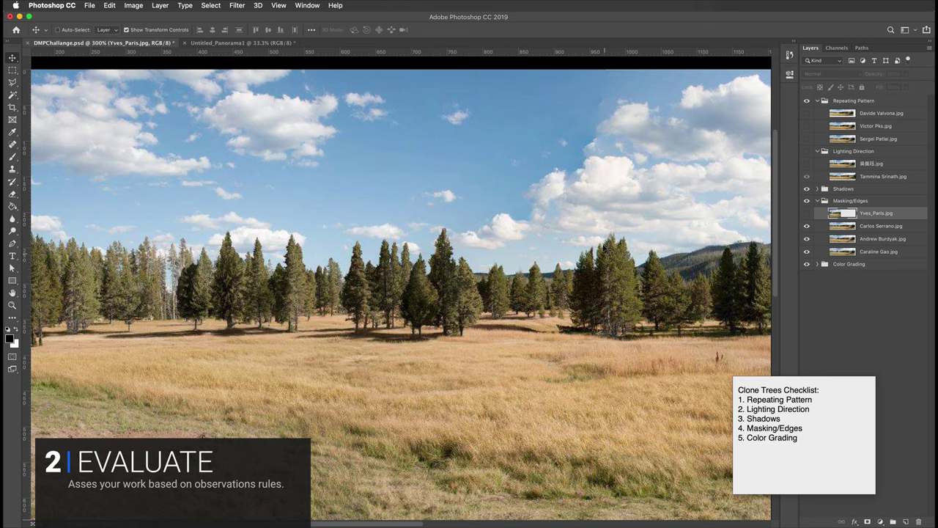
drag(590, 265, 462, 261)
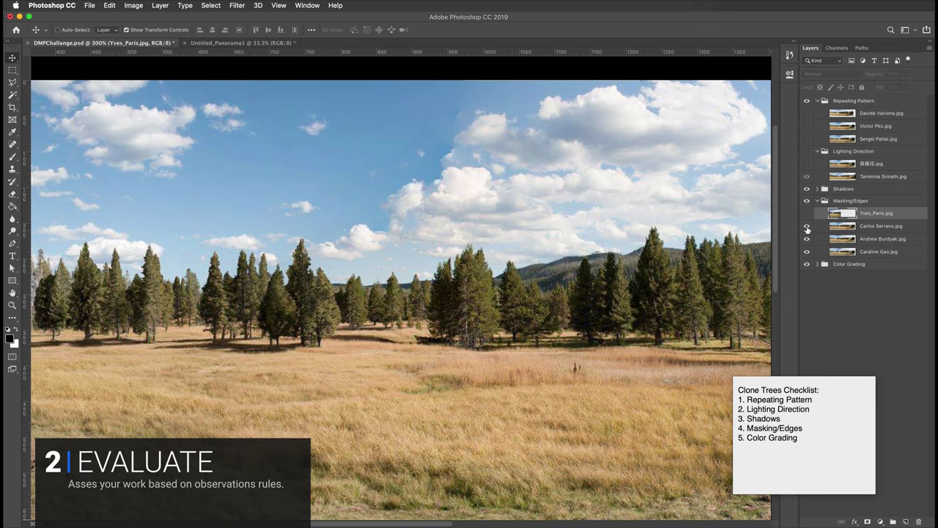
Hide the second Masking/Edges submission and inspect the edges of the third one's tree cluster in the meadow.
click(806, 226)
drag(341, 329, 456, 327)
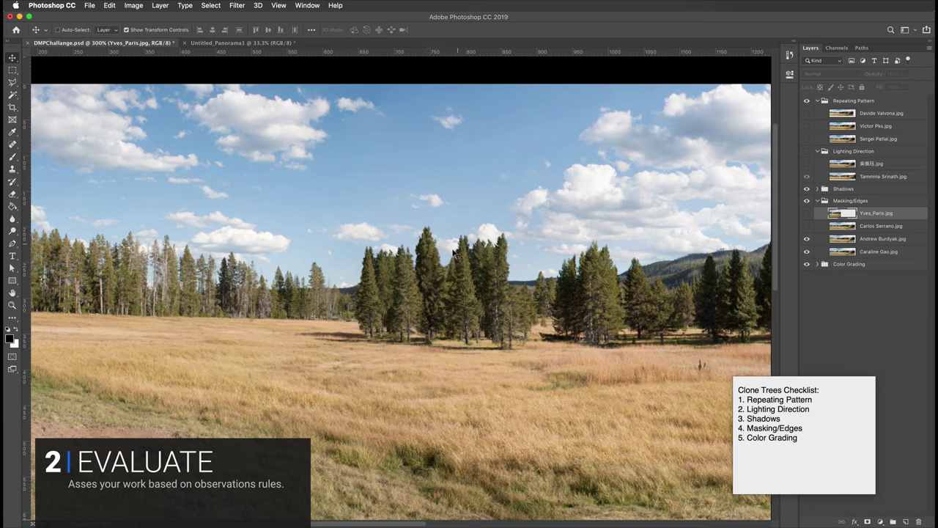
scroll(449, 276, left, 5)
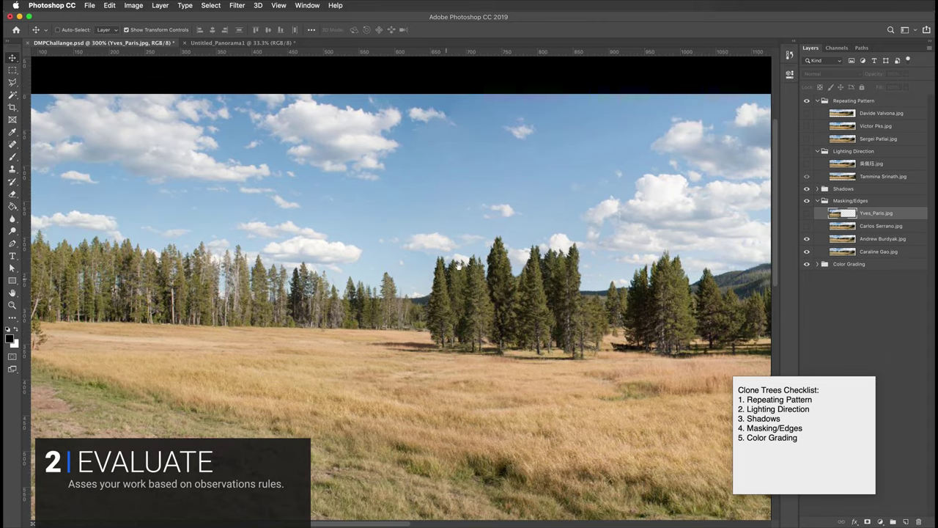
scroll(477, 283, right, 5)
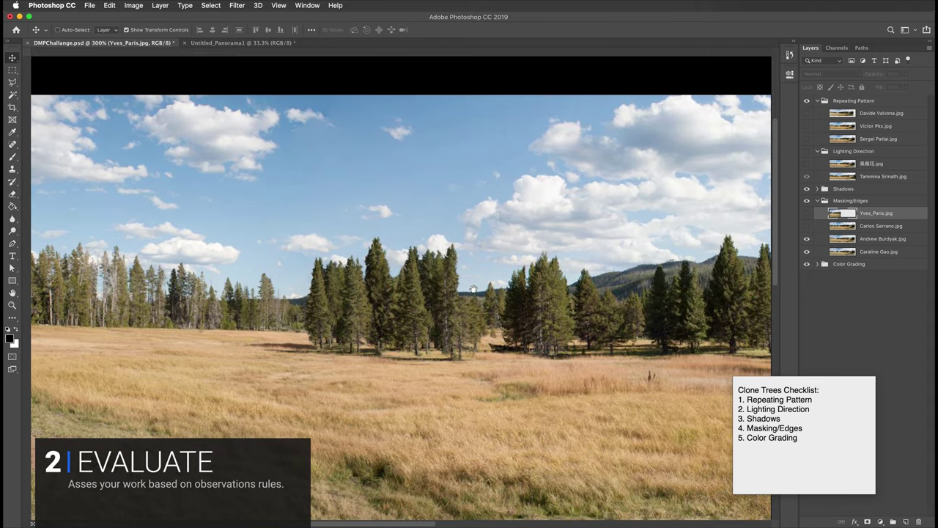
scroll(437, 266, right, 5)
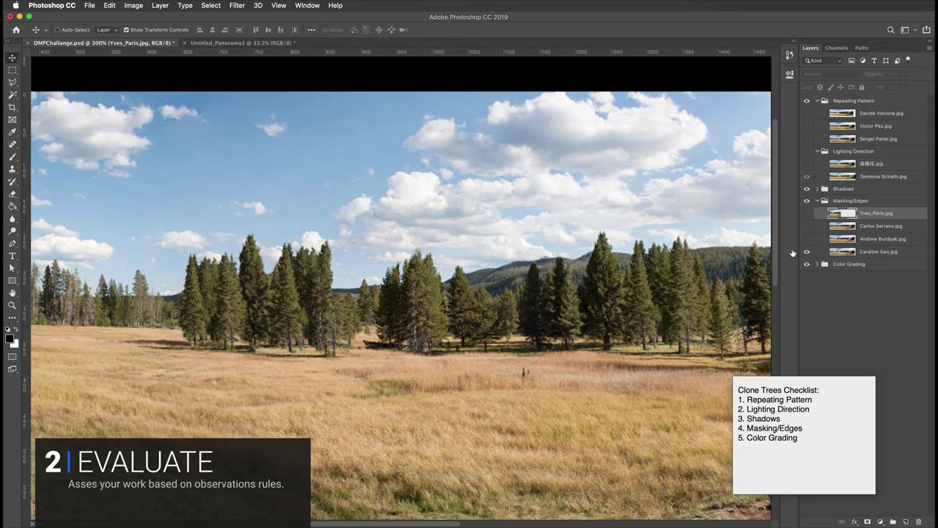
Hide the third Masking/Edges submission and inspect the fourth one's tree edges at 400% magnification with guides hidden.
click(806, 250)
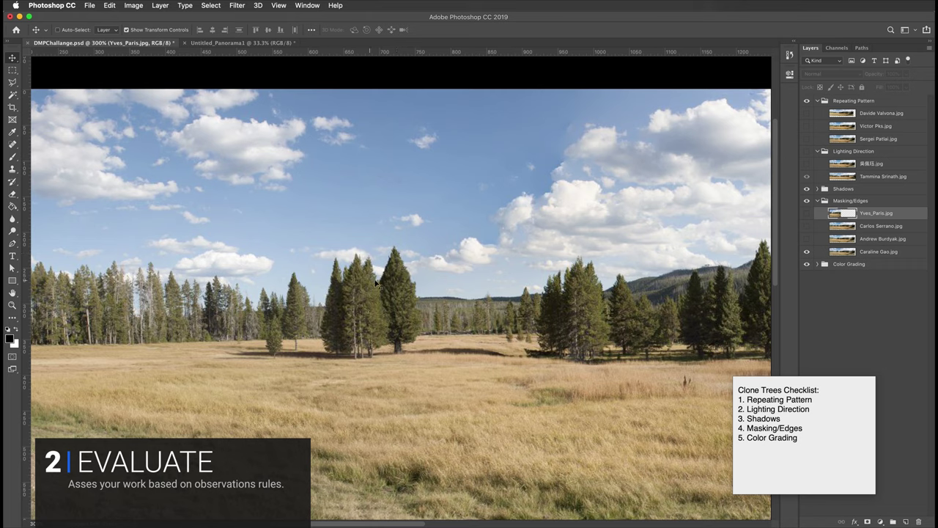
key(super+semicolon)
key(super+equal)
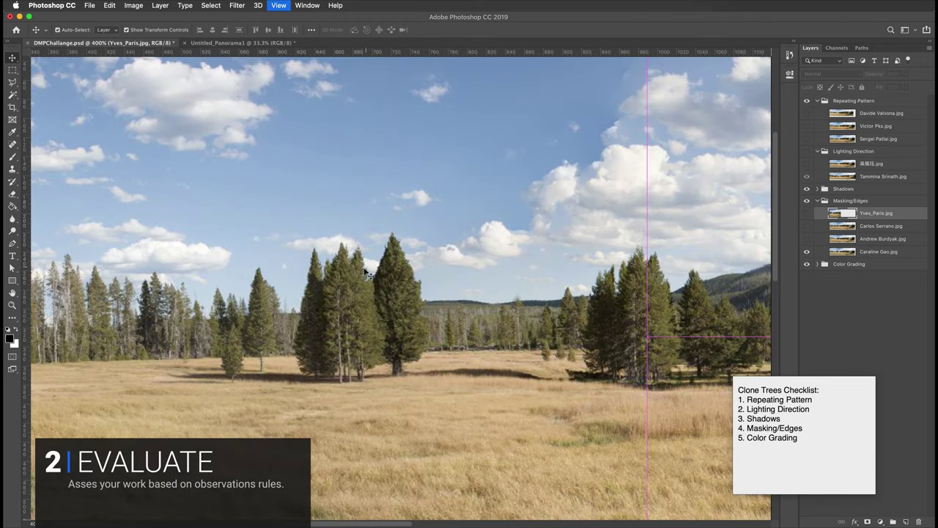
key(super+semicolon)
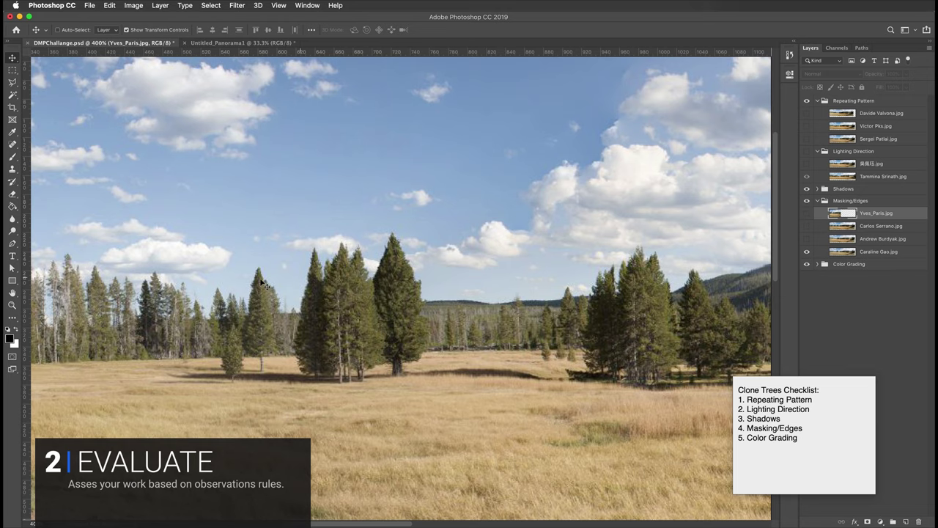
key(super+minus)
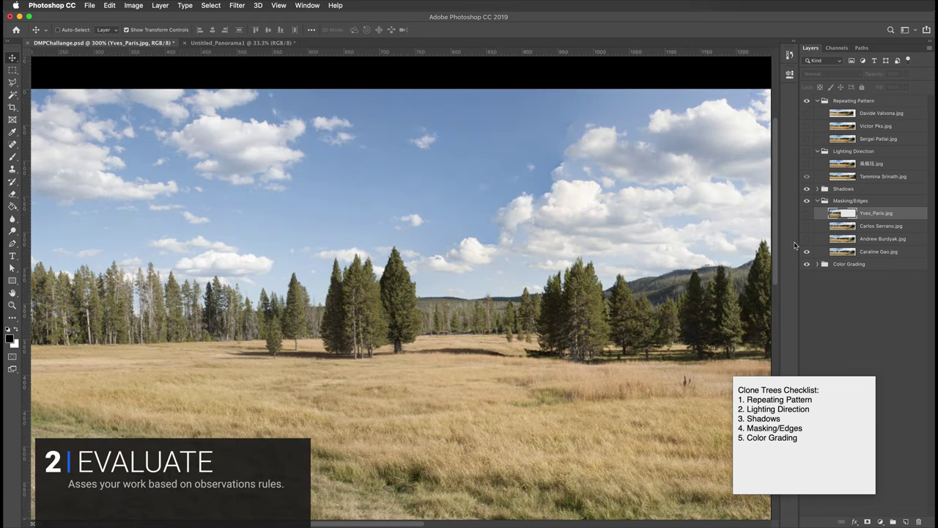
Hide the fourth Masking/Edges submission and expand the Color Grading group to view its first submission.
click(806, 252)
click(818, 264)
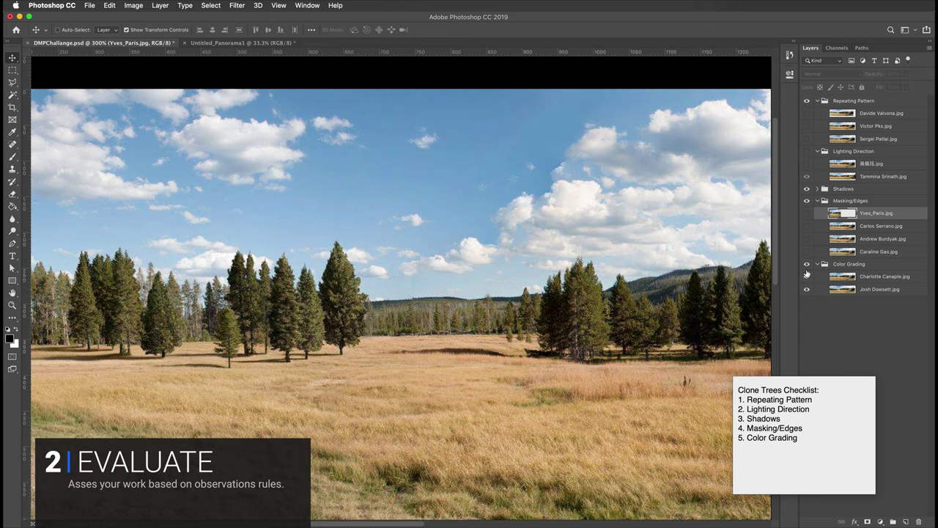
drag(499, 310, 614, 304)
key(super+r)
drag(298, 333, 312, 332)
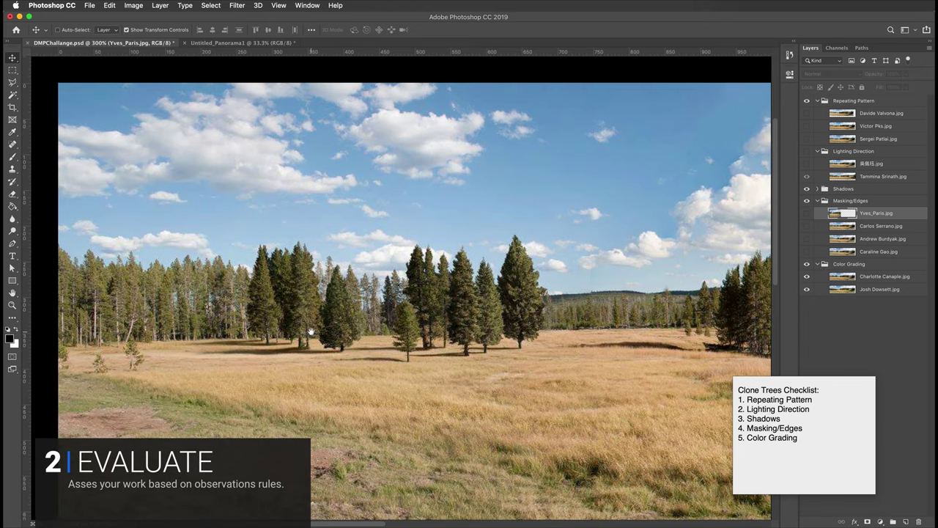
Compare the color of the added meadow trees with the surrounding original trees in the first Color Grading submission.
drag(494, 383, 620, 381)
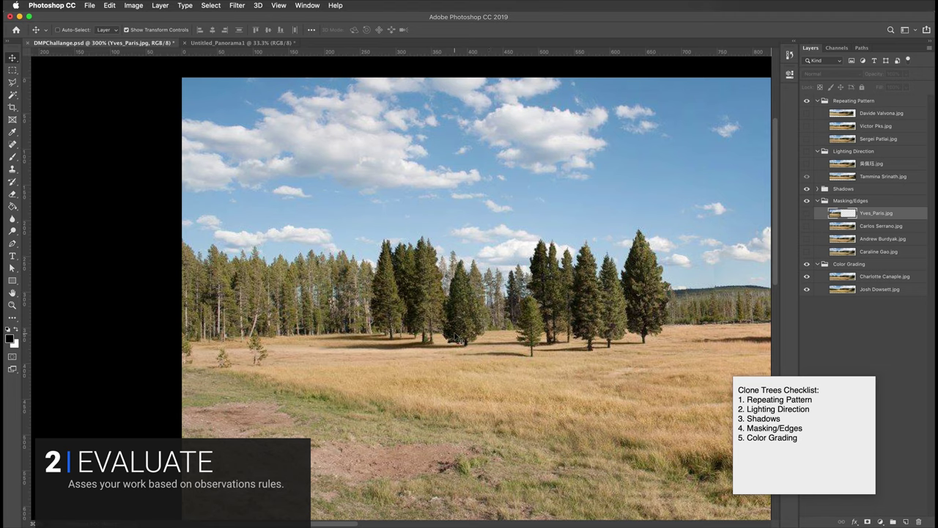
drag(636, 312, 509, 310)
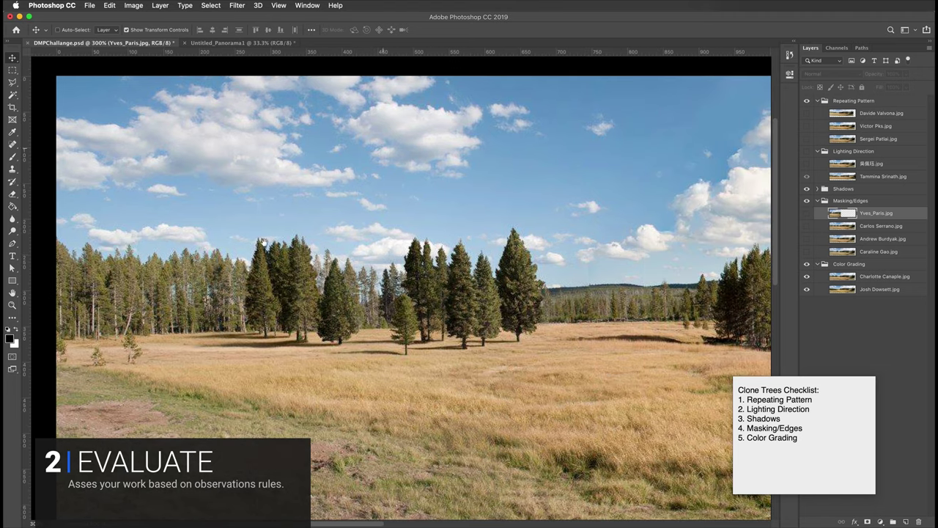
drag(168, 286, 216, 288)
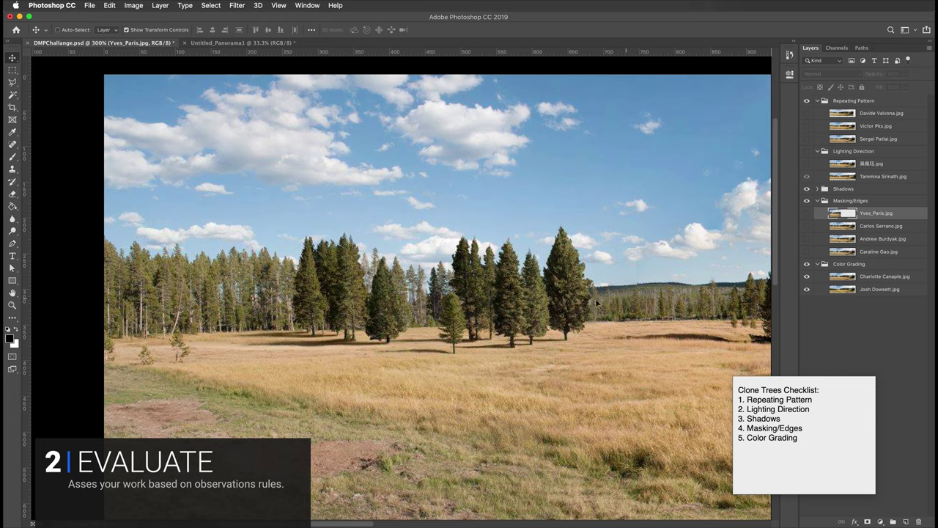
scroll(642, 323, right, 5)
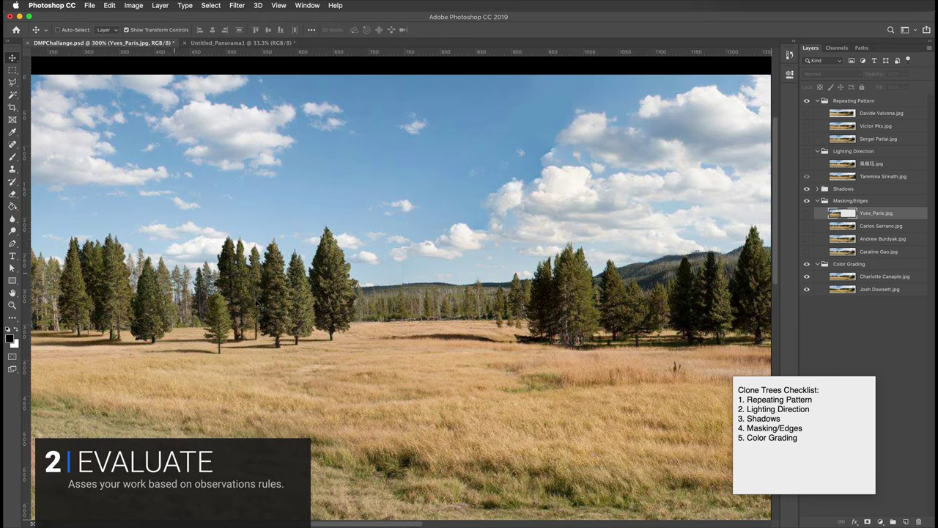
Examine the color and brightness of the first Color Grading submission's added meadow trees against the background forest and the rest of the panorama.
drag(525, 343, 199, 332)
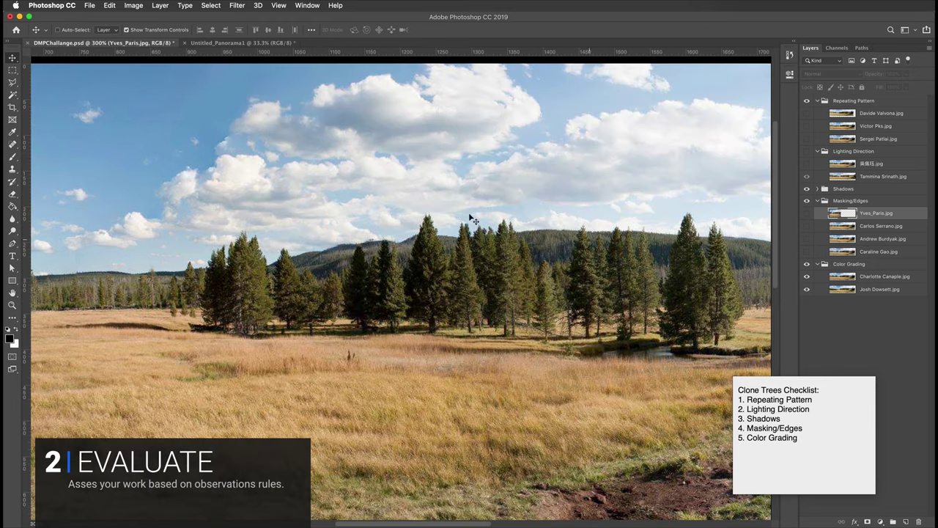
drag(262, 323, 632, 334)
scroll(632, 334, left, 6)
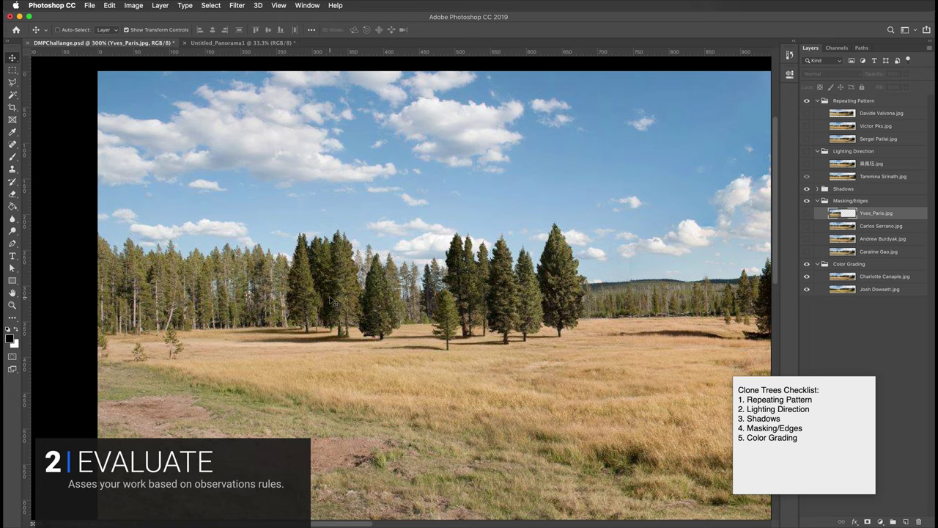
scroll(546, 345, left, 5)
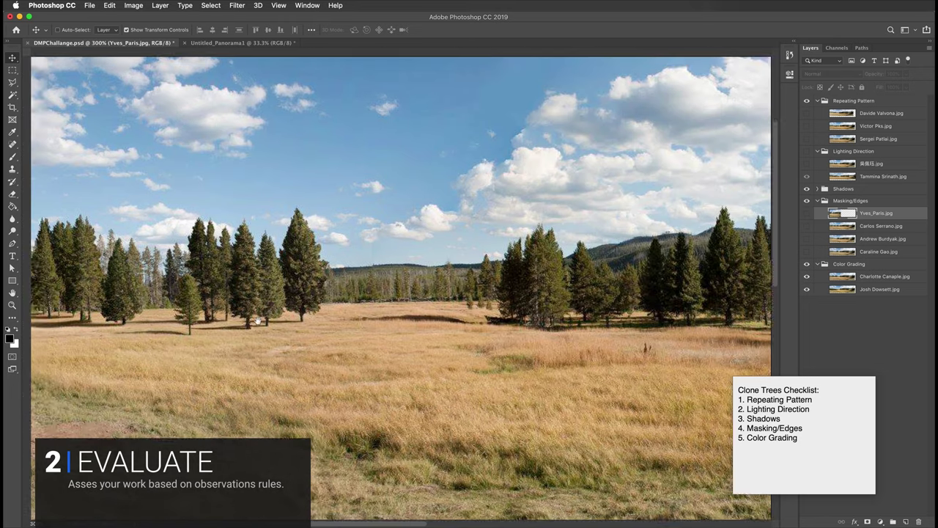
key(super+r)
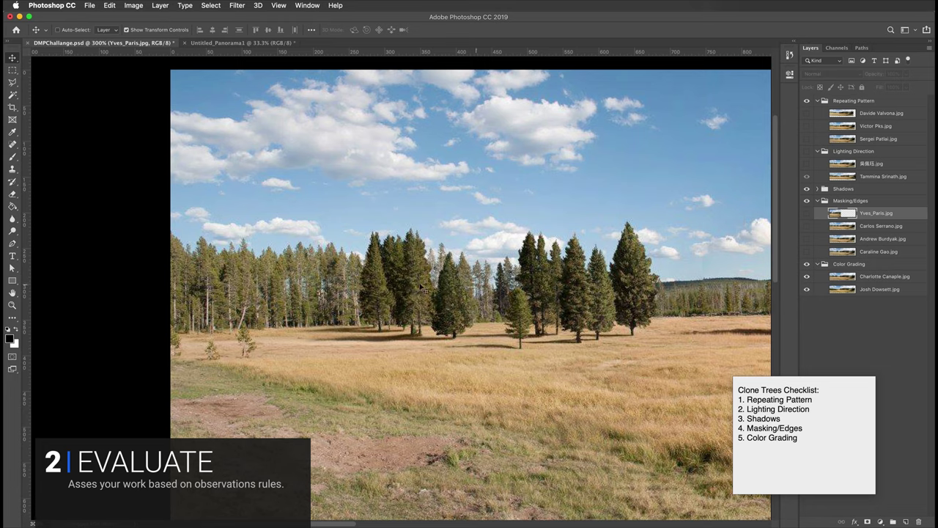
scroll(600, 322, right, 10)
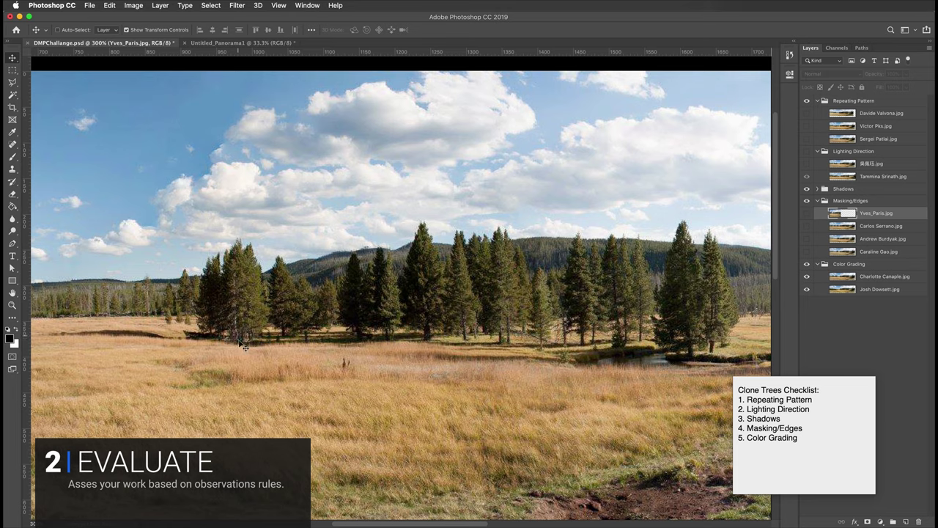
drag(241, 337, 709, 318)
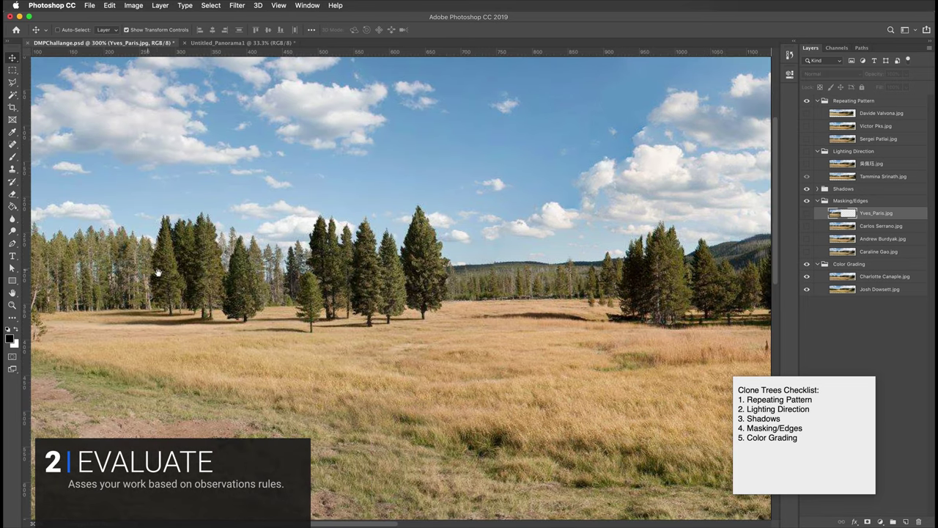
drag(158, 273, 226, 278)
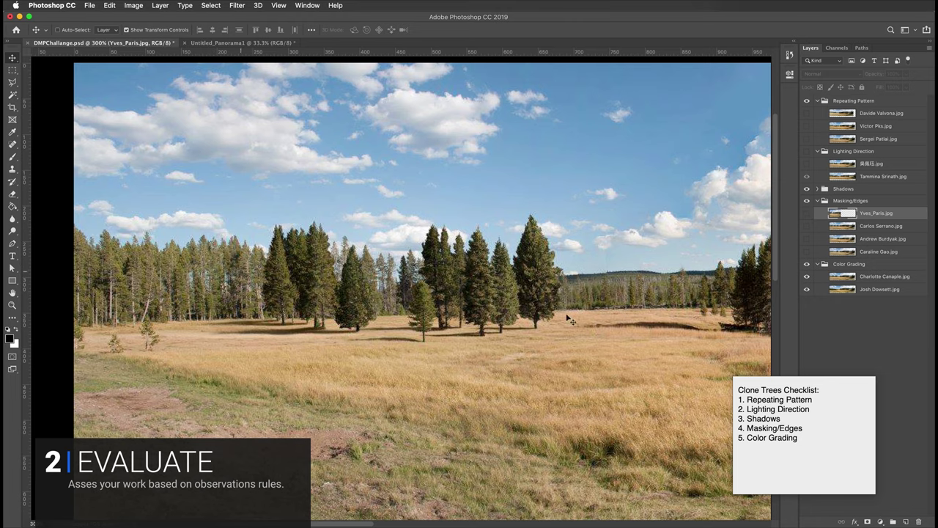
scroll(437, 313, right, 5)
scroll(562, 296, left, 5)
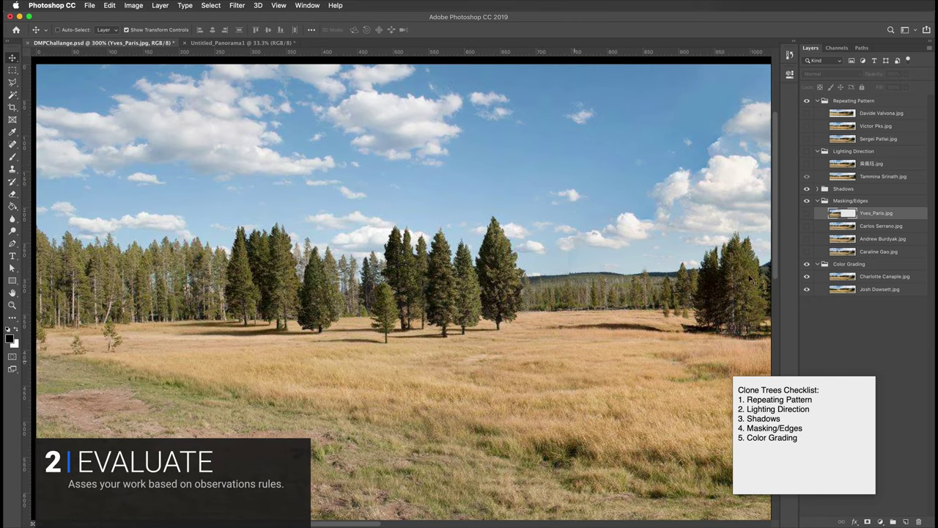
Hide the first Color Grading submission and view the second one's meadow tree line at 200% magnification.
click(807, 278)
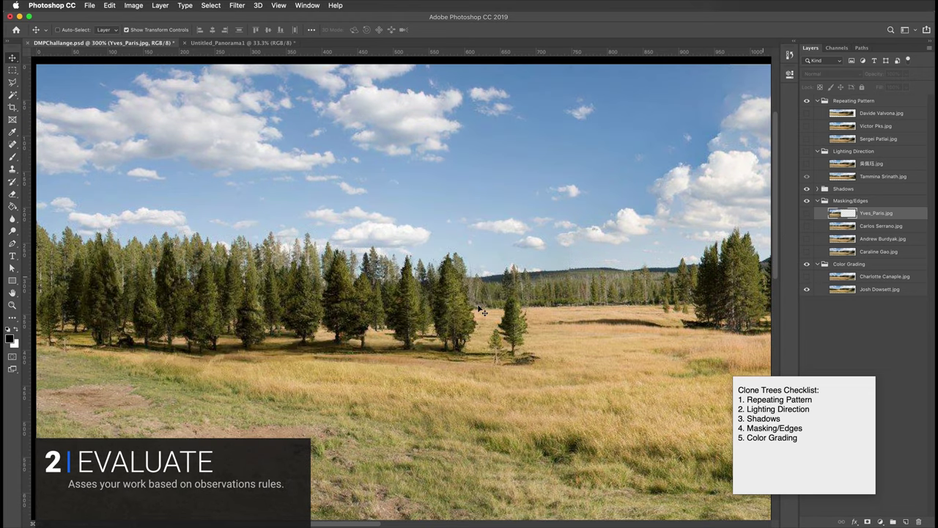
drag(486, 338, 540, 332)
key(super+r)
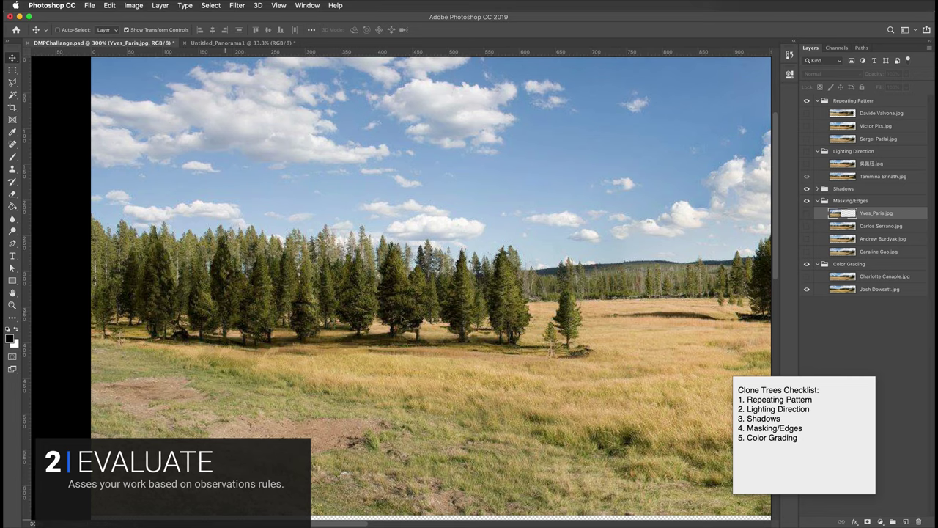
key(super+minus)
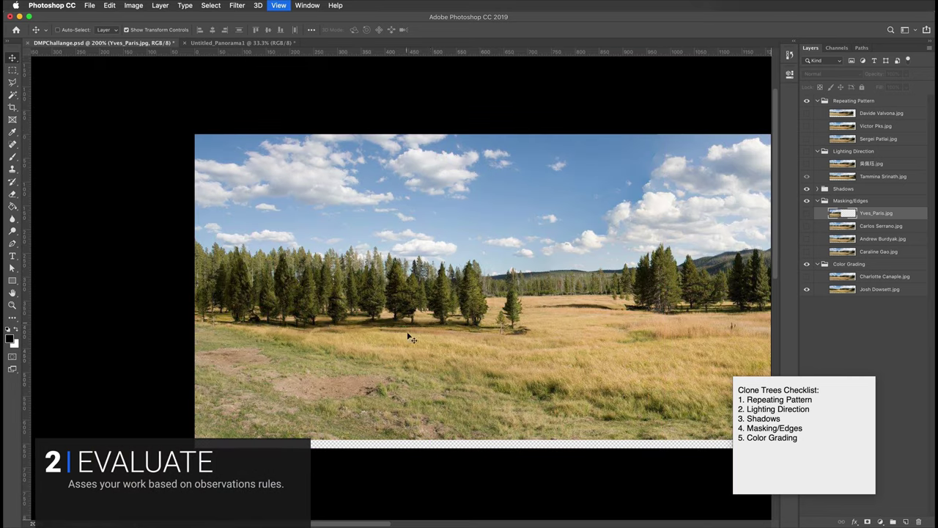
drag(426, 336, 325, 333)
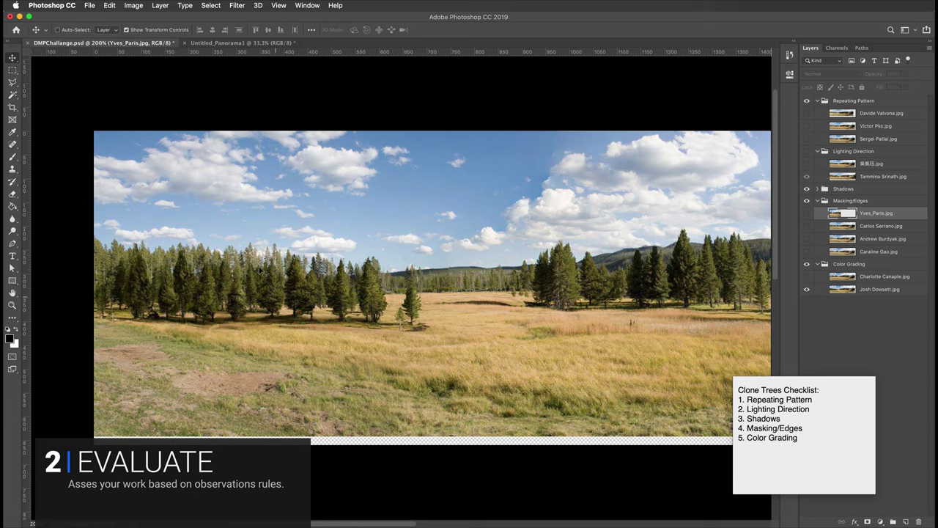
Compare the added tree line's color with the original trees and meadow across the second Color Grading submission.
scroll(332, 325, right, 4)
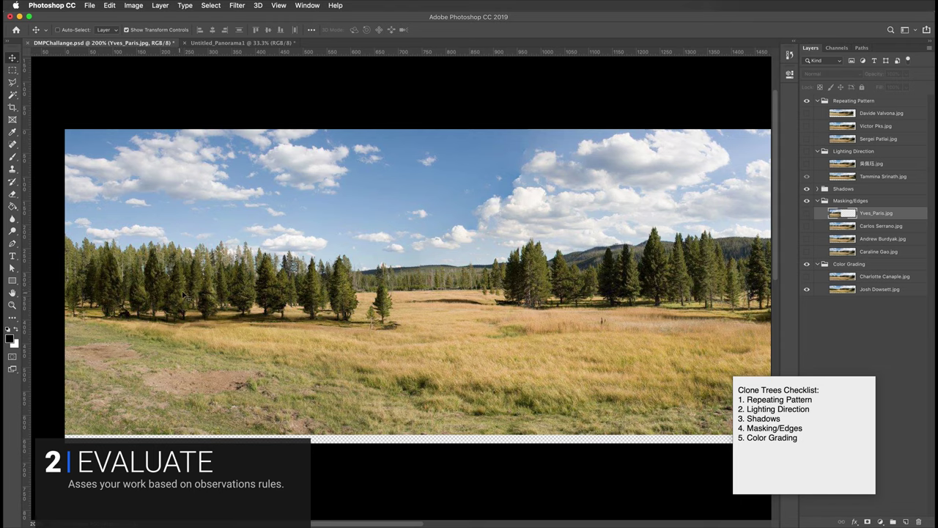
drag(513, 312, 478, 312)
key(ctrl+r)
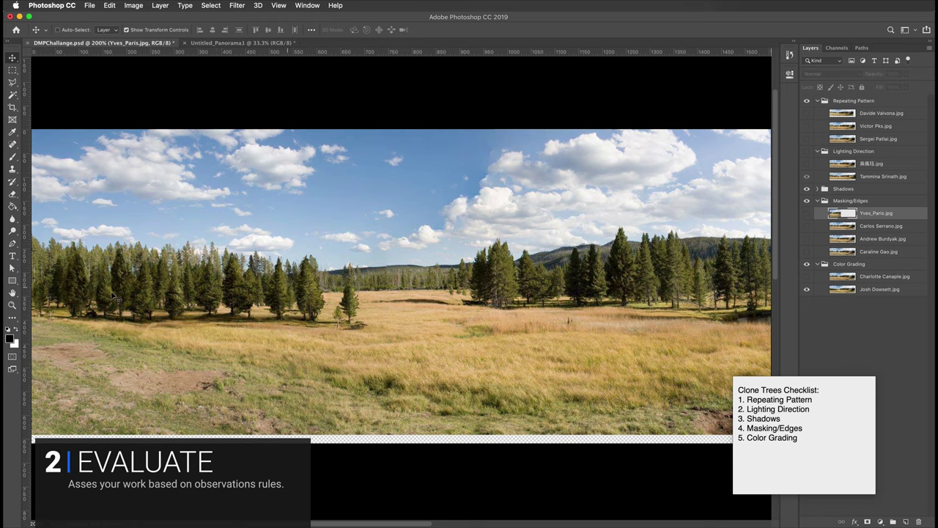
drag(324, 317, 401, 322)
drag(501, 368, 304, 374)
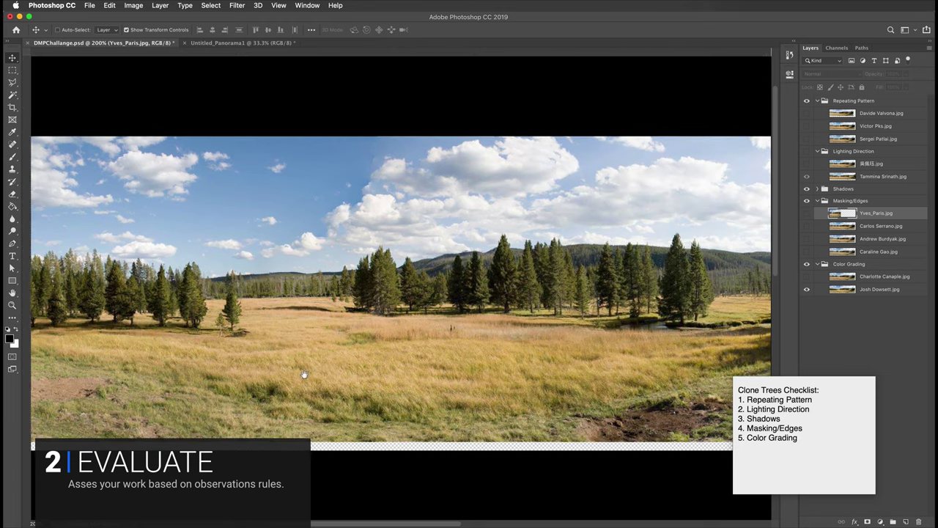
key(ctrl+r)
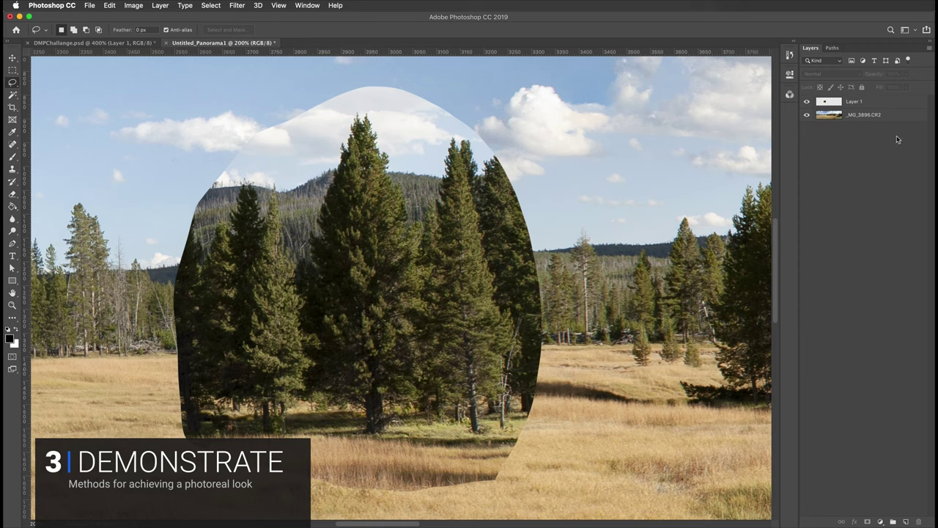
Lasso the sky and background around the upper part of the tall central tree in the pasted tree patch.
key(super+equal)
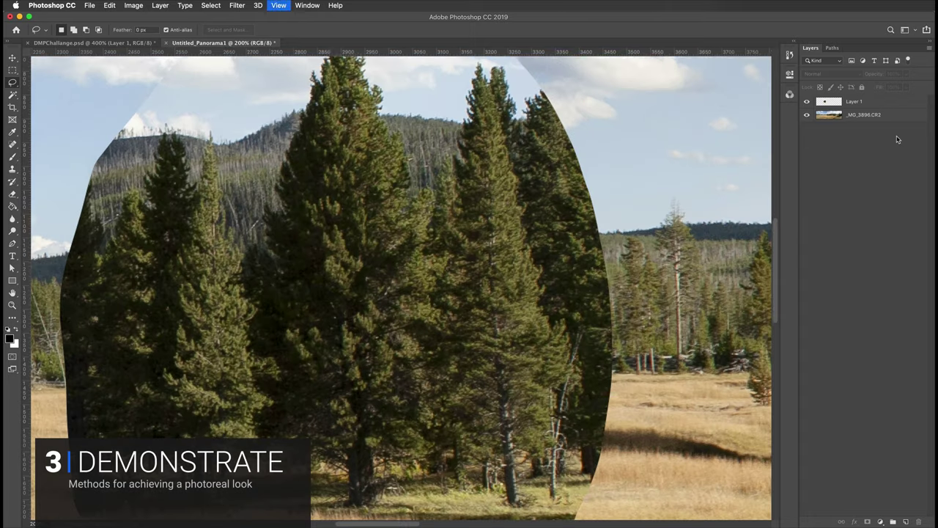
drag(442, 214, 446, 366)
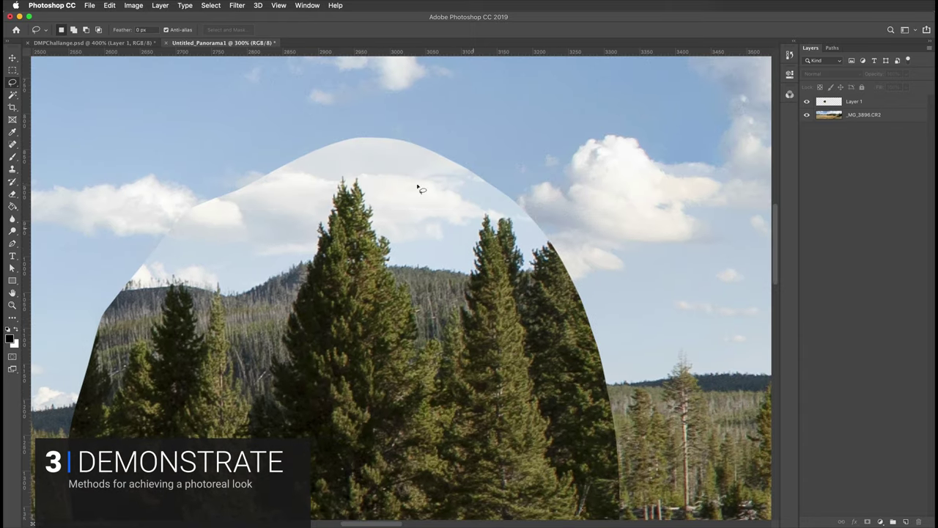
scroll(460, 363, down, 2)
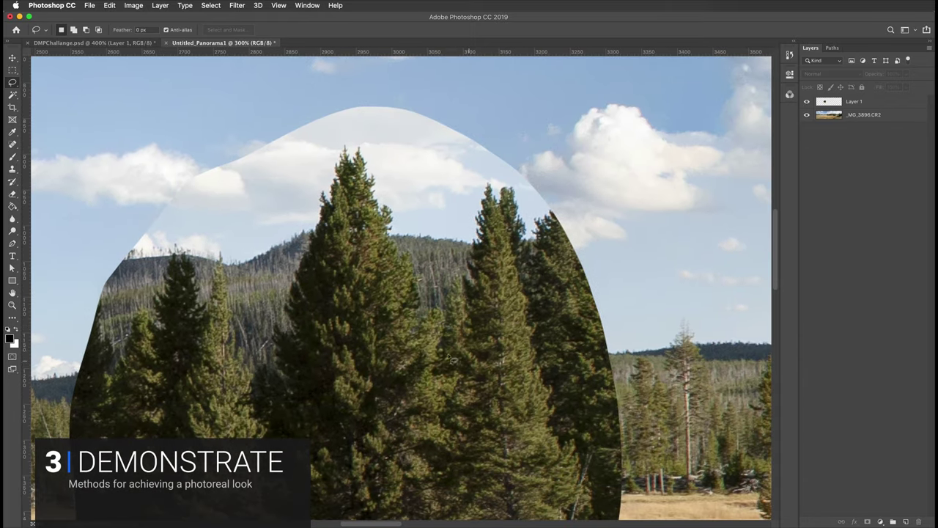
mouse_move(452, 357)
mouse_down()
mouse_move(451, 315)
mouse_move(422, 294)
mouse_move(396, 214)
mouse_move(350, 139)
mouse_move(336, 142)
mouse_move(279, 321)
mouse_move(237, 407)
mouse_move(110, 390)
mouse_move(92, 263)
mouse_move(170, 133)
mouse_move(367, 72)
mouse_move(575, 128)
mouse_move(696, 266)
mouse_move(587, 425)
mouse_up()
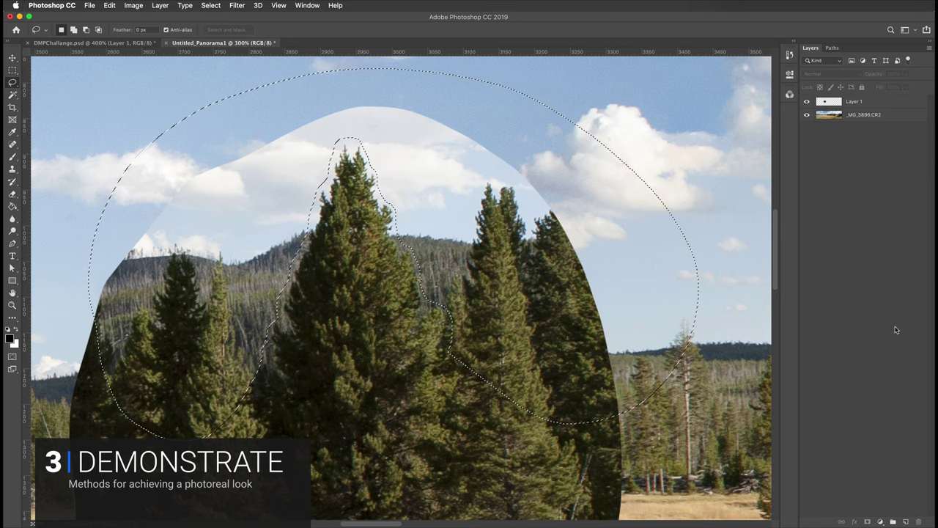
Add an inverted layer mask from the selection to Layer 1, hiding the area around the tall tree.
click(869, 103)
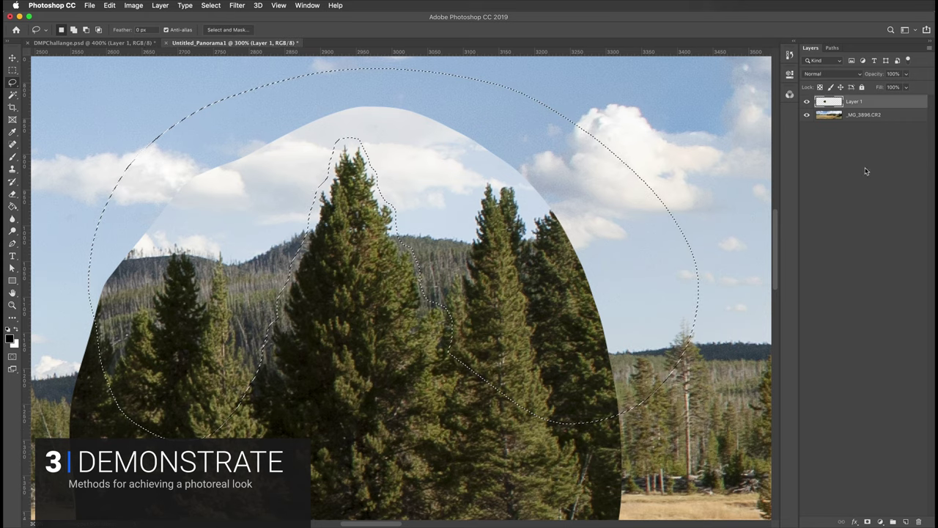
click(867, 521)
key(super+i)
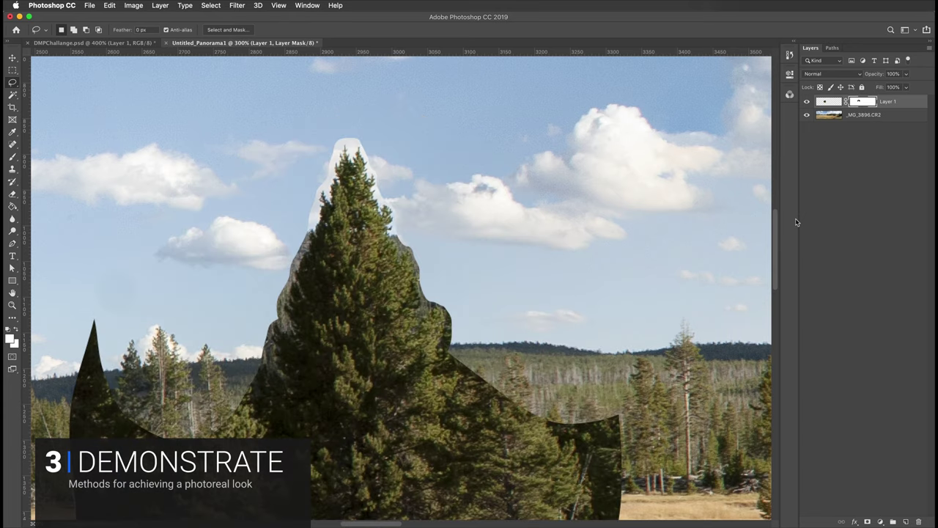
Set up a smaller brush for painting Layer 1's mask along the tall tree's edges at 700% magnification.
drag(373, 308, 389, 314)
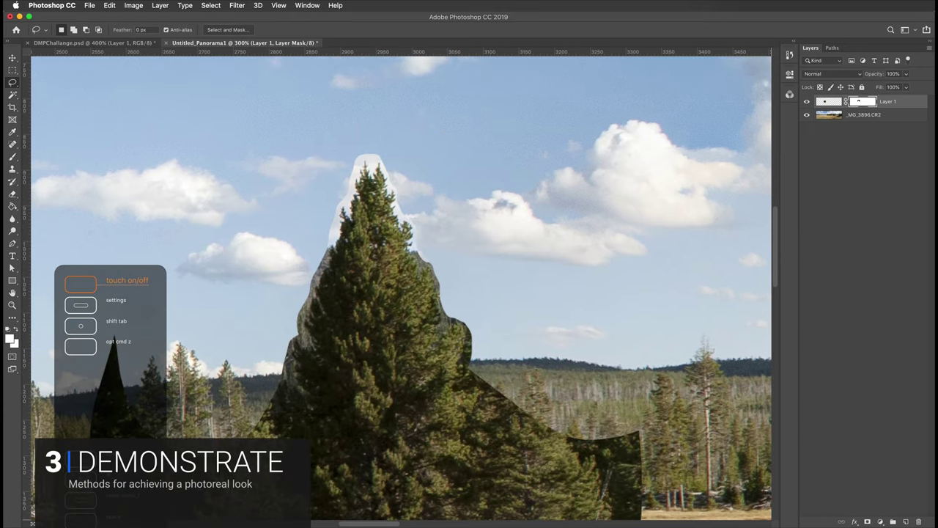
key(super+plus)
key(super+plus)
key(super+plus)
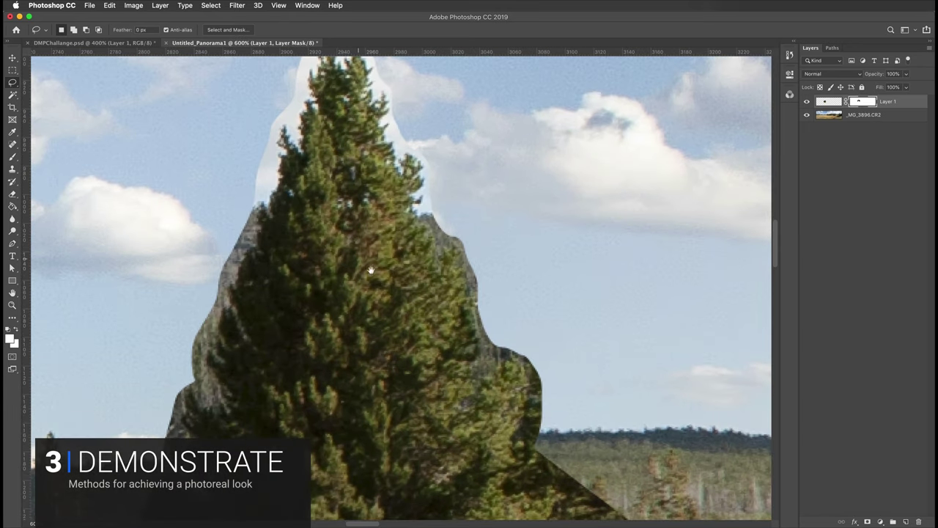
scroll(368, 252, up, 5)
key(super+plus)
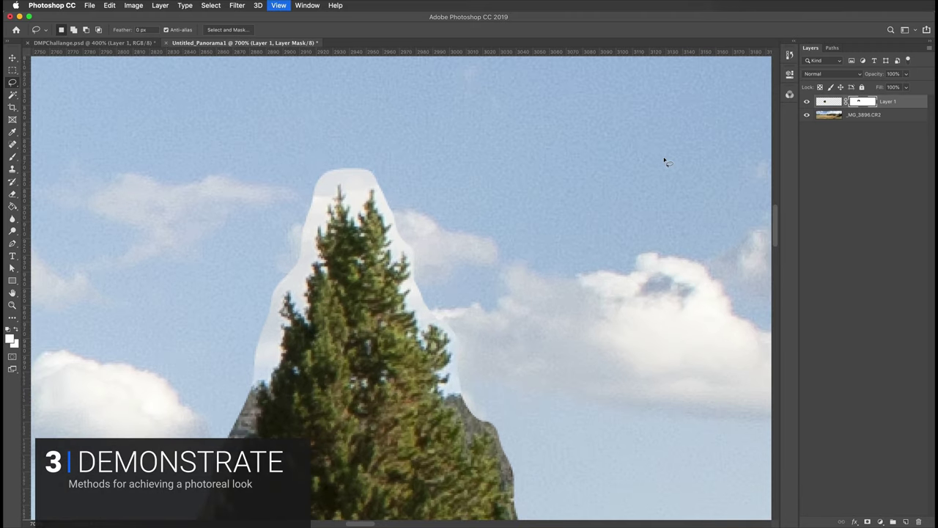
scroll(378, 319, down, 3)
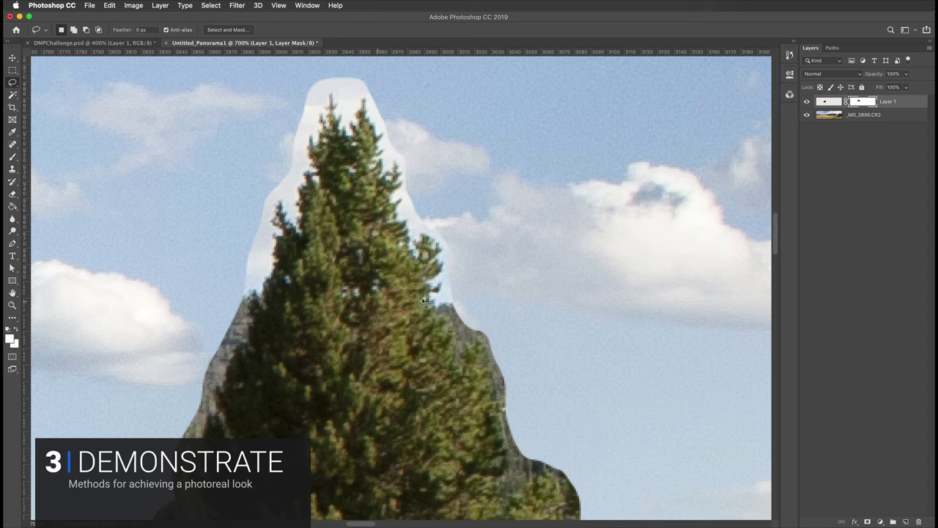
key(b)
key(bracketleft)
key(bracketleft)
key(bracketleft)
key(bracketleft)
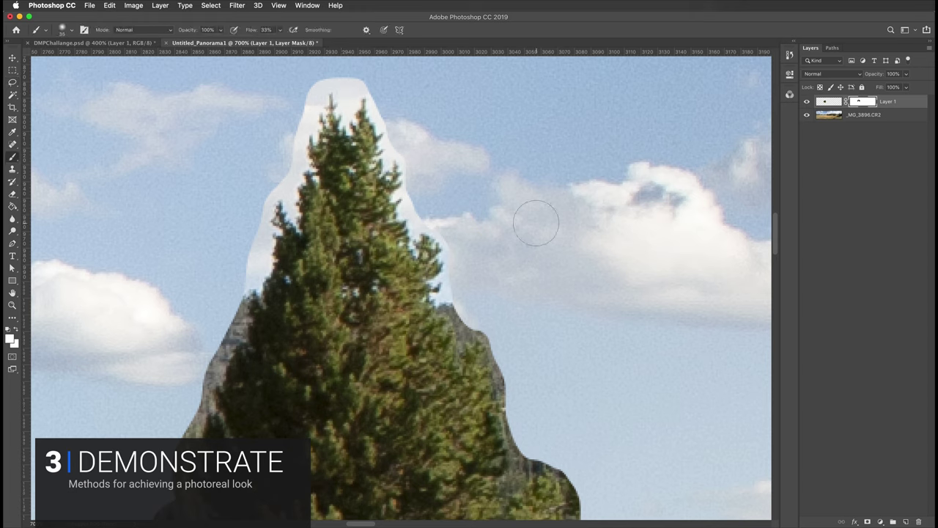
Open the Brush Settings and enlarge the list of brush tips.
click(308, 5)
click(332, 92)
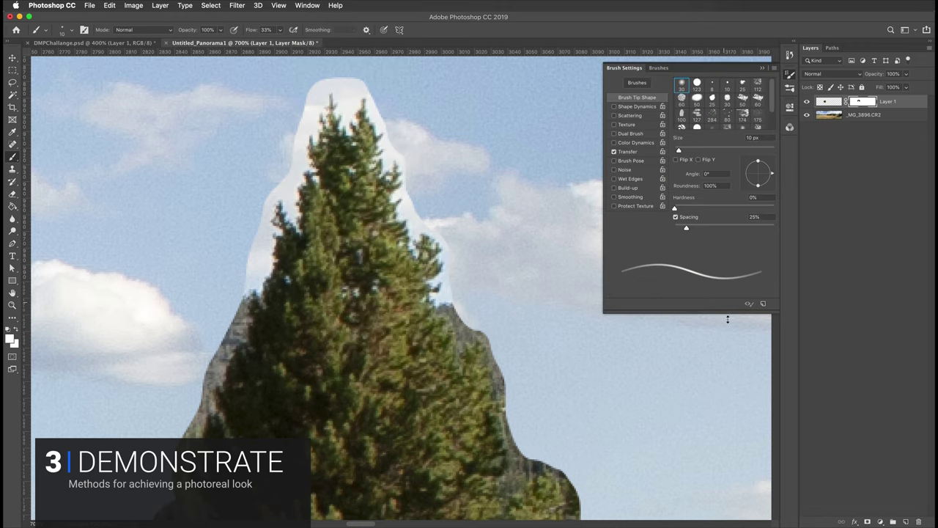
mouse_move(727, 314)
mouse_down()
mouse_move(714, 385)
mouse_move(726, 456)
mouse_up()
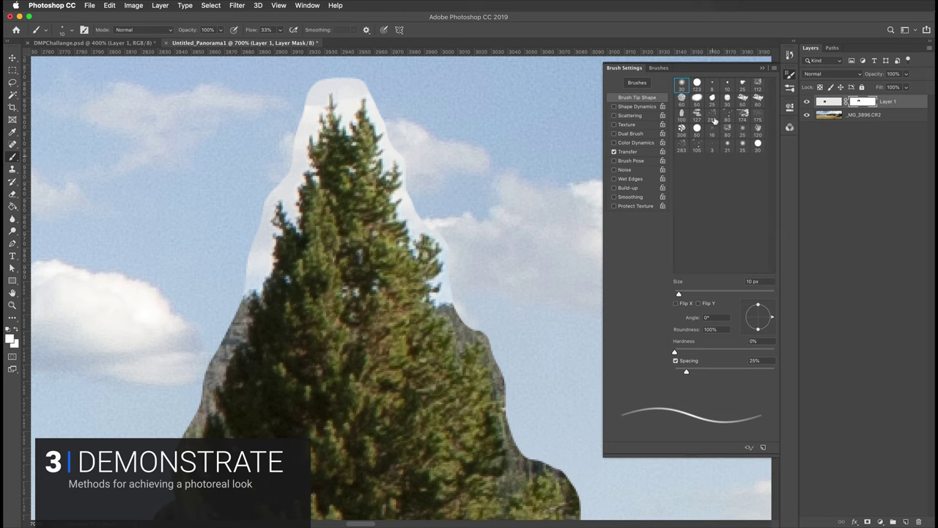
Try the irregular 25 px brush tip at 60 px, and settle on the 10 px tip with its size set to 25 px.
click(727, 84)
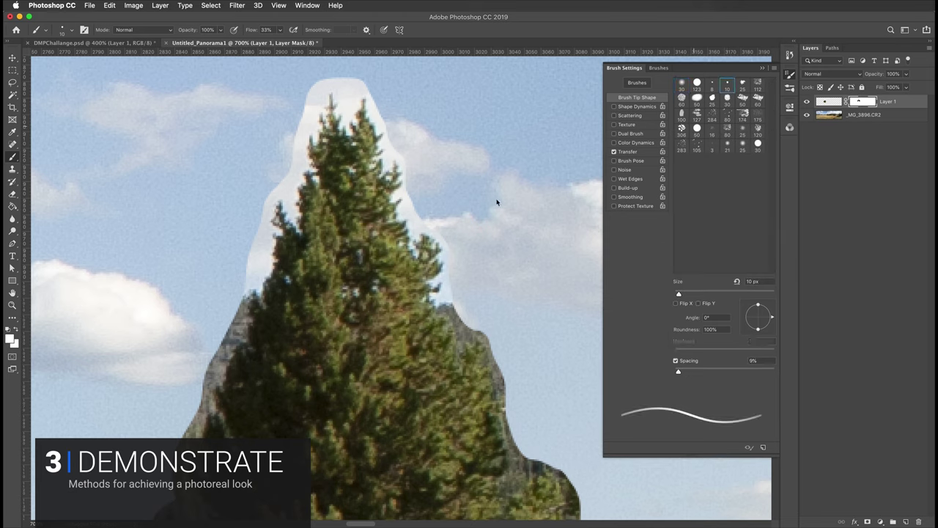
click(744, 87)
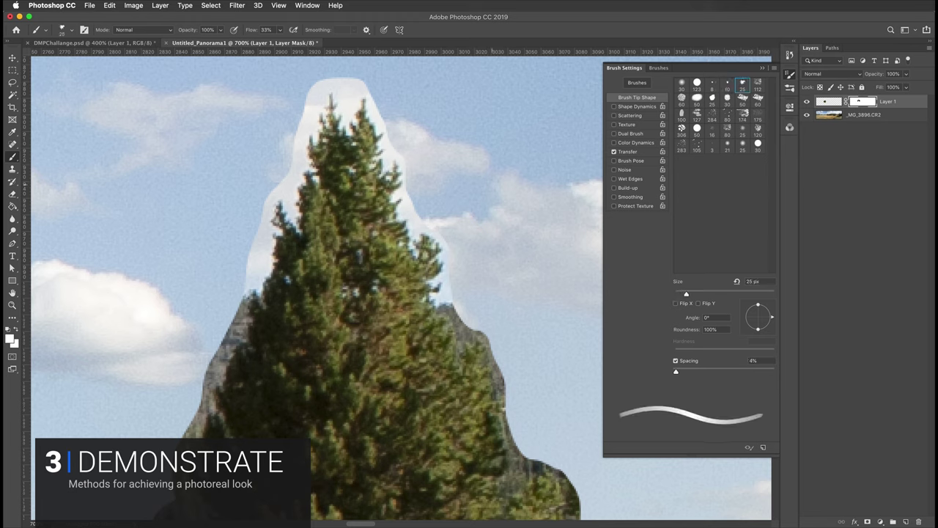
key(bracketright)
key(bracketright)
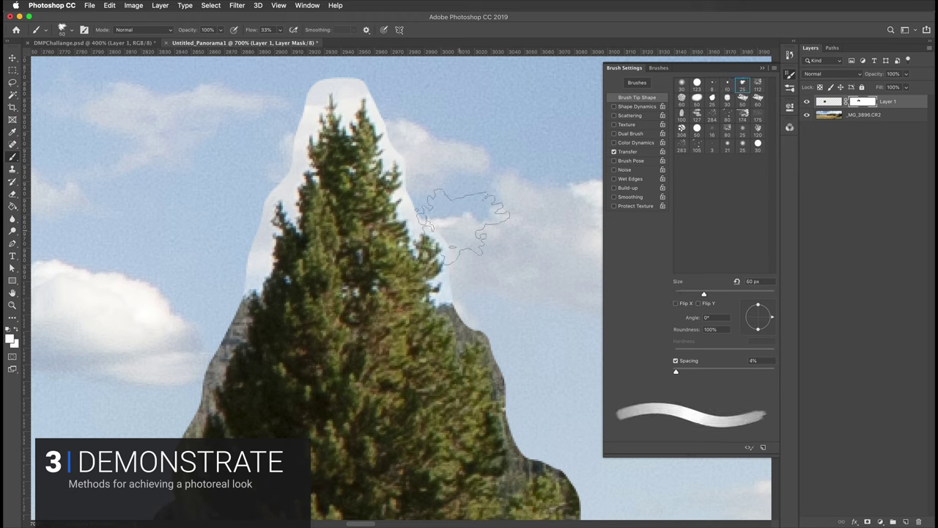
click(726, 97)
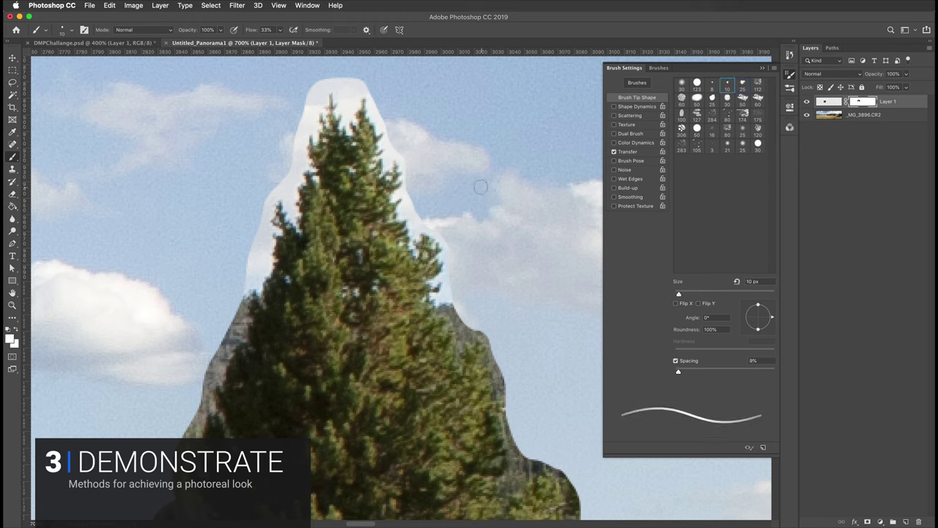
key(bracketleft)
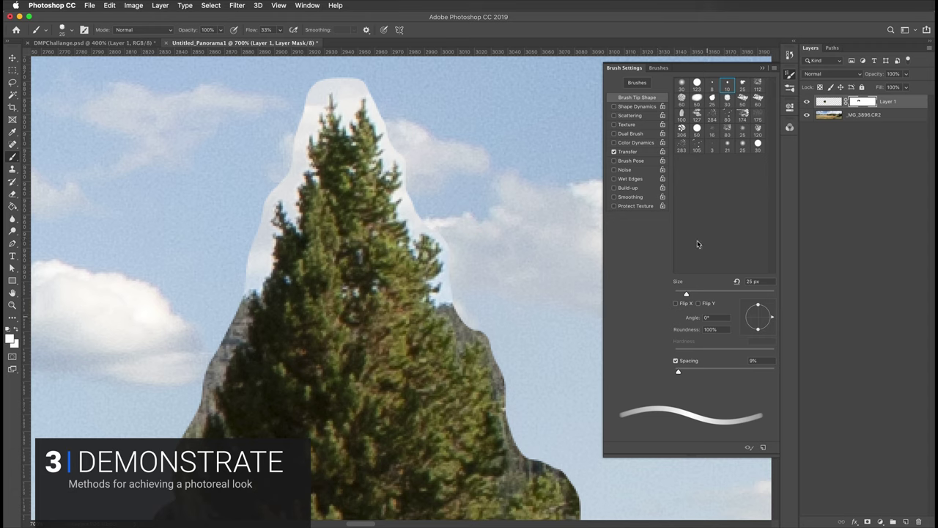
Enable Shape Dynamics with 68% size jitter, size control Off and 43% angle jitter, and enable Scattering at 90%.
click(630, 107)
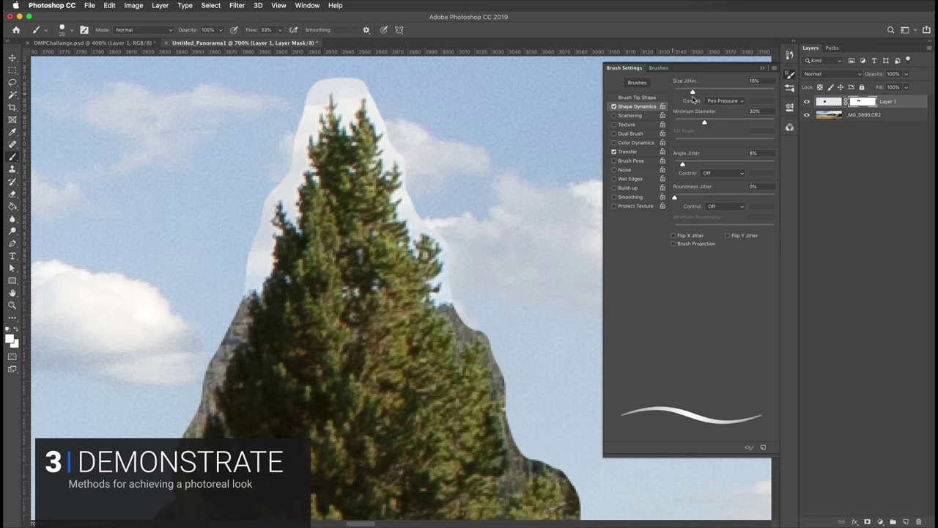
click(724, 102)
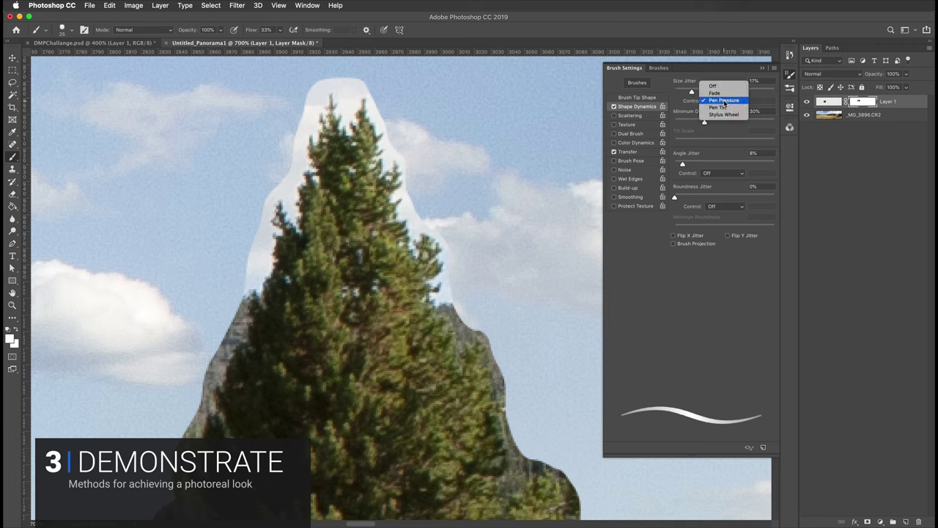
click(700, 88)
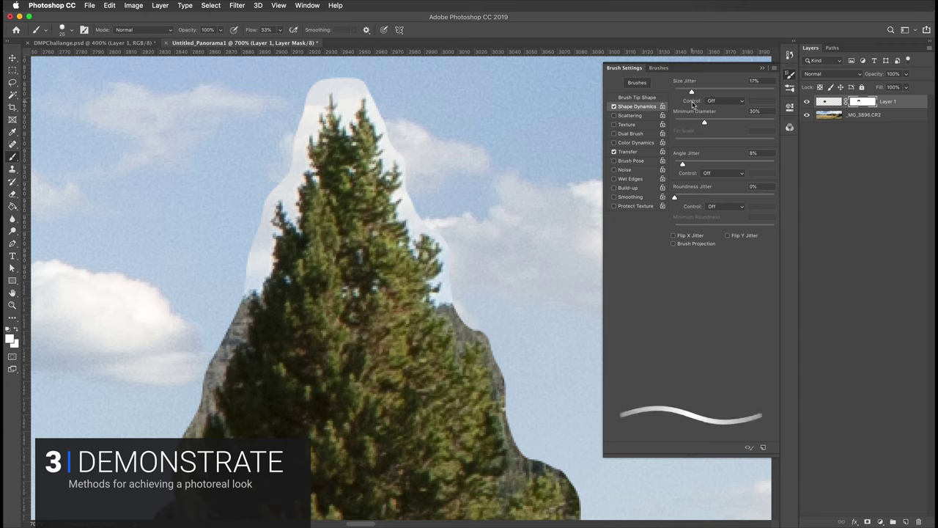
mouse_move(694, 92)
mouse_down()
mouse_move(751, 101)
mouse_move(739, 98)
mouse_up()
mouse_move(684, 168)
mouse_down()
mouse_move(731, 176)
mouse_move(717, 170)
mouse_up()
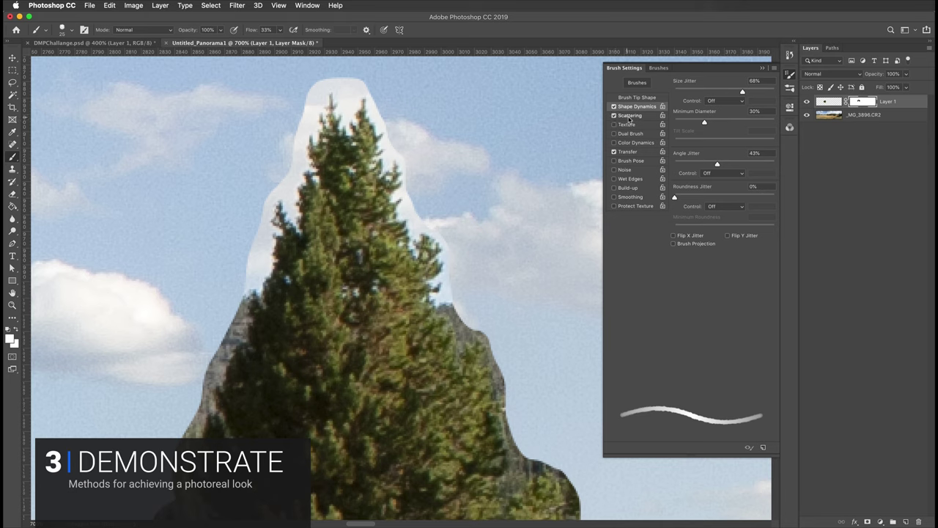
click(615, 116)
drag(678, 93, 683, 95)
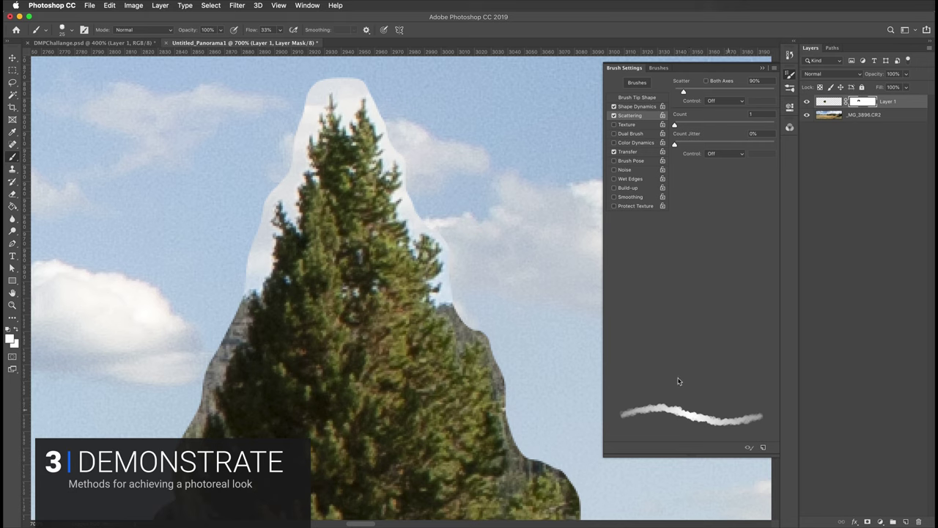
Compare the brush with and without Transfer, leave Transfer disabled, and close the brush settings.
click(630, 152)
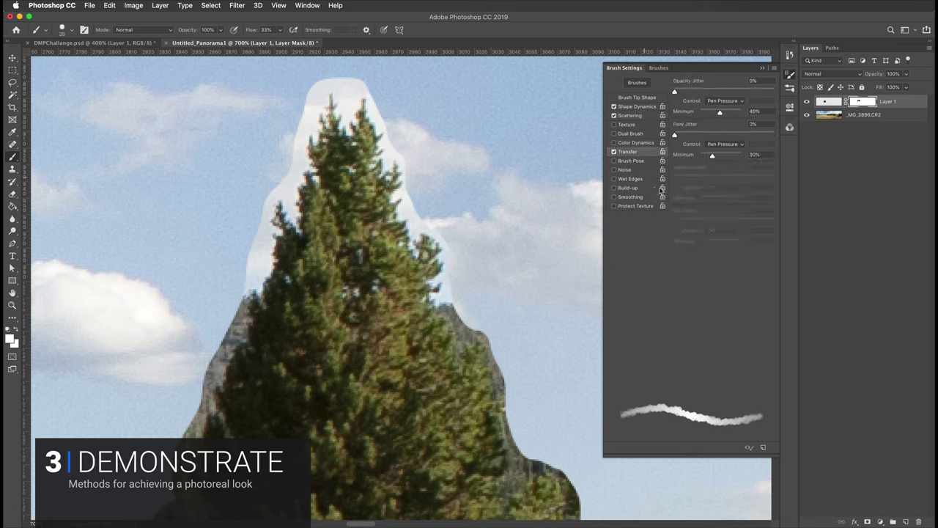
click(614, 152)
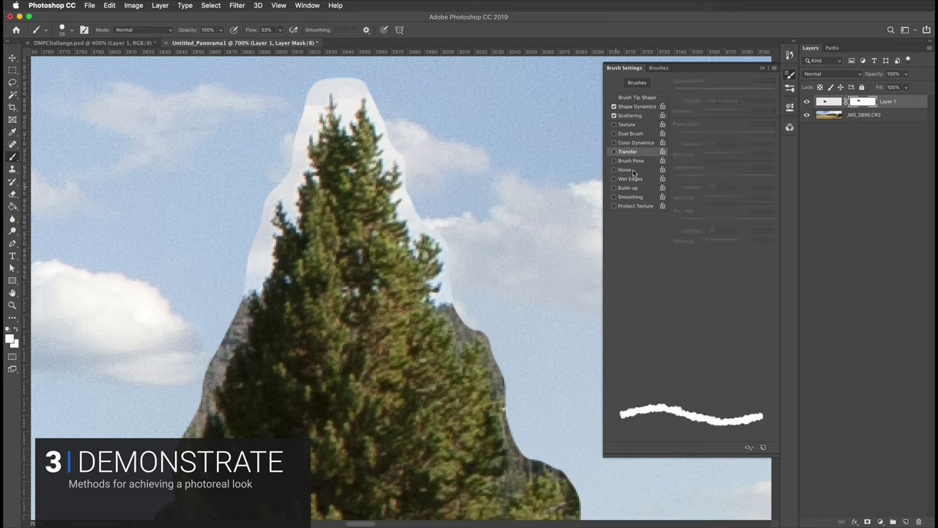
click(614, 151)
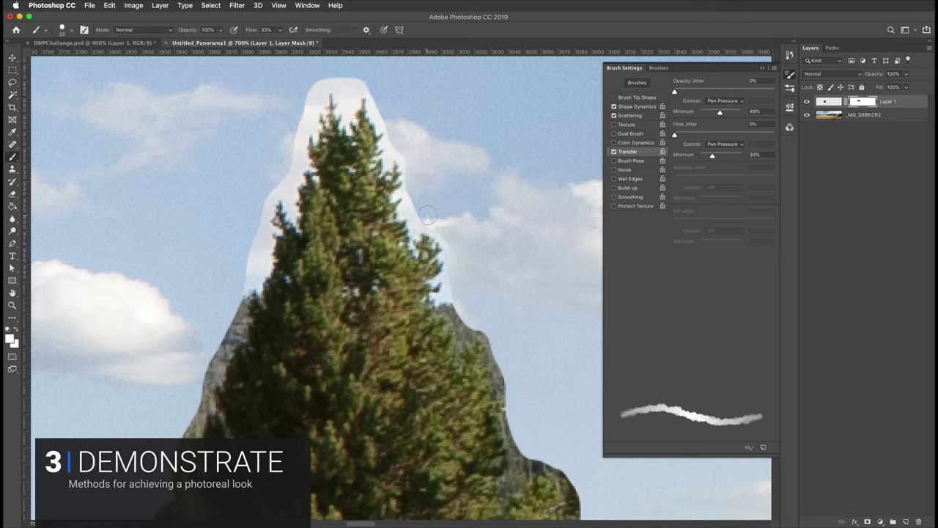
click(614, 151)
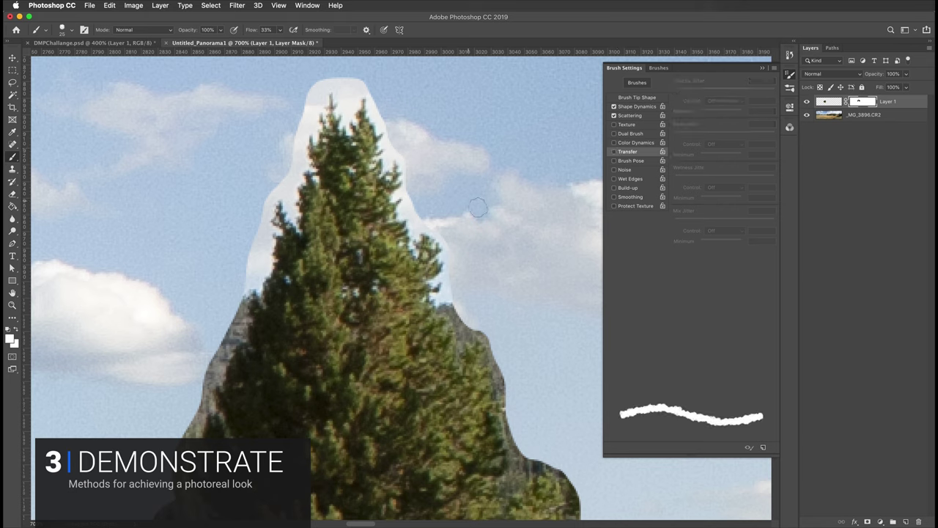
click(614, 151)
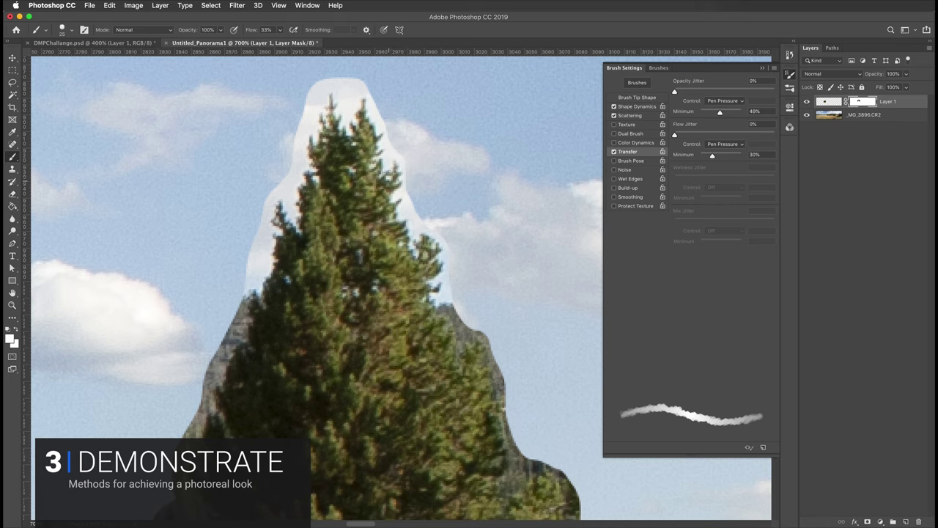
click(614, 152)
click(614, 151)
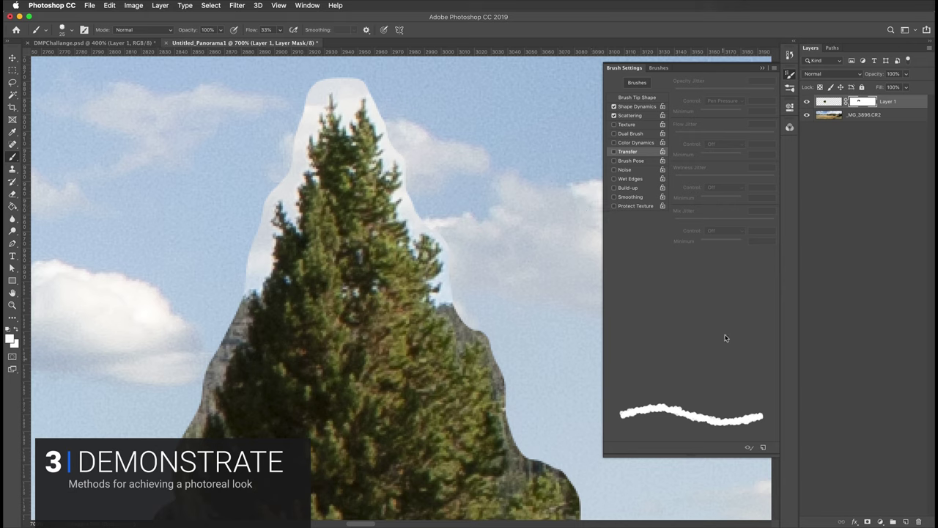
click(790, 75)
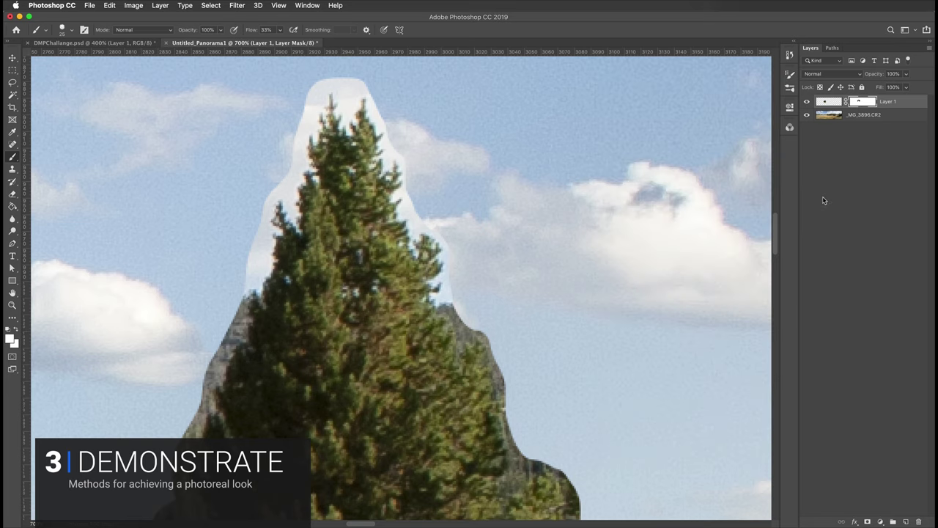
Paint black with a 2 px brush on Layer 1's mask to remove the pale sky along the tree's right edge.
key(super+equal)
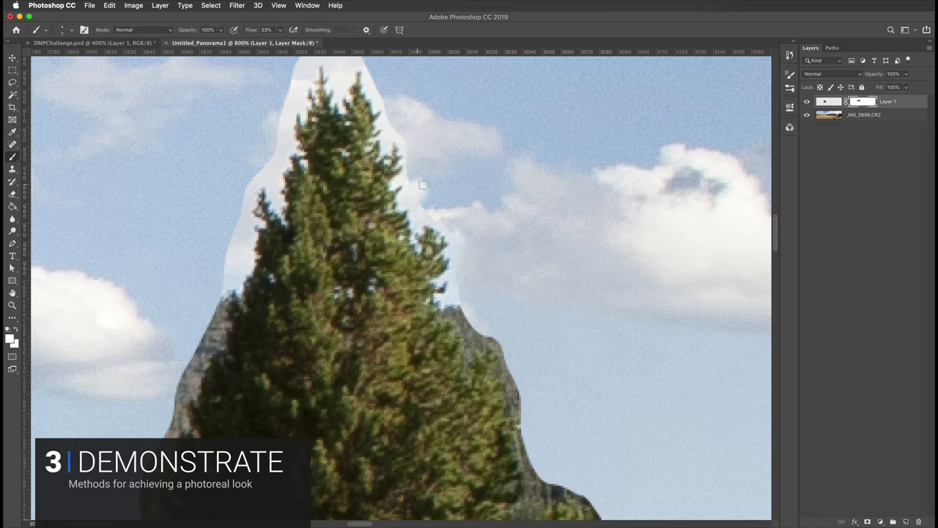
click(16, 329)
key(x)
mouse_move(420, 182)
mouse_down()
mouse_move(415, 190)
mouse_move(427, 198)
mouse_move(415, 193)
mouse_up()
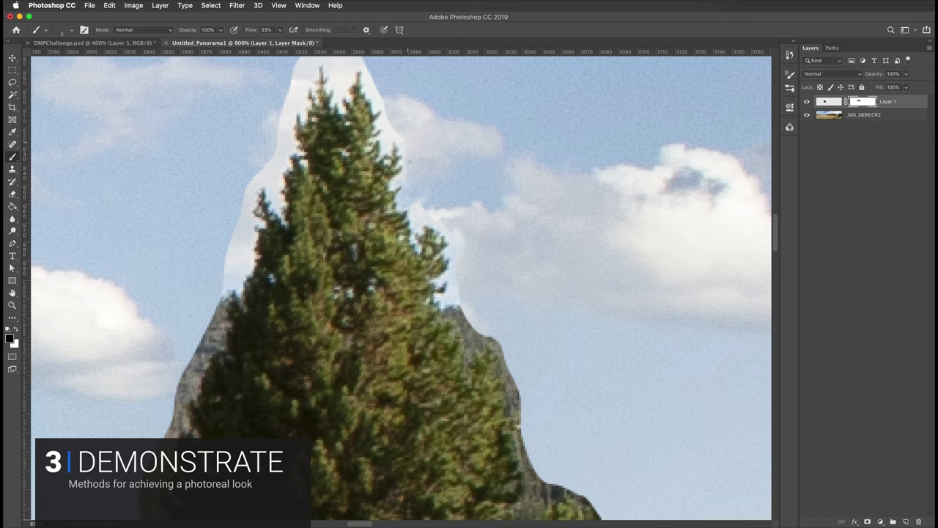
Set the brush flow to 100% and mask out the pale halo around the treetop's upper right side.
key(shift+0)
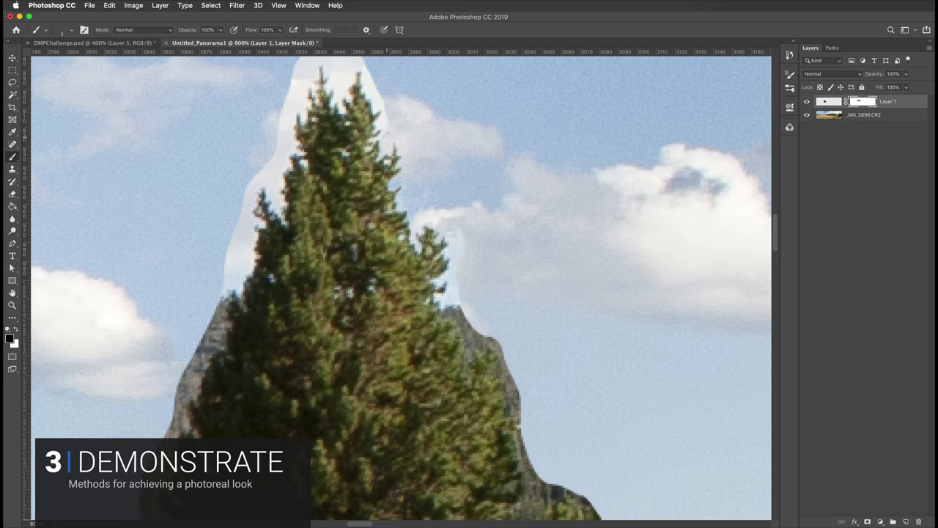
key(super+plus)
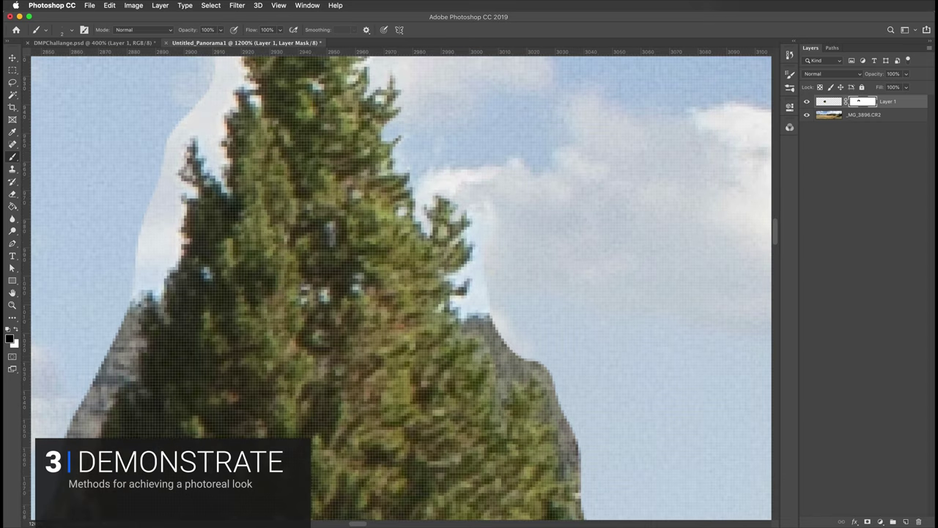
key(super+minus)
key(super+minus)
key(super+minus)
key(super+plus)
key(super+plus)
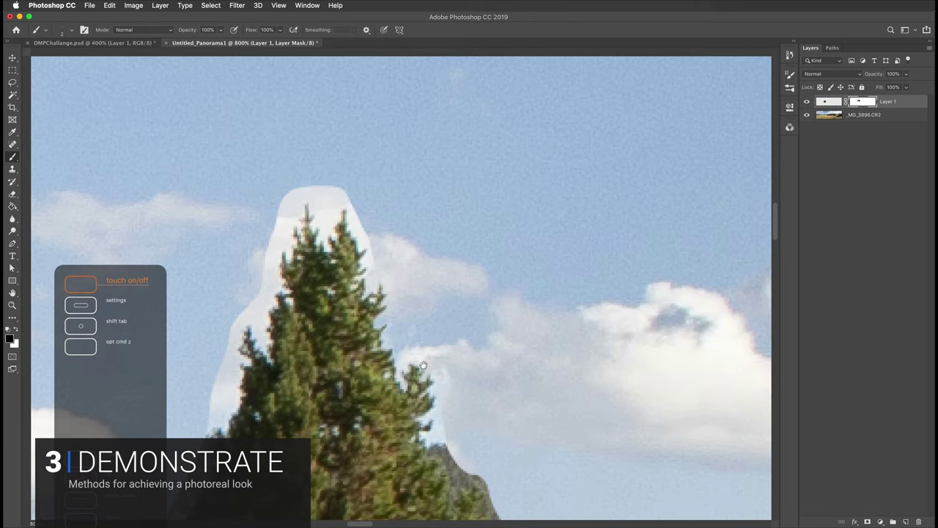
drag(378, 270, 382, 281)
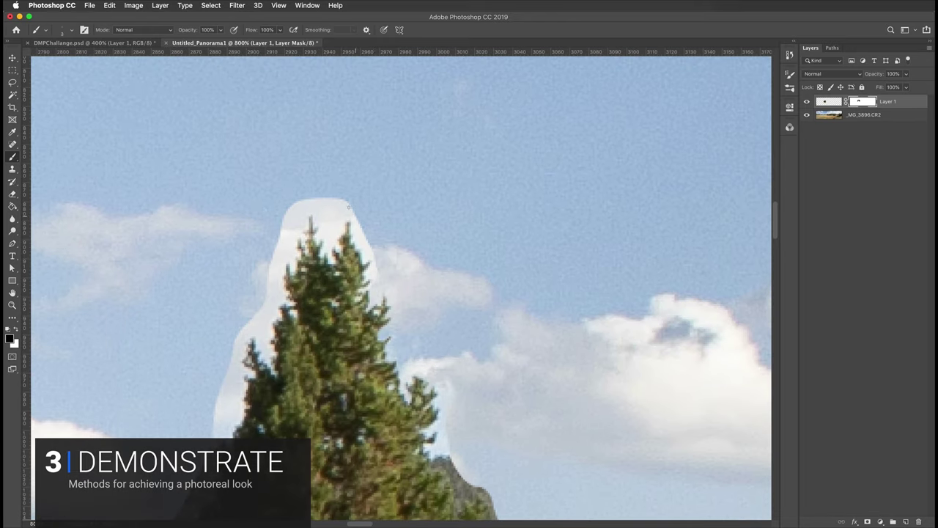
mouse_move(324, 215)
mouse_down()
mouse_move(349, 193)
mouse_move(359, 219)
mouse_move(352, 237)
mouse_move(368, 277)
mouse_up()
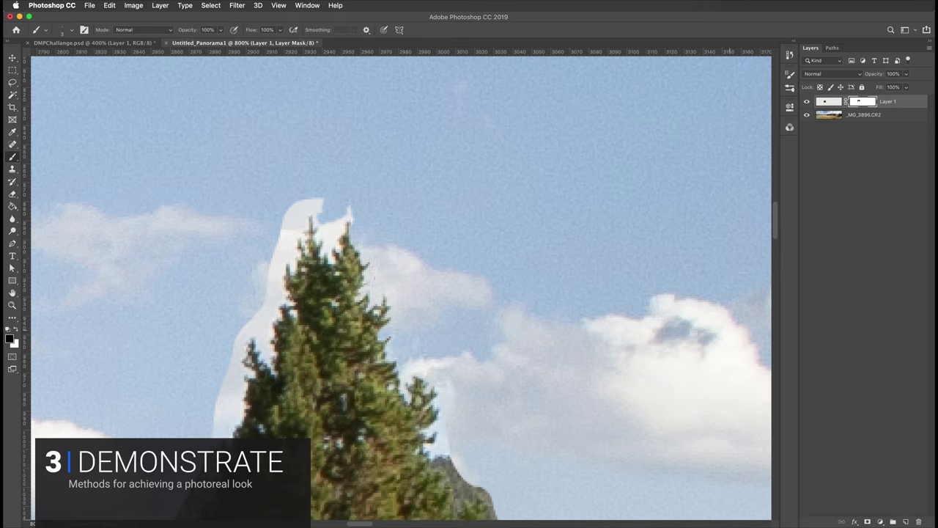
Add a mid-gray Solid Color fill layer beneath Layer 1 and paint out leftover sky specks on Layer 1's mask.
click(880, 521)
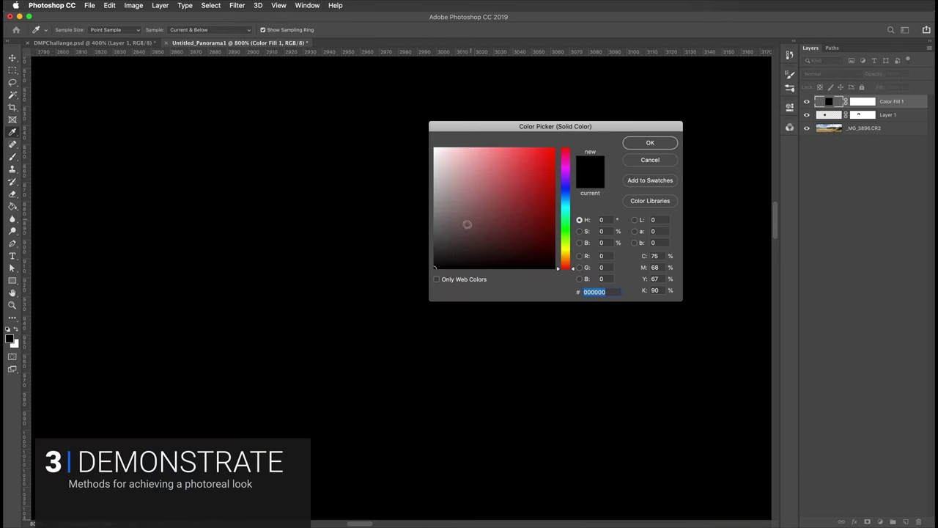
click(418, 212)
click(422, 212)
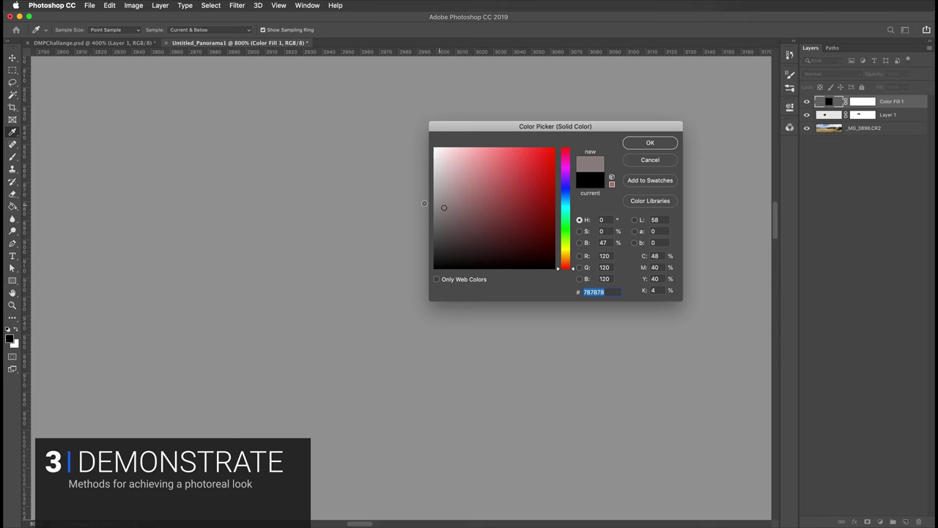
click(659, 147)
drag(831, 104, 832, 125)
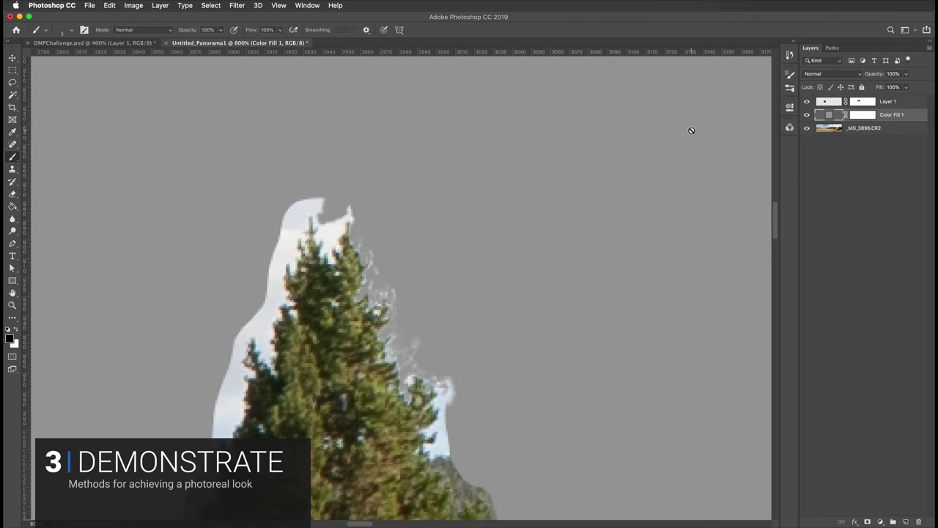
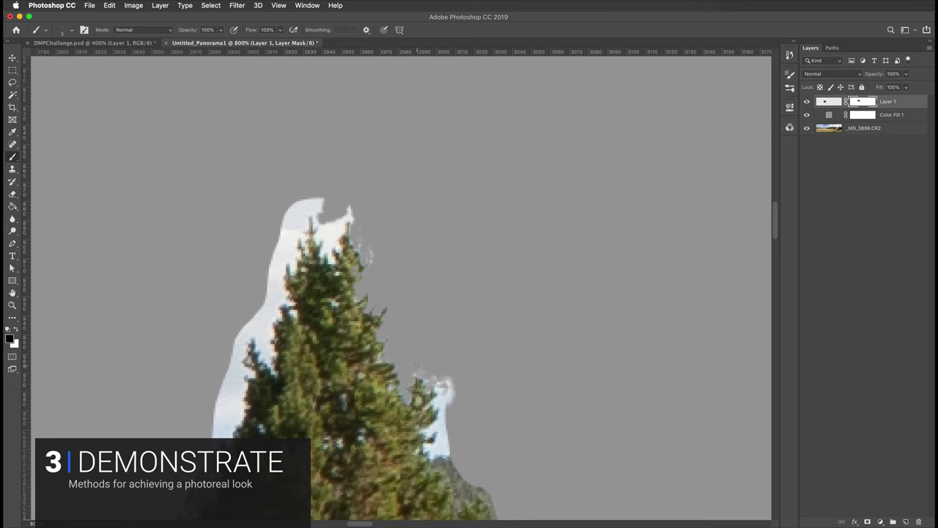
drag(443, 383, 448, 383)
Disable Layer 1's mask and select the sky around the tree with the Magic Wand at tolerance 32.
shift+click(862, 102)
drag(408, 291, 479, 251)
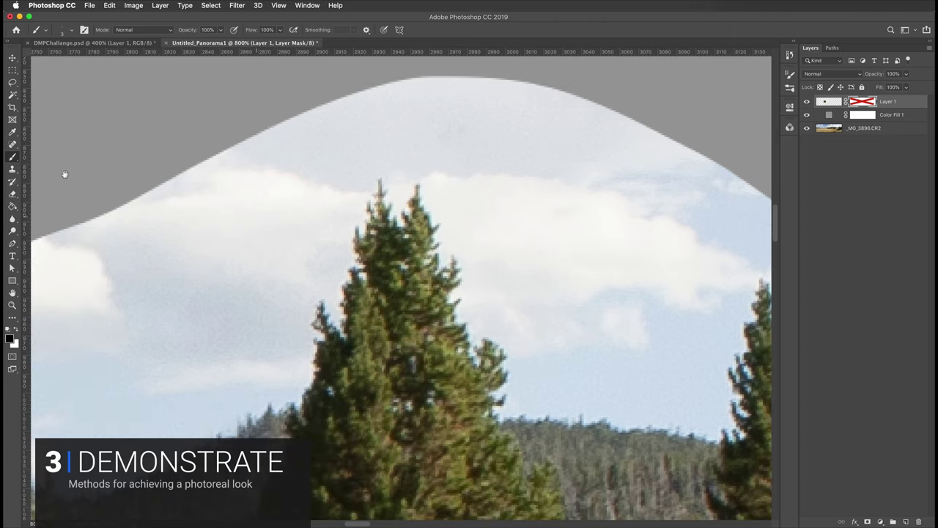
key(shift+w)
click(359, 274)
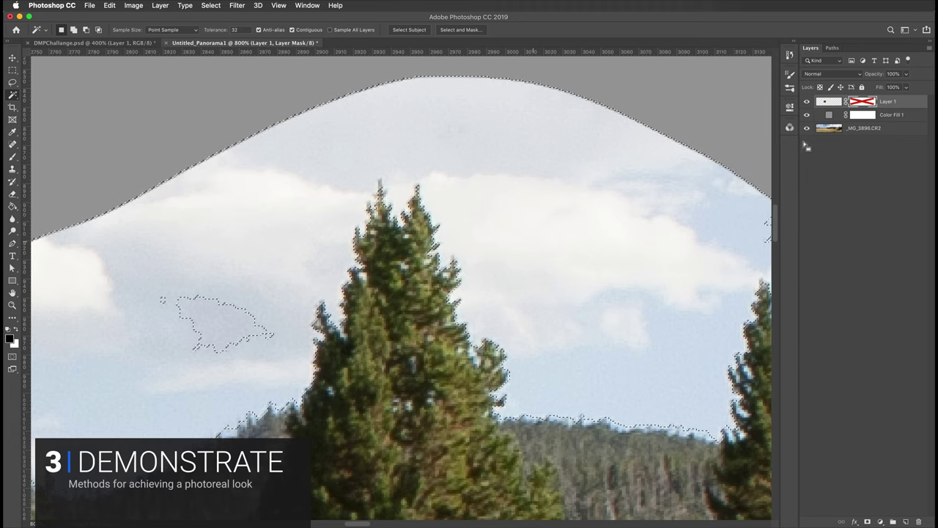
Try filling the sky selection on Layer 1's mask, and step the history back to the Magic Wand selection.
key(alt+BackSpace)
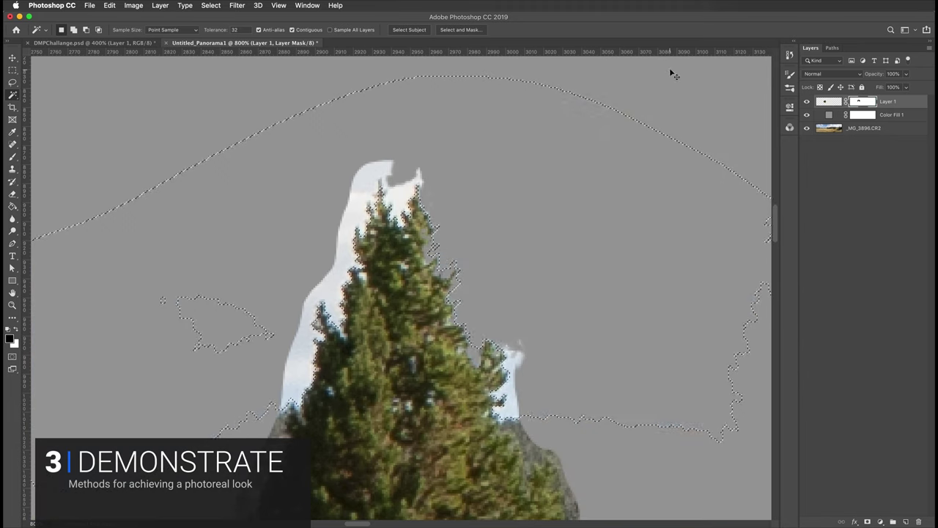
key(ctrl+z)
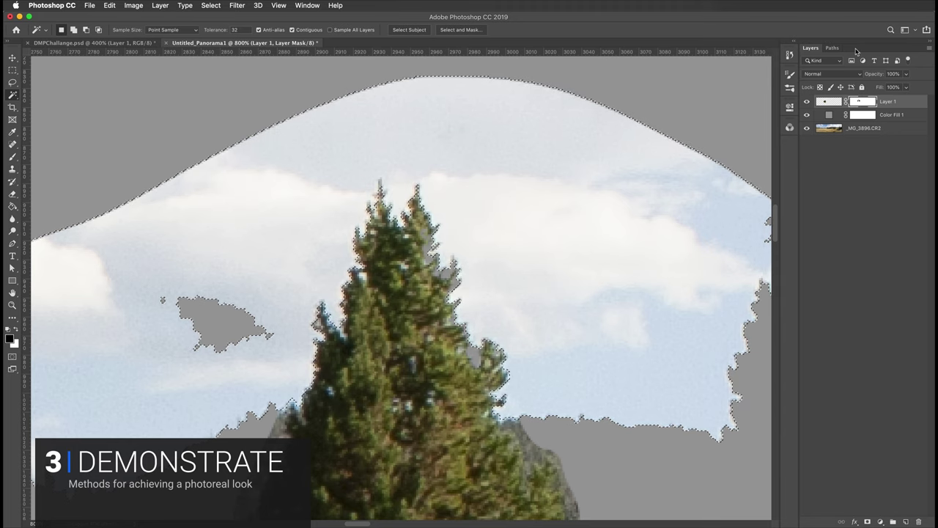
click(789, 55)
click(706, 216)
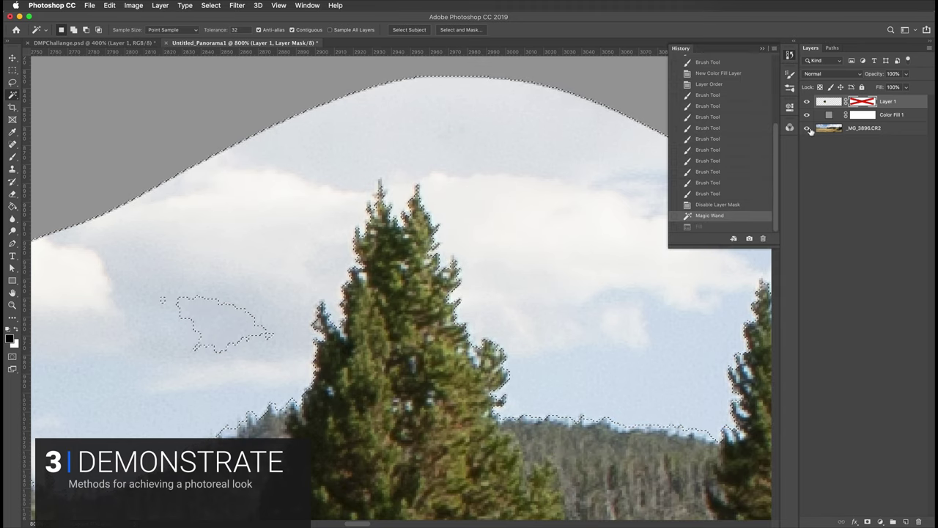
Re-enable Layer 1's mask, fill the sky selection on it to hide the sky around the tree, and deselect.
click(864, 104)
shift+click(863, 104)
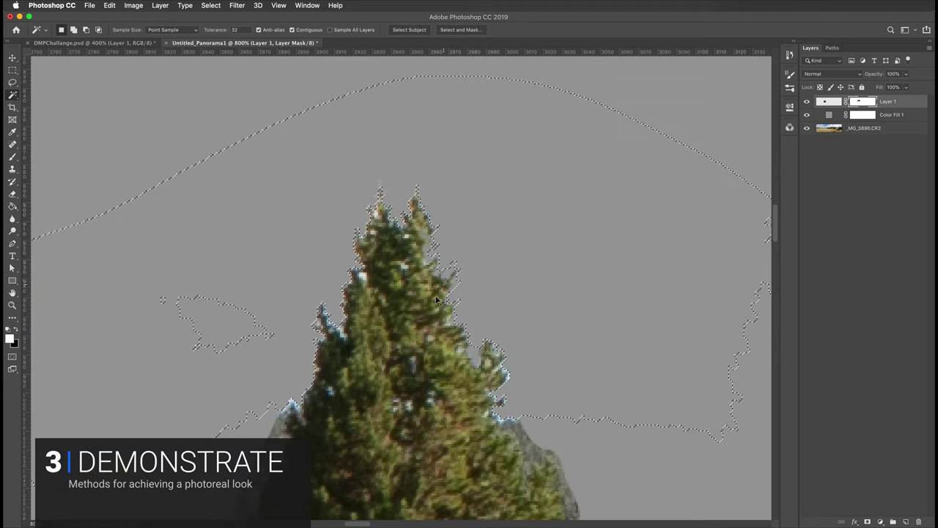
key(super+d)
scroll(482, 357, up, 3)
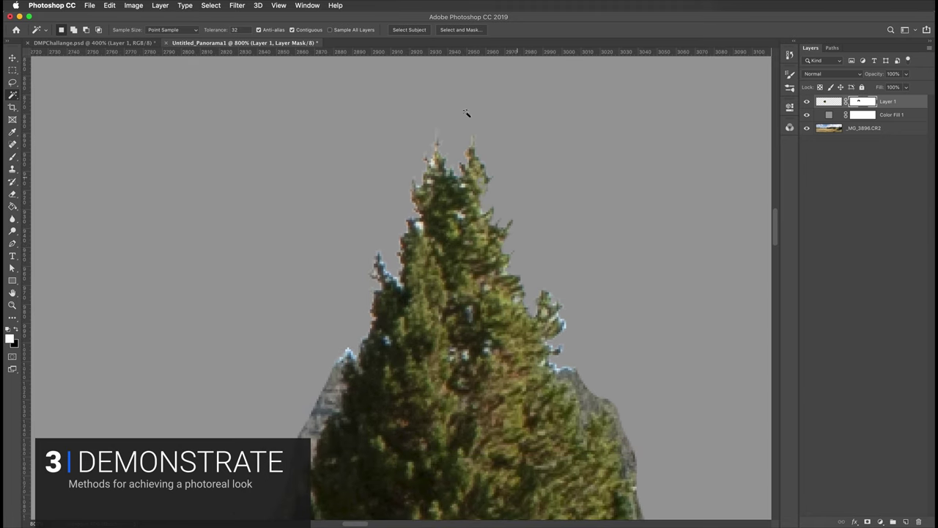
scroll(535, 382, up, 2)
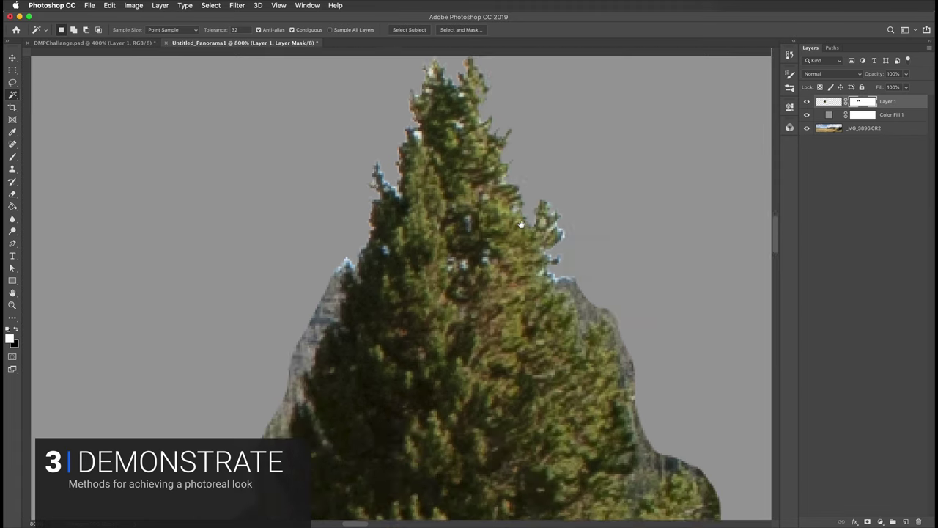
scroll(504, 391, down, 2)
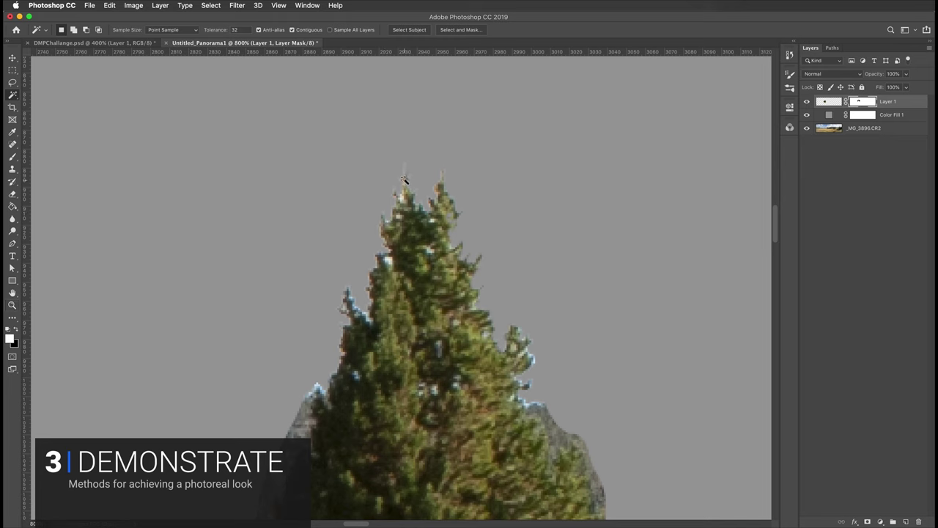
Try brushing out the fringe along the treetop's left edge on Layer 1's mask, and step the history back to Deselect.
key(b)
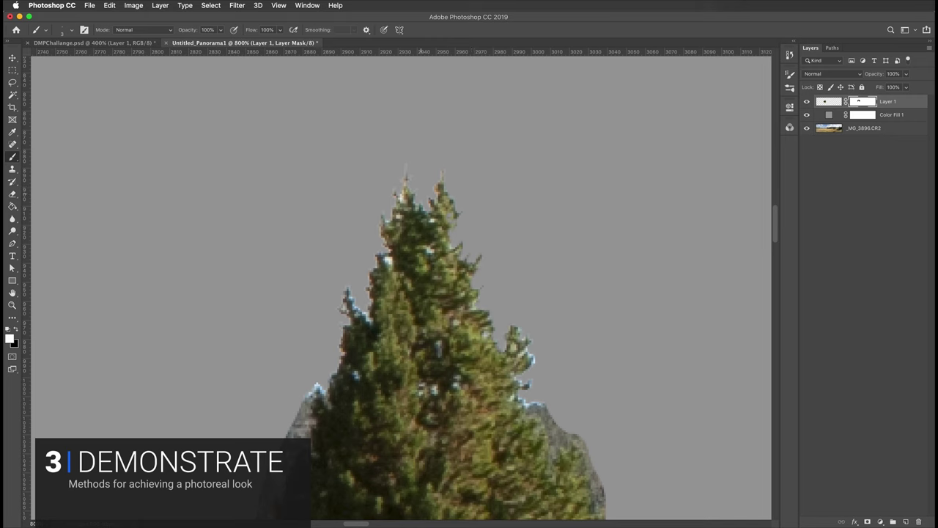
click(384, 205)
key(x)
click(384, 205)
drag(385, 243, 371, 251)
click(789, 55)
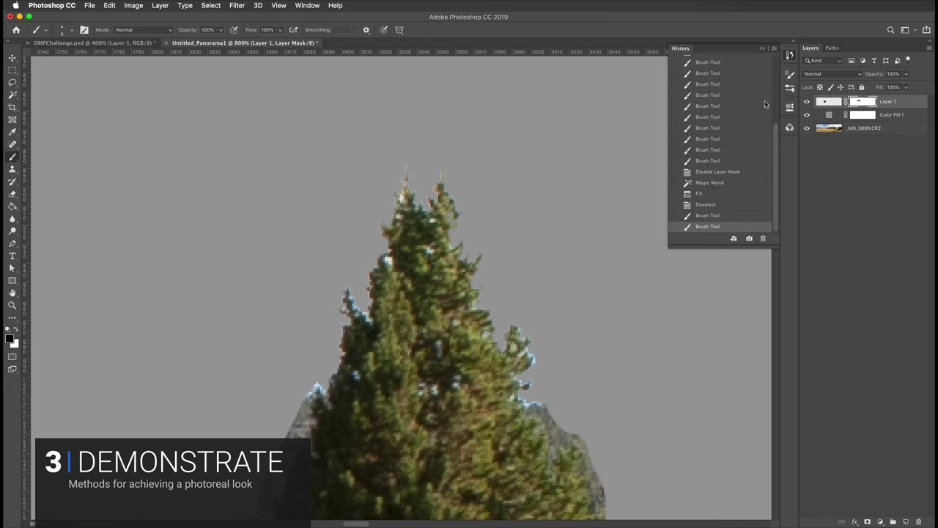
click(710, 205)
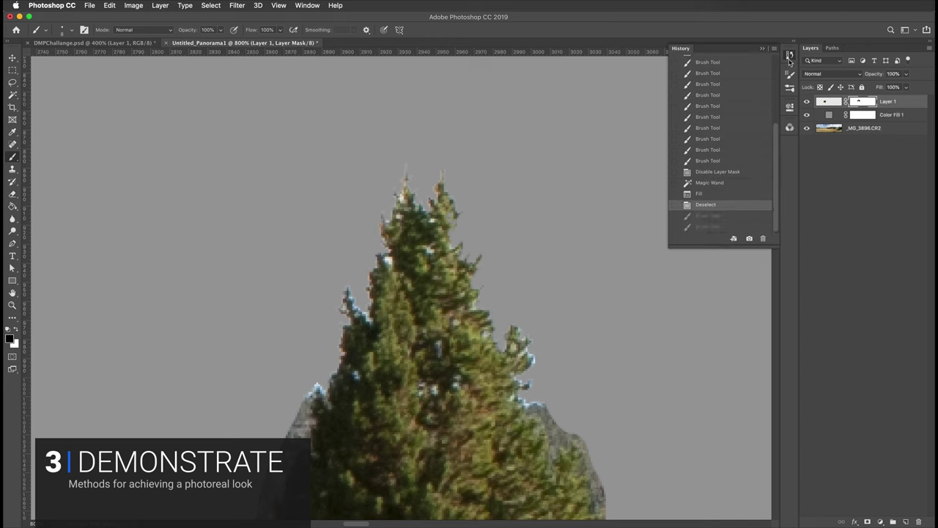
click(789, 55)
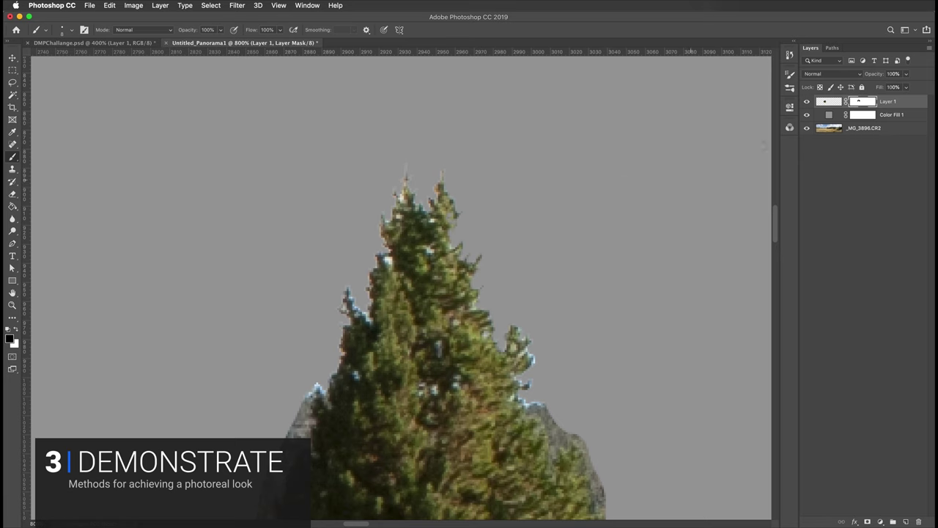
Hide the Color Fill 1 layer and move the tree on Layer 1 down in front of the forest.
click(807, 115)
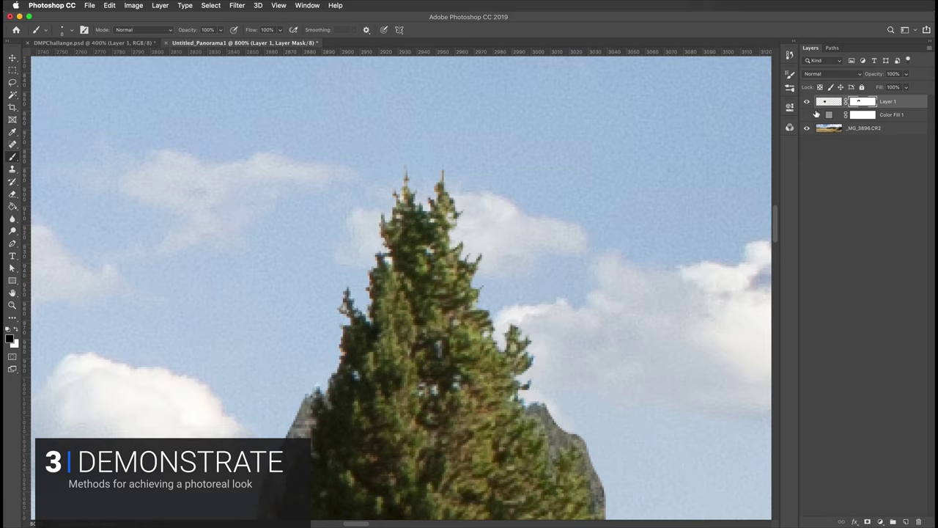
click(13, 58)
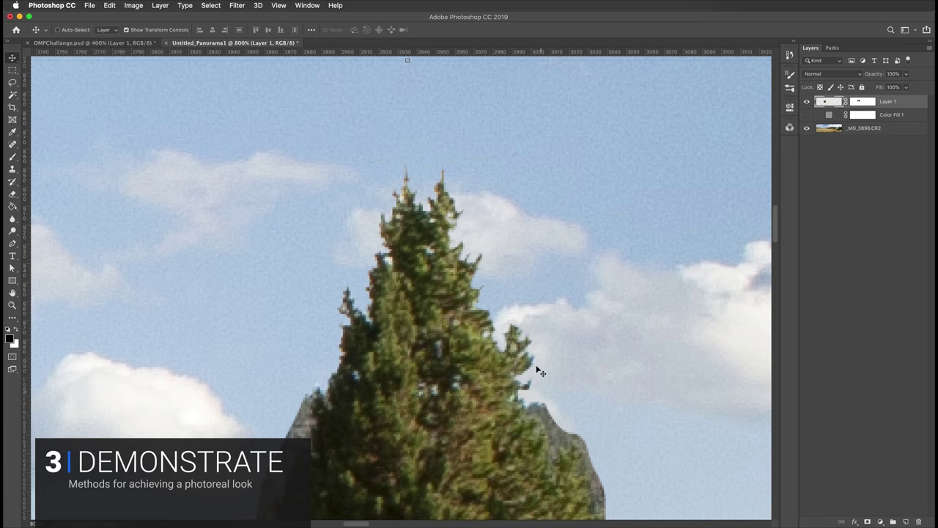
key(ctrl+r)
scroll(638, 210, down, 3)
key(ctrl+minus)
key(ctrl+r)
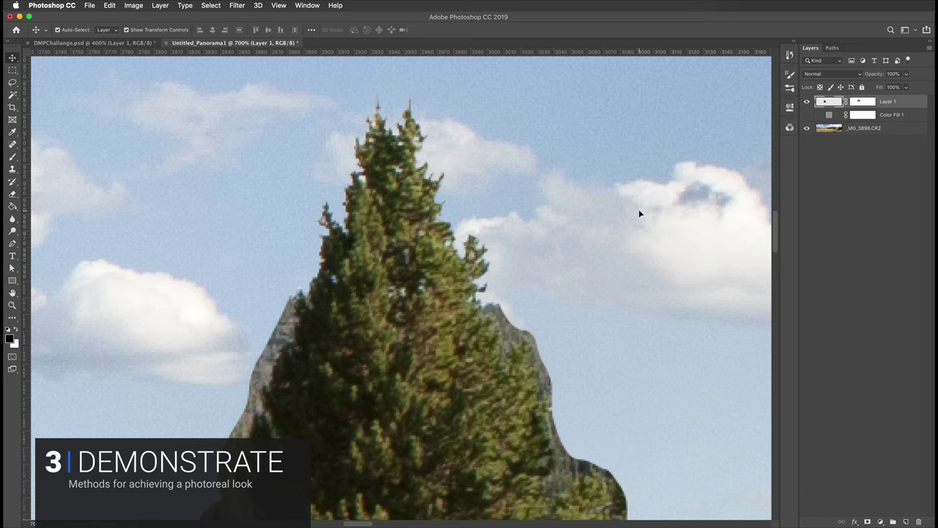
key(ctrl+minus)
key(ctrl+minus)
key(ctrl+minus)
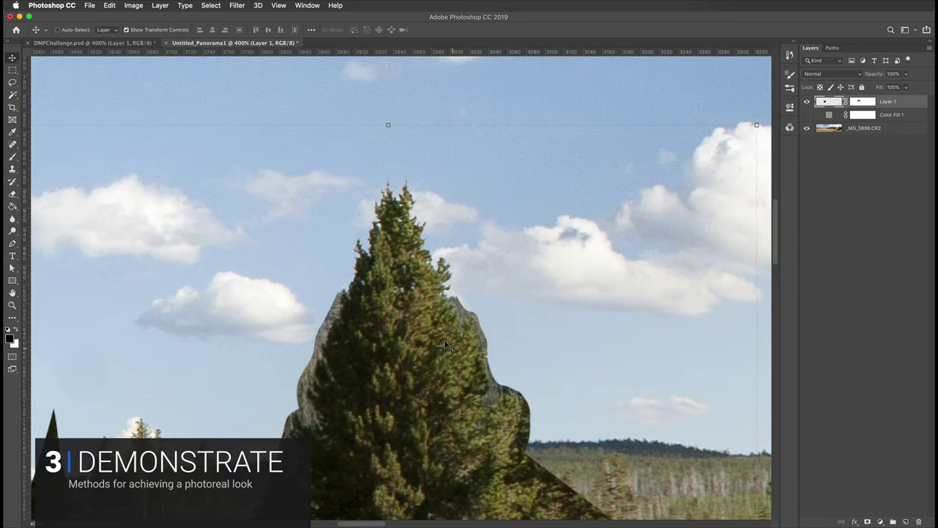
drag(418, 352, 483, 517)
scroll(454, 308, down, 5)
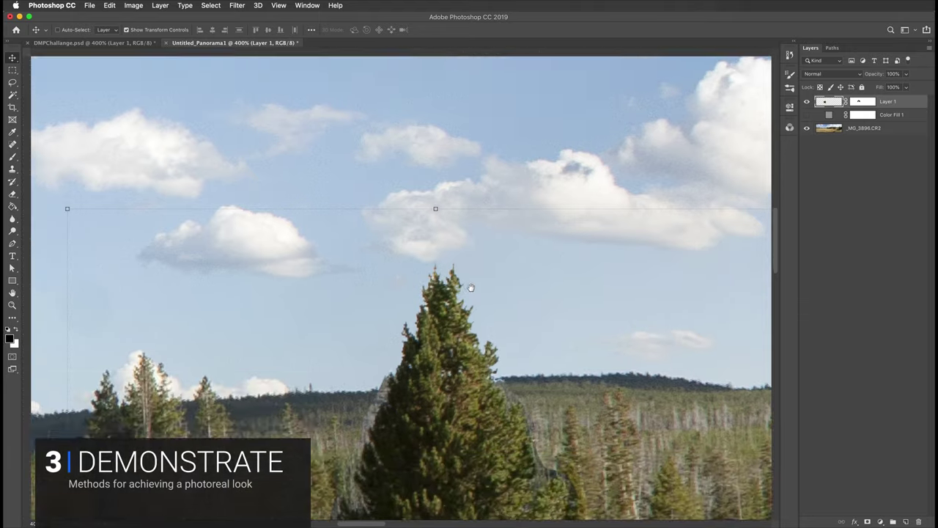
drag(408, 388, 382, 359)
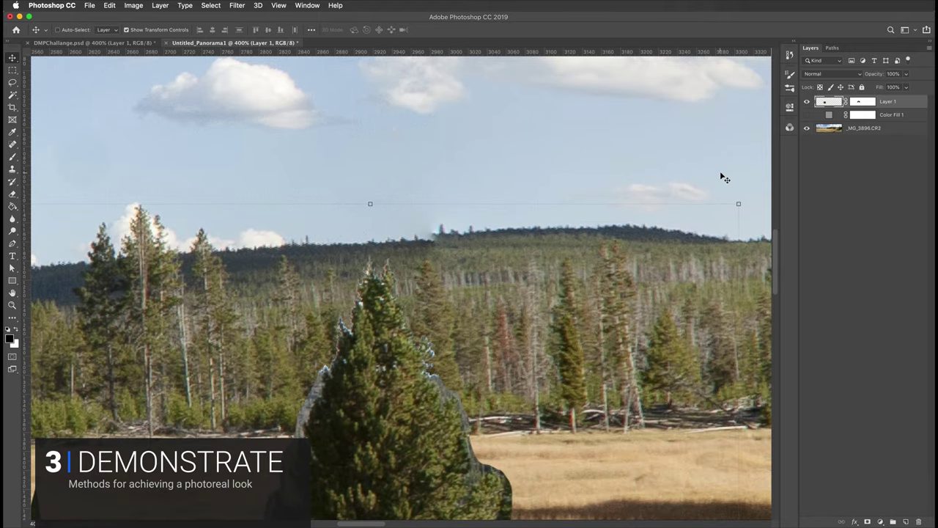
Move the tree back and forth between the sky and the forest to compare how its edges blend.
key(ctrl+plus)
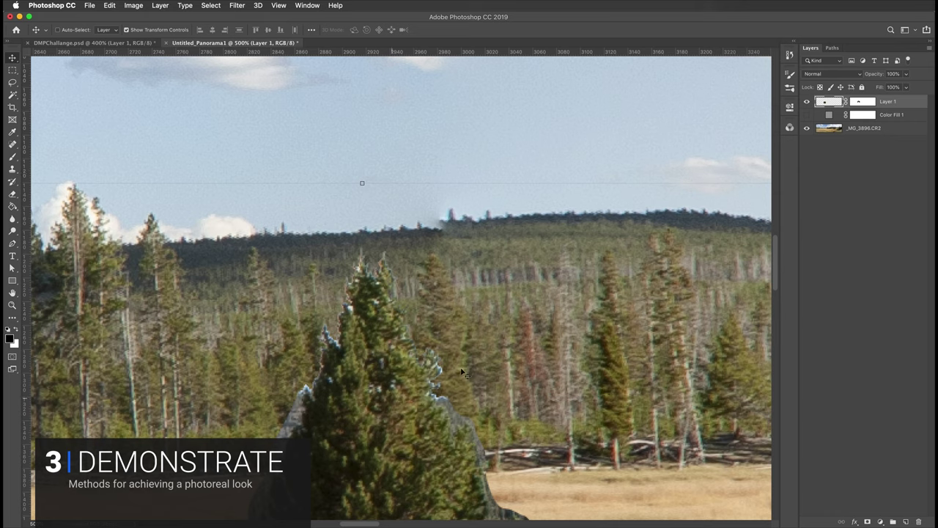
drag(396, 435, 422, 231)
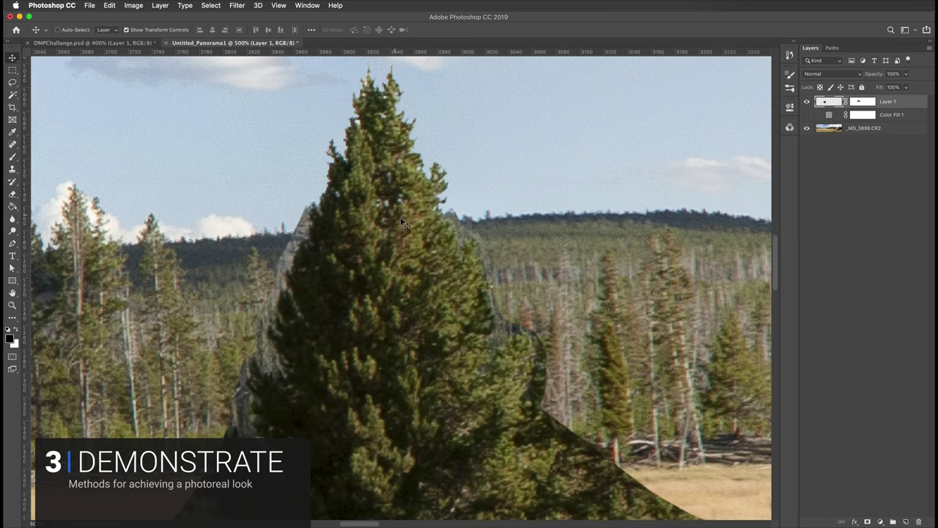
key(ctrl+z)
drag(387, 385, 424, 333)
key(ctrl+r)
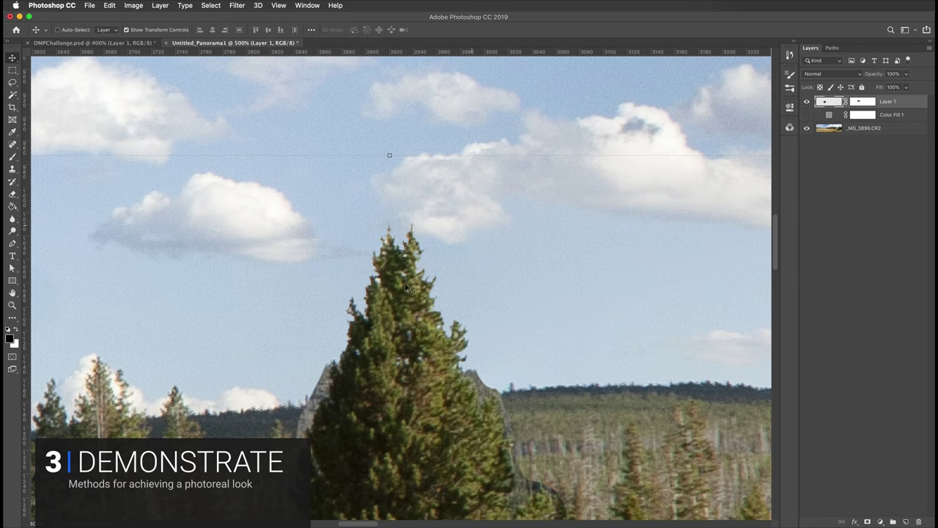
scroll(423, 245, down, 5)
drag(422, 245, 410, 424)
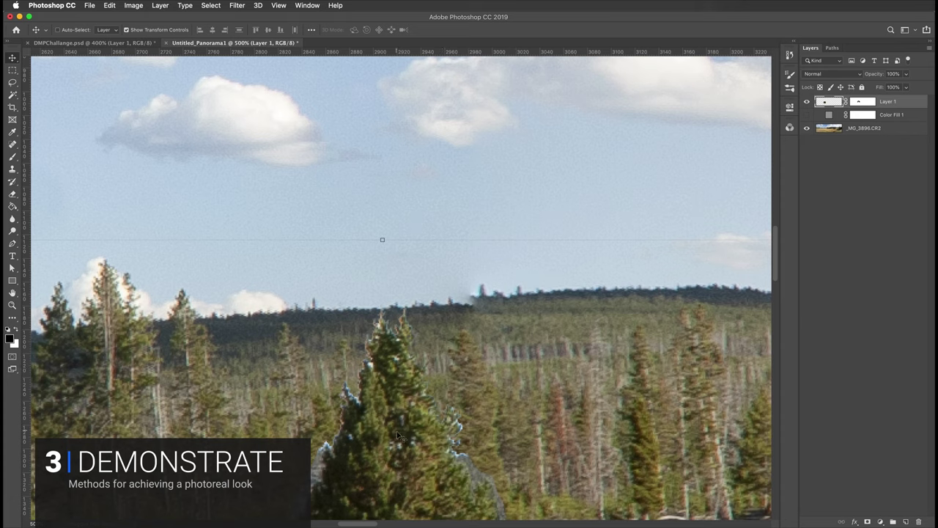
drag(403, 439, 382, 385)
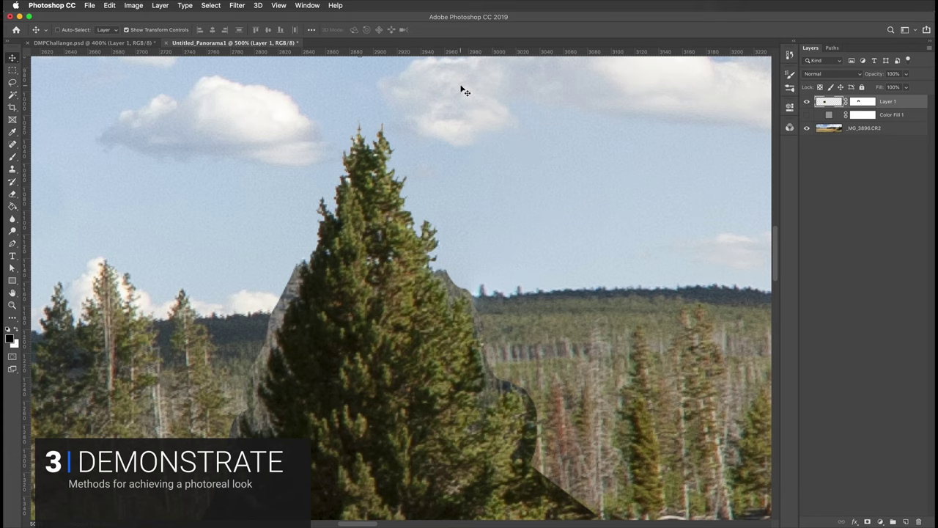
Move the tree down again so its top sits just below the forested hill line.
drag(394, 257, 359, 429)
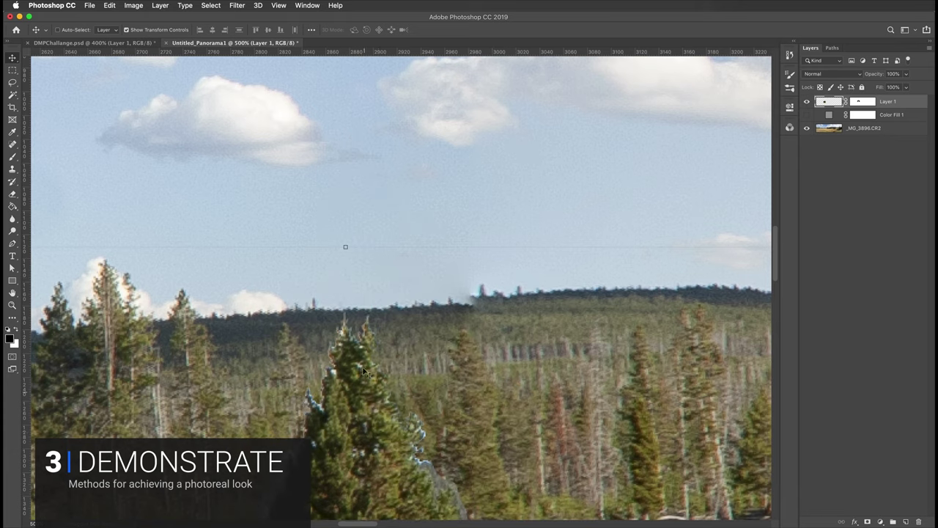
click(343, 272)
scroll(424, 368, down, 5)
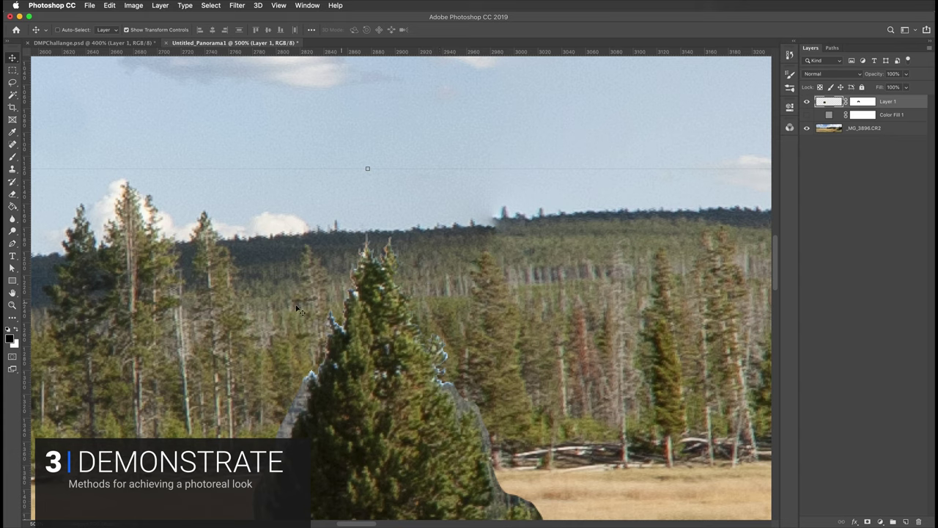
Try brushing the tree's edge on Layer 1's mask, and step the history back to the Move state.
key(b)
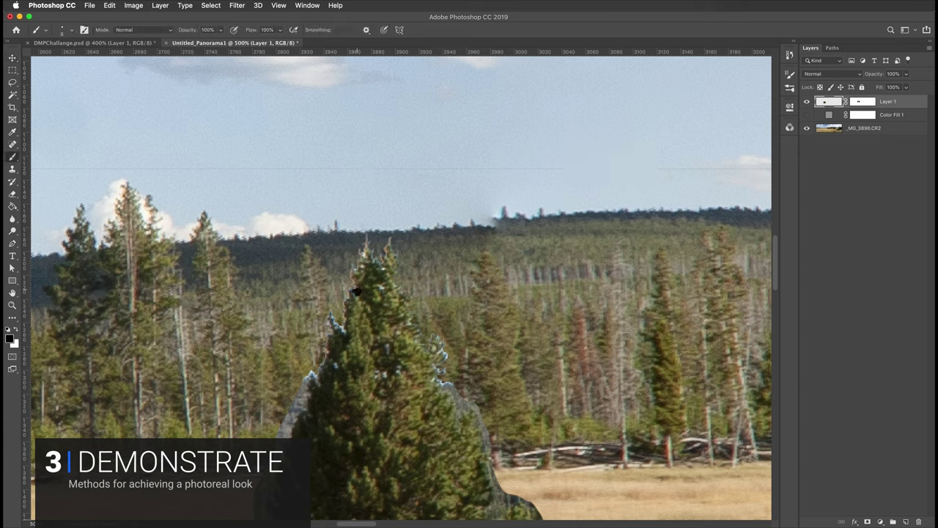
click(858, 104)
click(789, 55)
click(698, 215)
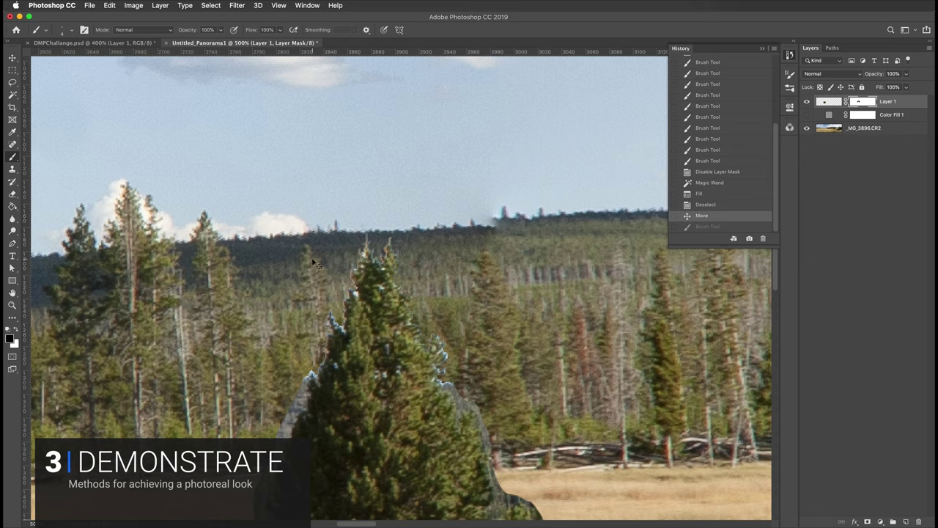
Add a new empty layer above Layer 1 and clip it to Layer 1.
key(super+plus)
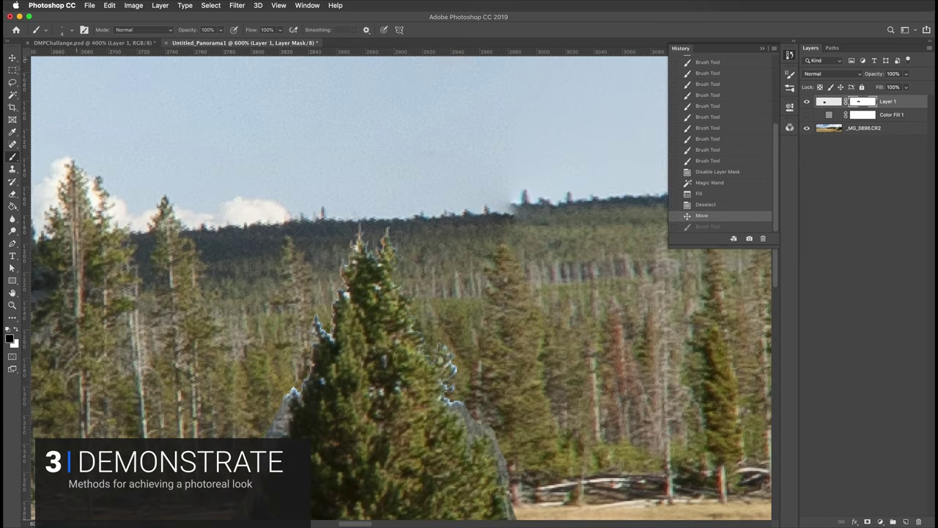
key(v)
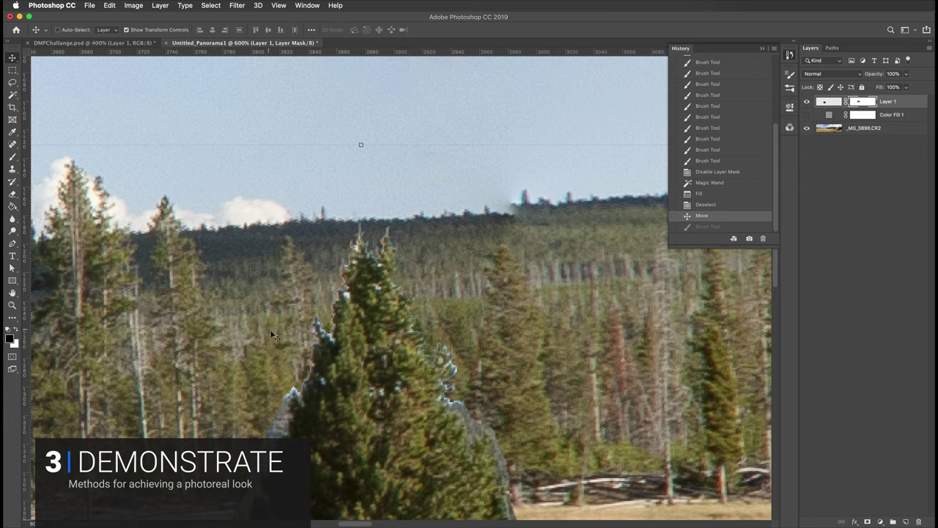
key(b)
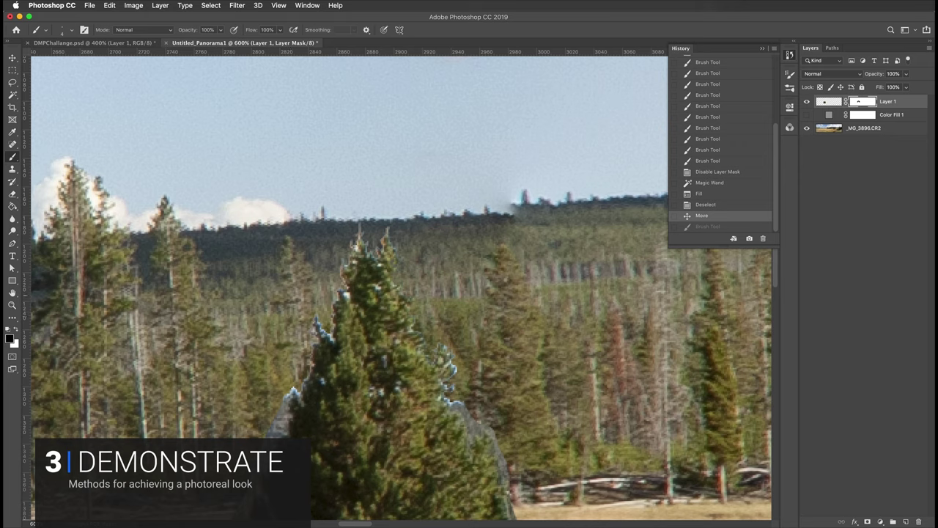
click(905, 521)
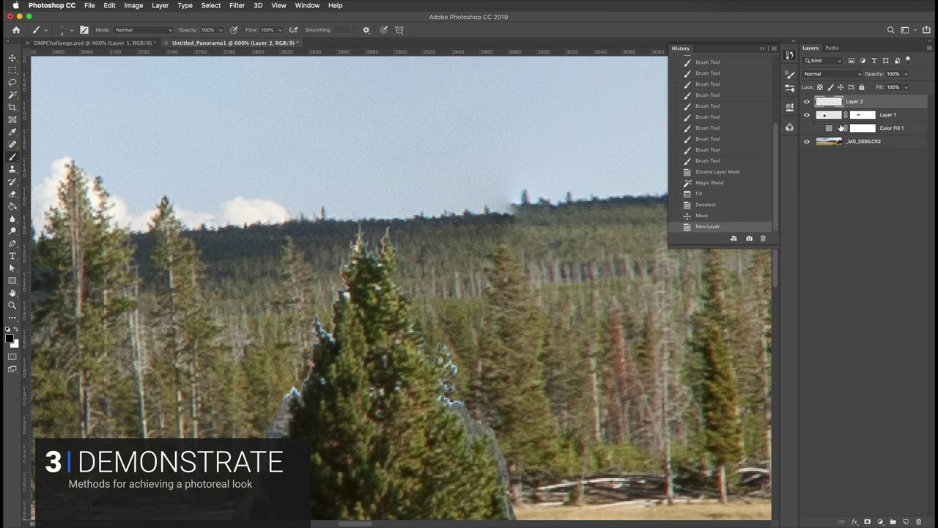
ctrl+click(829, 113)
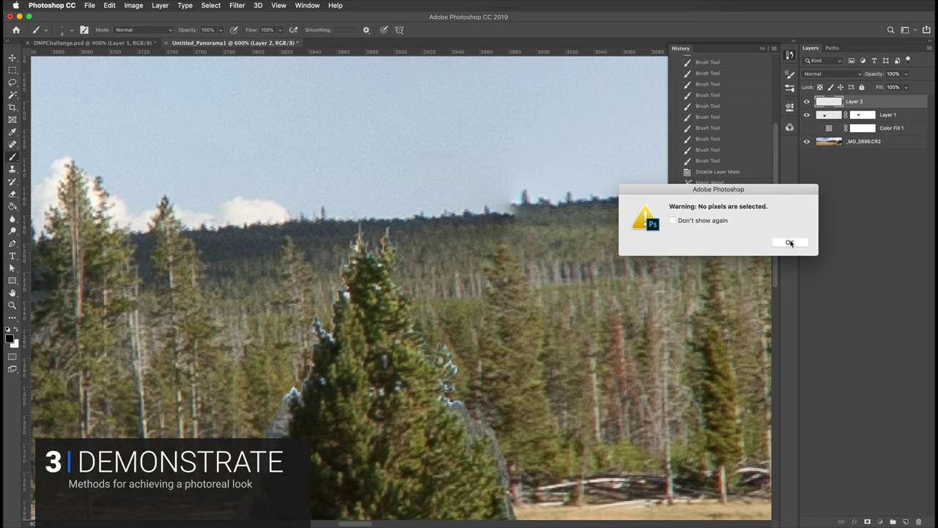
click(788, 242)
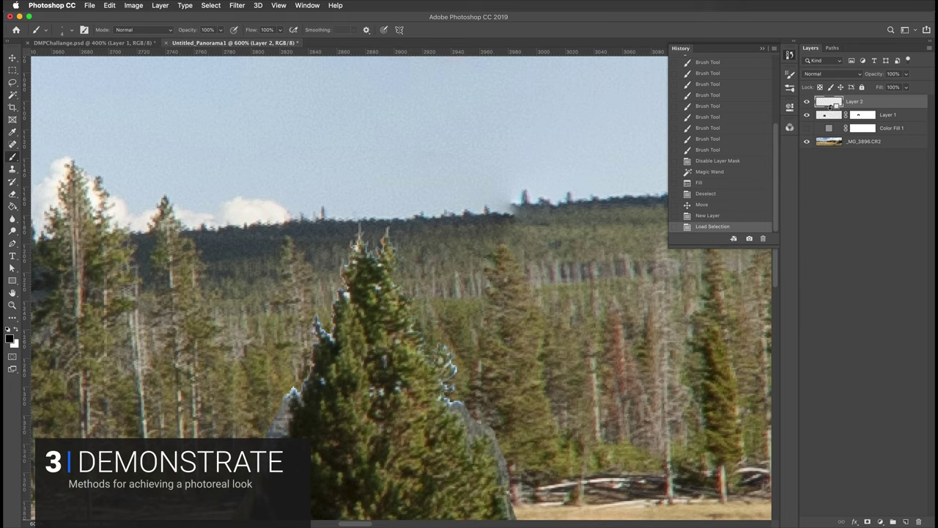
alt+click(839, 108)
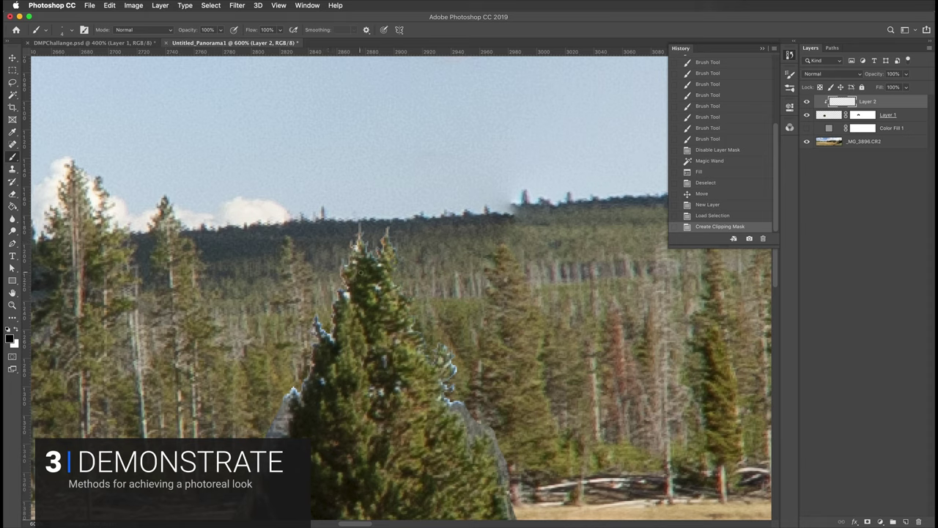
Try painting olive green over the tree on the clipped layer, and step the history back to Create Clipping Mask.
key(x)
key(x)
click(378, 280)
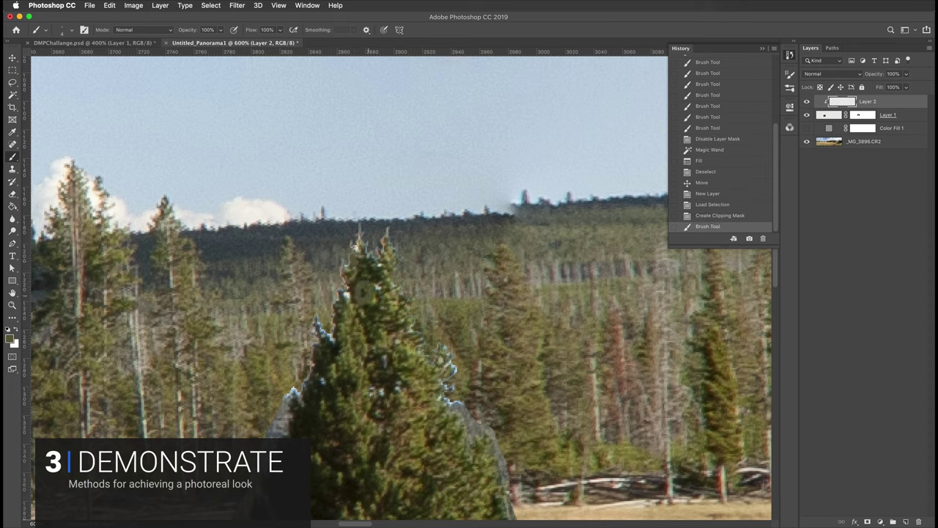
mouse_move(414, 378)
mouse_down()
mouse_move(423, 399)
mouse_move(418, 424)
mouse_move(439, 462)
mouse_move(428, 468)
mouse_up()
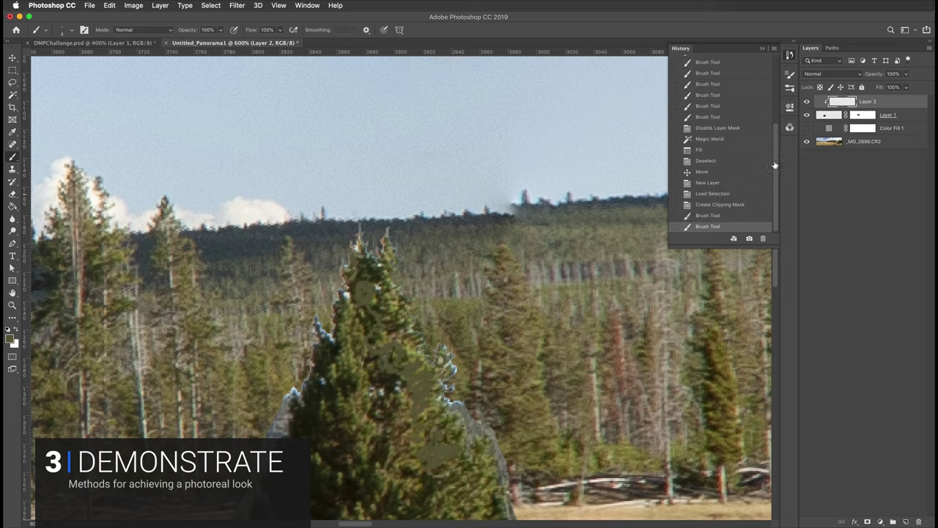
click(720, 204)
Enable Color Dynamics for the brush and set its brightness jitter to 3%.
click(789, 74)
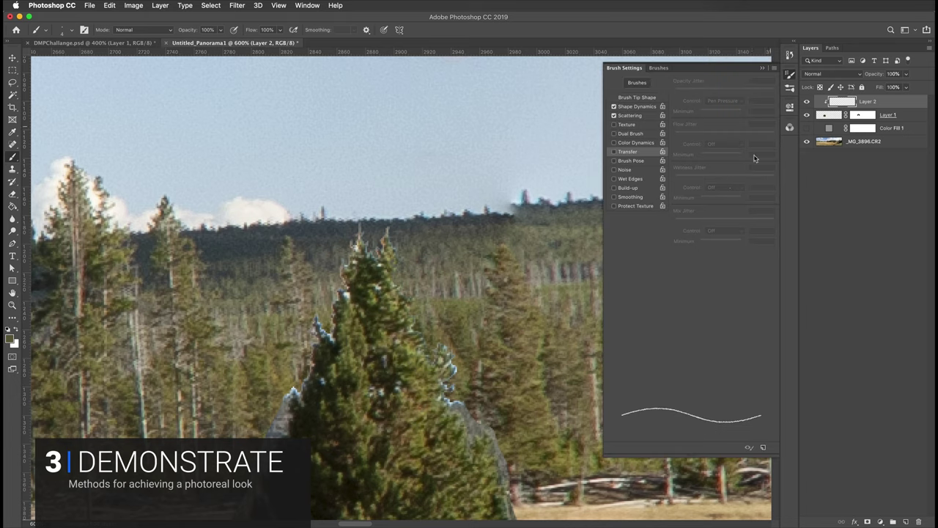
click(614, 142)
click(634, 143)
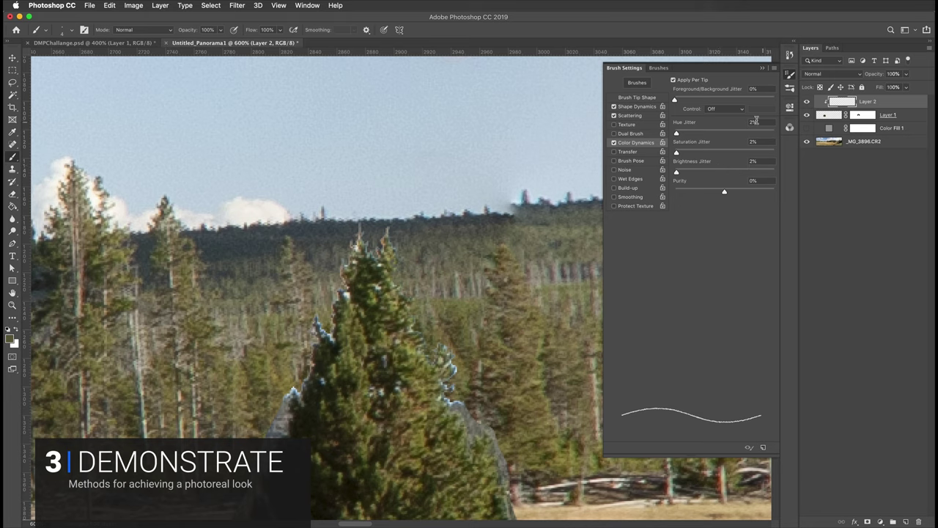
click(753, 162)
text(3)
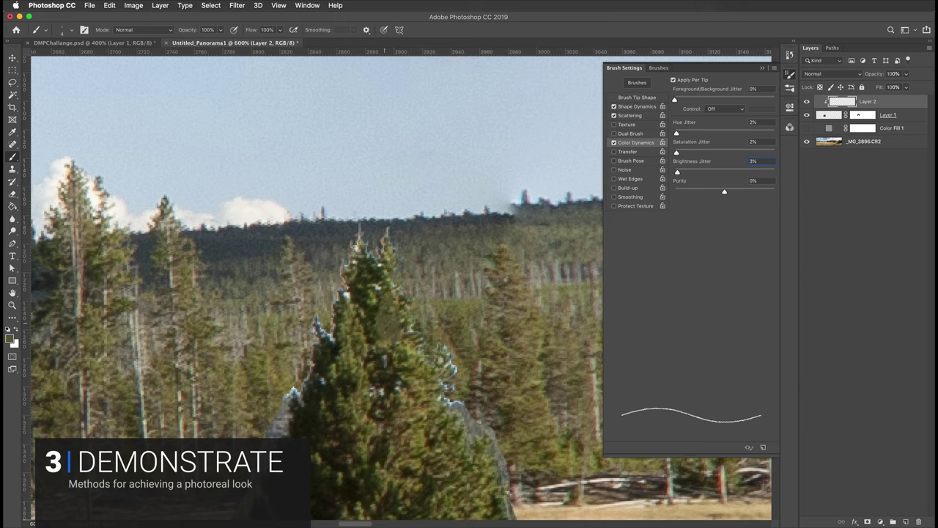
Try painting olive green over the middle of the tree on Layer 2 using an enlarged brush with Color Dynamics.
key(bracketright)
key(bracketright)
key(bracketright)
mouse_move(396, 366)
mouse_down()
mouse_move(430, 397)
mouse_move(404, 463)
mouse_move(400, 397)
mouse_move(353, 368)
mouse_move(384, 476)
mouse_move(436, 362)
mouse_move(354, 423)
mouse_move(421, 412)
mouse_move(382, 379)
mouse_move(382, 476)
mouse_move(425, 415)
mouse_move(353, 382)
mouse_move(337, 474)
mouse_move(417, 462)
mouse_move(415, 388)
mouse_move(342, 401)
mouse_move(393, 451)
mouse_move(373, 480)
mouse_move(395, 396)
mouse_move(380, 456)
mouse_up()
key(bracketright)
key(bracketright)
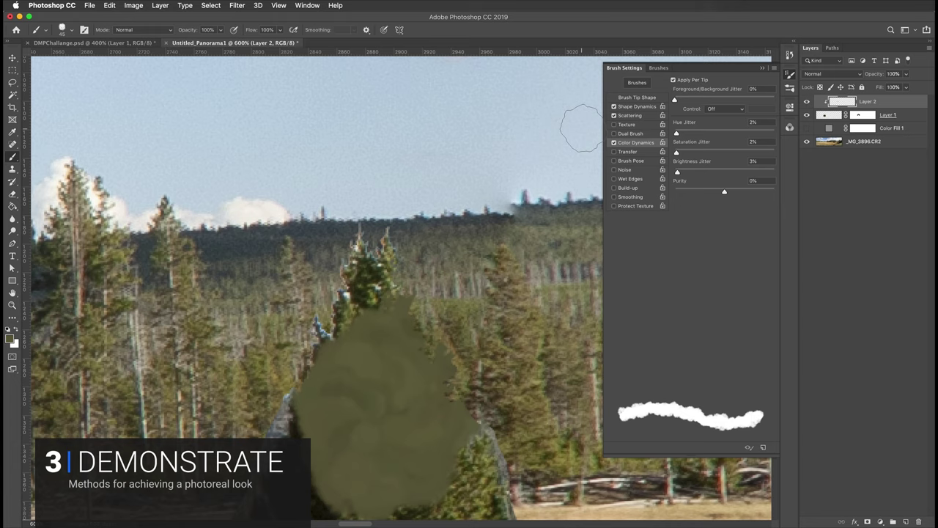
Try painting flat olive over the tree without Color Dynamics, re-enable it, and step the history back to Create Clipping Mask.
click(614, 142)
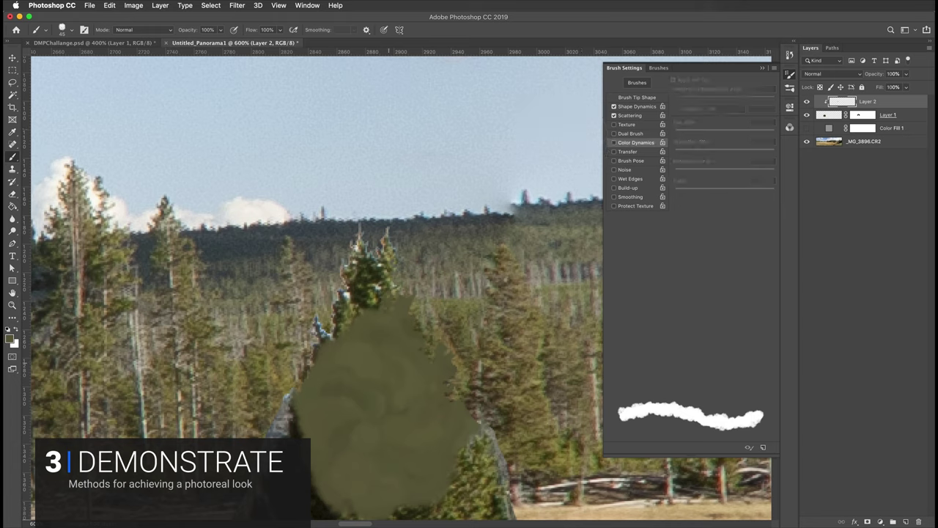
drag(352, 323, 372, 307)
mouse_move(469, 439)
mouse_down()
mouse_move(482, 458)
mouse_move(473, 484)
mouse_up()
drag(345, 293, 285, 417)
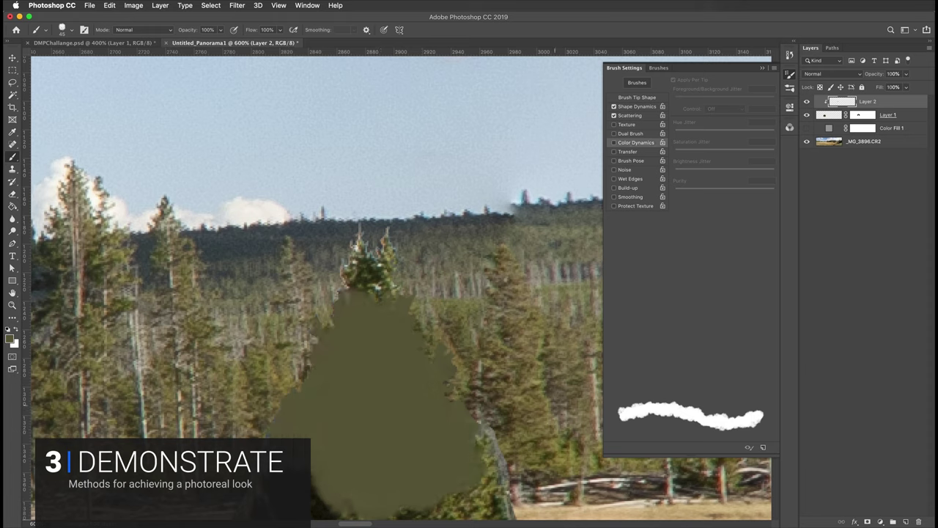
click(614, 142)
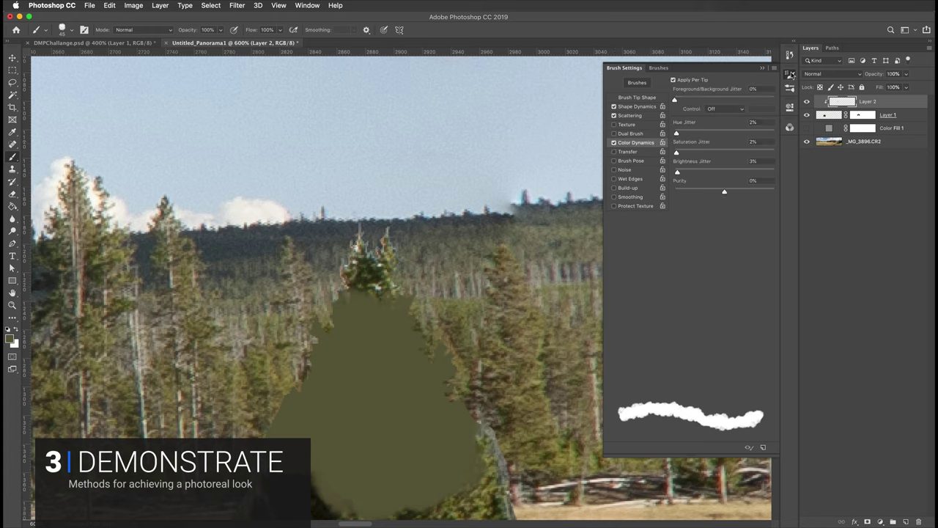
click(789, 55)
click(722, 193)
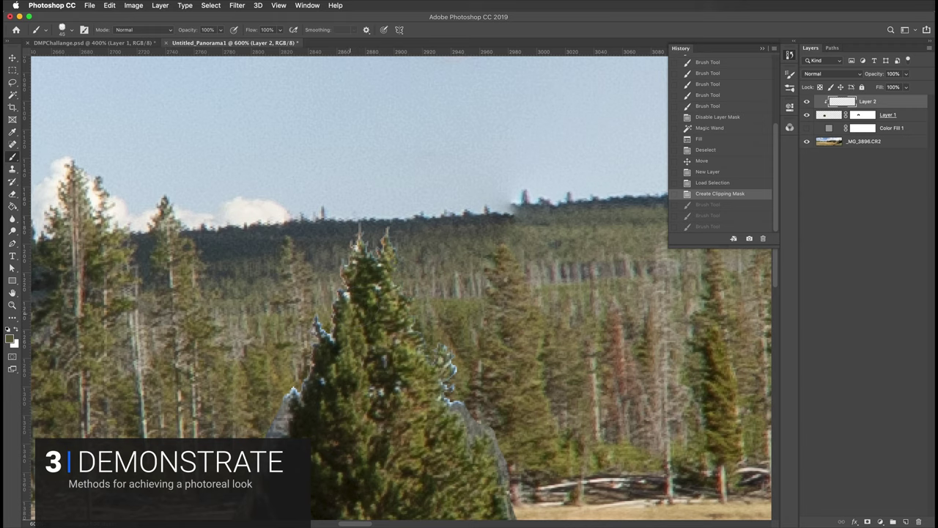
Shrink the brush and start covering the light fringe around the treetop on Layer 2 with colours sampled from the tree.
key(bracketleft)
key(bracketleft)
drag(345, 281, 344, 270)
alt+click(344, 269)
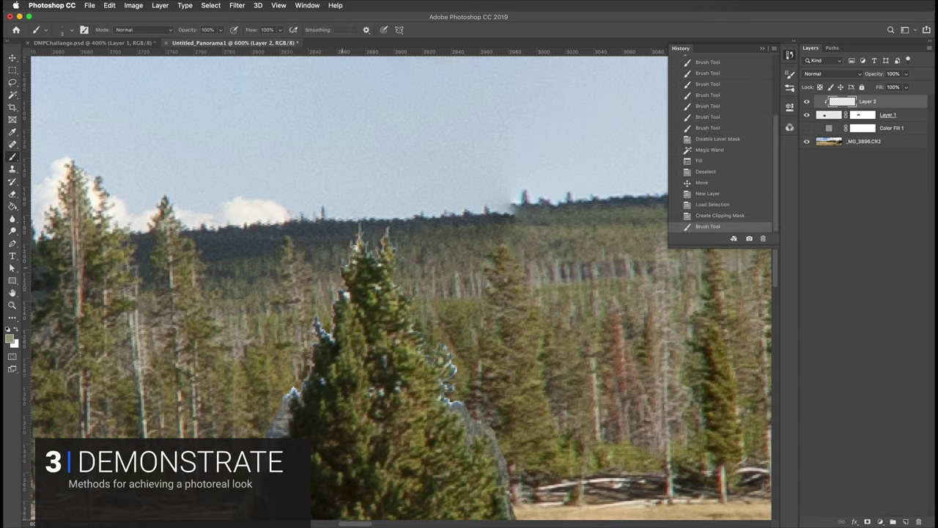
click(359, 258)
alt+click(355, 262)
alt+click(360, 258)
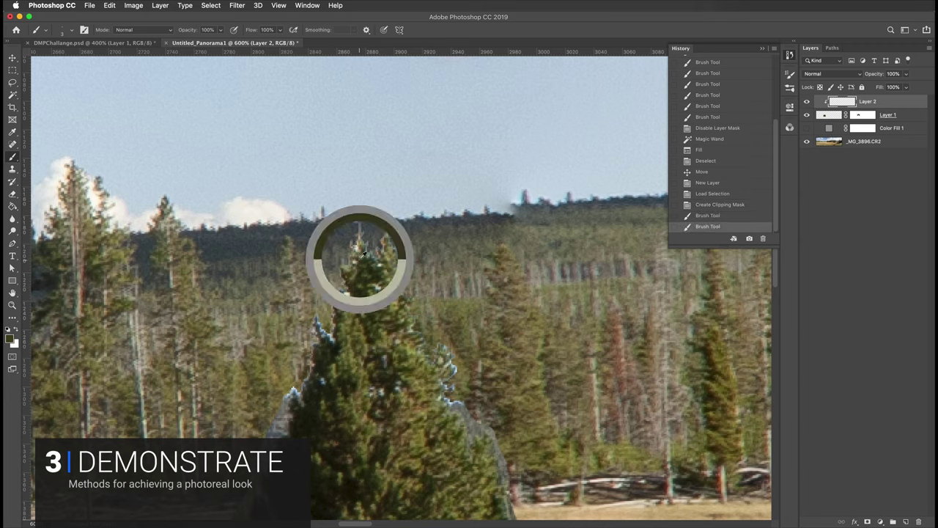
click(365, 257)
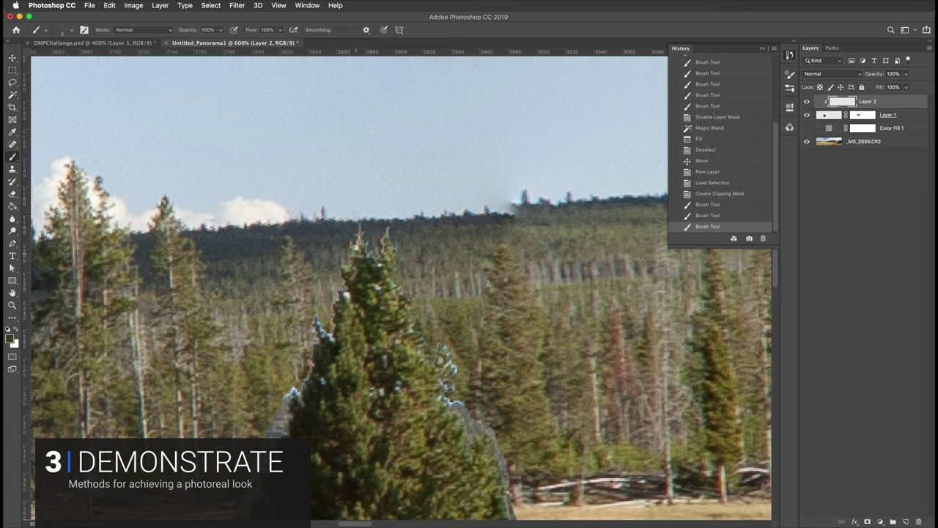
Paint over the bright pixels on the treetop's left tip with sampled light and dark greens.
click(353, 244)
alt+click(361, 242)
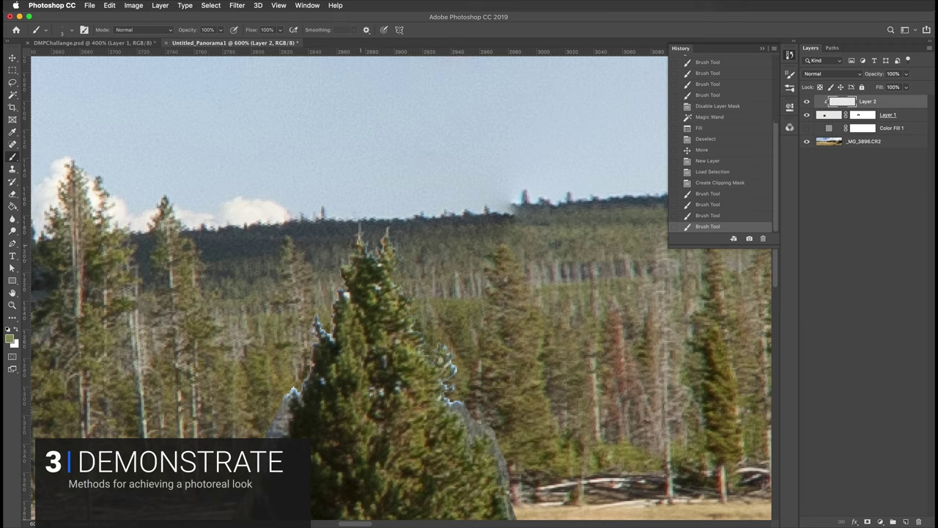
click(366, 249)
alt+click(366, 248)
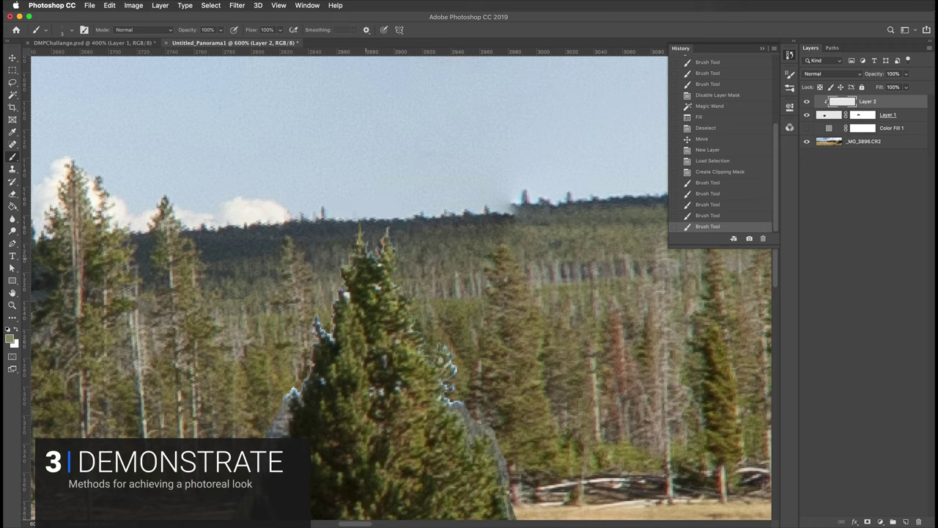
click(369, 257)
alt+click(367, 257)
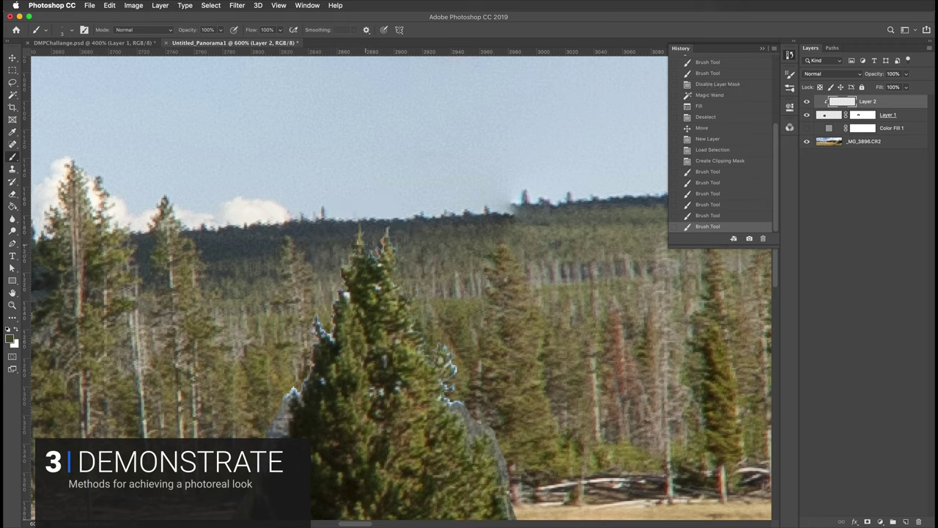
click(371, 253)
Sample dark greens below the tree's tips and cover the white fringe on its upper left edge.
click(384, 276)
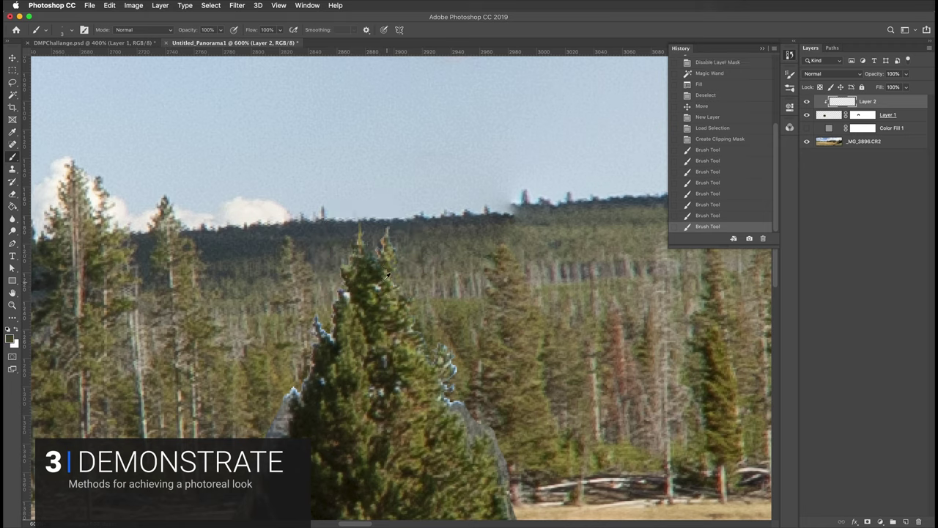
click(388, 286)
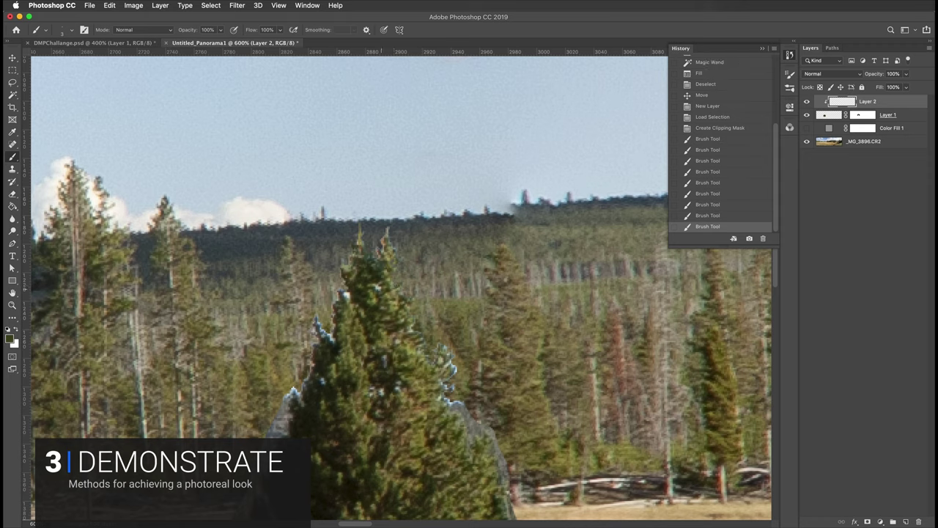
click(379, 288)
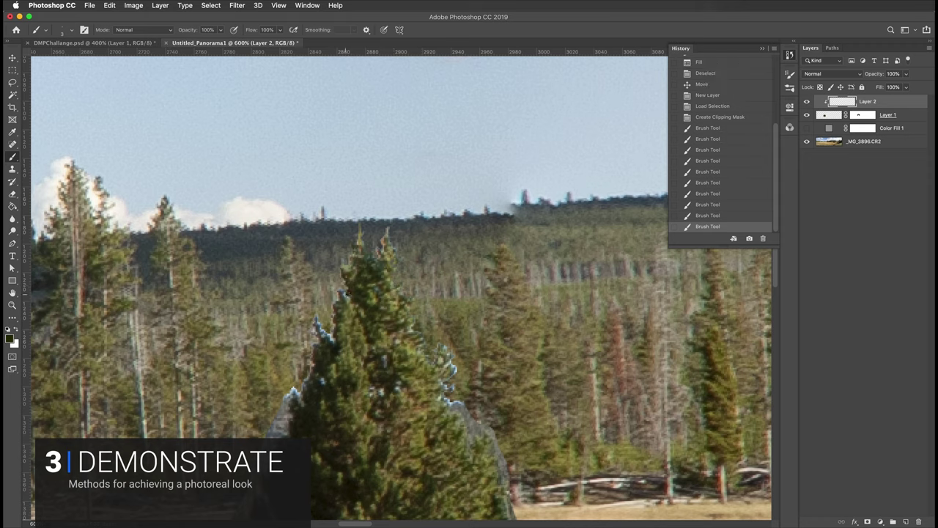
click(347, 296)
click(351, 294)
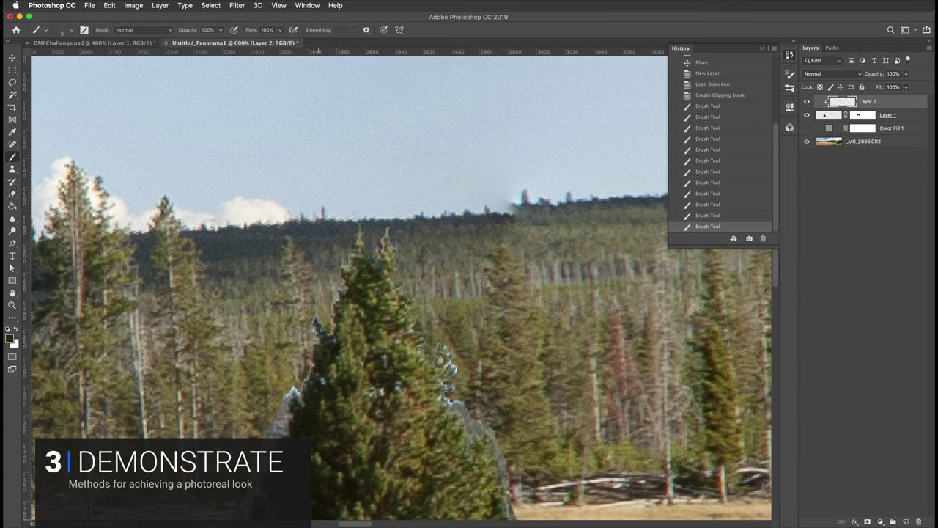
Paint the bluish-white branch tips midway down the tree's left edge with sampled dark and olive greens.
click(328, 343)
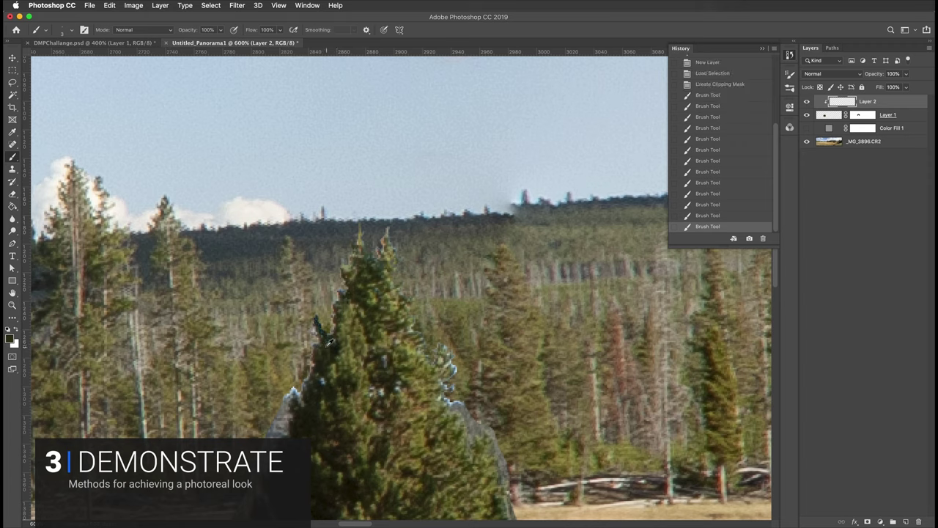
click(321, 326)
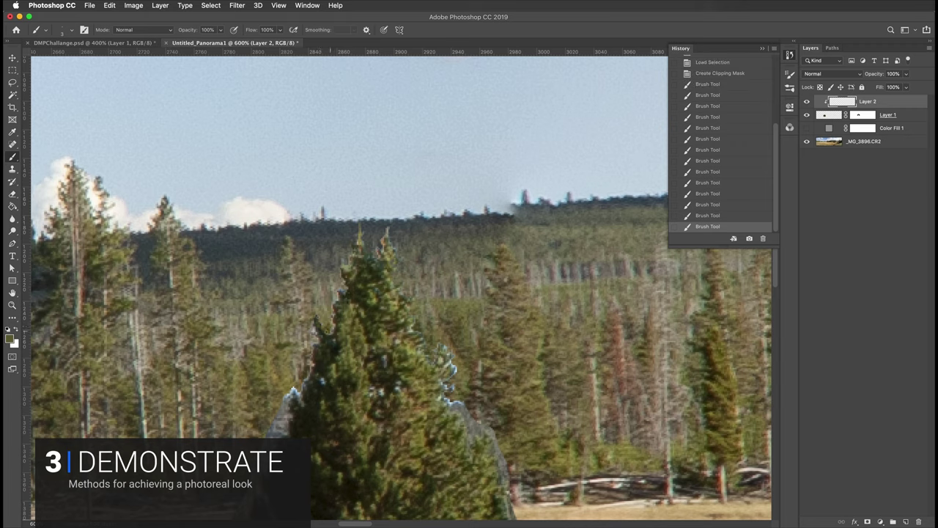
click(325, 355)
click(325, 354)
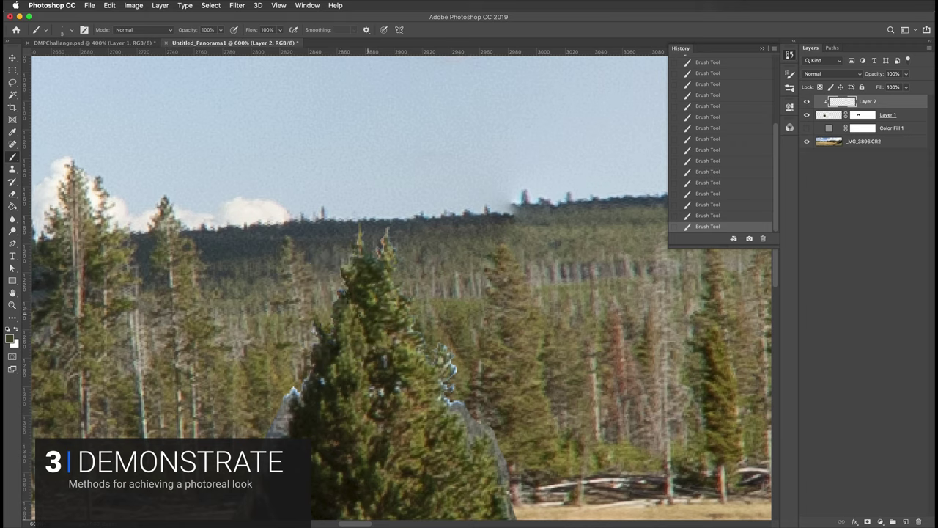
Cover the bright fringe along the tree's right edge and the light gaps inside the foliage with sampled foliage colours.
alt+click(350, 308)
alt+click(350, 287)
alt+click(407, 305)
alt+click(412, 330)
alt+click(422, 354)
alt+click(448, 359)
alt+click(448, 369)
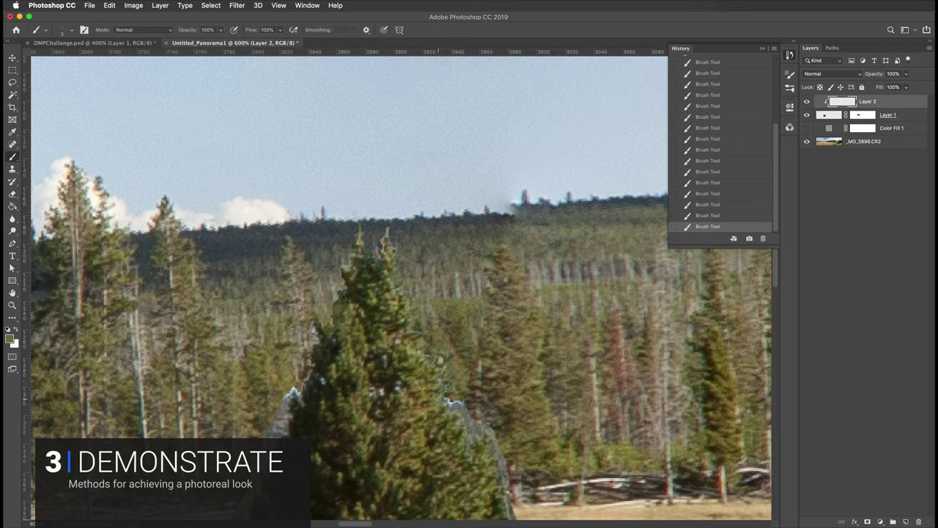
alt+click(449, 403)
alt+click(381, 388)
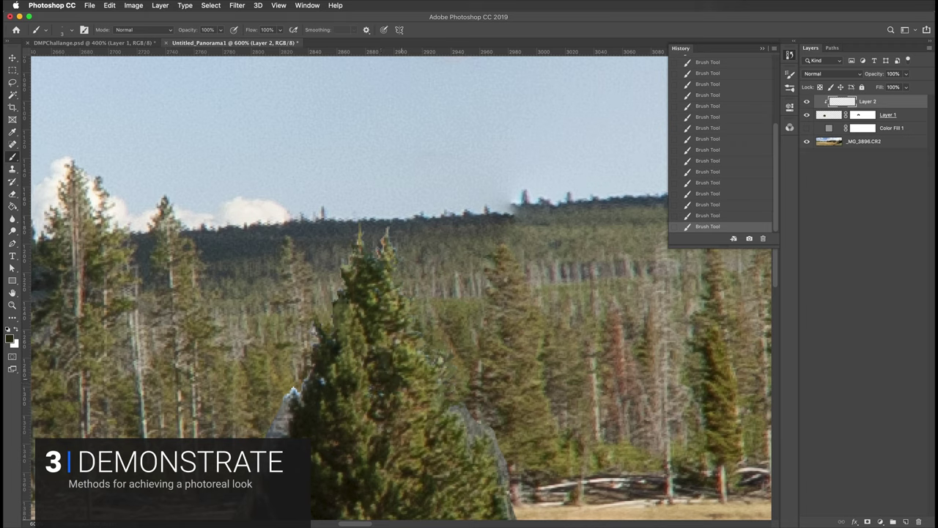
Toggle Layer 2's visibility repeatedly to compare the tree with and without the painted edges.
click(807, 103)
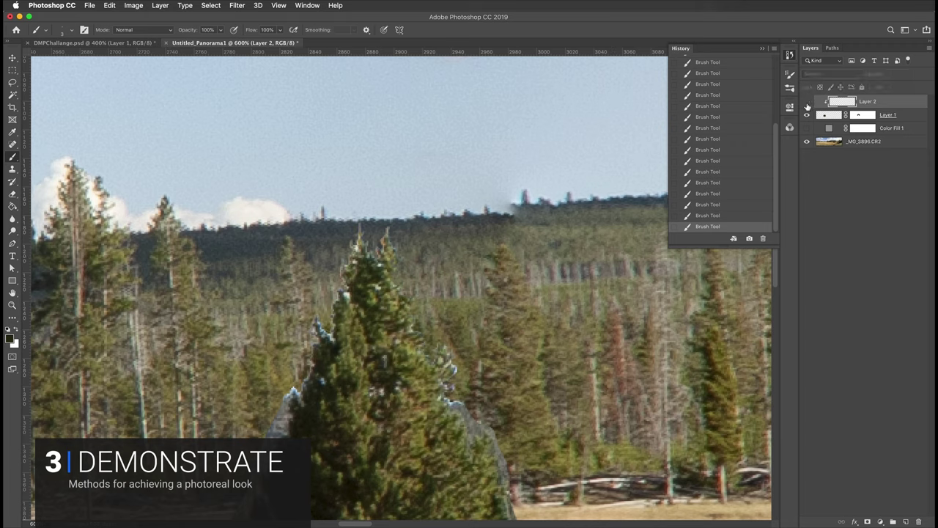
click(807, 103)
click(807, 102)
click(809, 103)
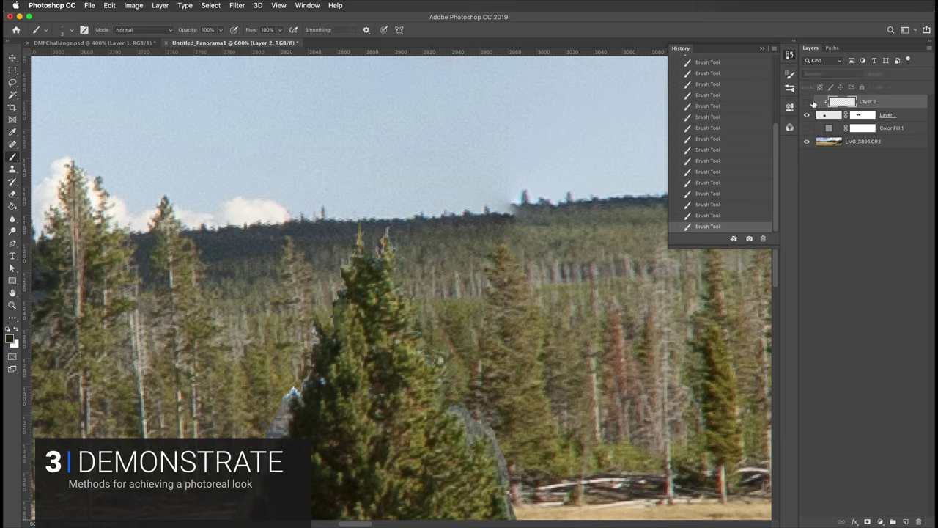
click(812, 103)
click(808, 102)
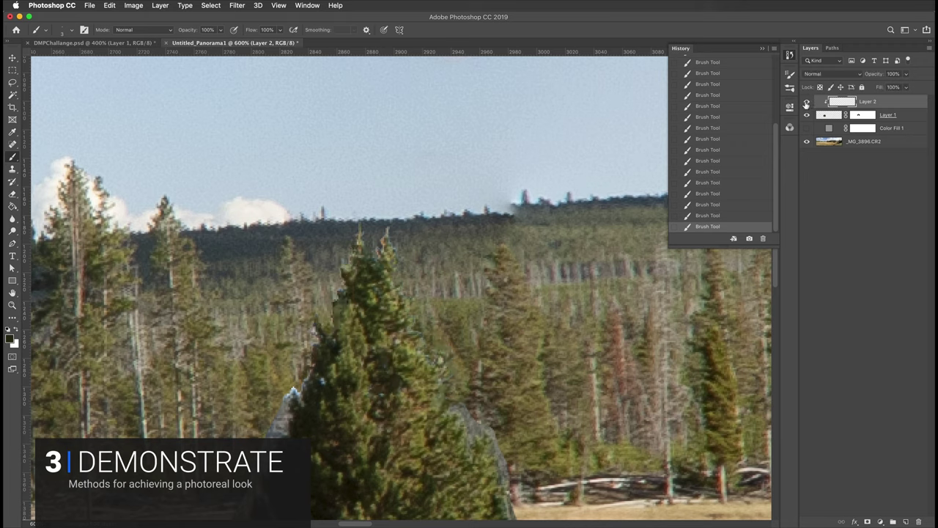
click(808, 104)
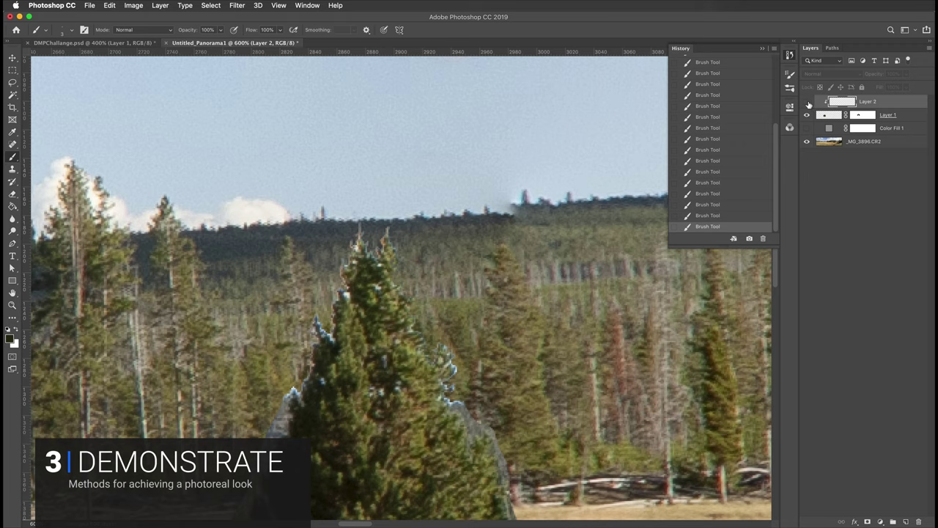
click(807, 102)
click(808, 103)
click(808, 103)
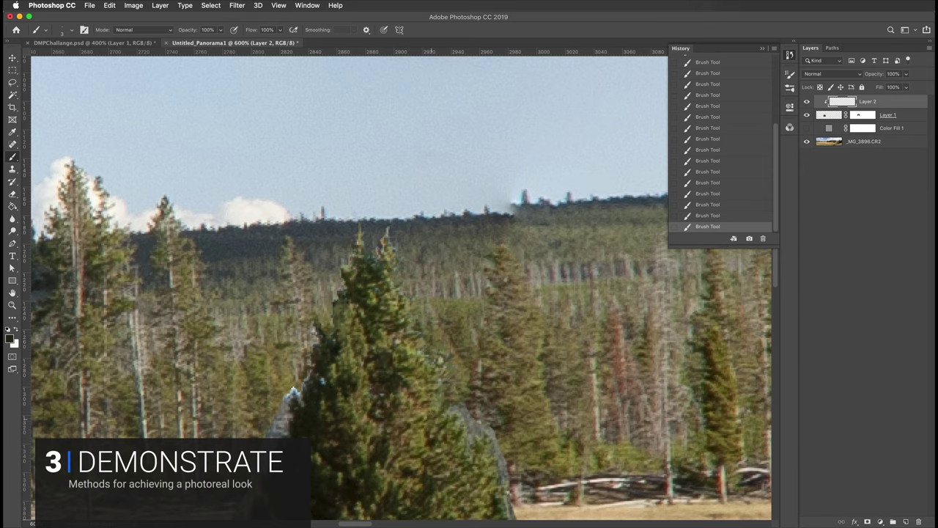
Hide Layer 2 and move the tree on Layer 1 up and slightly left against the open sky.
scroll(493, 392, up, 2)
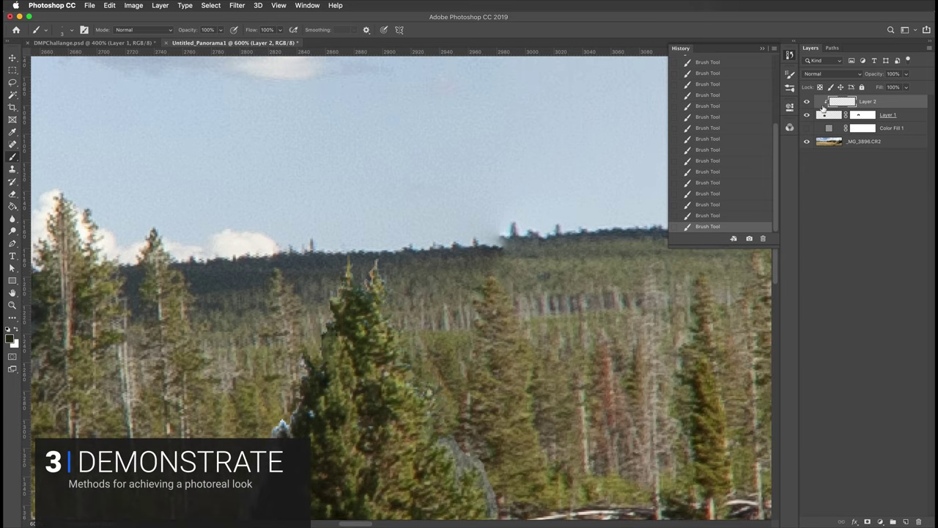
click(807, 101)
click(826, 115)
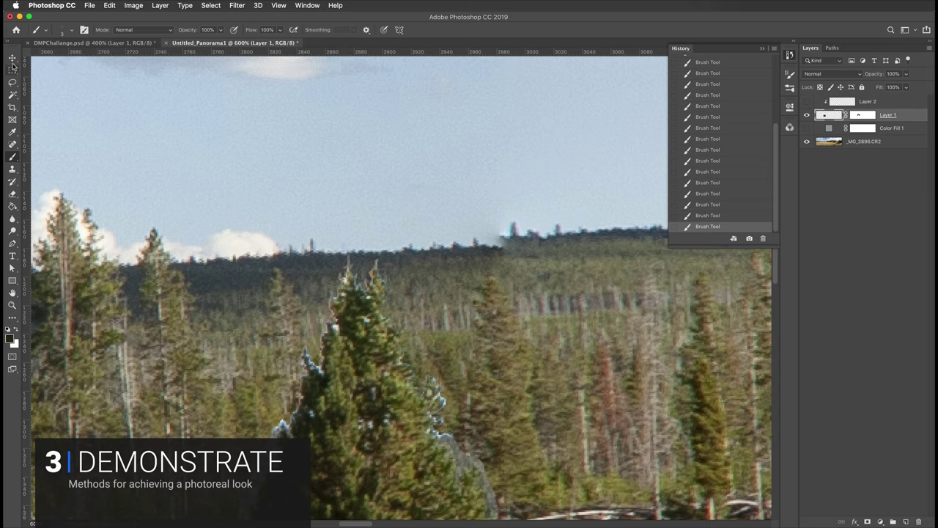
key(v)
drag(386, 284, 387, 230)
scroll(398, 379, up, 4)
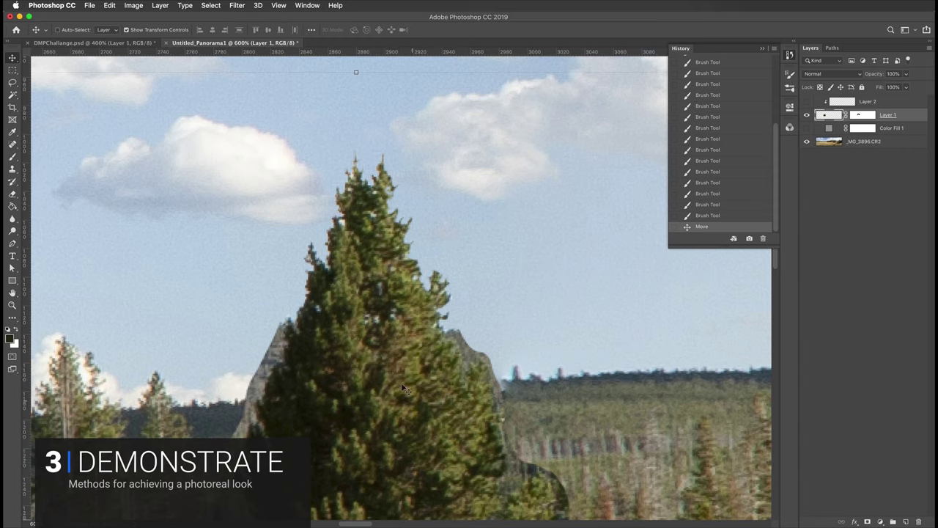
key(shift+Up)
key(shift+Left)
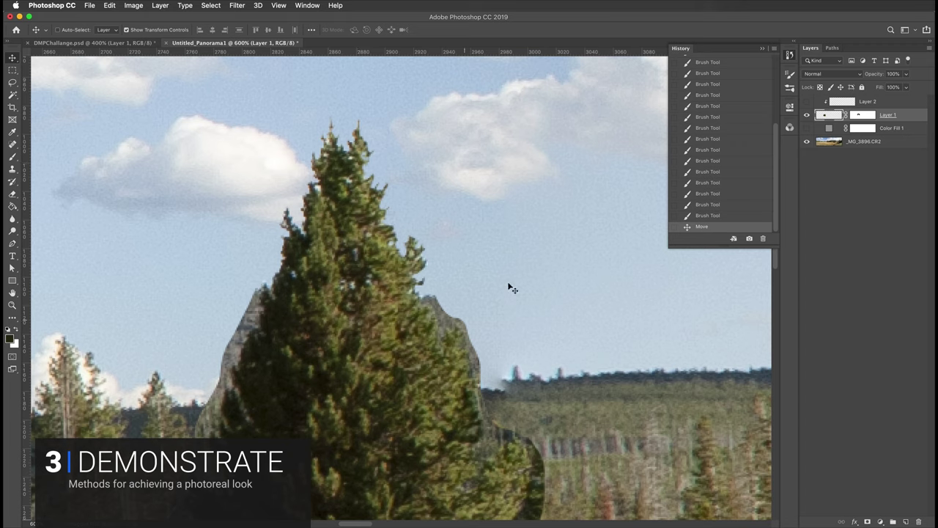
Target Layer 1's mask with the Brush tool and turn off the brush's Color Dynamics.
key(b)
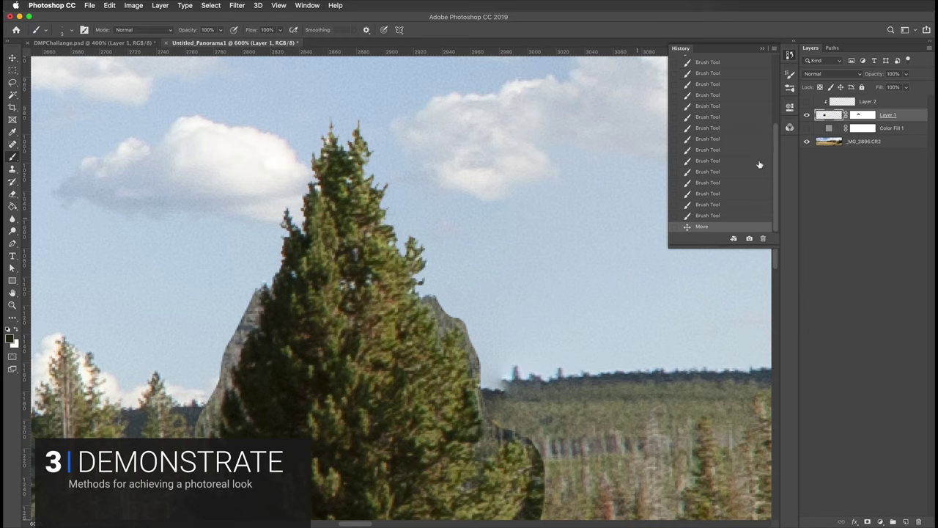
click(861, 116)
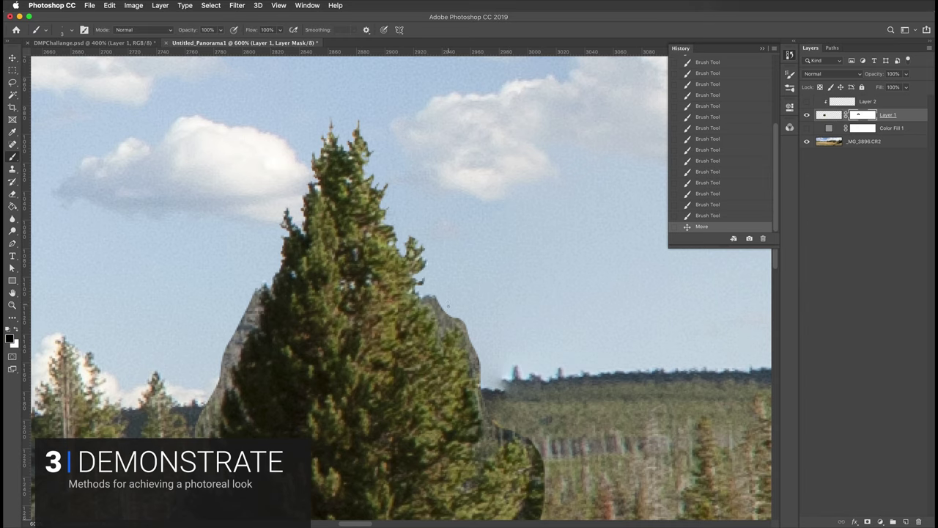
drag(448, 306, 381, 308)
click(789, 74)
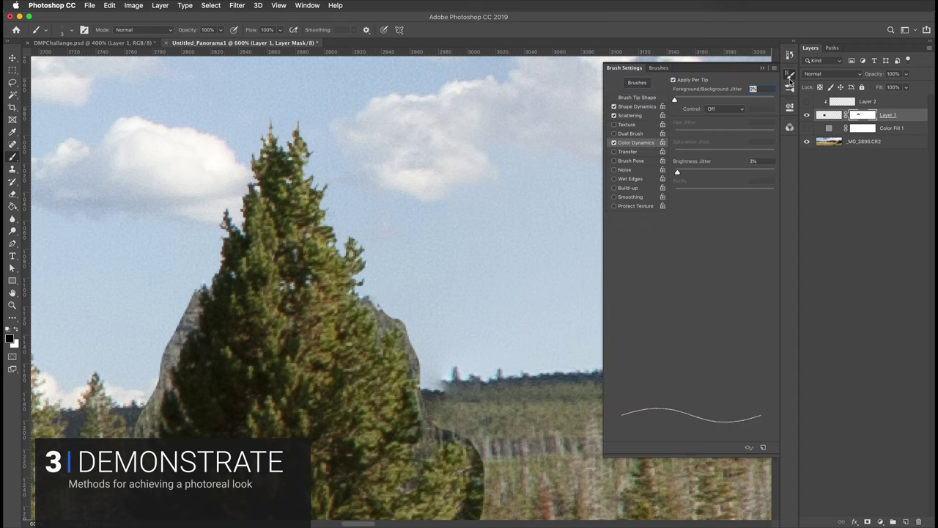
click(615, 143)
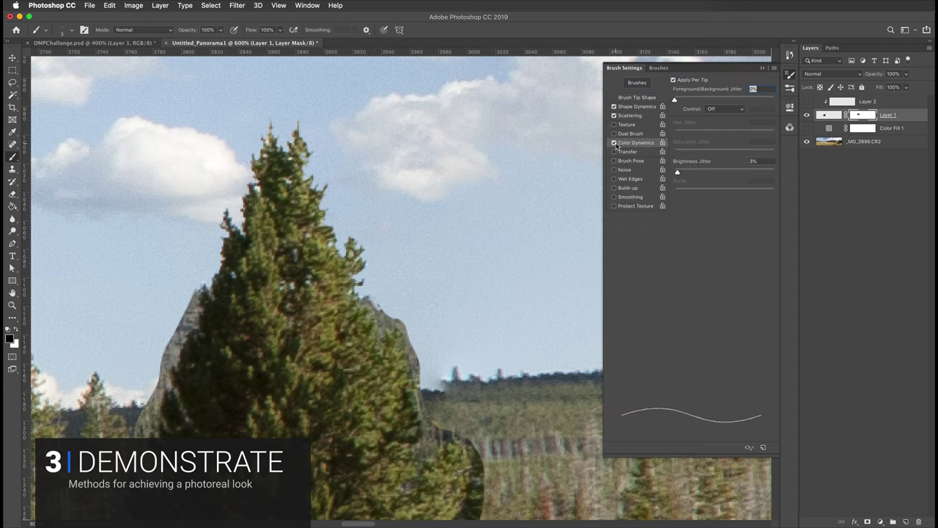
click(789, 74)
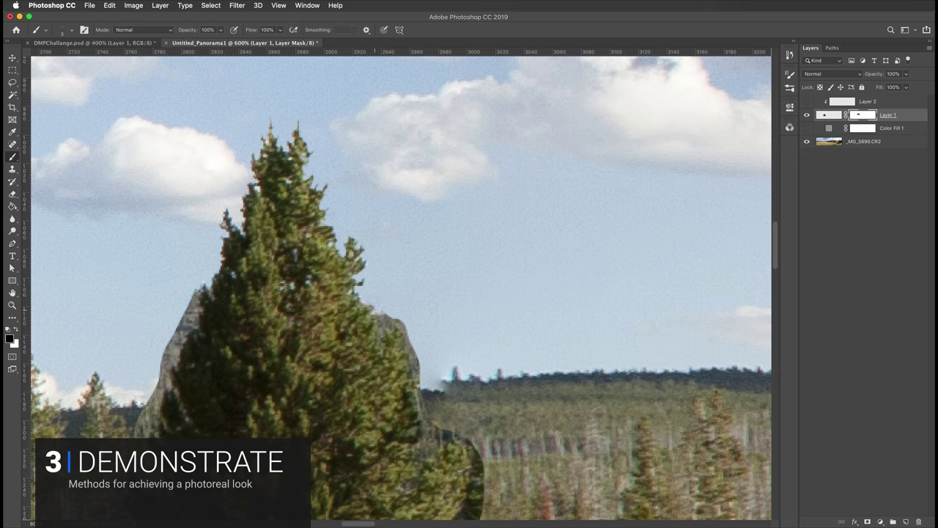
Mask out the leftover dark background along the tree's right edge down to the horizon, following the branch outlines.
mouse_move(380, 327)
mouse_down()
mouse_move(383, 318)
mouse_move(401, 323)
mouse_move(374, 320)
mouse_move(381, 333)
mouse_move(383, 321)
mouse_move(405, 331)
mouse_move(405, 342)
mouse_up()
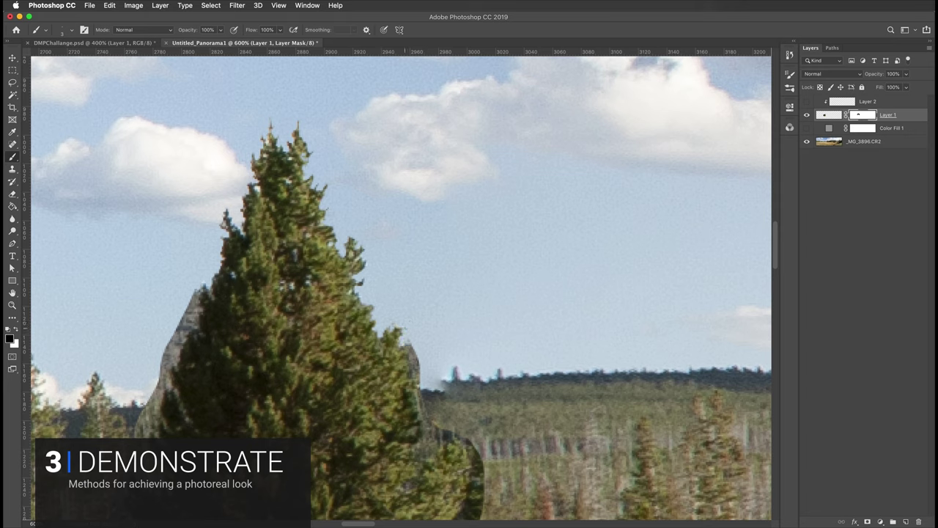
drag(408, 347, 413, 368)
drag(419, 363, 418, 379)
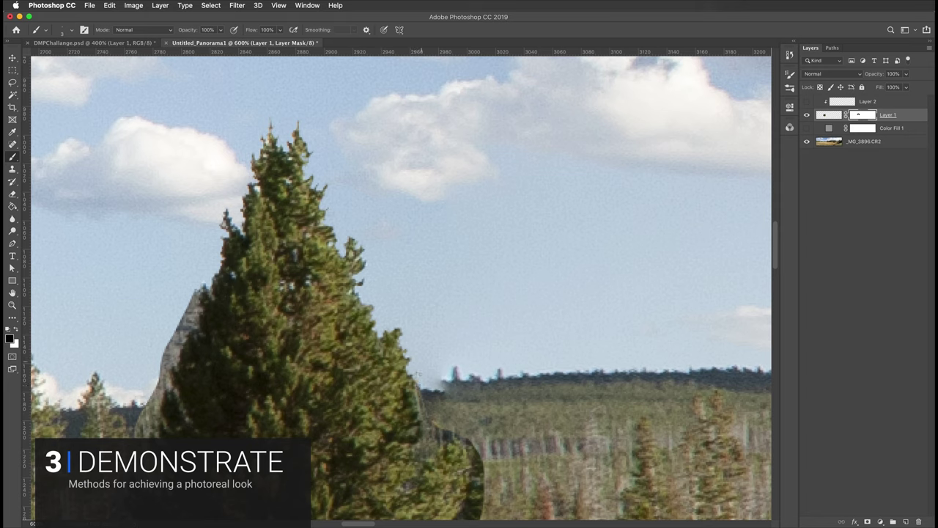
drag(415, 387, 415, 390)
scroll(361, 342, right, 3)
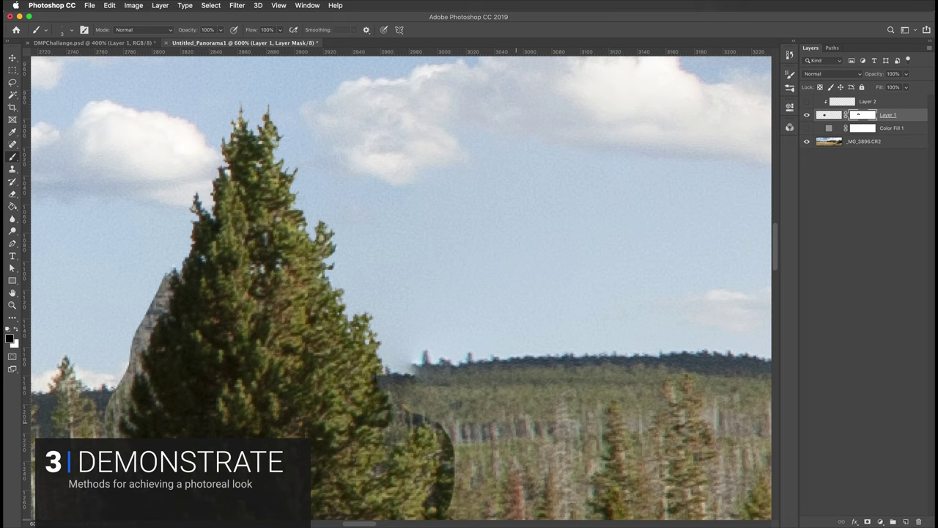
Add a new empty layer clipped to Layer 1, directly above it and below Layer 2.
click(827, 116)
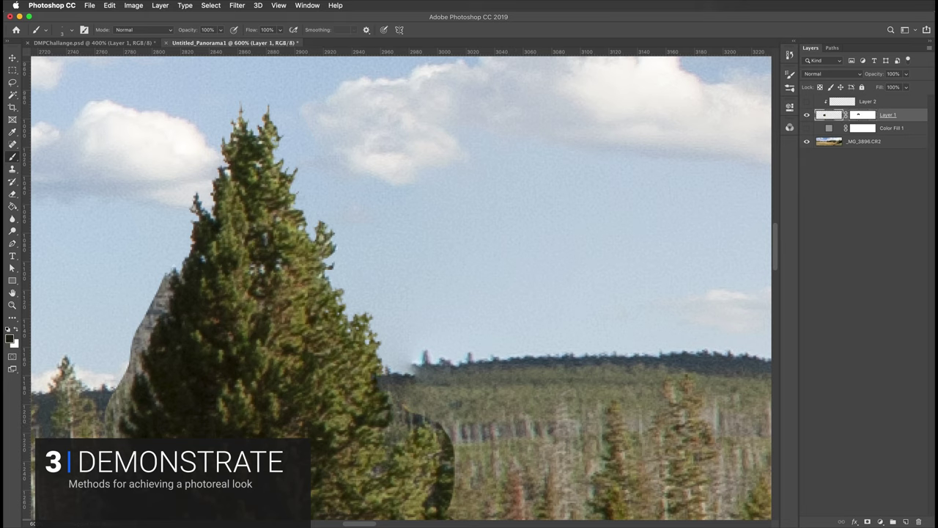
click(906, 521)
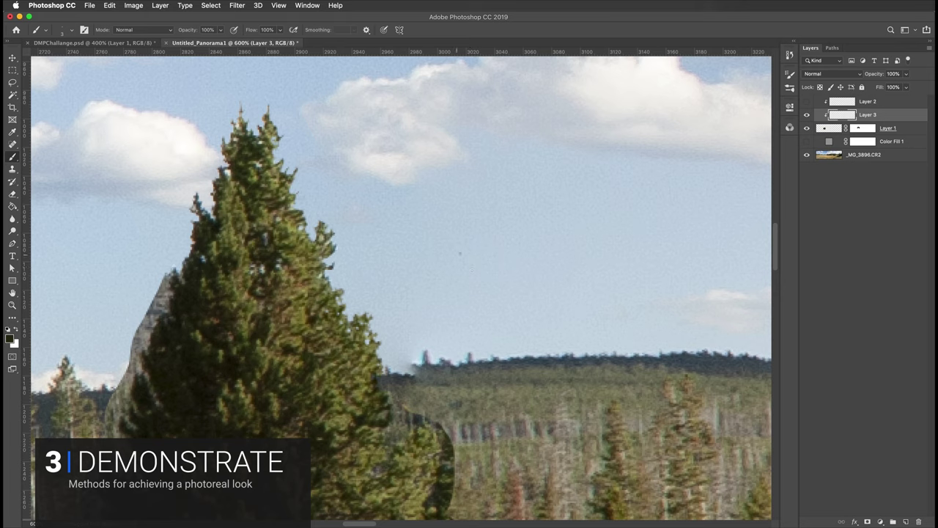
click(790, 57)
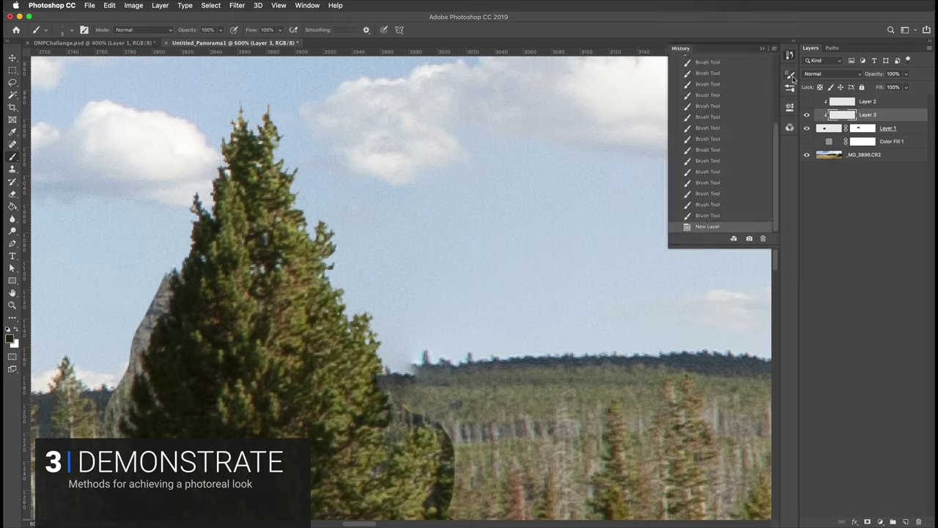
Switch to a round brush tip with Scattering and Shape Dynamics off and hardness at 0%.
click(790, 76)
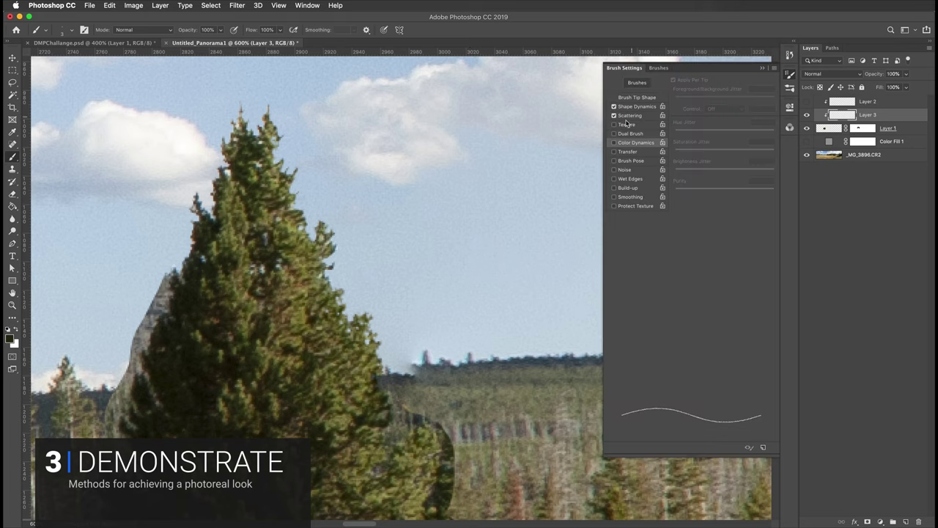
click(628, 98)
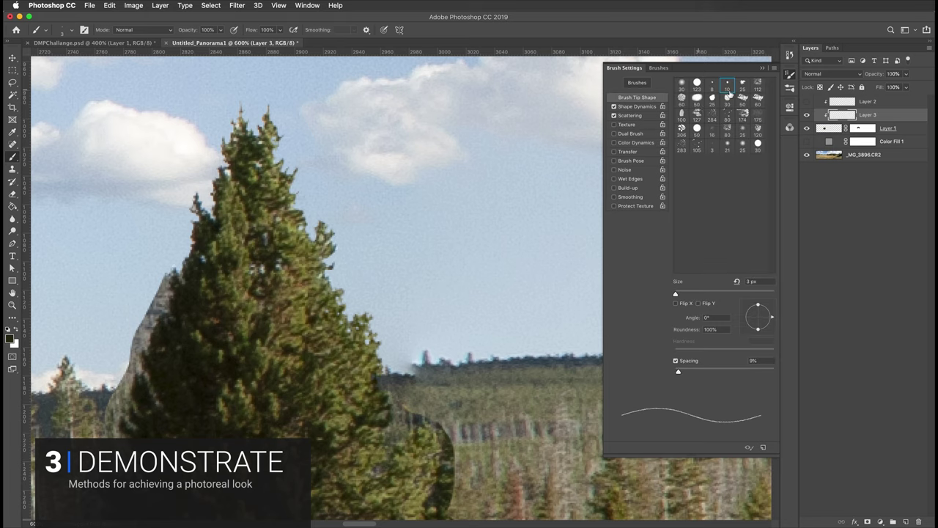
click(697, 83)
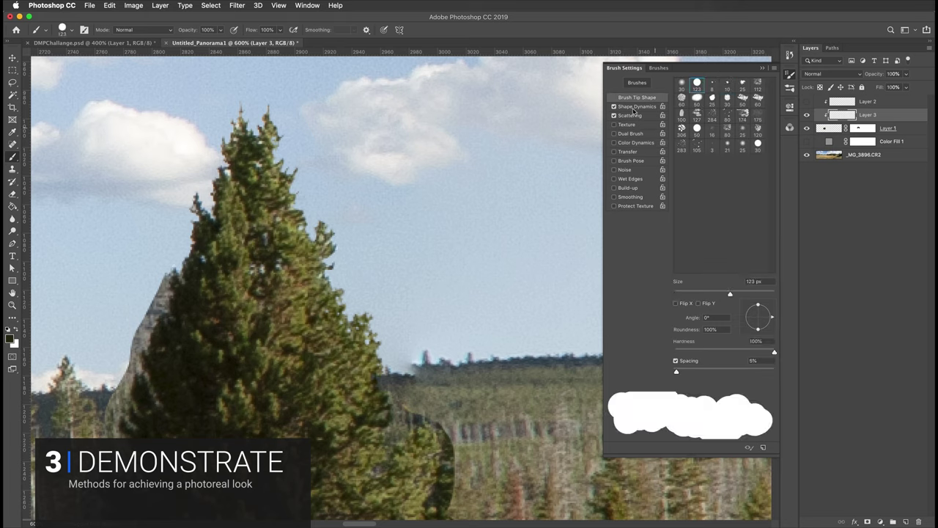
click(614, 115)
click(614, 106)
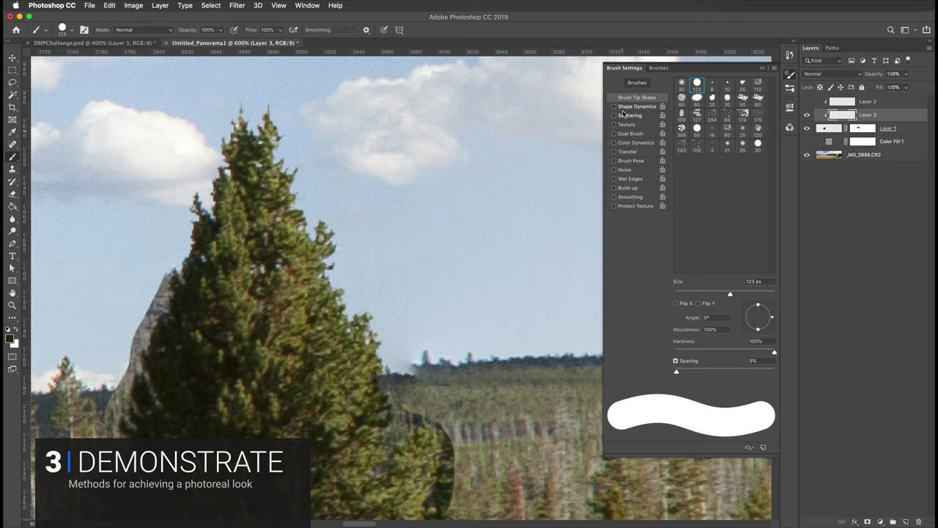
drag(718, 350, 649, 349)
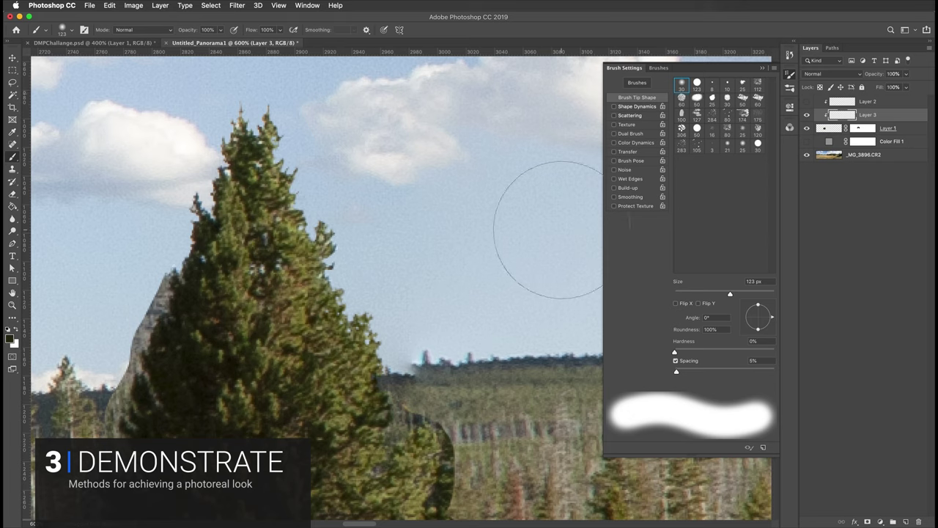
Reduce the soft round brush's size to 35 px.
key(bracketleft)
key(bracketleft)
key(bracketleft)
key(bracketleft)
key(bracketleft)
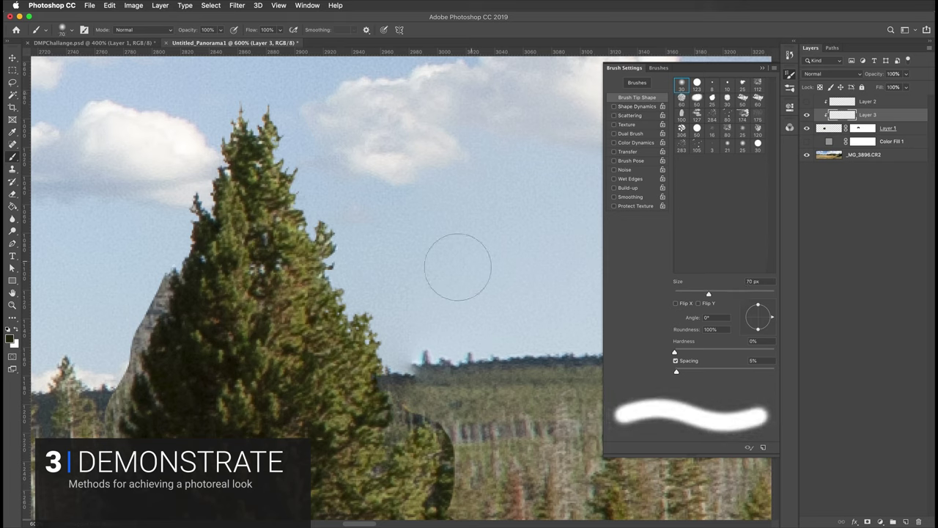
key(bracketleft)
key(bracketleft)
key(bracketleft)
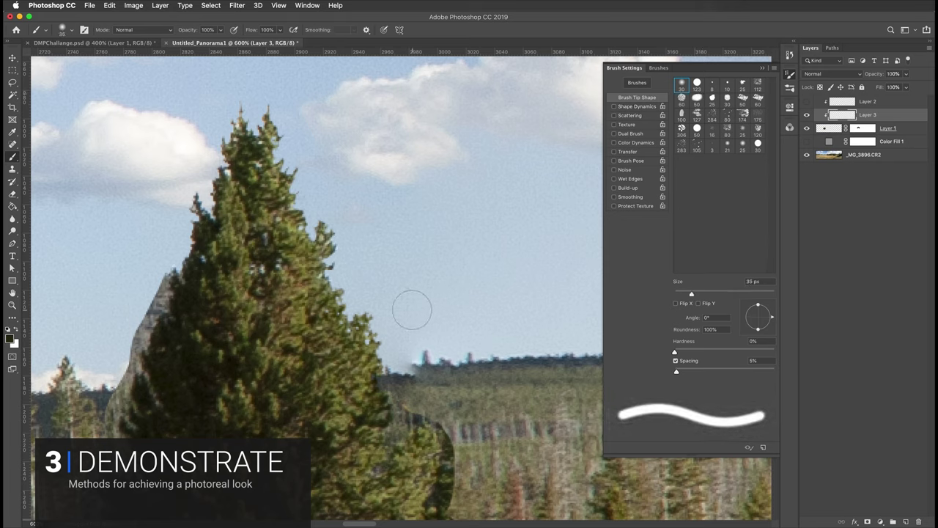
Enable Transfer for the soft brush and try a sampled grey over the tree's right edge.
alt+click(418, 304)
alt+click(420, 300)
click(614, 151)
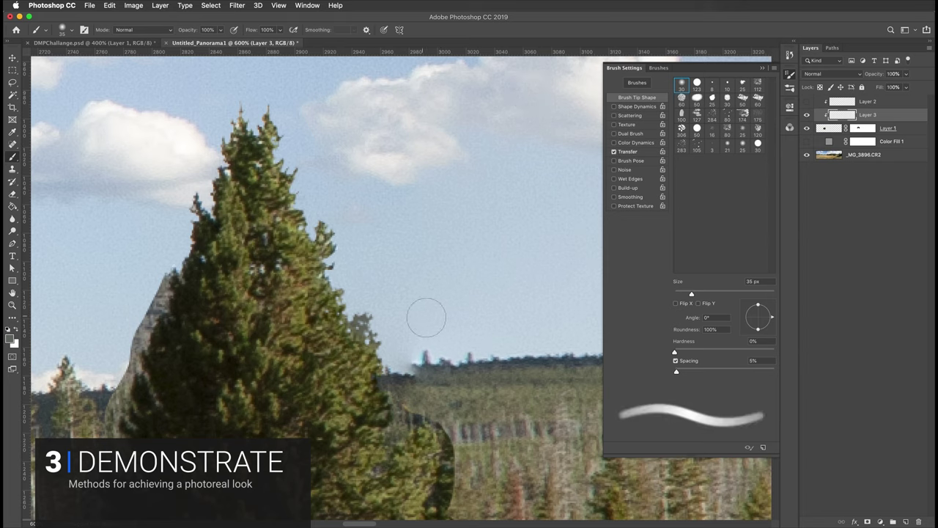
key(e)
key(b)
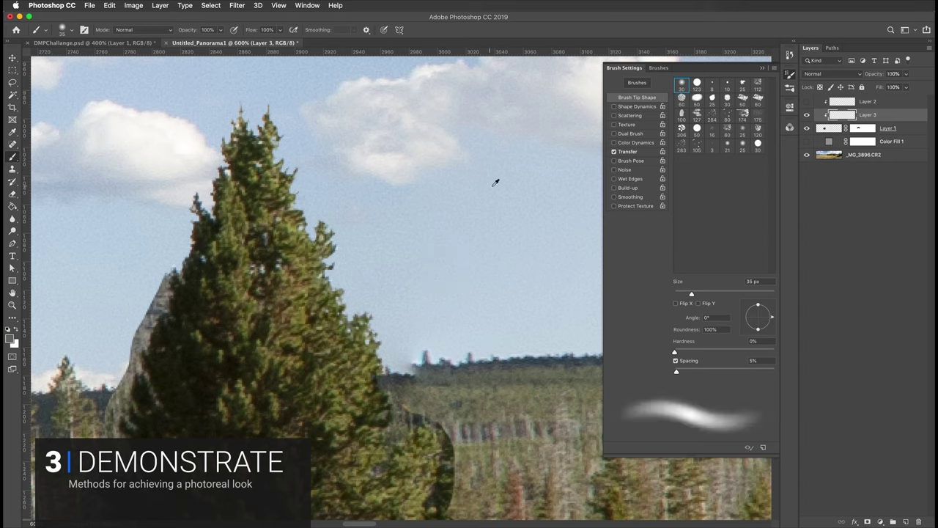
Sample a bright cloud colour and lightly brush the tree's right edge on Layer 3 at 15 px and 18% opacity.
alt+click(495, 179)
alt+click(450, 154)
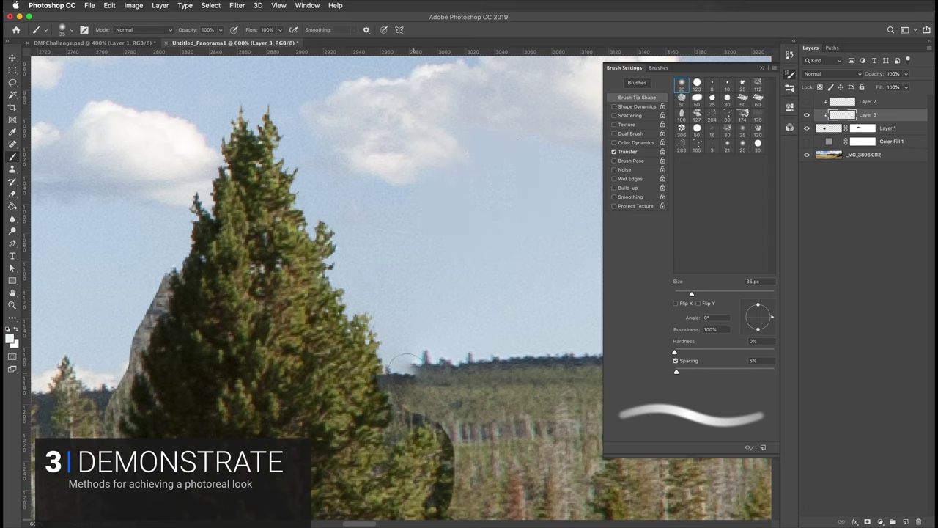
drag(352, 306, 321, 305)
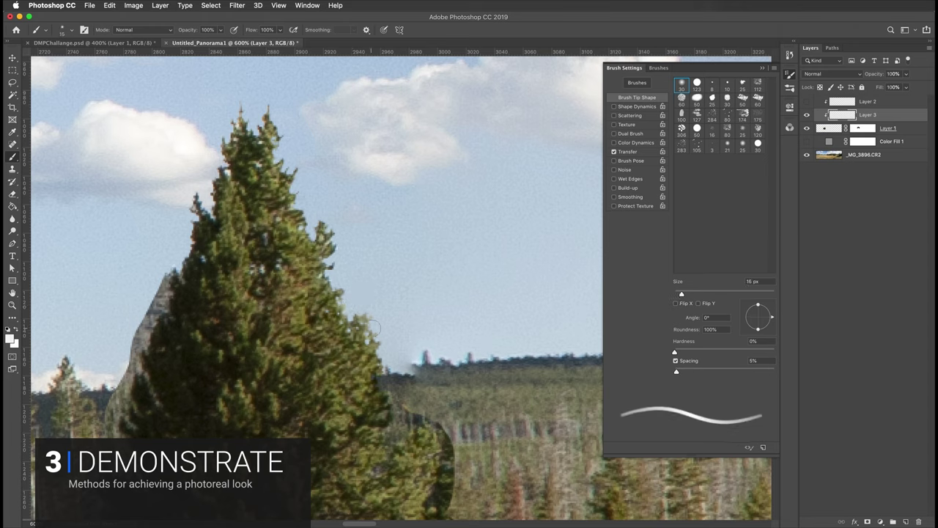
drag(189, 31, 158, 34)
mouse_move(193, 35)
mouse_down()
mouse_move(180, 33)
mouse_move(190, 33)
mouse_up()
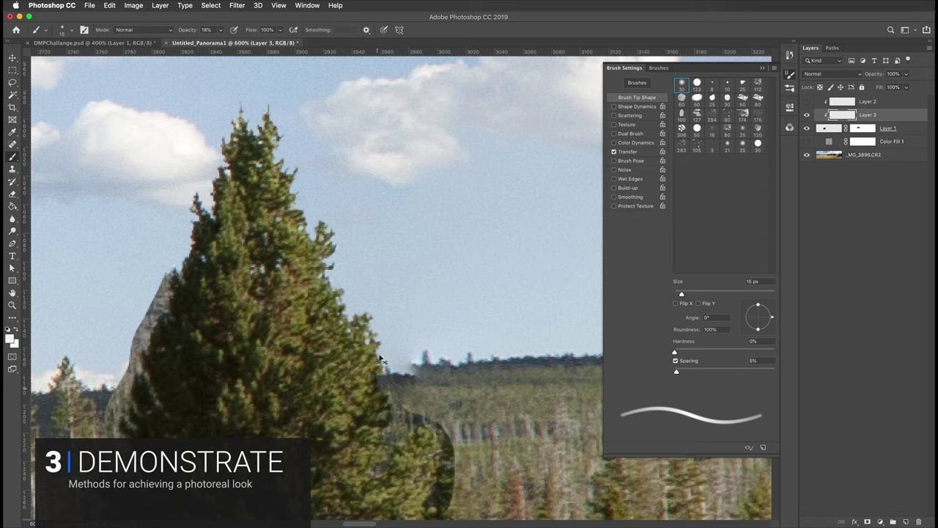
key(super+d)
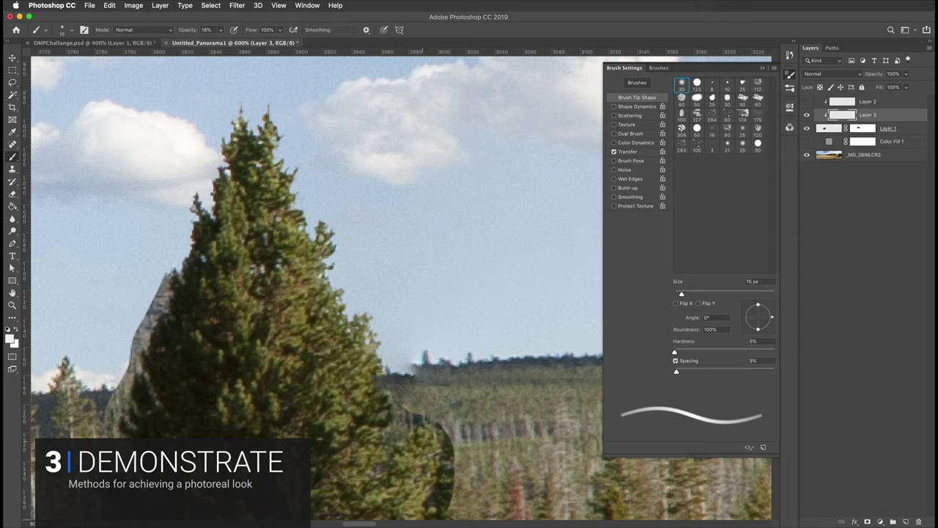
Toggle Layer 3's visibility repeatedly to compare the tree with and without the painted light edge.
click(807, 116)
click(808, 115)
click(807, 115)
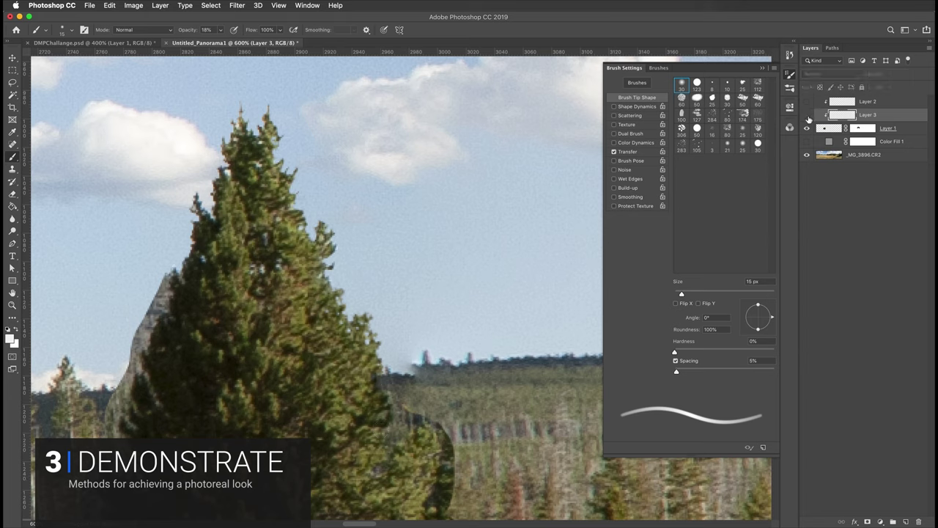
click(807, 115)
click(808, 115)
click(807, 115)
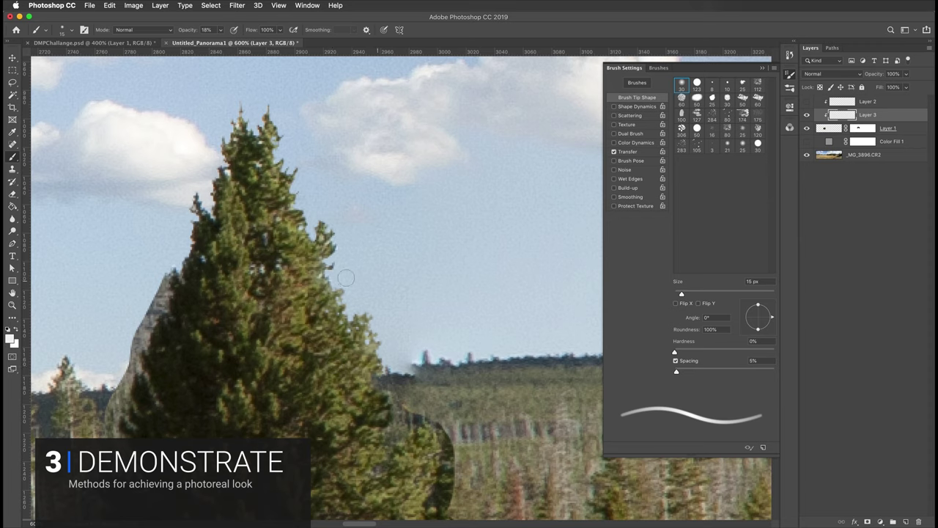
Hide Layer 3 and show Layer 2.
mouse_move(421, 398)
mouse_down()
mouse_move(435, 384)
mouse_move(442, 394)
mouse_up()
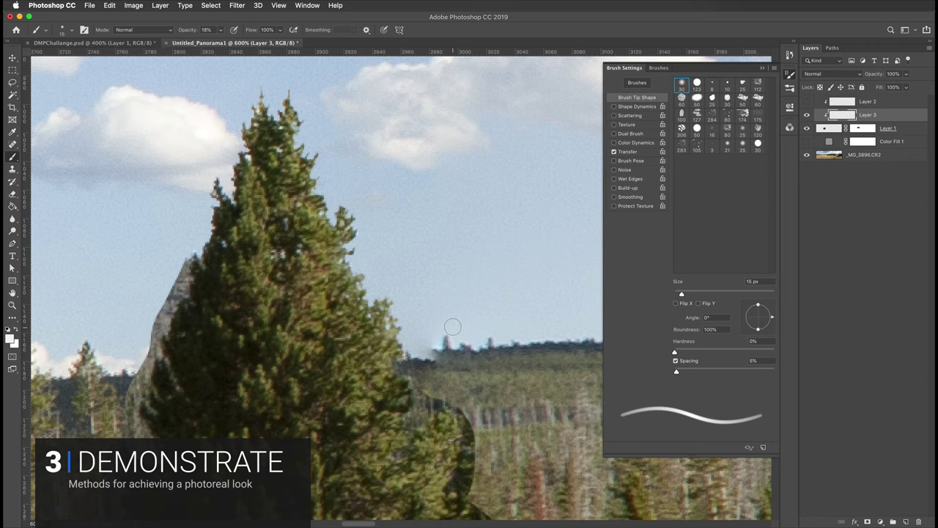
scroll(277, 327, up, 4)
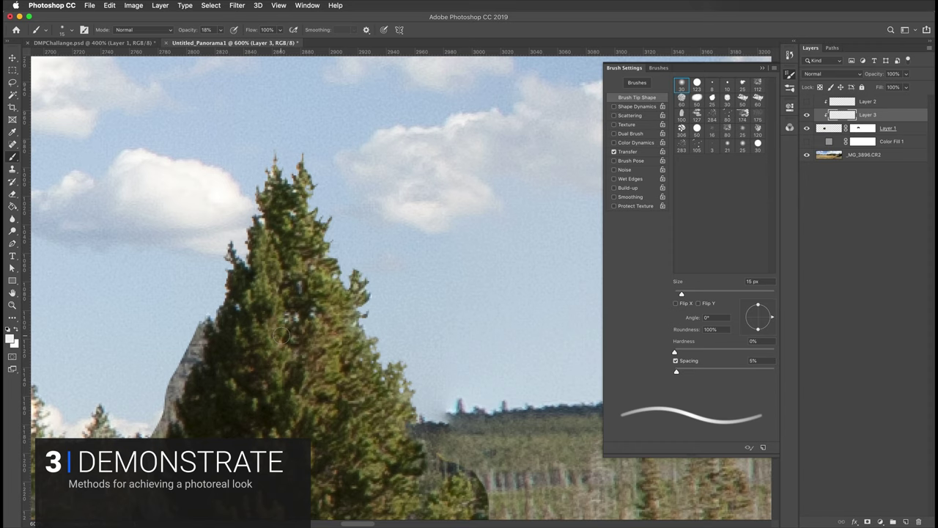
scroll(338, 356, down, 2)
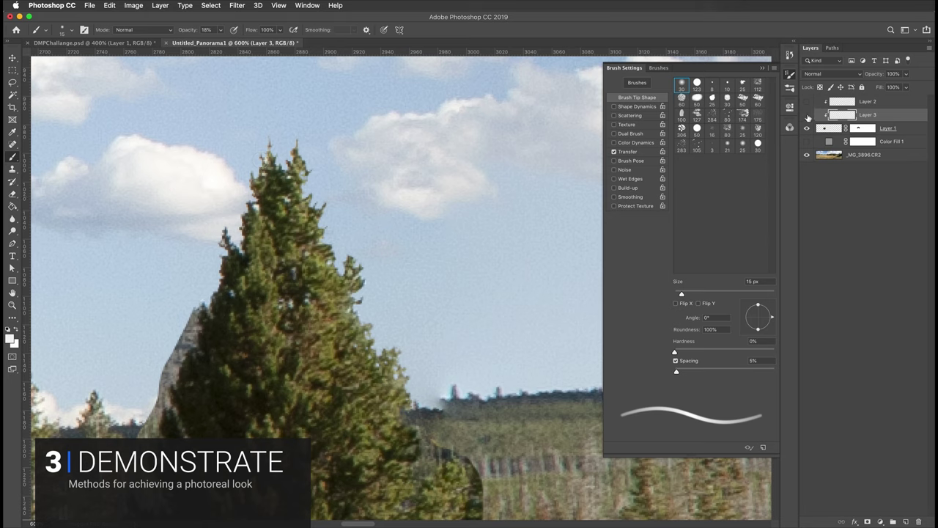
click(808, 117)
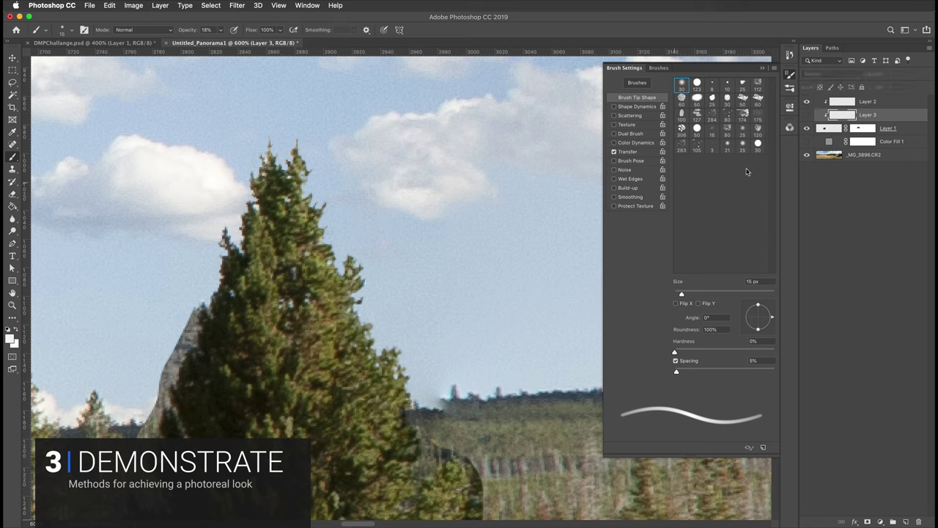
Select Layer 1, Layer 2 and Layer 3 together and move the tree down against the darker forest.
click(834, 124)
shift+click(838, 107)
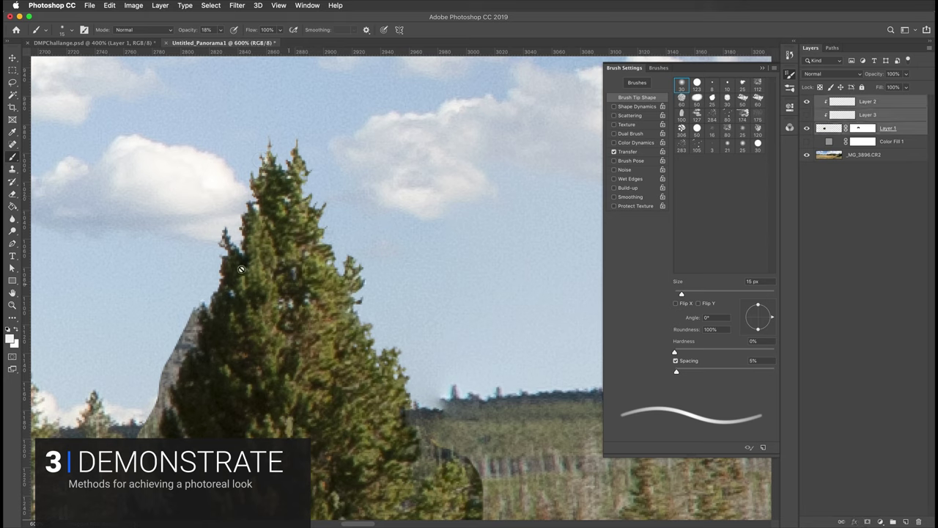
key(v)
scroll(271, 249, down, 5)
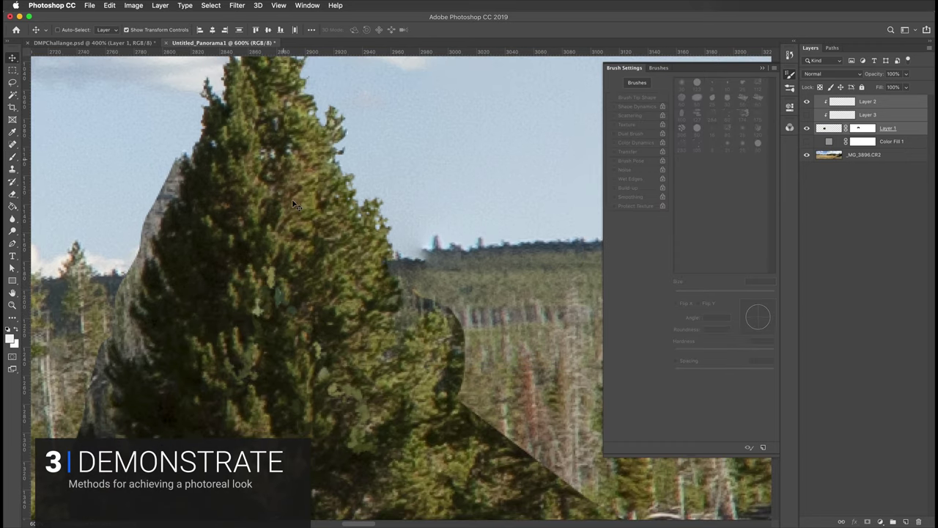
drag(293, 204, 331, 399)
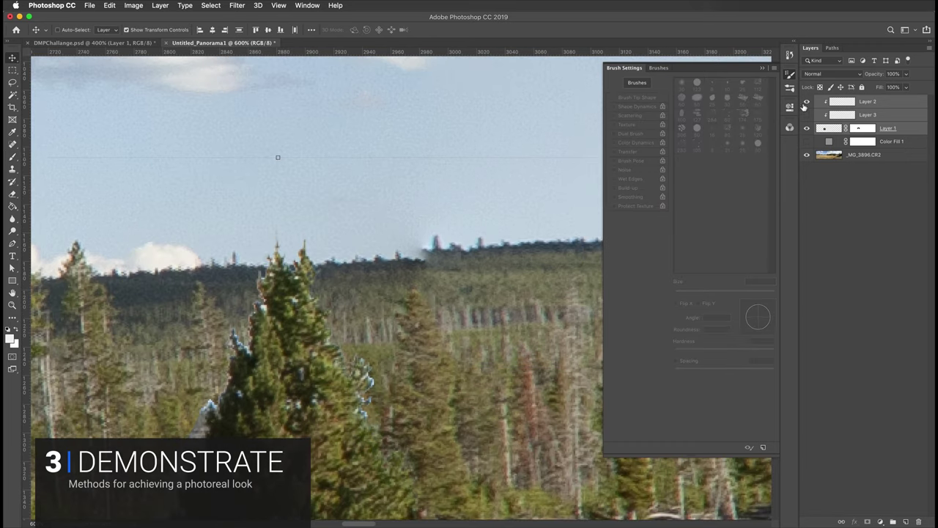
Compare the tree's edges against the forest with and without Layer 2, then leave Layer 2 hidden.
click(805, 103)
click(806, 103)
click(805, 104)
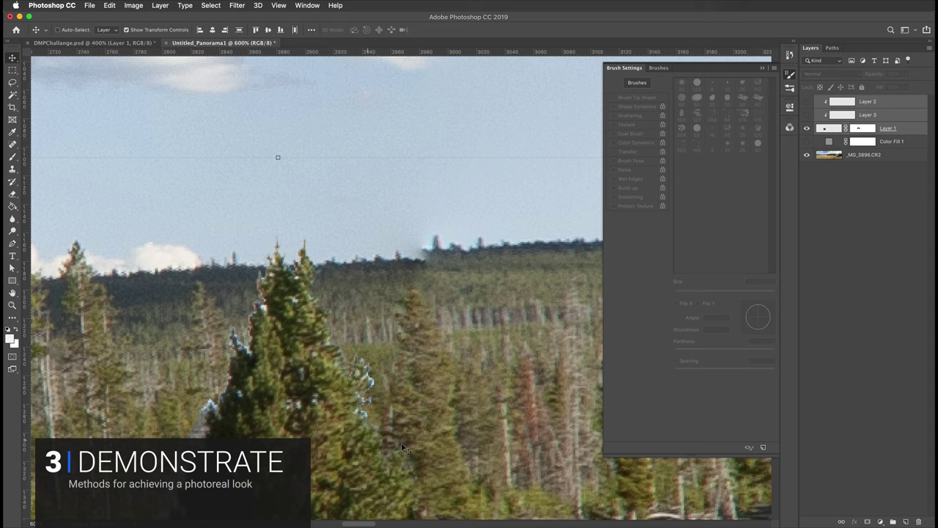
Move the tree with its clipped layers back up so its upper part stands against the sky.
drag(312, 369, 369, 242)
drag(291, 319, 297, 211)
scroll(361, 231, up, 5)
scroll(361, 232, left, 3)
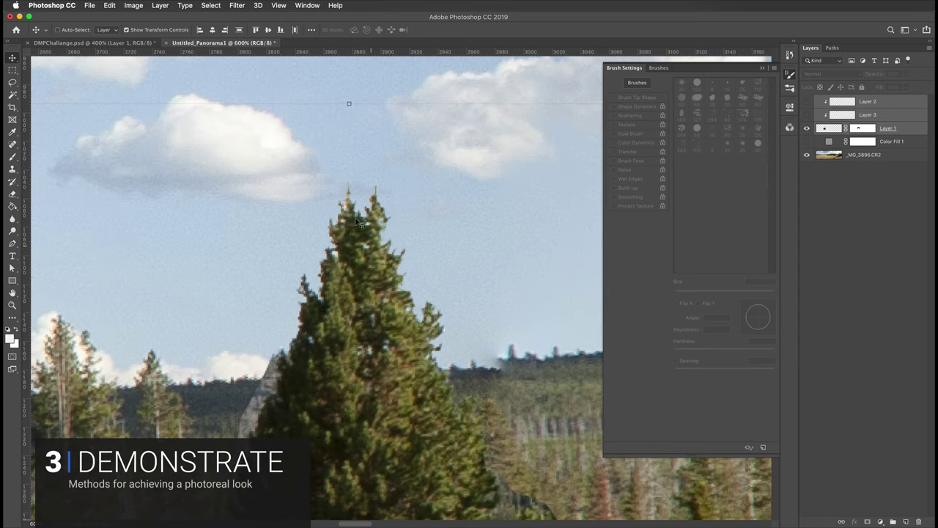
Examine the pasted tree from its tip down to the lower branches, including at 400% zoom.
drag(411, 398, 370, 320)
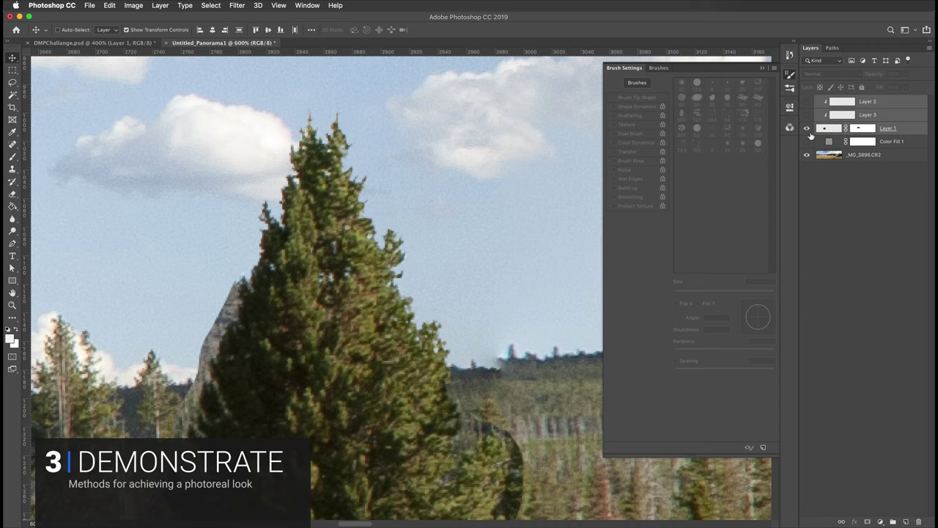
drag(424, 375, 421, 297)
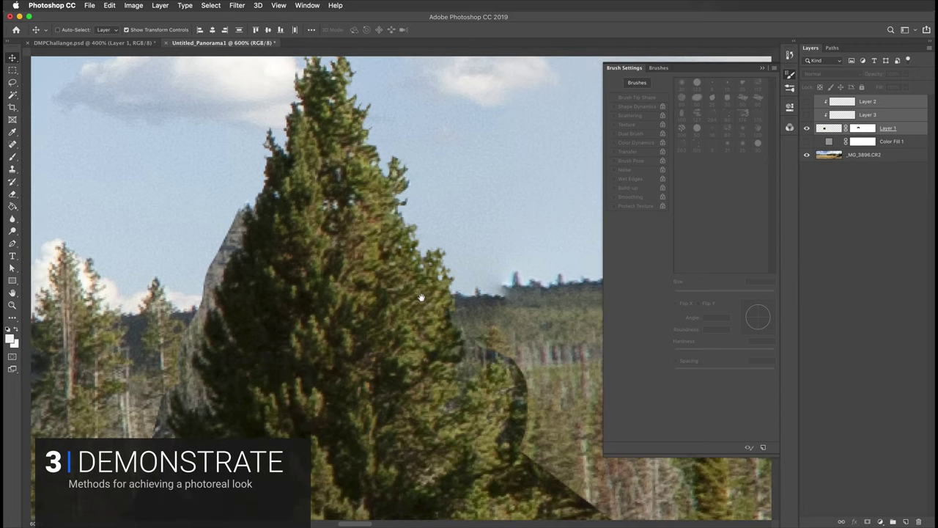
drag(374, 371, 346, 341)
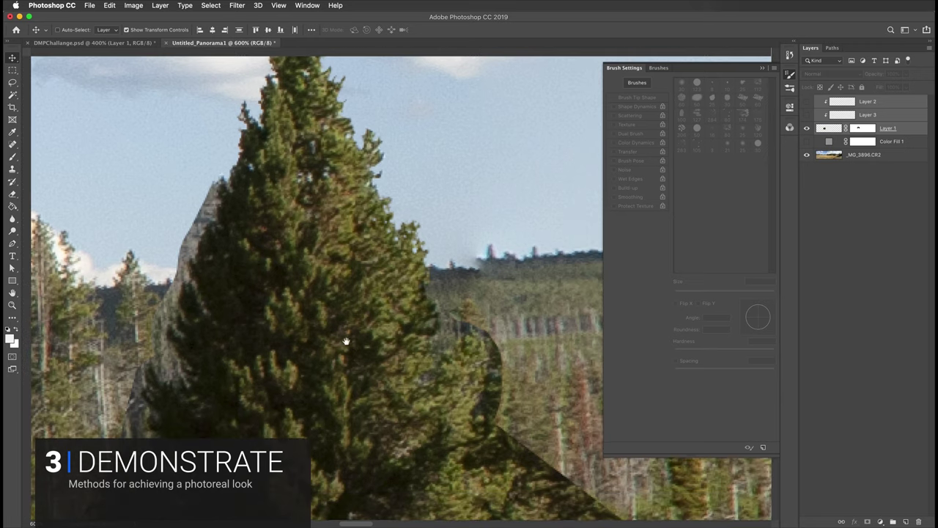
key(super+minus)
key(super+minus)
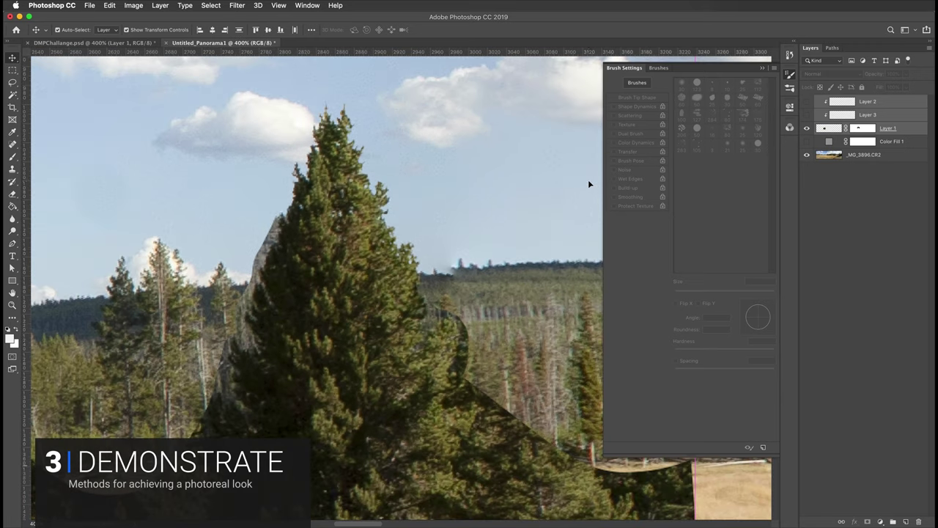
drag(344, 385, 303, 292)
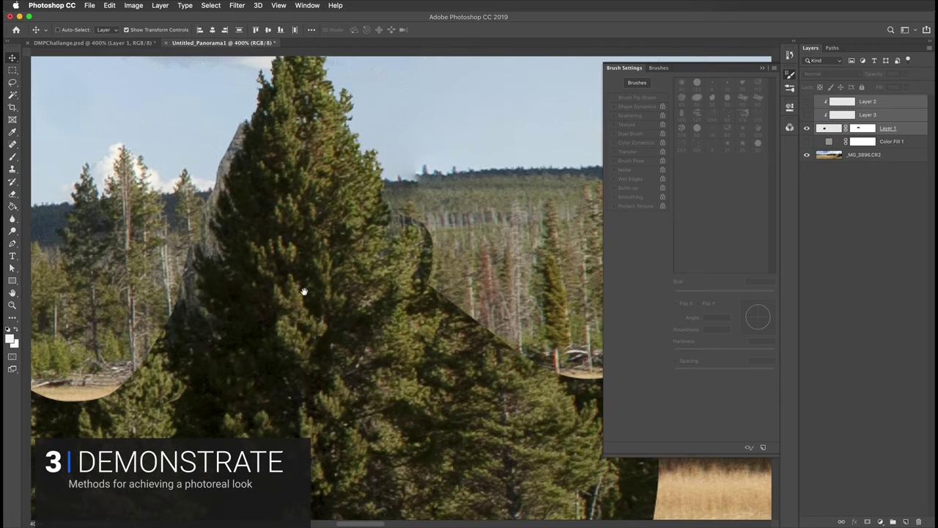
key(super+r)
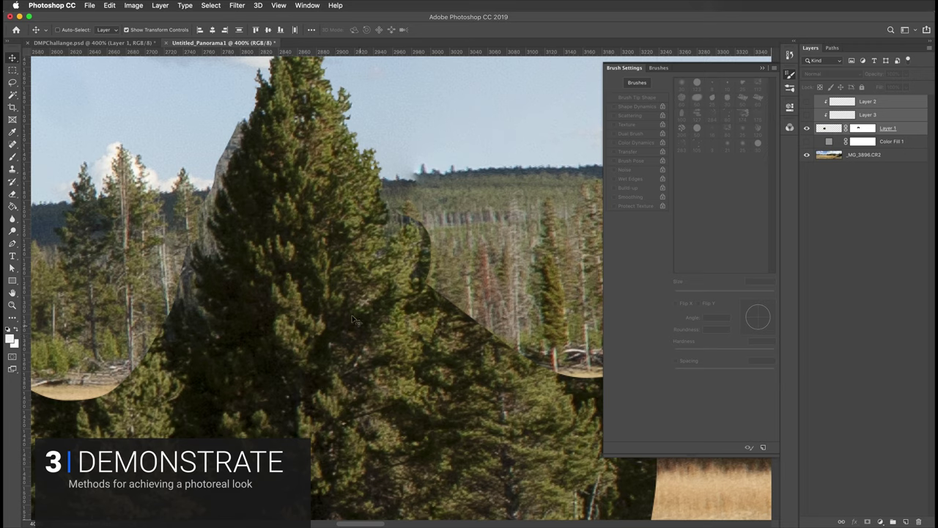
drag(315, 367, 266, 403)
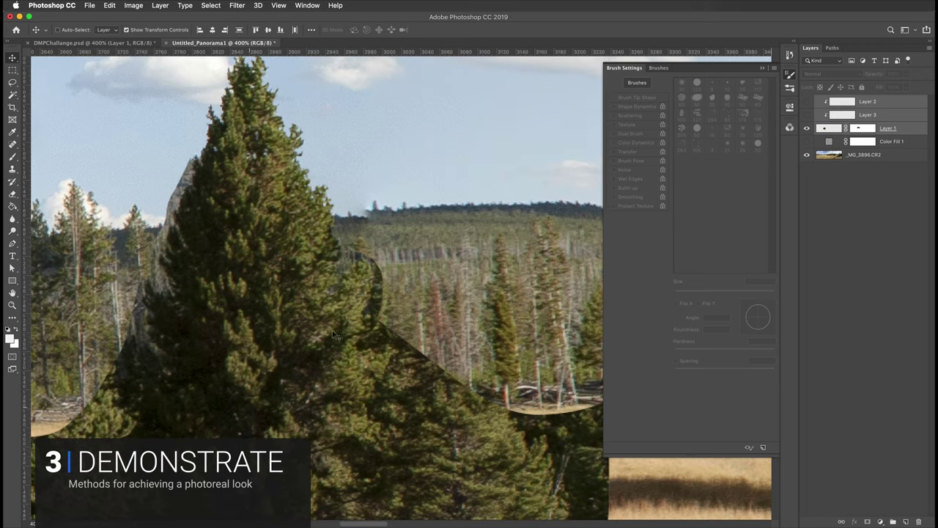
Choose the 10 px brush tip for painting and enable Color Dynamics, Scattering and Shape Dynamics, leaving Texture off.
key(b)
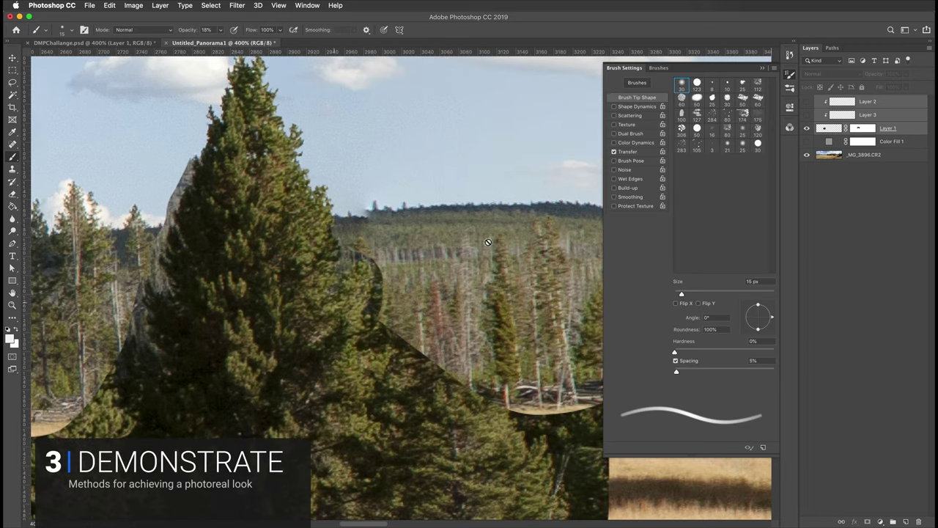
click(727, 85)
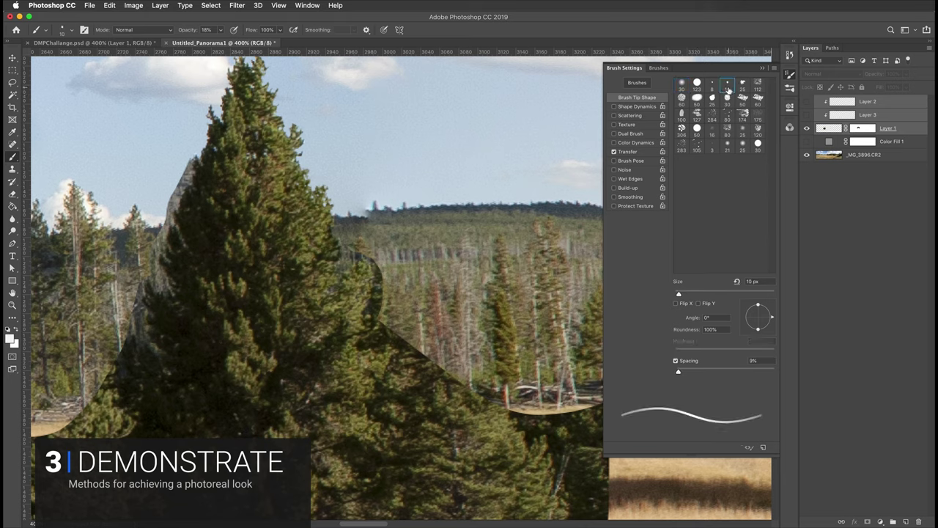
click(627, 143)
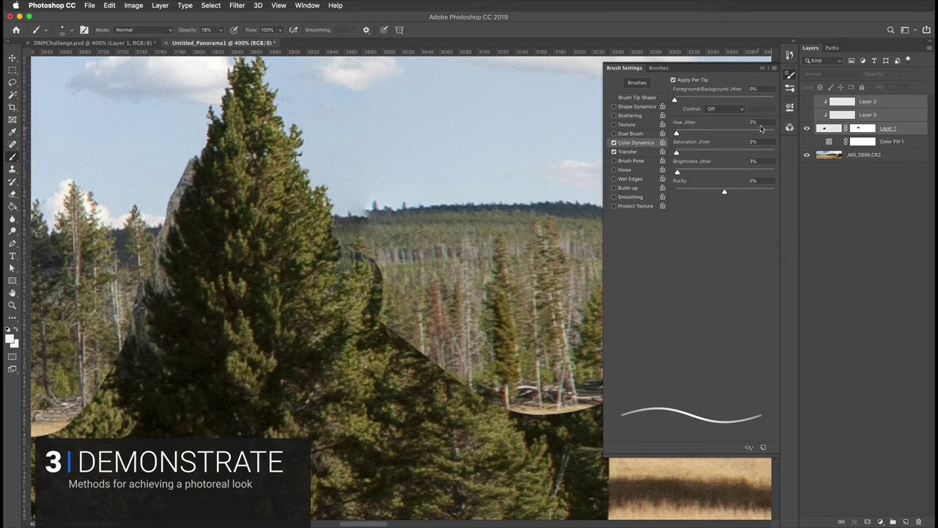
click(614, 116)
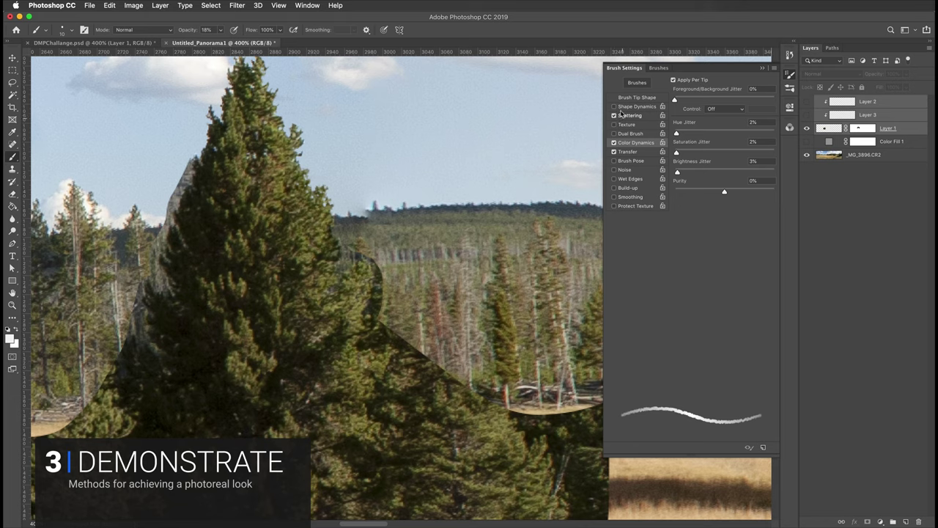
click(614, 106)
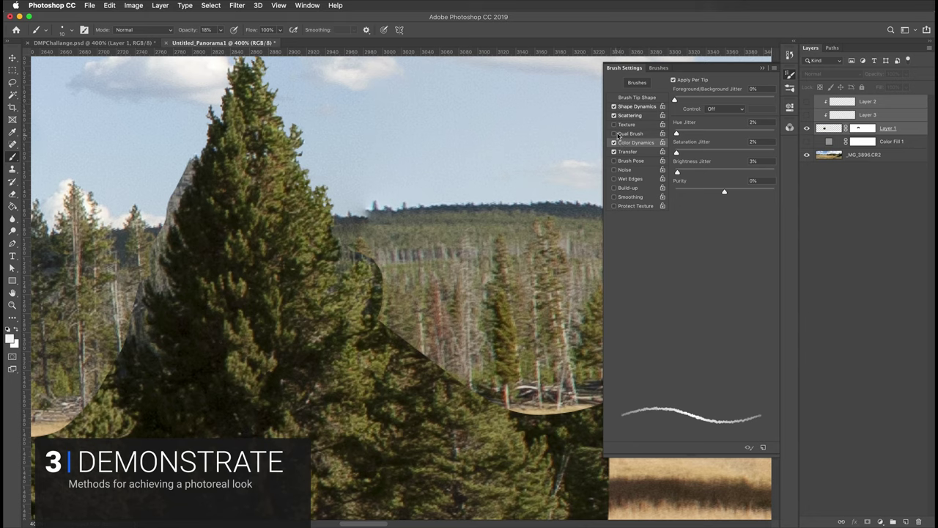
click(626, 126)
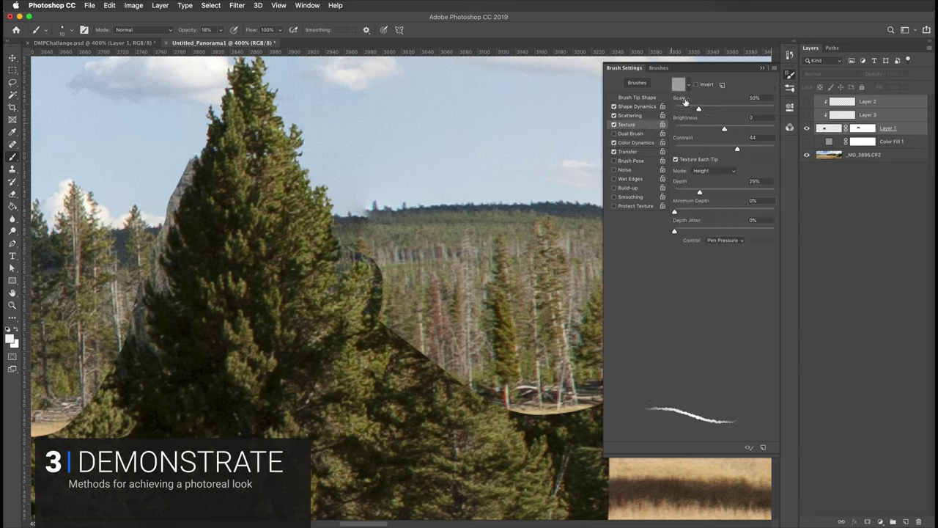
click(614, 126)
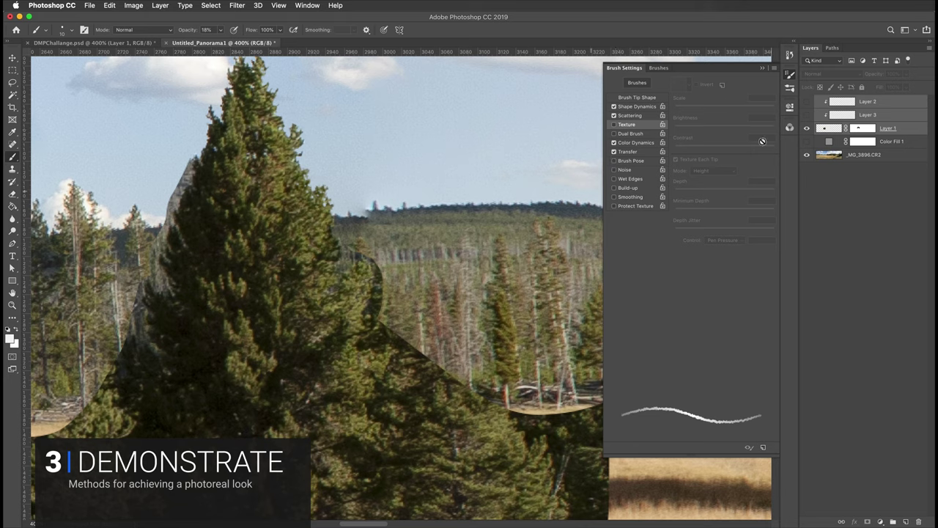
Add a new layer clipped to Layer 1, directly above it, and reduce the brush size.
click(831, 128)
click(907, 521)
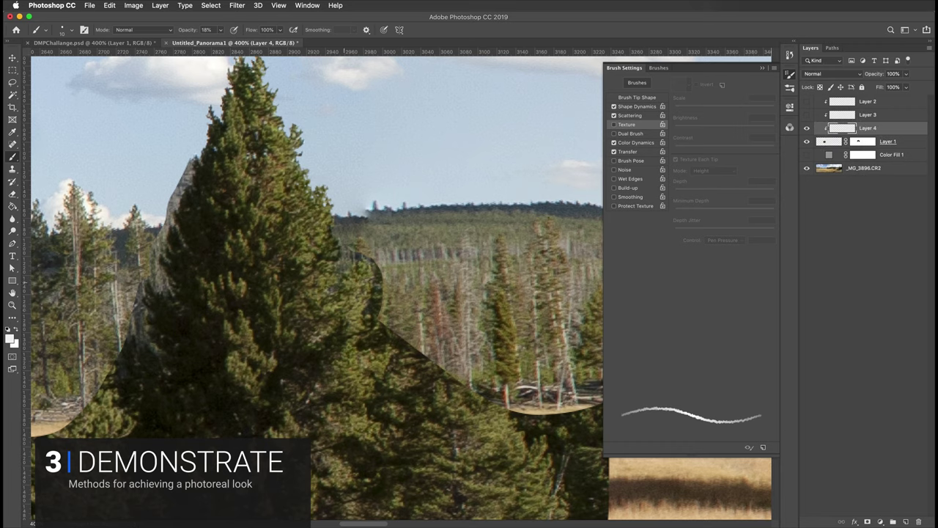
key(bracketleft)
key(bracketleft)
key(bracketleft)
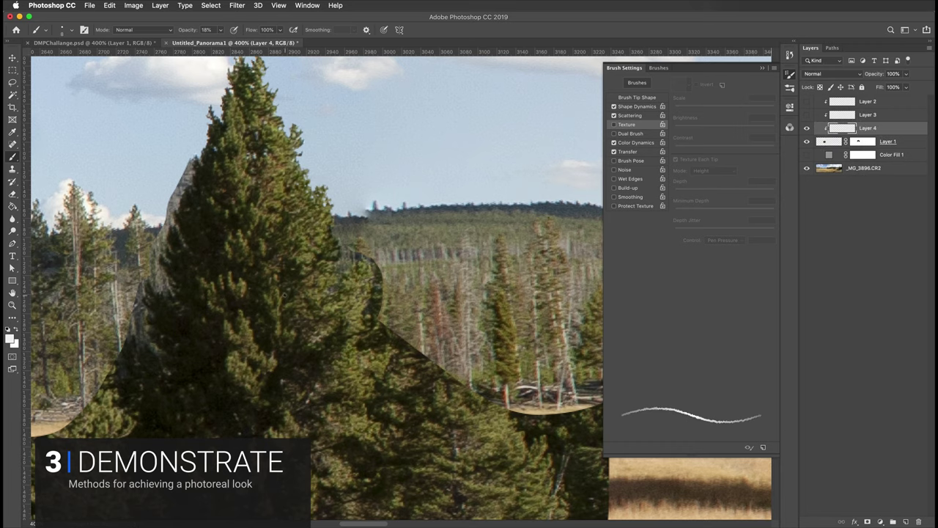
Set the brush opacity to 100% and the foreground colour to black for painting on the tree's middle.
drag(350, 291, 353, 254)
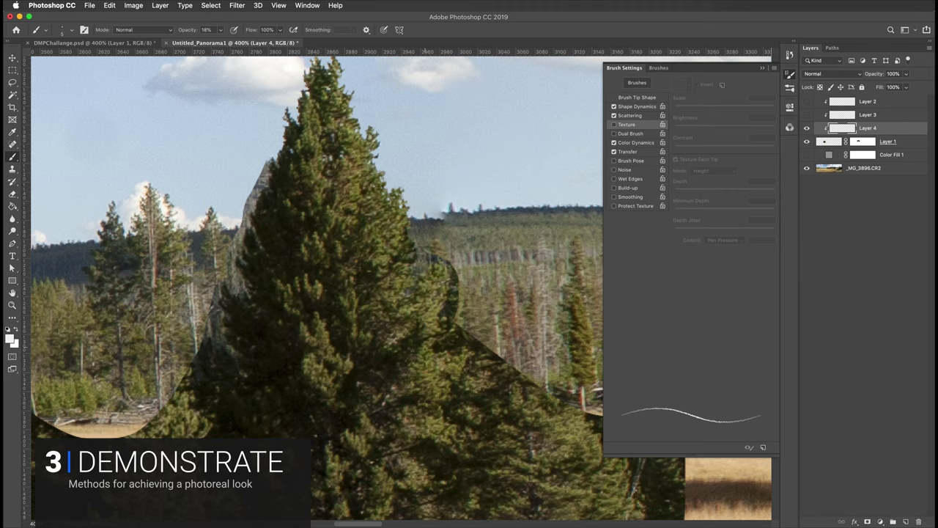
drag(351, 335, 323, 330)
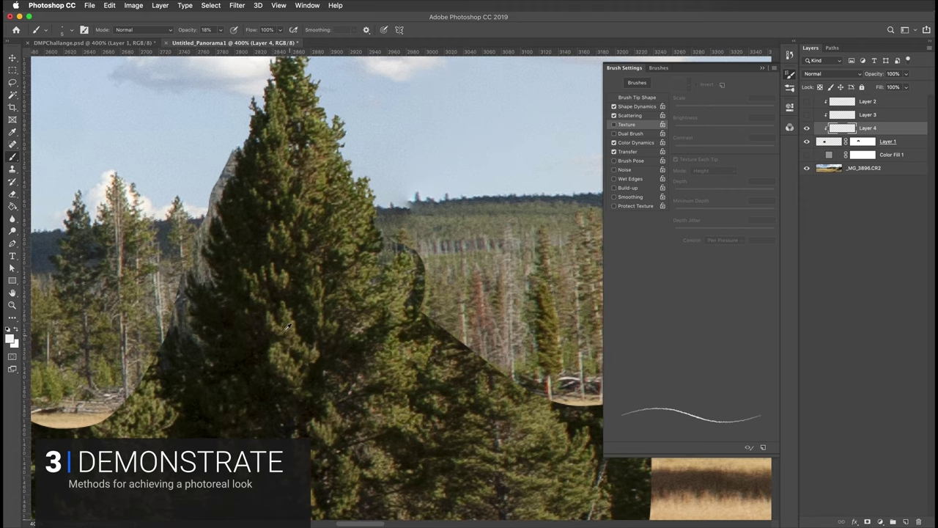
alt+click(308, 305)
key(9)
key(9)
key(0)
key(d)
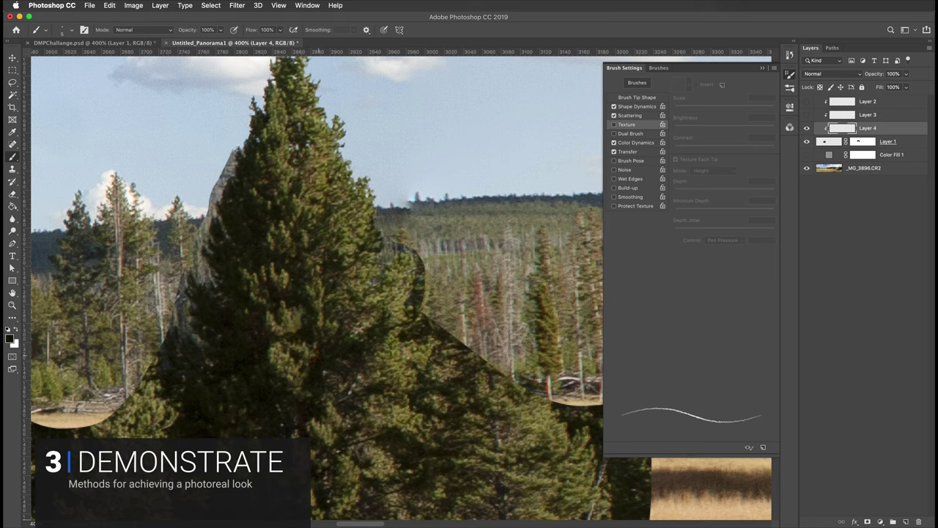
Paint small foliage strokes in the tree's lower middle on Layer 4, using sampled olive and green tones.
key(x)
alt+click(292, 371)
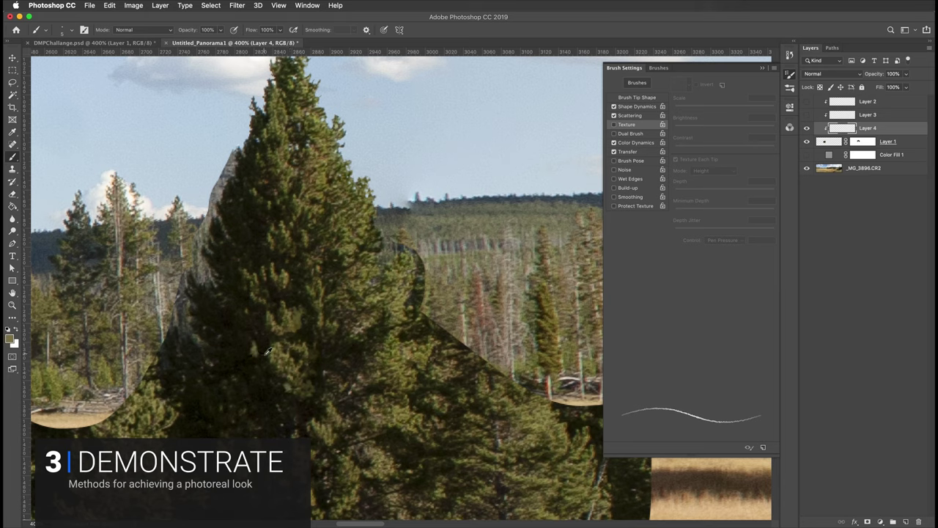
key(d)
alt+click(283, 344)
alt+click(278, 362)
alt+click(277, 347)
alt+click(274, 348)
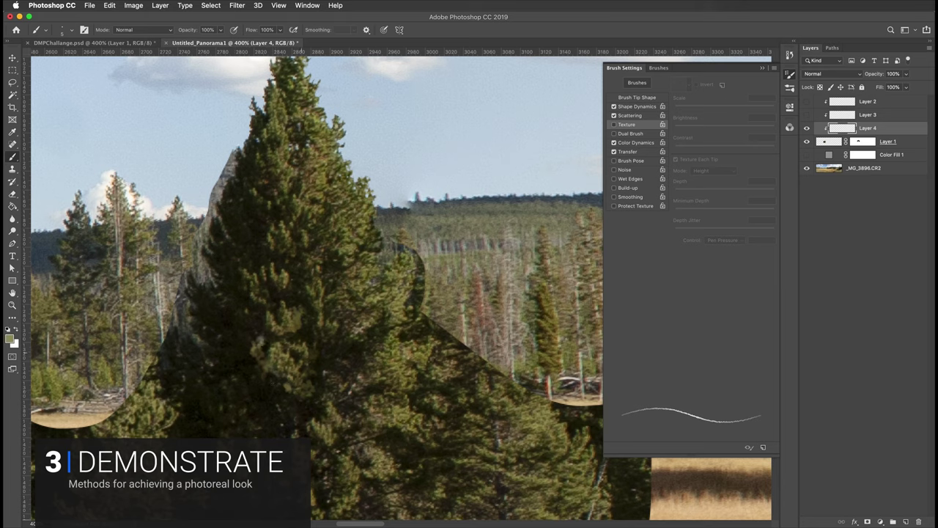
alt+click(276, 317)
alt+click(306, 328)
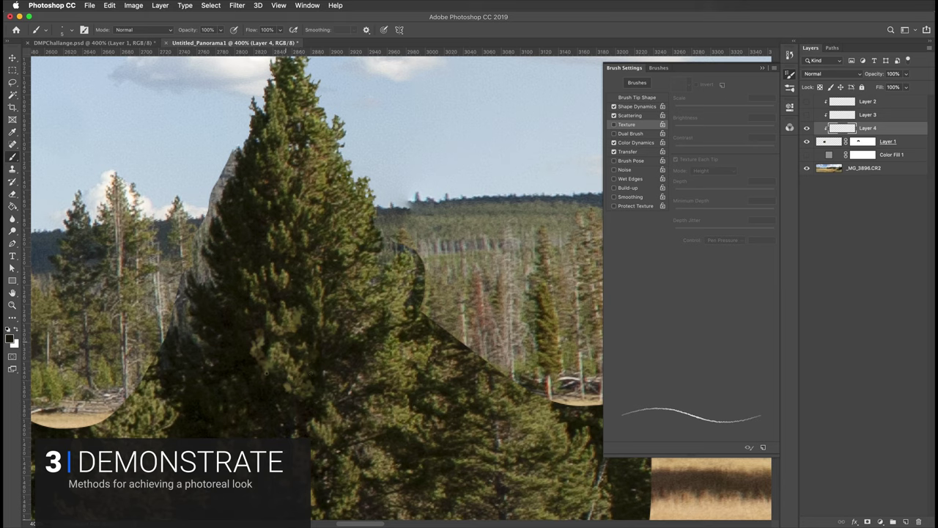
Build up the painted branches around the tree's centre with light and dark tones sampled from nearby needles.
alt+click(294, 329)
alt+click(315, 311)
alt+click(291, 375)
alt+click(320, 423)
alt+click(291, 404)
alt+click(243, 365)
alt+click(282, 349)
alt+click(284, 308)
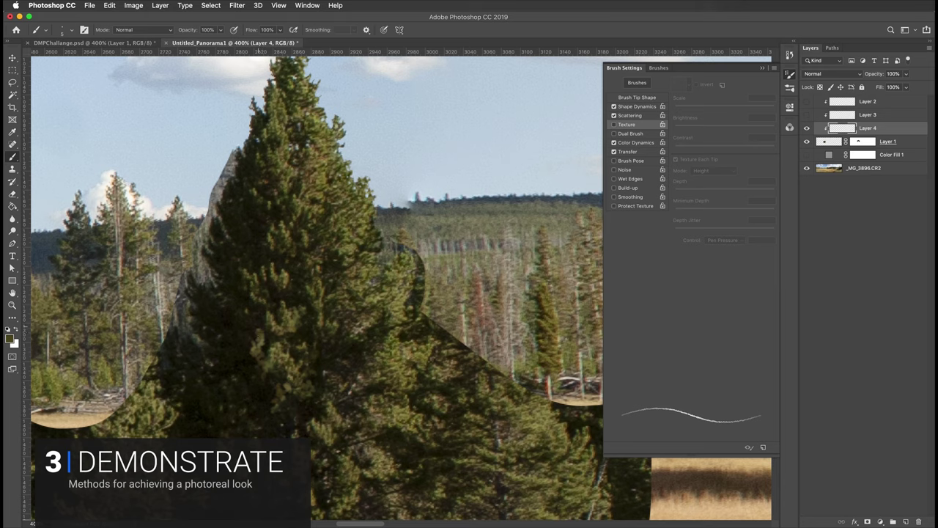
Refine the painted foliage with highlight and shadow colours sampled from the surrounding branches.
alt+click(324, 320)
alt+click(340, 328)
alt+click(334, 324)
alt+click(307, 384)
alt+click(274, 357)
alt+click(286, 373)
Compare the tree with and without the painted foliage on Layer 4, then leave the layer visible.
click(807, 129)
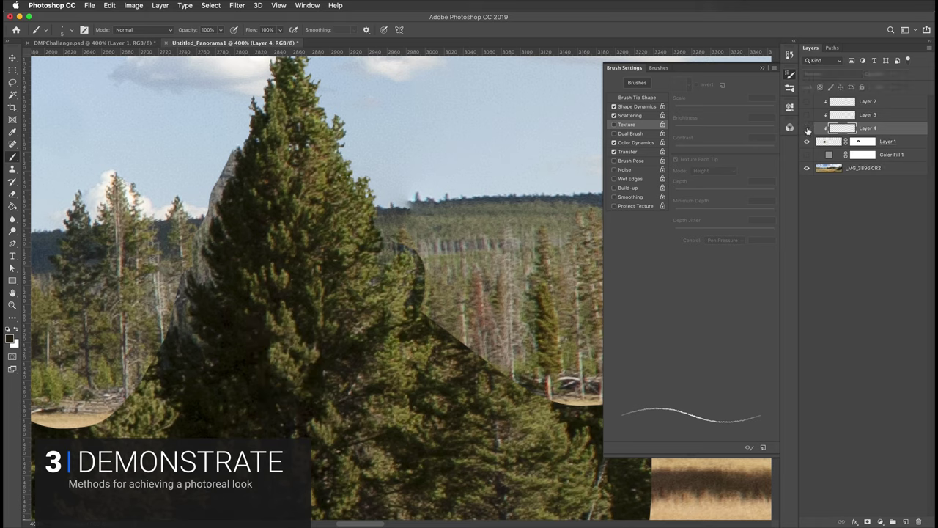
click(806, 129)
click(807, 129)
click(807, 129)
click(808, 129)
click(809, 129)
click(807, 129)
click(807, 129)
click(807, 129)
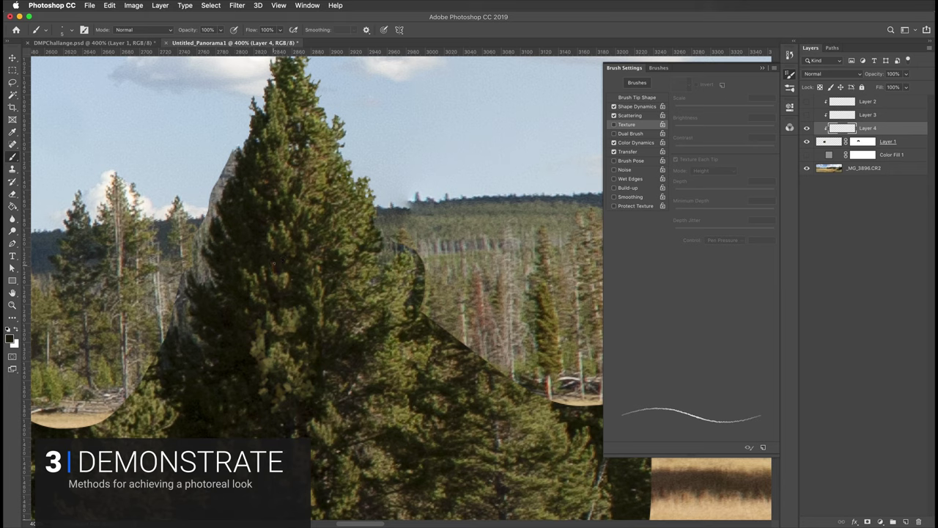
Add more foliage strokes in the upper middle of the tree, using tones sampled there.
alt+click(290, 277)
alt+click(286, 274)
alt+click(297, 283)
mouse_move(402, 389)
mouse_down()
mouse_move(391, 363)
mouse_move(398, 341)
mouse_up()
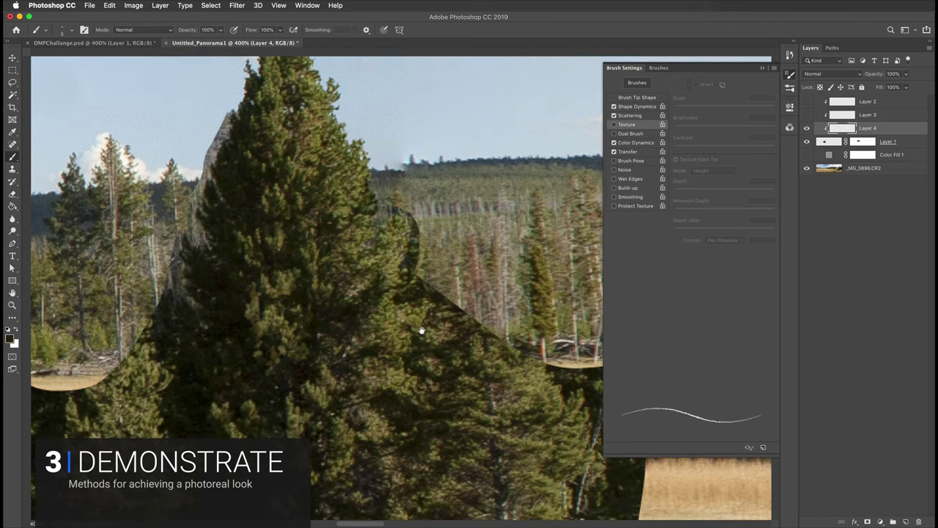
Clone foliage from the lower branches into the tree's upper middle with the Clone Stamp, reducing its size to 20 px.
key(s)
key(bracketleft)
key(bracketleft)
key(bracketleft)
key(bracketleft)
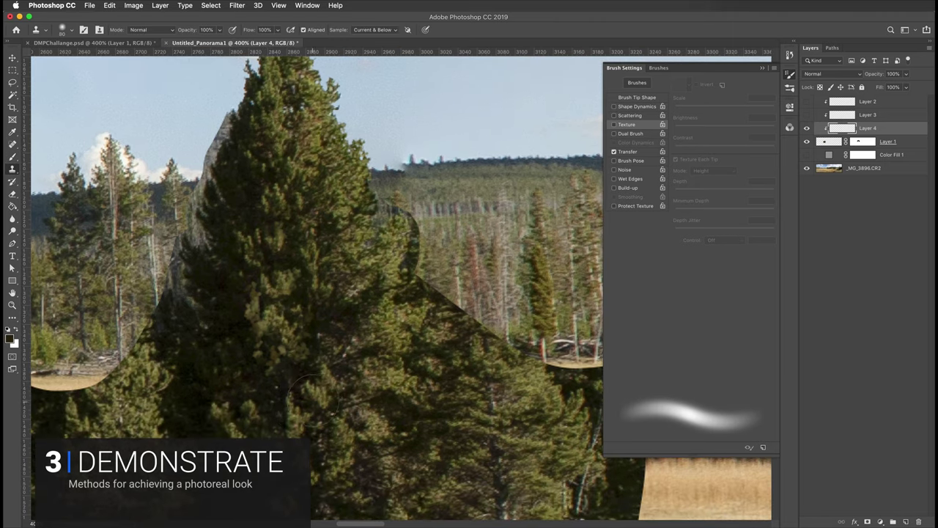
alt+click(314, 394)
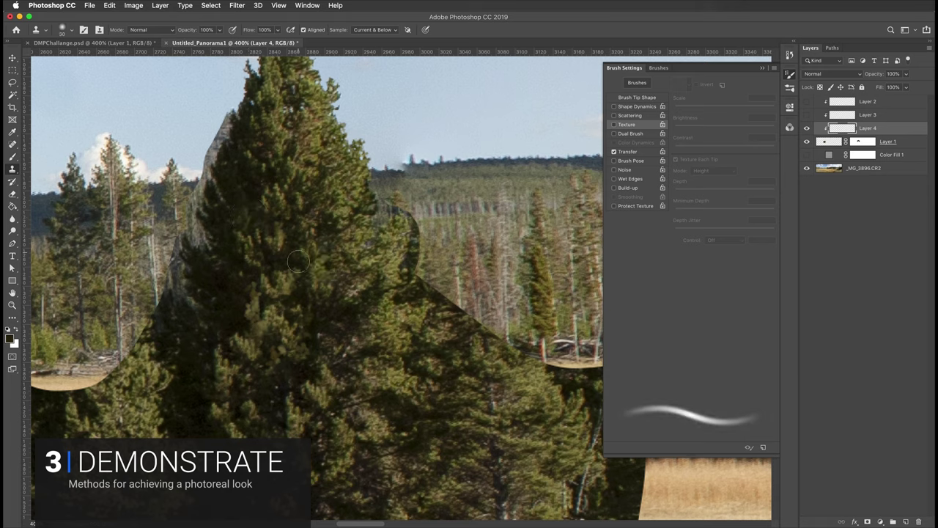
key(bracketleft)
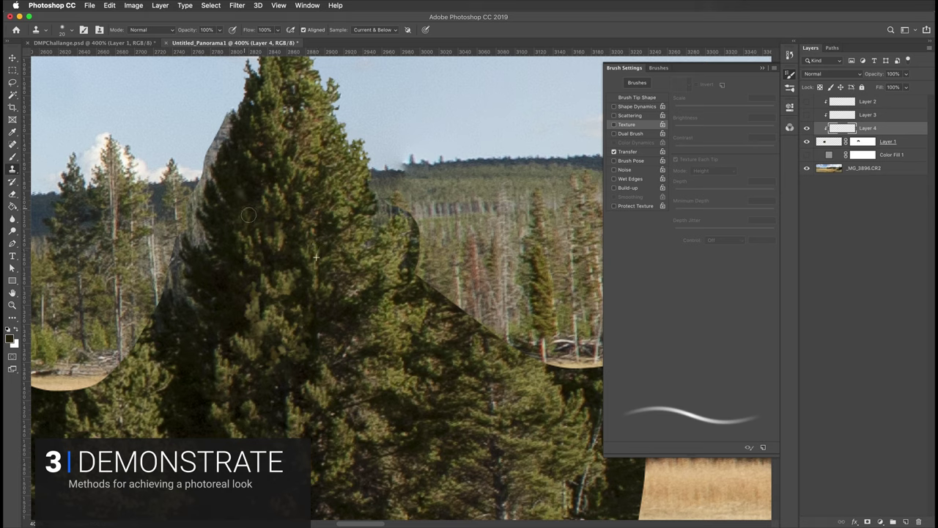
mouse_move(242, 199)
mouse_down()
mouse_move(239, 211)
mouse_move(249, 203)
mouse_move(236, 220)
mouse_up()
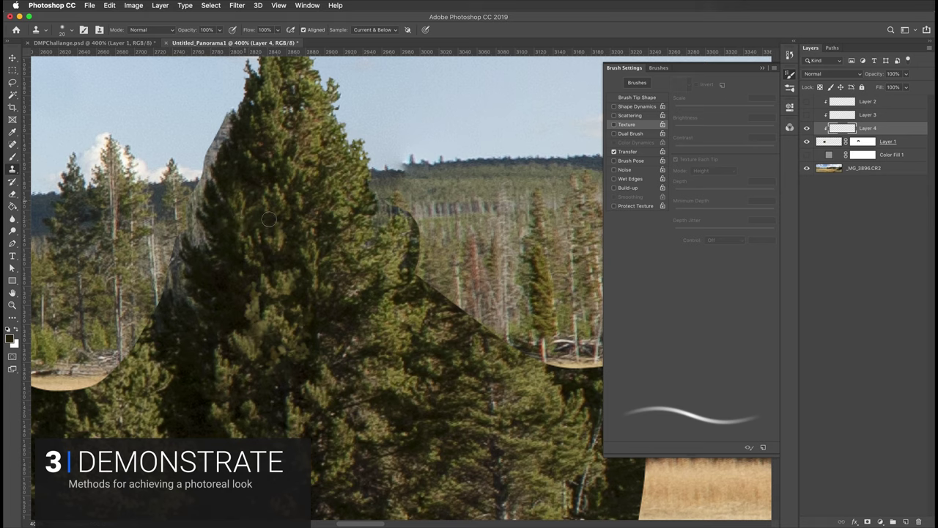
Dab sampled colour over the cloned foliage with the brush, circle the two cloned patches, and undo the circles.
key(b)
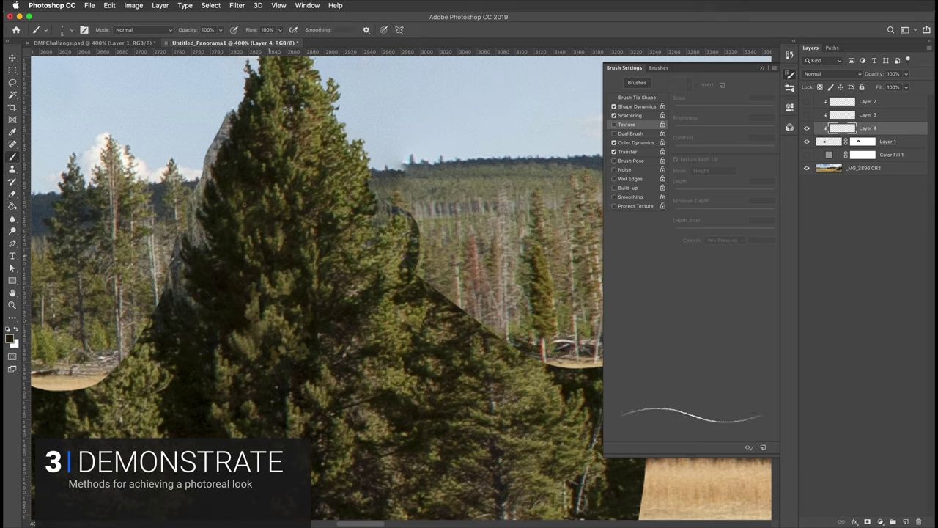
alt+click(286, 256)
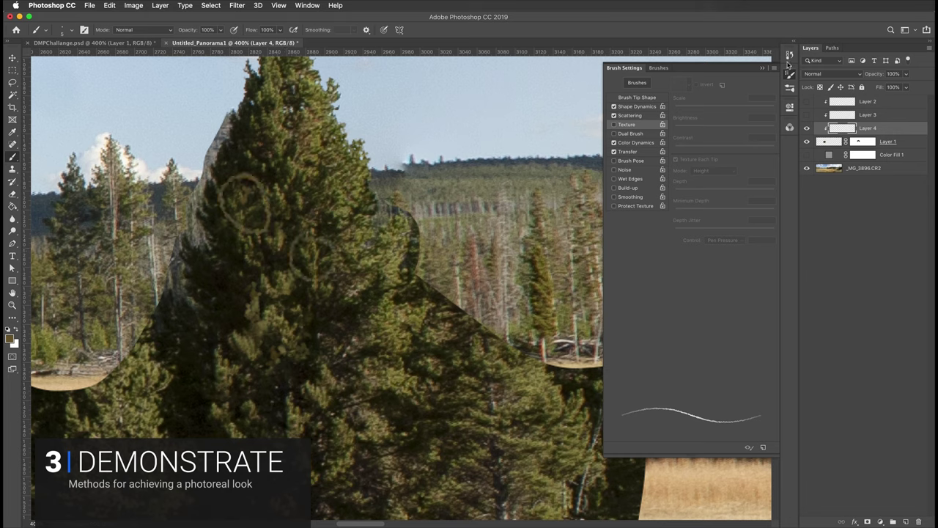
click(789, 55)
click(712, 206)
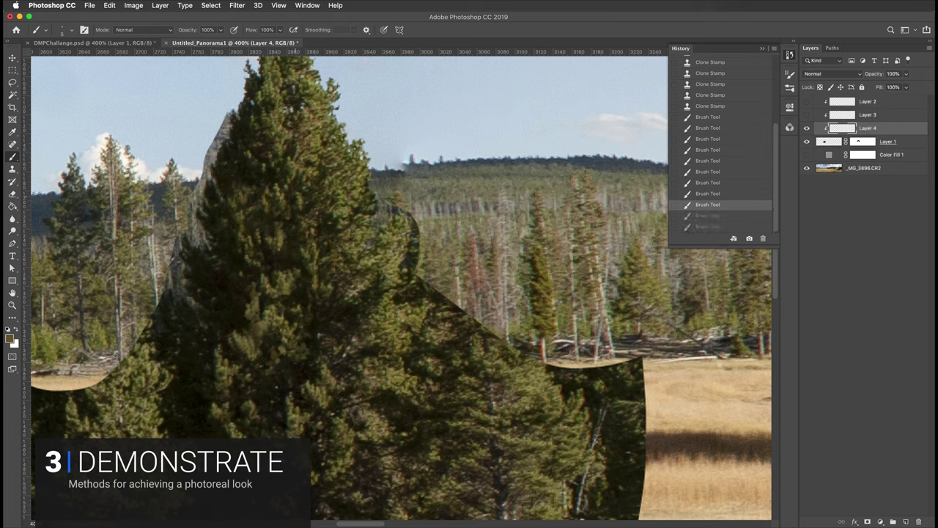
key(super+shift+z)
key(super+shift+z)
Paint over the cloned foliage on the tree's upper left and centre with dabs of colours sampled nearby.
click(248, 188)
alt+click(282, 190)
click(242, 195)
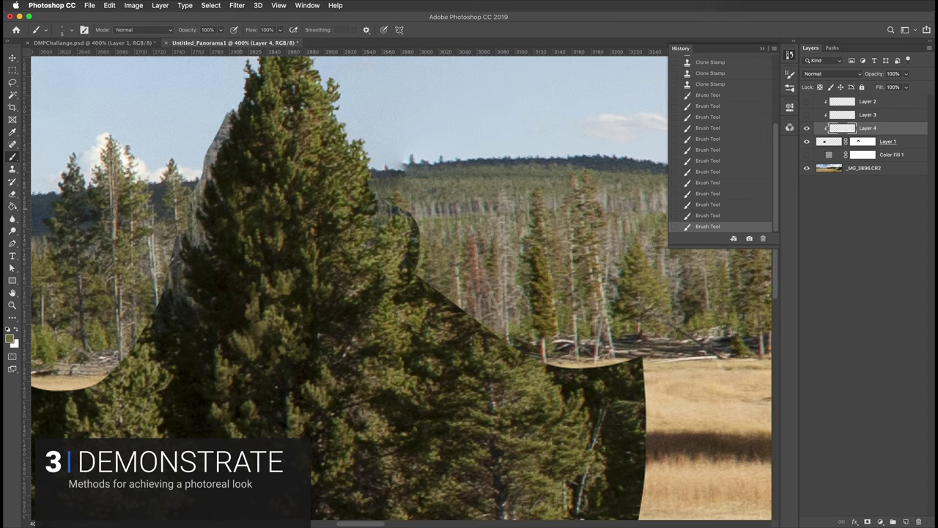
click(241, 205)
click(239, 222)
alt+click(257, 194)
click(275, 269)
alt+click(274, 286)
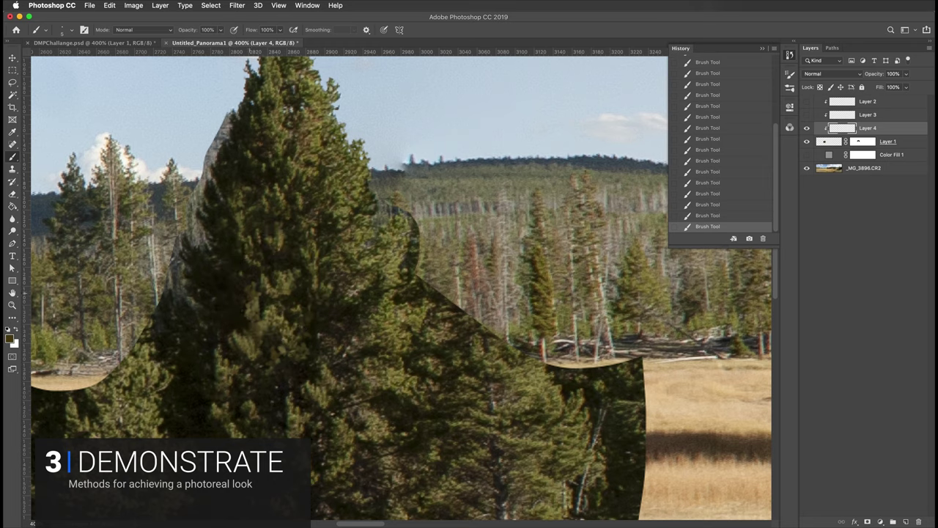
Draw a curved white arrow across the tree's middle and undo it.
drag(352, 379, 391, 462)
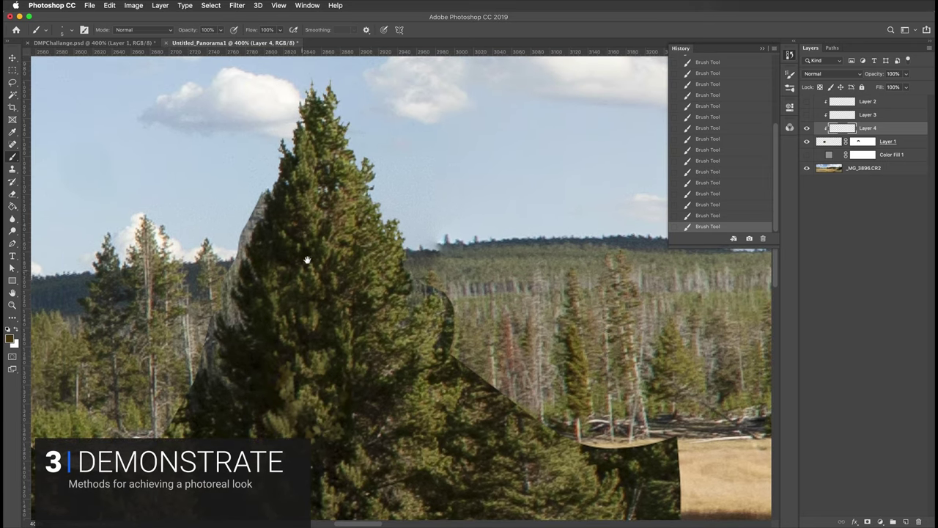
scroll(278, 286, right, 3)
scroll(278, 286, up, 2)
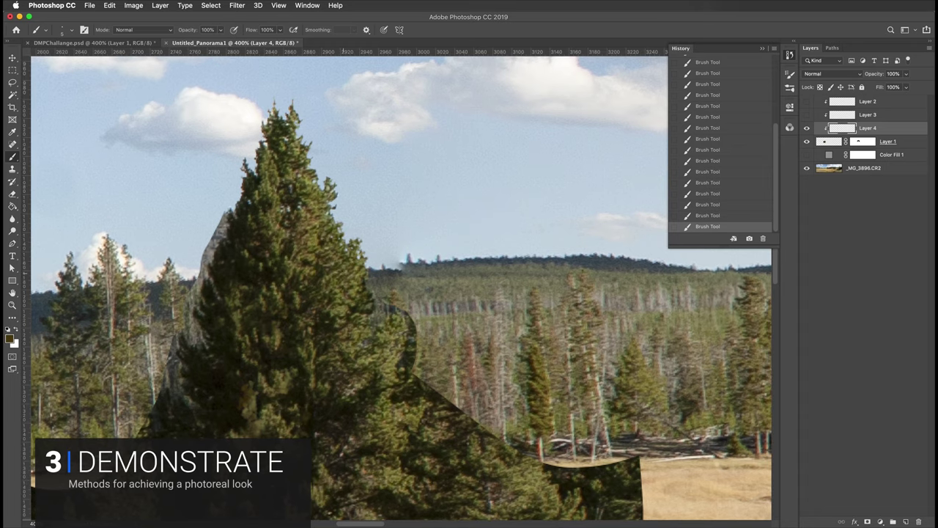
key(x)
mouse_move(352, 277)
mouse_down()
mouse_move(246, 298)
mouse_move(250, 282)
mouse_move(233, 294)
mouse_up()
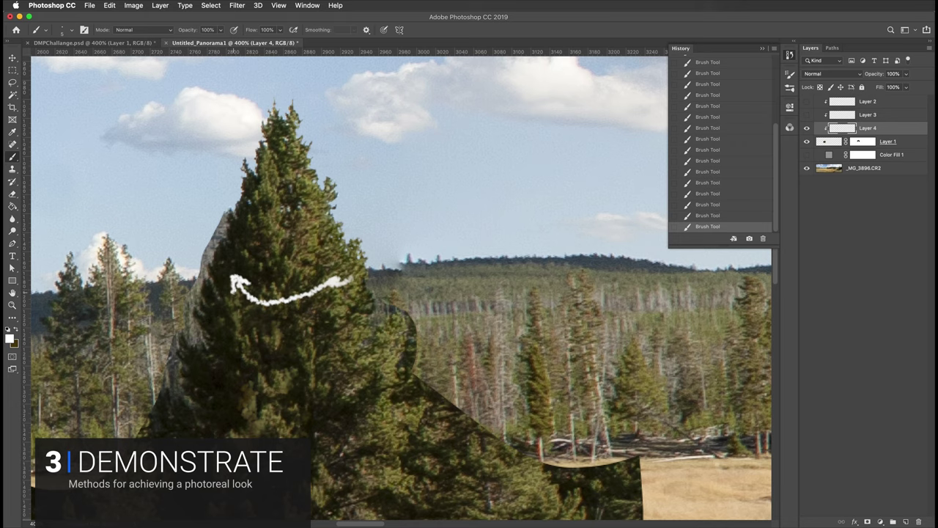
click(745, 215)
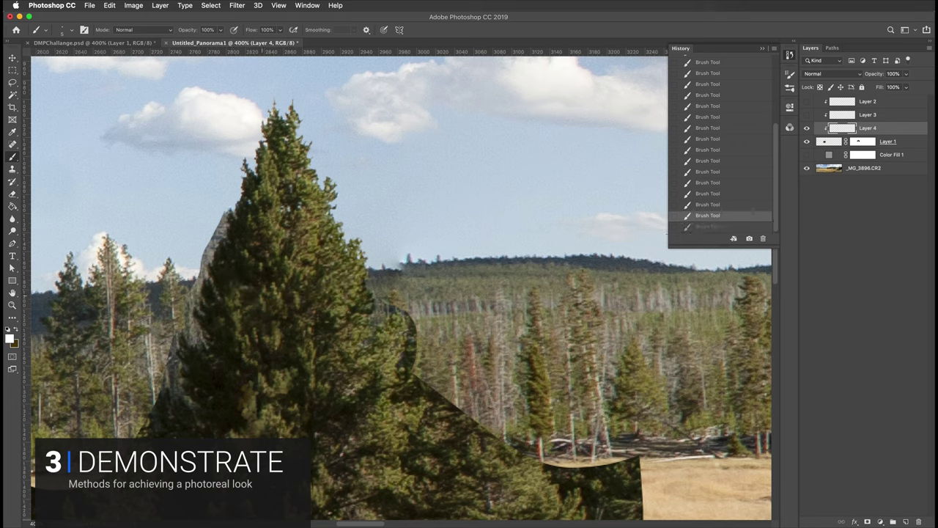
Paint a short stroke of sampled green foliage colour on the tree's upper left on Layer 4.
alt+click(264, 229)
alt+click(271, 224)
drag(253, 231, 259, 239)
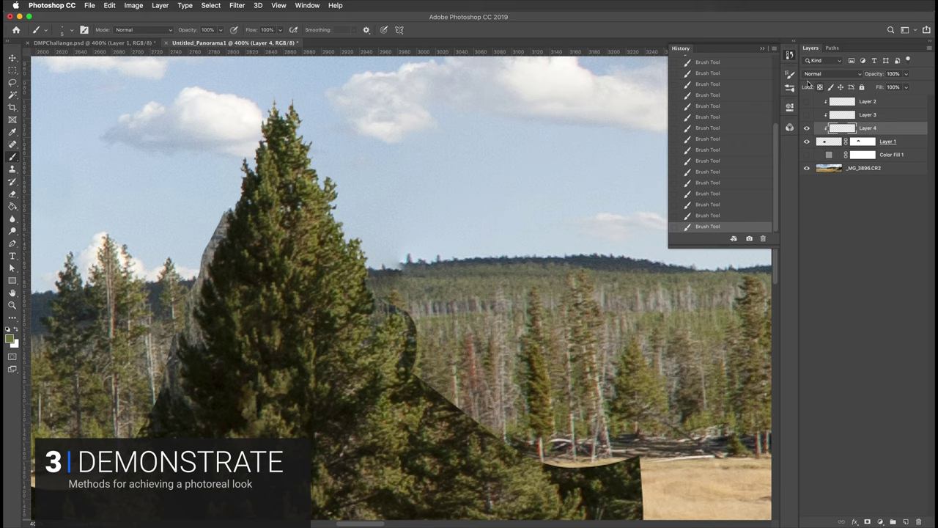
Set the brush's scatter to 214%.
click(789, 74)
click(642, 117)
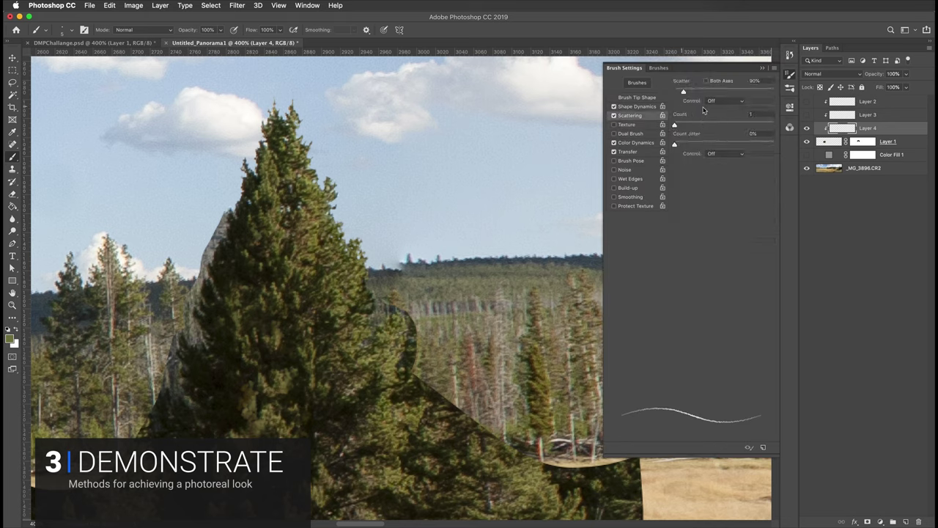
drag(683, 92, 695, 93)
Enlarge the brush tip to preview the scattered stroke, and reduce it to a few pixels.
key(bracketright)
key(bracketright)
key(bracketright)
key(bracketright)
key(bracketright)
key(bracketright)
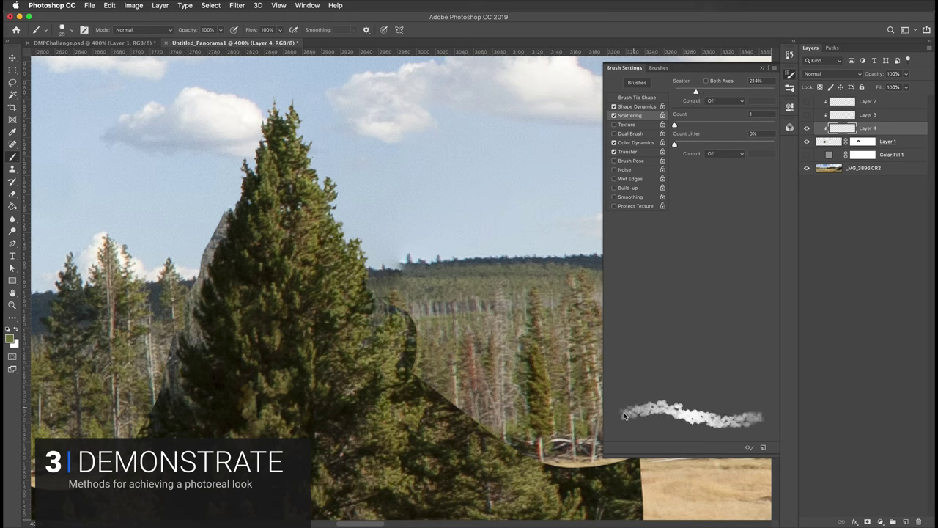
key(bracketleft)
key(bracketleft)
key(bracketleft)
key(bracketleft)
key(bracketleft)
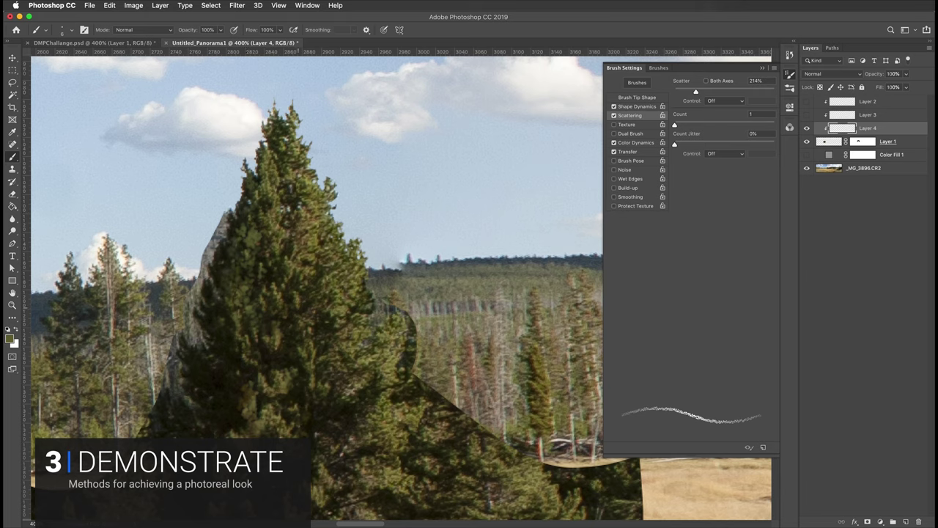
Set the brush's scatter to 57% and dab dark and olive tones sampled nearby onto the tree's middle.
alt+click(302, 242)
drag(695, 93, 679, 93)
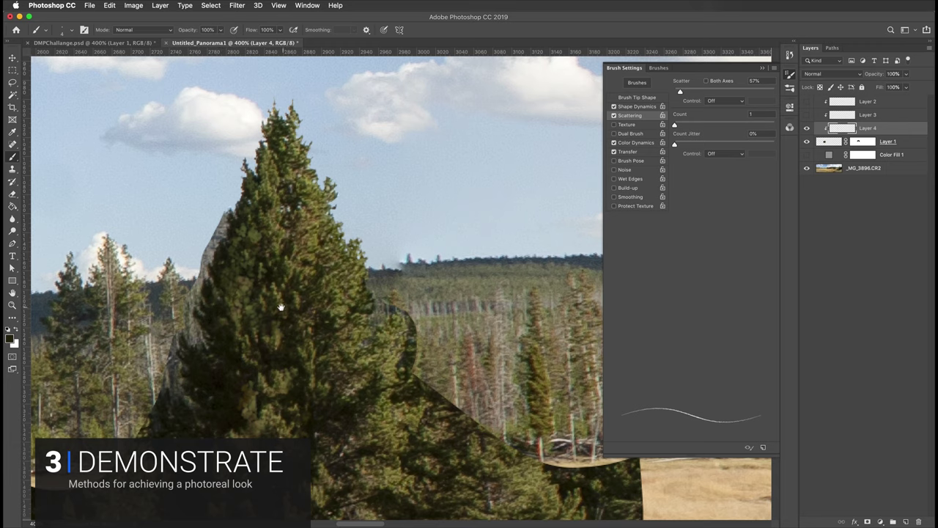
drag(281, 306, 360, 299)
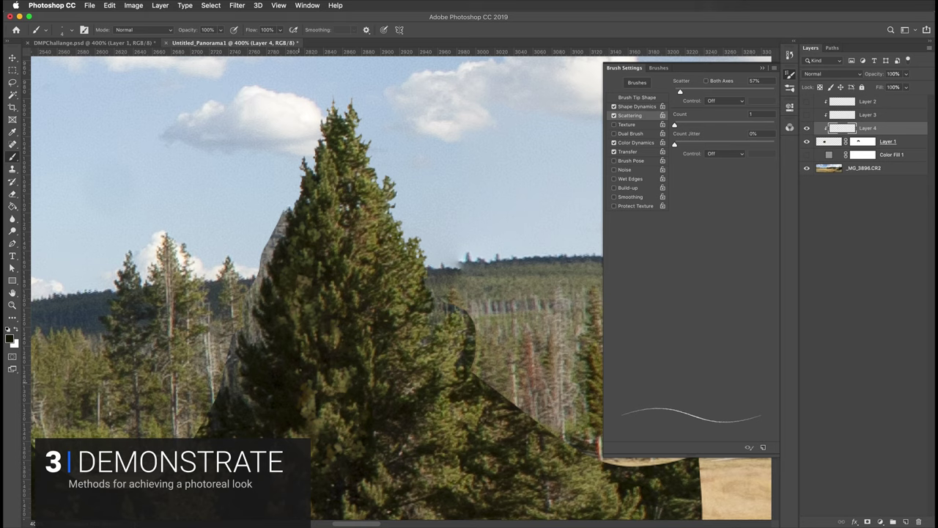
alt+click(298, 311)
alt+click(342, 292)
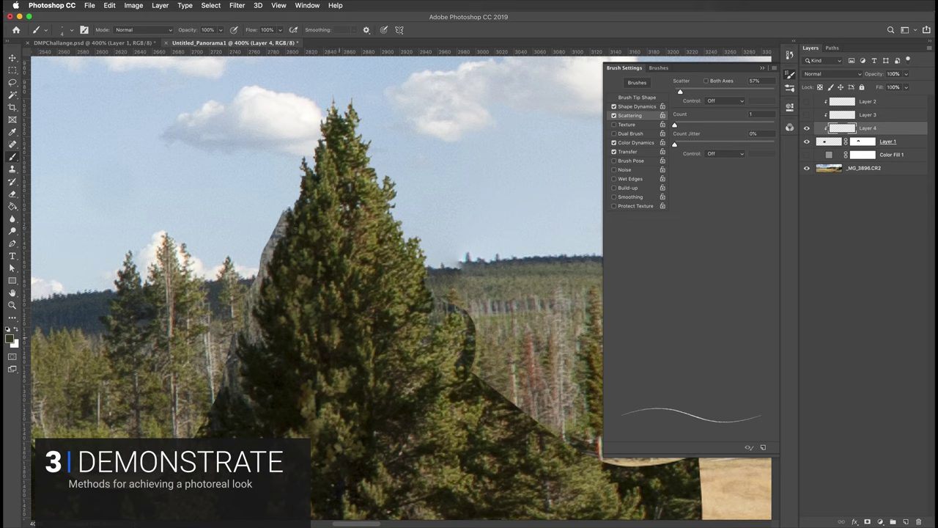
click(339, 335)
Compare the tree with and without the painted foliage by repeatedly hiding and showing Layer 4.
scroll(360, 324, right, 3)
scroll(359, 325, up, 2)
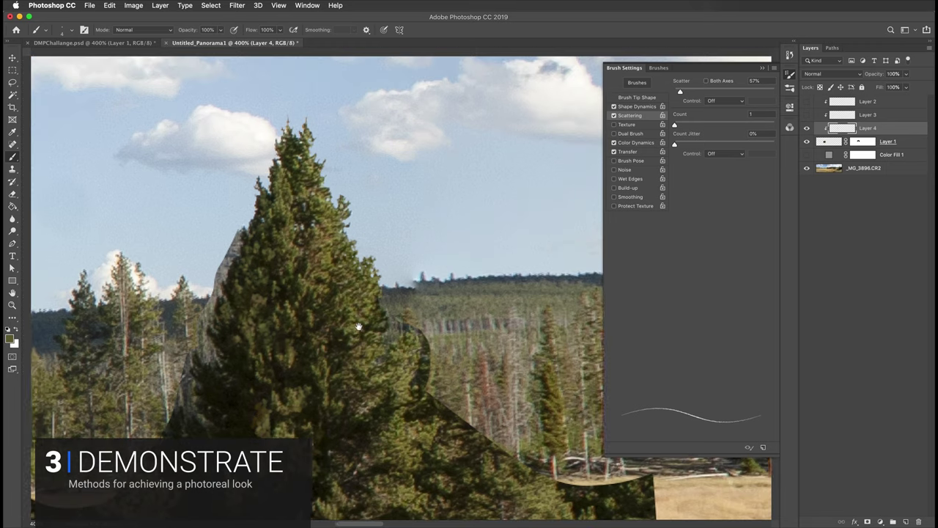
click(807, 129)
click(808, 129)
click(807, 129)
click(808, 129)
click(808, 129)
click(807, 129)
click(807, 129)
click(808, 129)
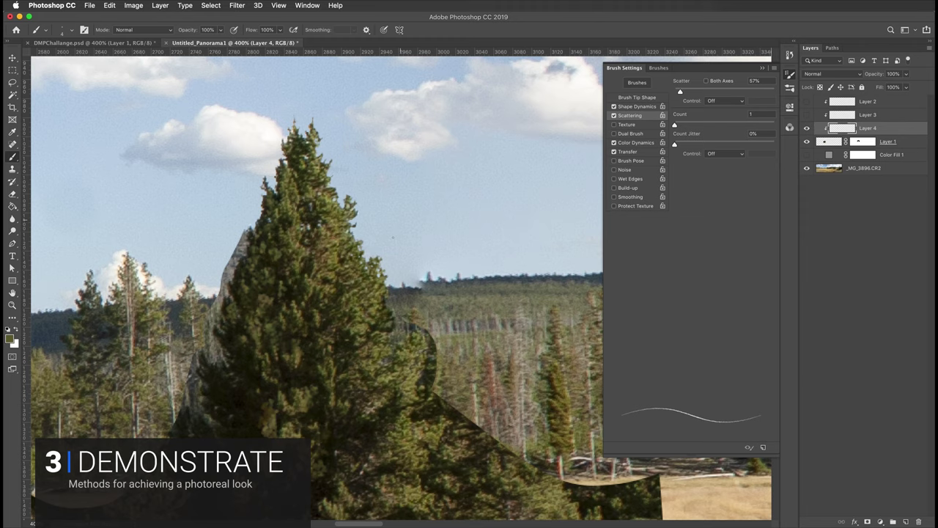
Move Layer 4 and Layer 1 together to the dense row of evergreens in front of the hills farther right in the panorama.
key(super+minus)
key(super+minus)
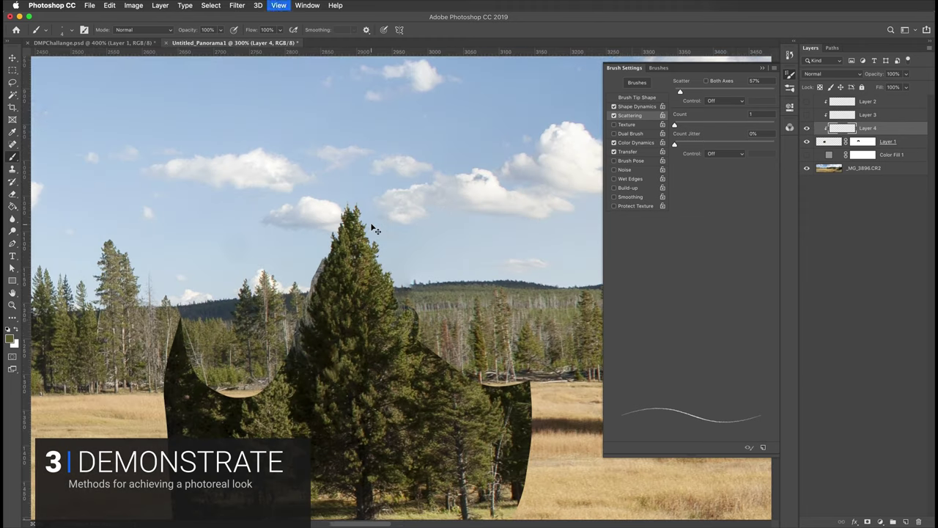
key(super+minus)
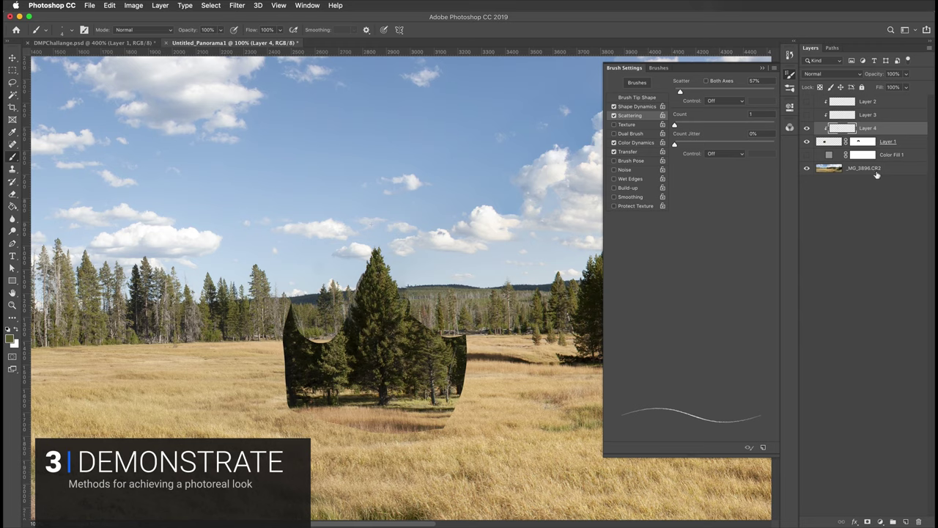
drag(467, 303, 395, 297)
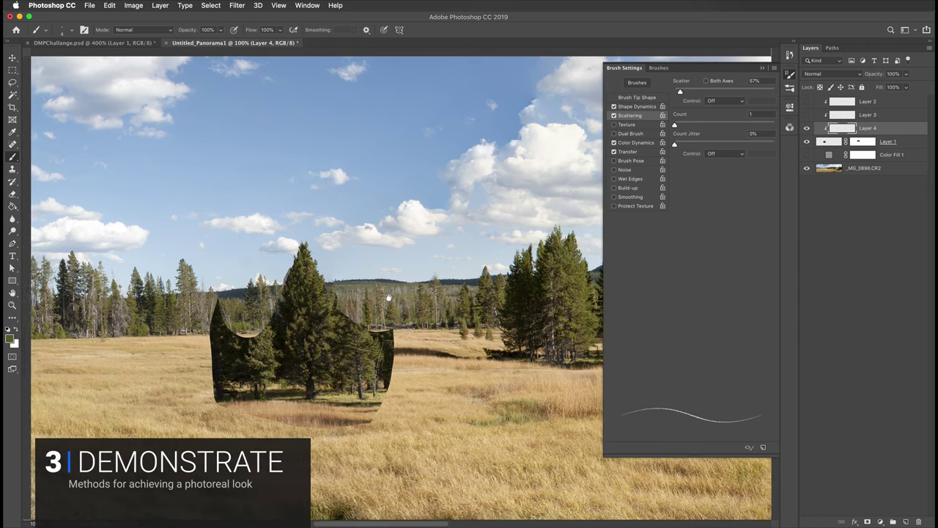
shift+click(828, 141)
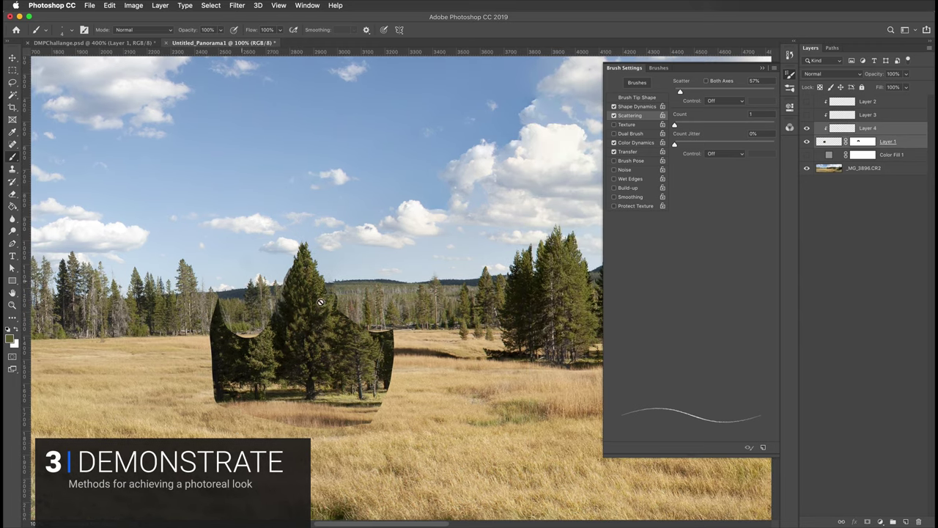
click(12, 58)
drag(296, 334, 430, 322)
drag(488, 356, 415, 359)
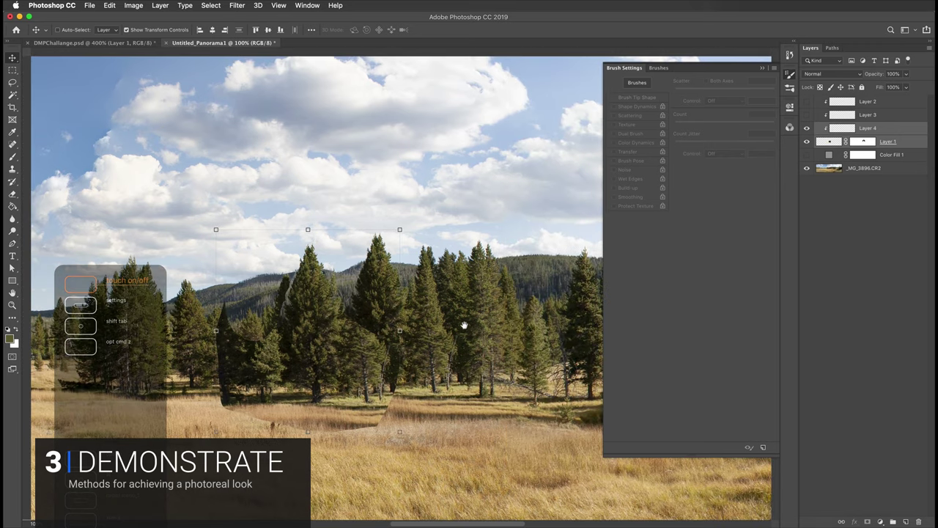
Examine the relocated tree among its neighbours with Layer 4 hidden and shown.
key(super+equal)
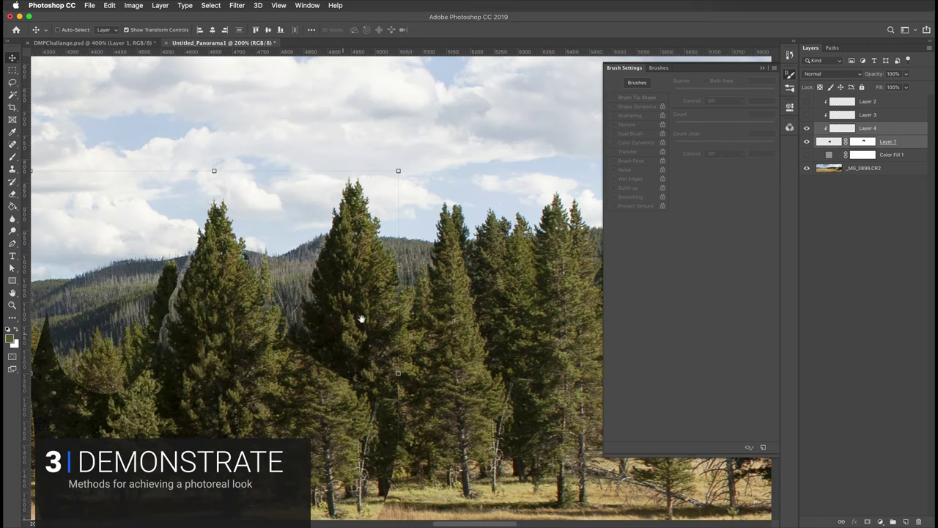
drag(360, 318, 408, 299)
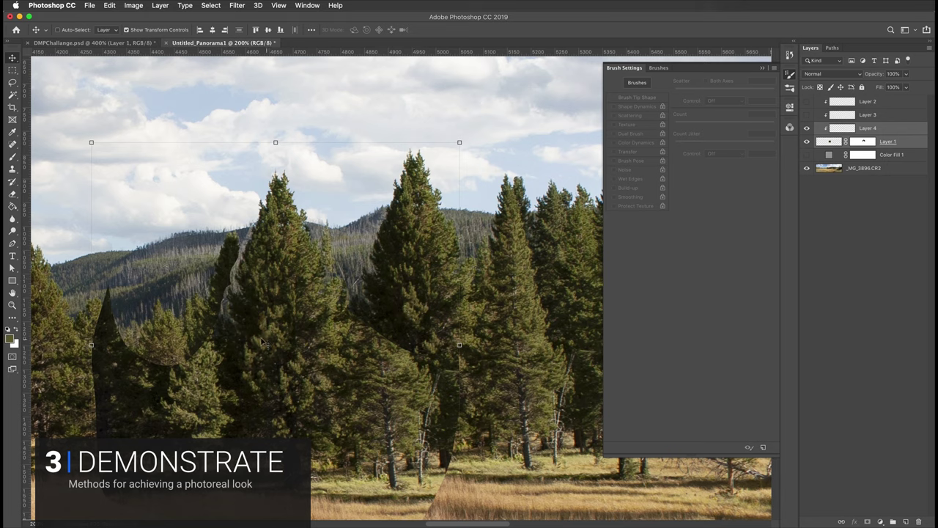
click(807, 128)
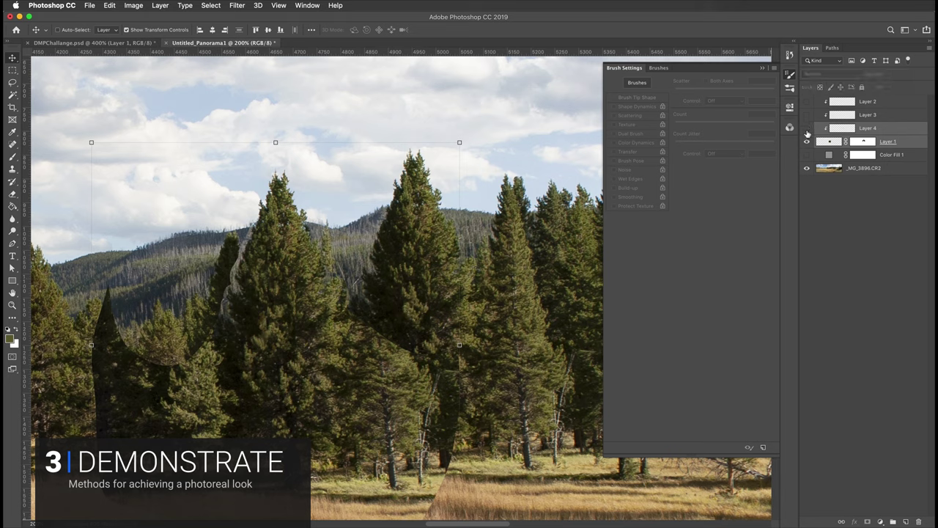
Set the brush's scatter to 157% and paint sampled foliage tones on Layer 4 over the tree's left middle.
key(b)
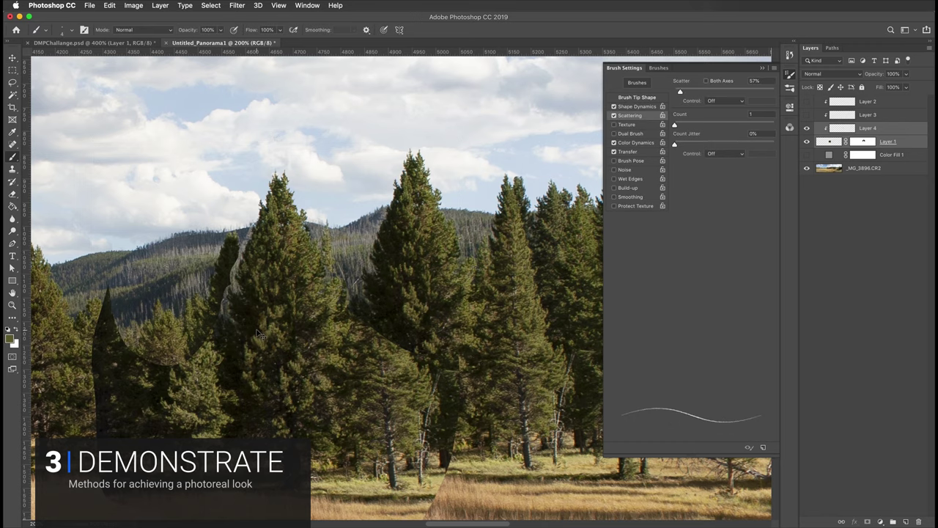
key(super+equal)
scroll(406, 307, left, 5)
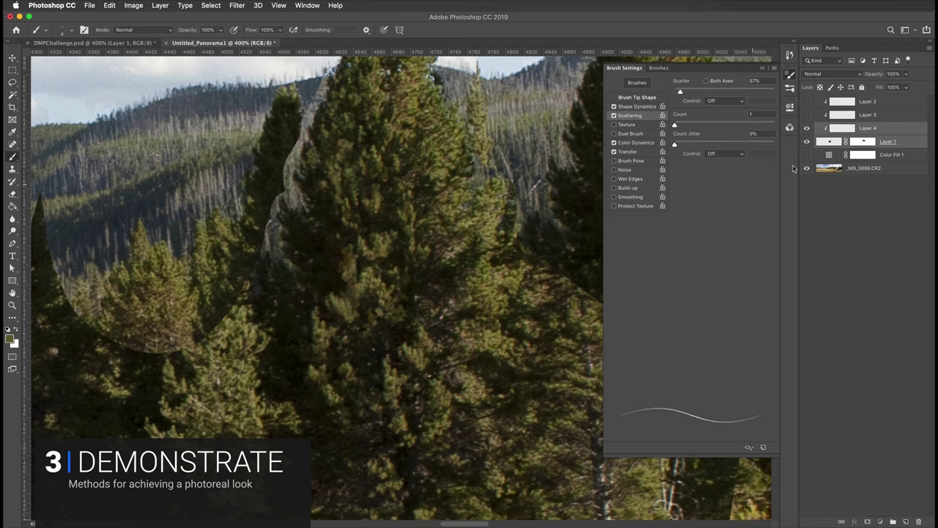
click(837, 130)
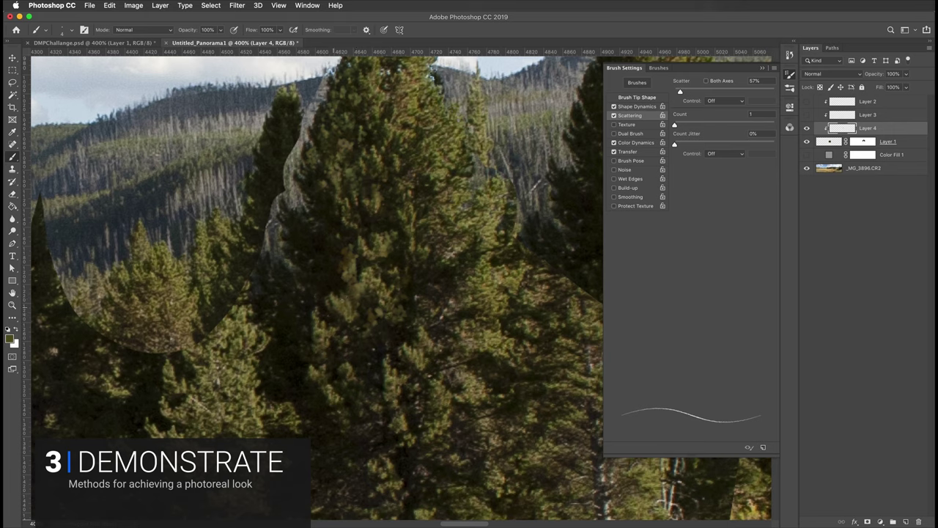
alt+click(344, 286)
drag(681, 92, 690, 93)
click(364, 283)
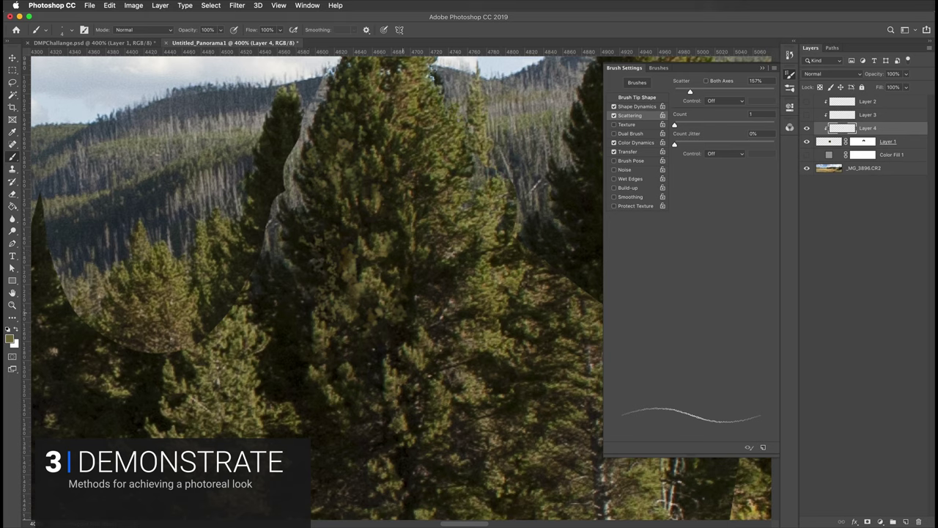
alt+click(327, 269)
Touch up the right side of the tree with foliage tones sampled there.
drag(442, 266, 274, 355)
key(super+r)
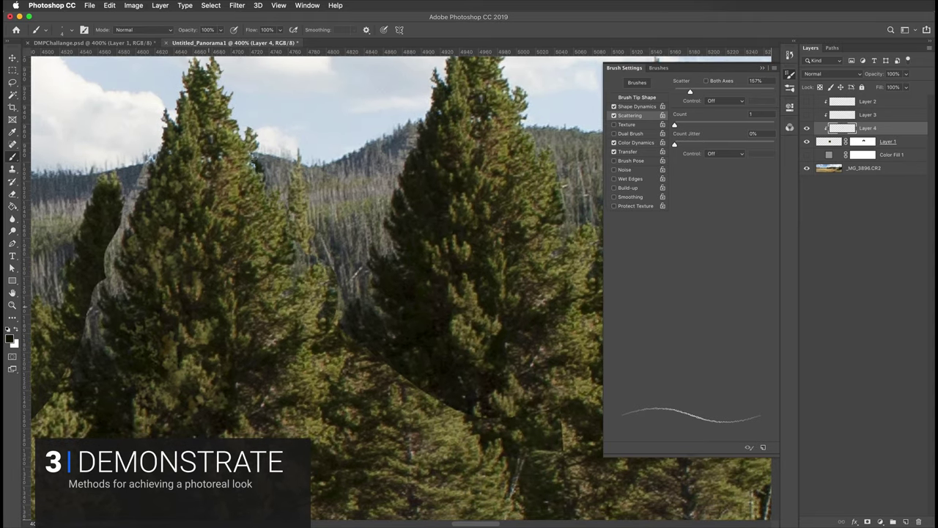
key(super+minus)
key(super+minus)
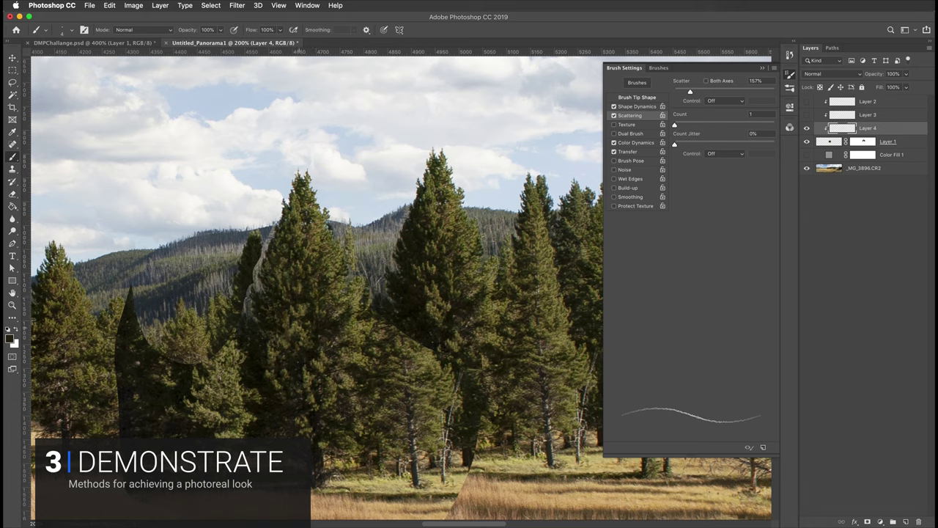
alt+click(335, 274)
alt+click(340, 314)
alt+click(340, 326)
Circle the painted tree in white, draw a curved stroke along the mask edge beside it, and undo both marks.
key(x)
mouse_move(336, 269)
mouse_down()
mouse_move(239, 358)
mouse_move(359, 370)
mouse_move(337, 277)
mouse_up()
mouse_move(394, 326)
mouse_down()
mouse_move(447, 376)
mouse_move(482, 375)
mouse_up()
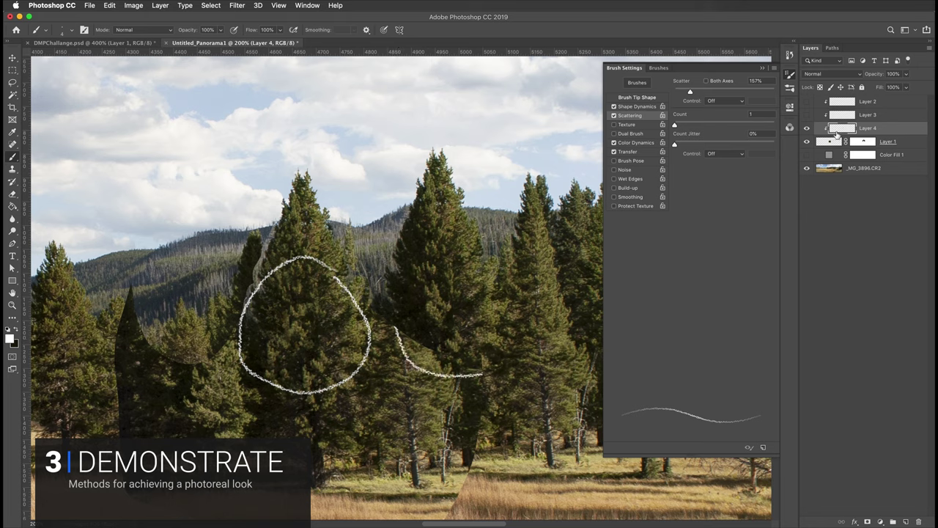
click(790, 55)
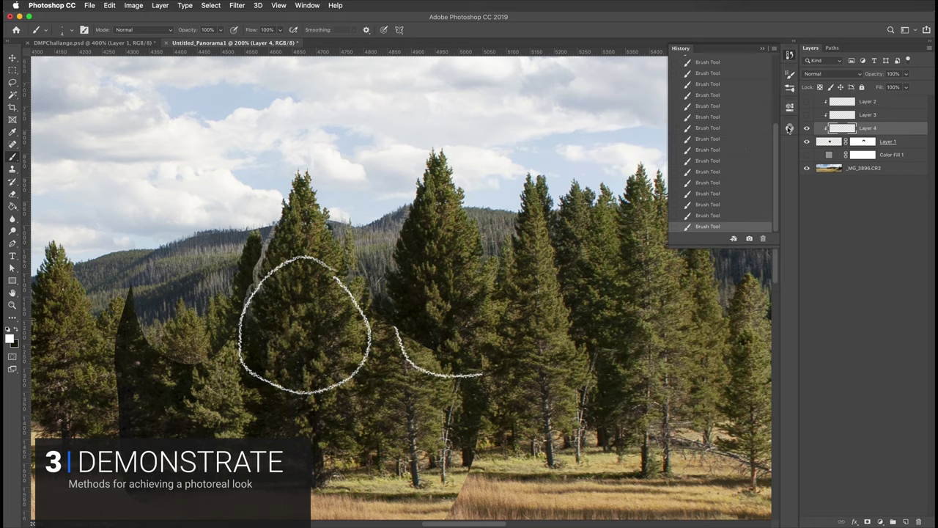
click(721, 216)
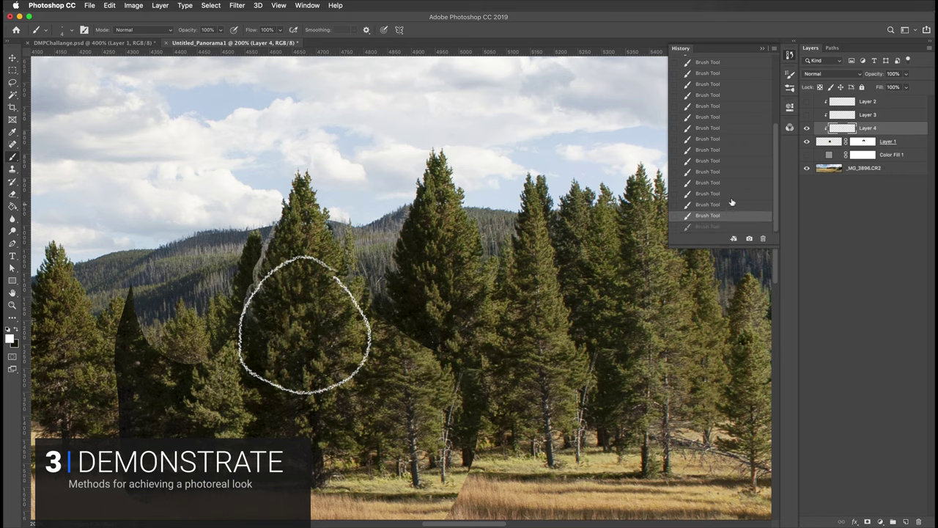
click(727, 205)
Add a new layer above Layer 2 and circle the two neighbouring tall trees on it in white.
click(861, 106)
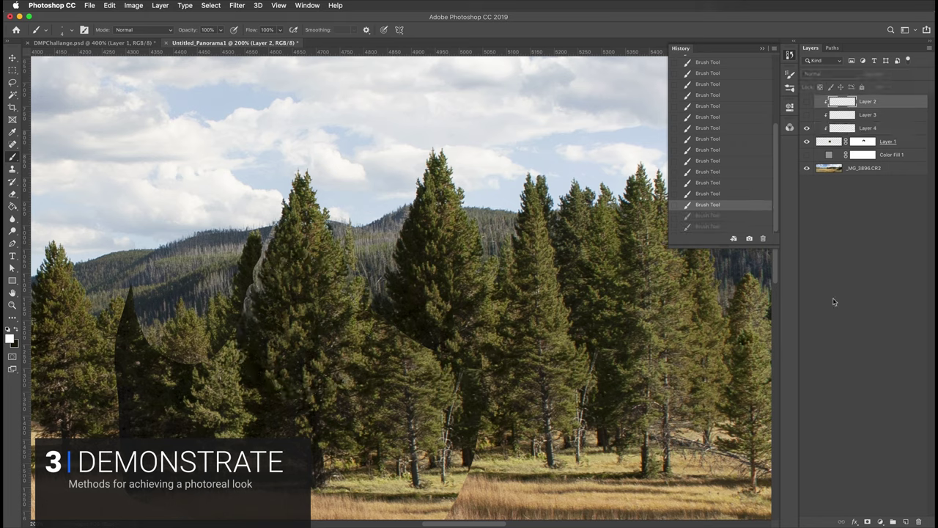
click(905, 521)
mouse_move(311, 268)
mouse_down()
mouse_move(290, 389)
mouse_move(391, 317)
mouse_move(302, 265)
mouse_up()
mouse_move(444, 252)
mouse_down()
mouse_move(381, 317)
mouse_move(480, 377)
mouse_move(513, 296)
mouse_move(436, 249)
mouse_up()
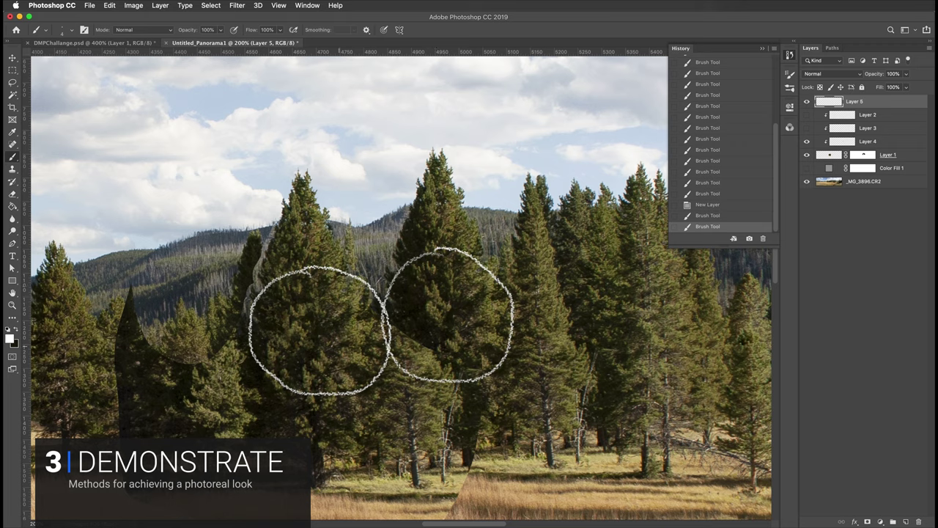
Draw further white marks inside both circled trees and hide Layer 5.
drag(371, 321, 364, 310)
drag(503, 300, 491, 291)
click(808, 104)
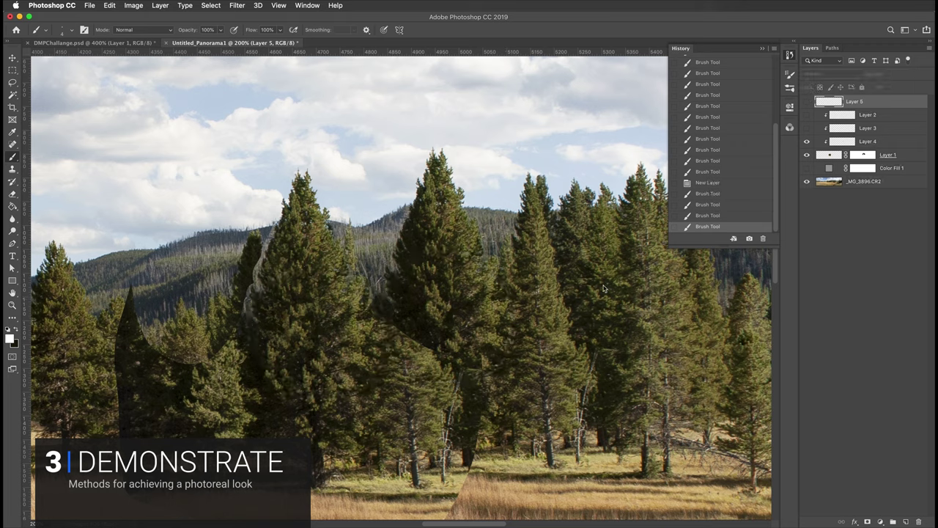
mouse_move(383, 360)
mouse_down()
mouse_move(443, 340)
mouse_move(355, 359)
mouse_up()
key(ctrl+r)
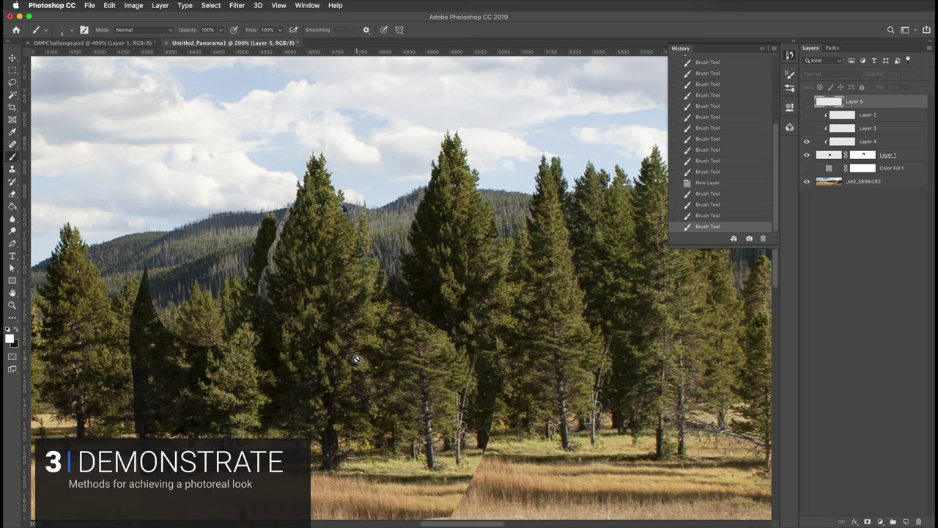